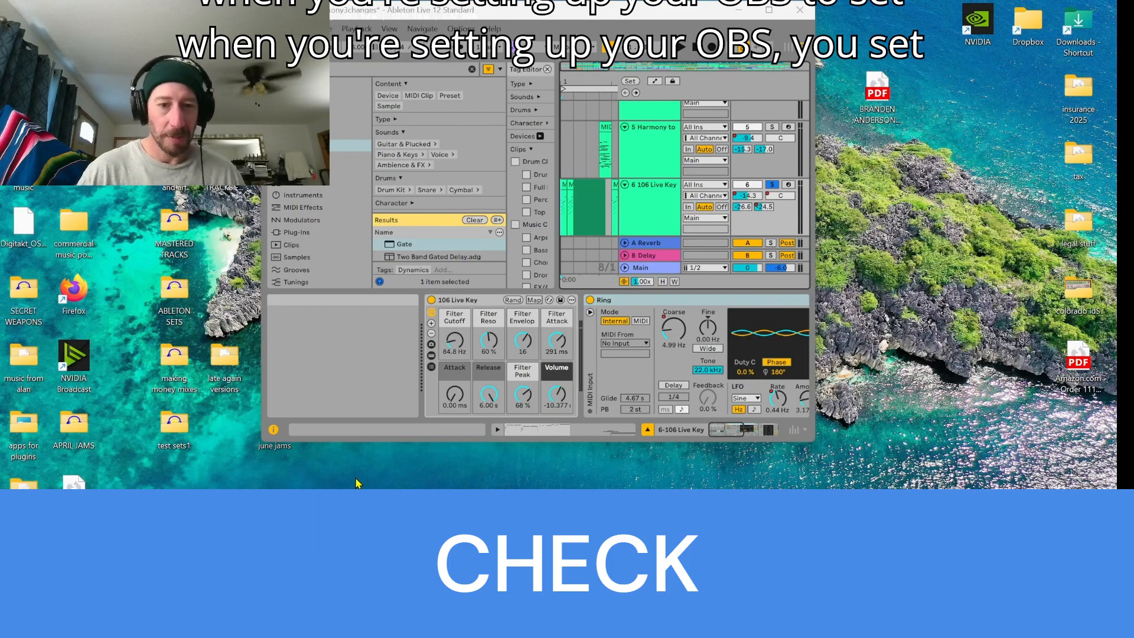
Open the audio source's Advanced Audio Properties from the OBS audio mixer.
right_click(356, 484)
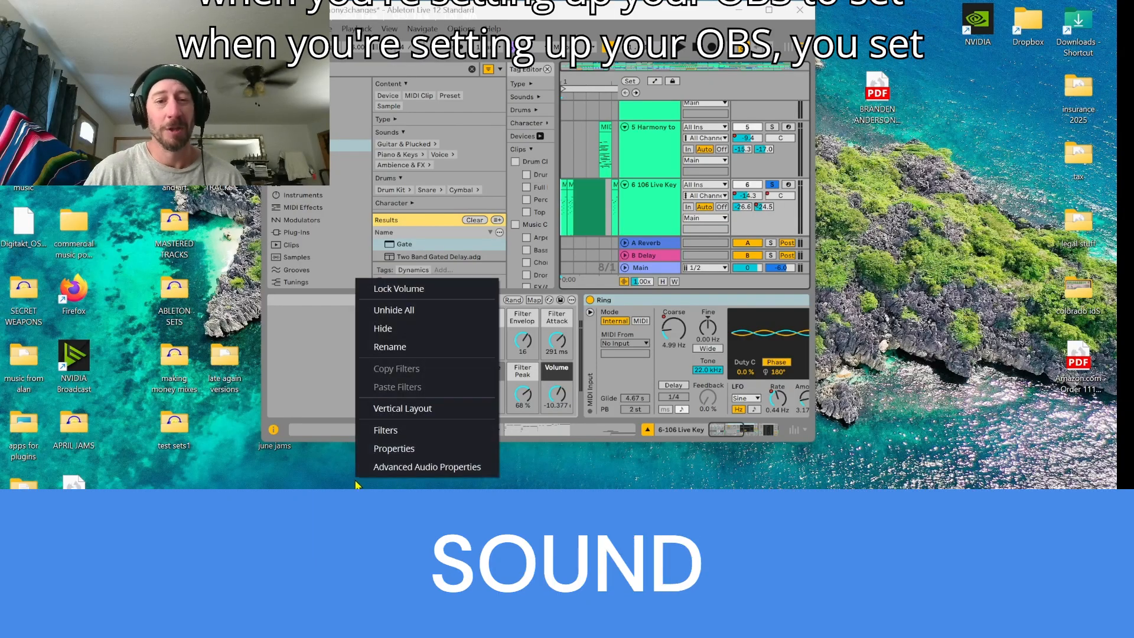
left_click(433, 470)
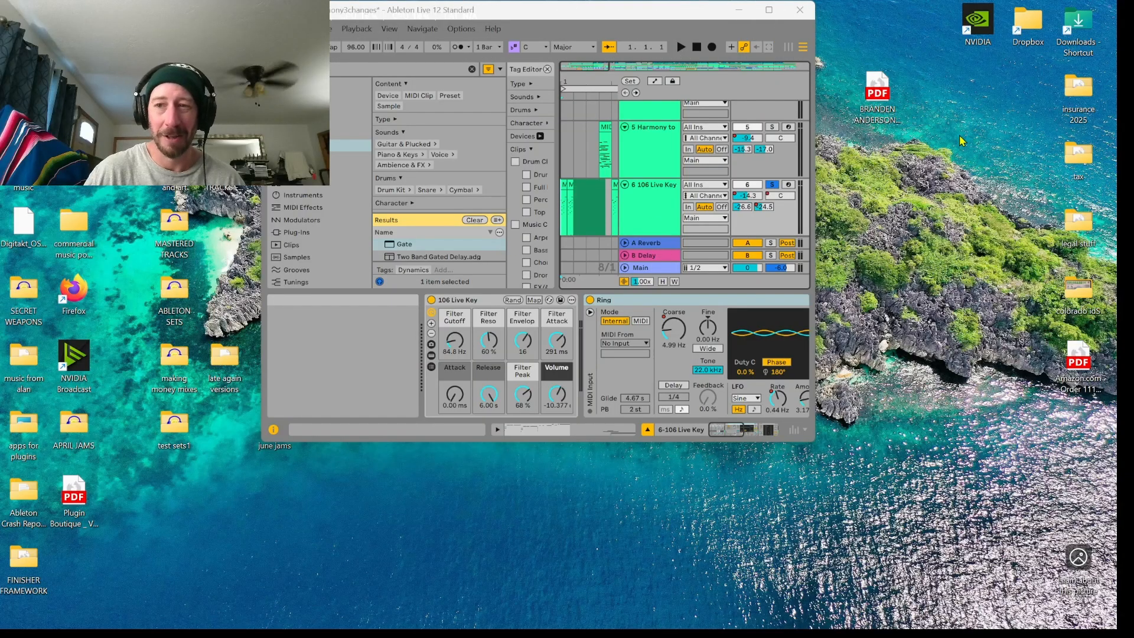
Switch to the full-screen Ableton Live set and show more of the arrangement's timeline.
key("super")
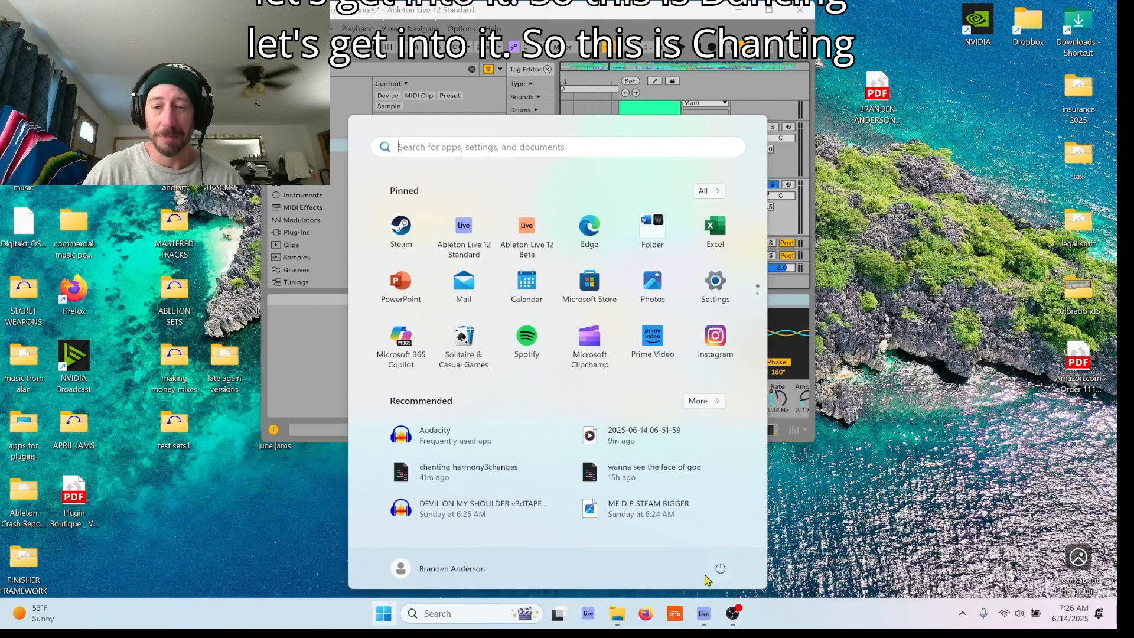
left_click(700, 617)
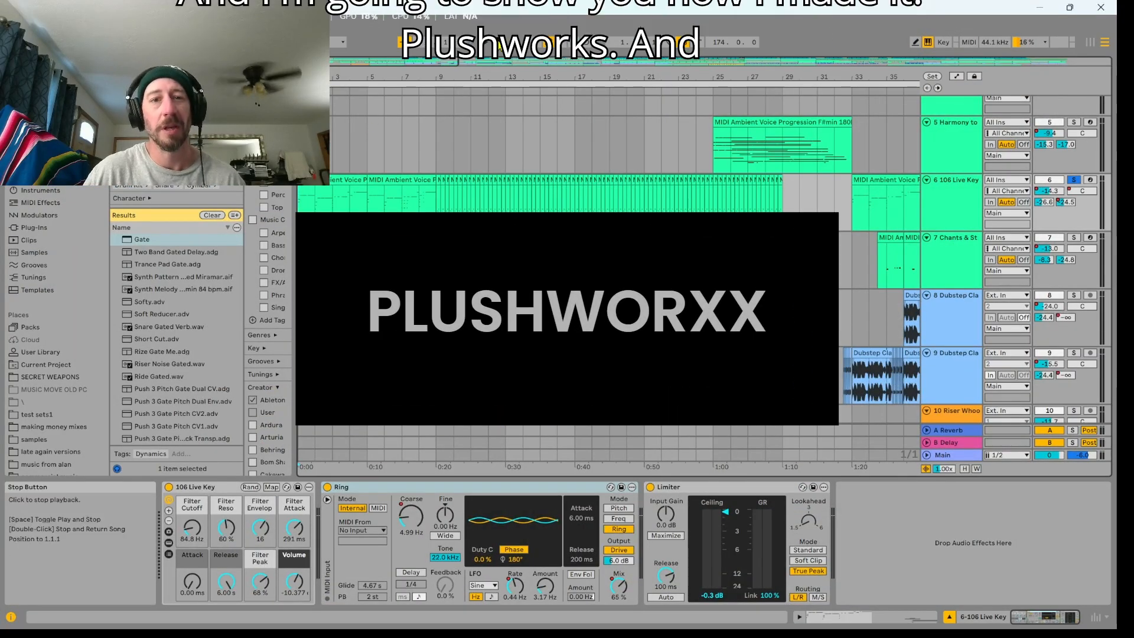
scroll(383, 164, "down", 3)
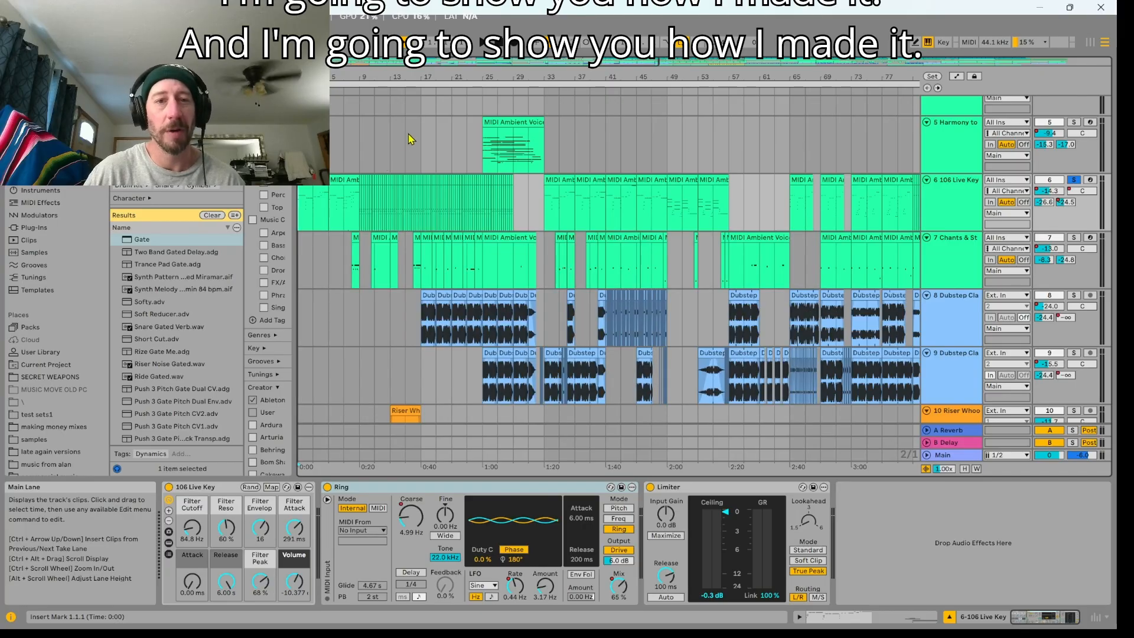
Start playback at bar 15, stop it, and play the arrangement from bar 1 instead.
left_click(410, 138)
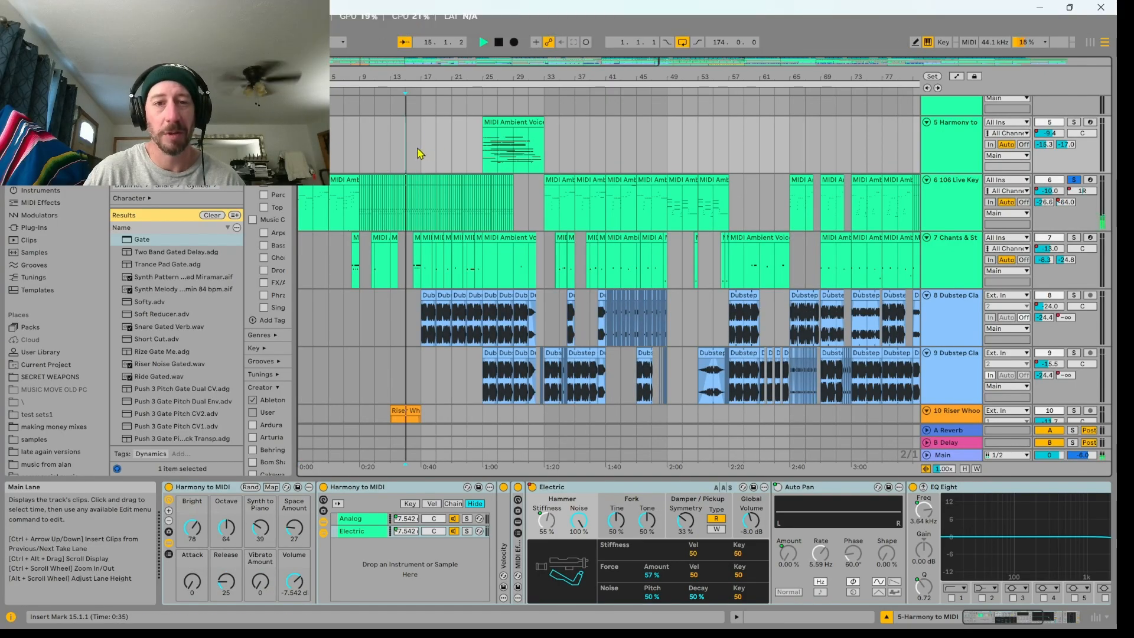
key("space")
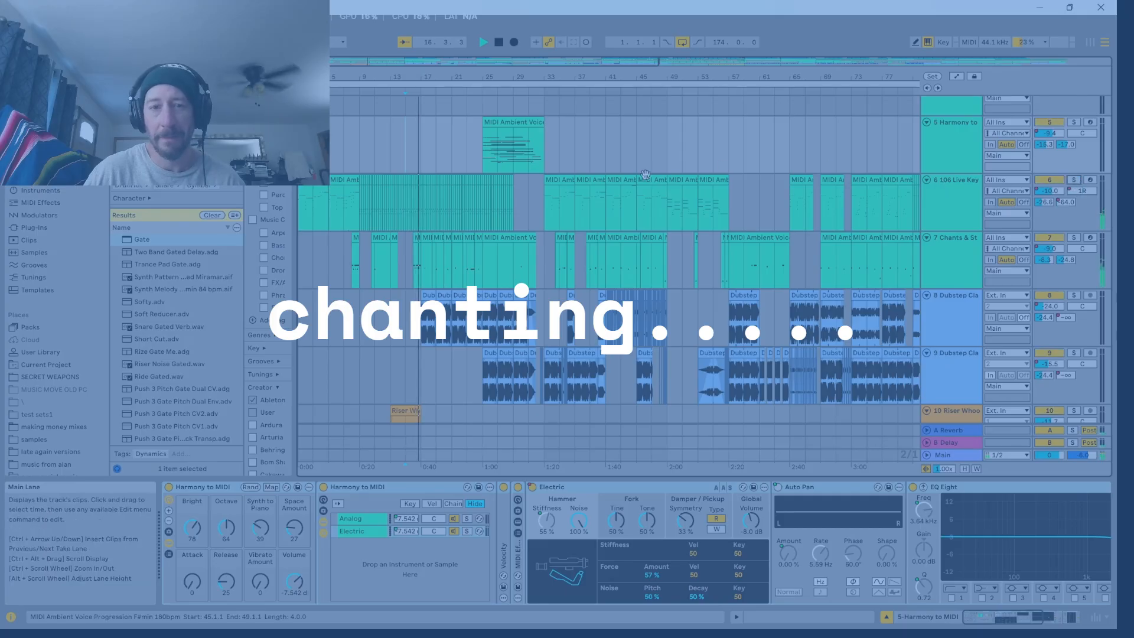
left_click(498, 45)
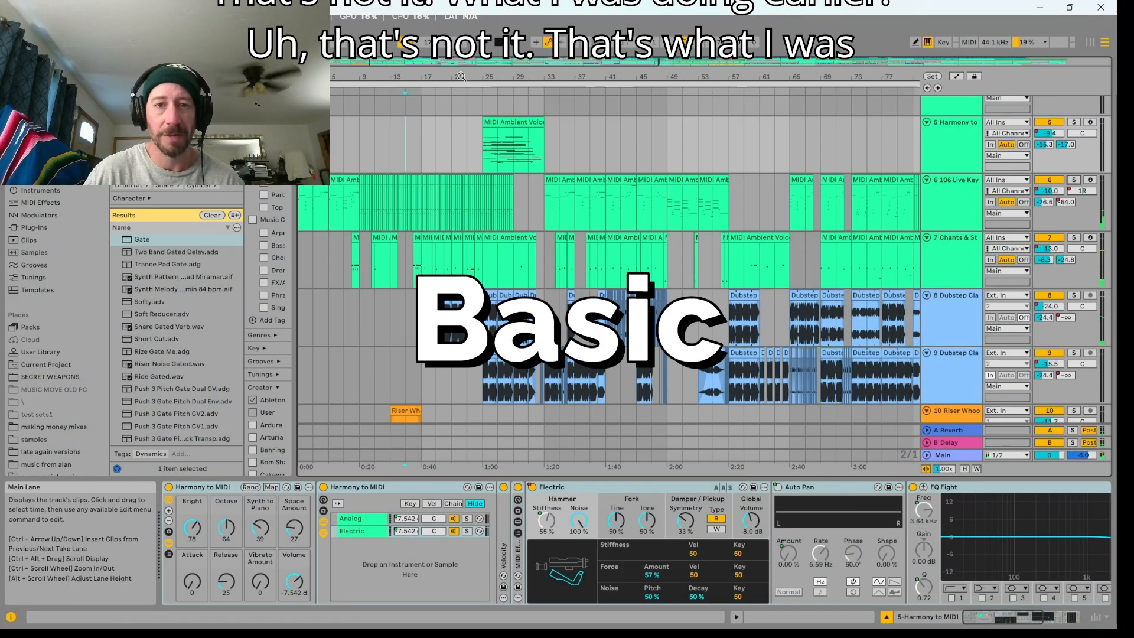
left_click(497, 48)
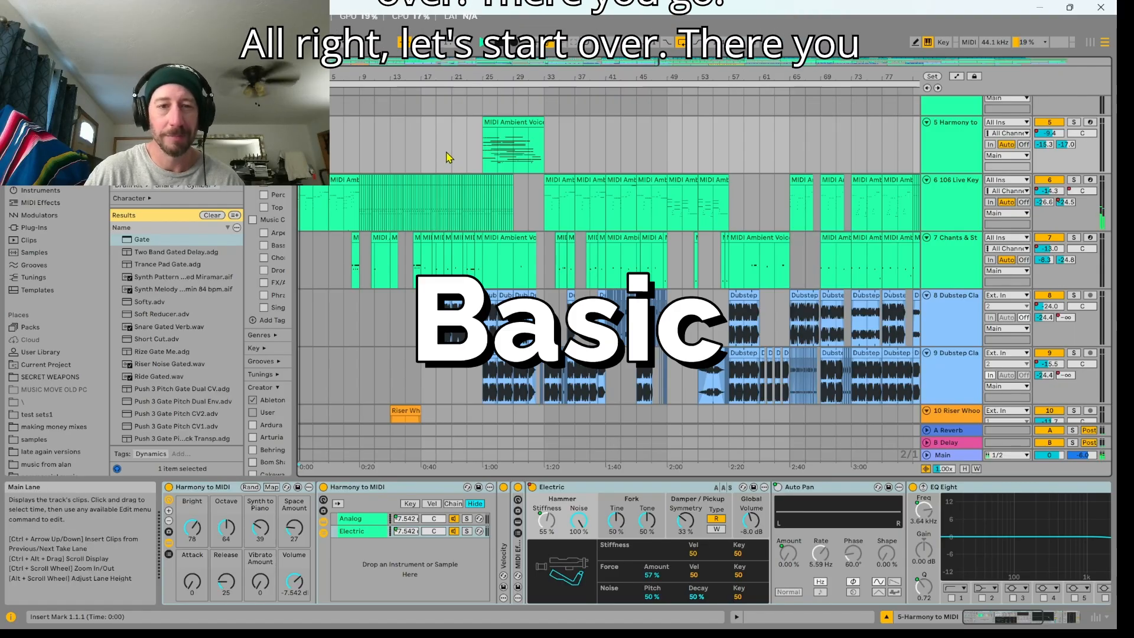
key("space")
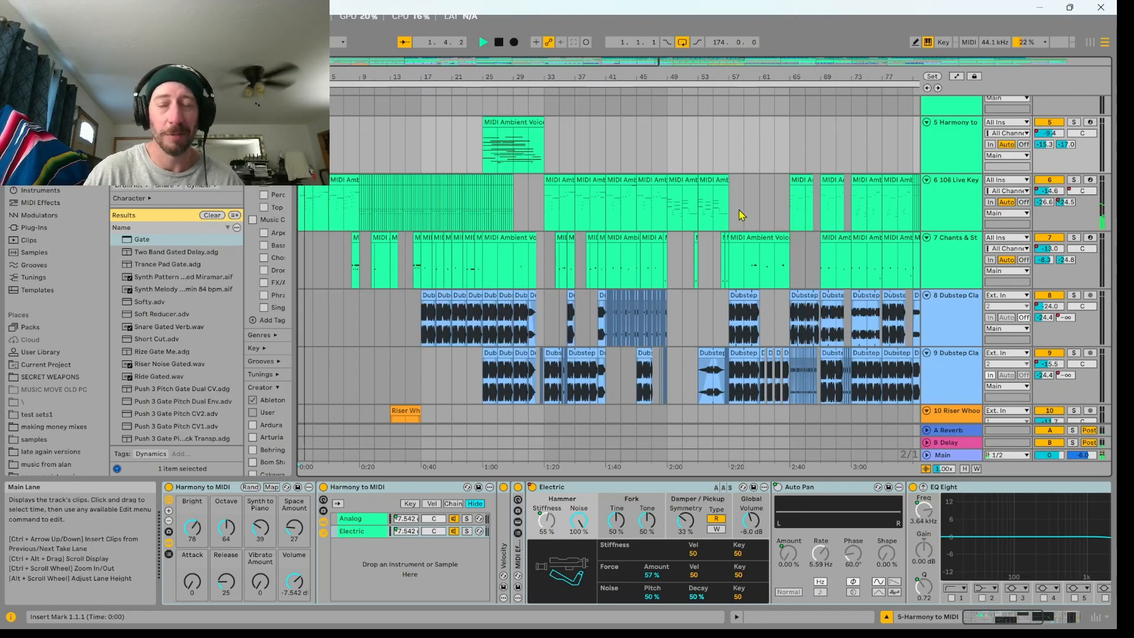
Show the devices of the 106 Live Key track and look over the lower tracks from the start of the arrangement.
left_click(940, 211)
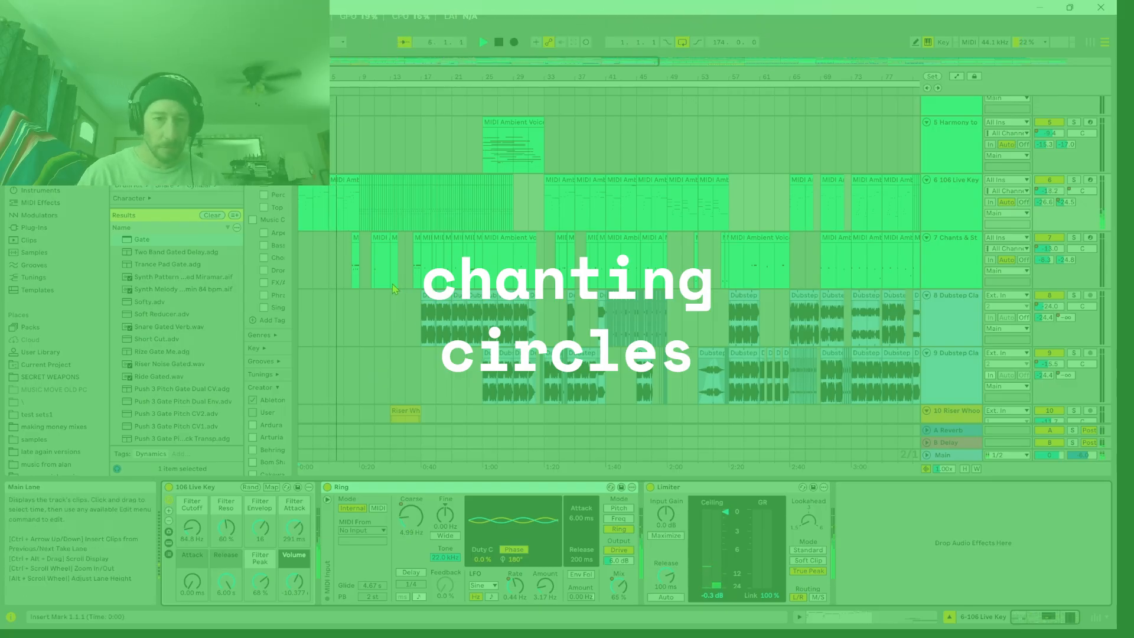
scroll(366, 342, "down", 2)
scroll(362, 326, "down", 3)
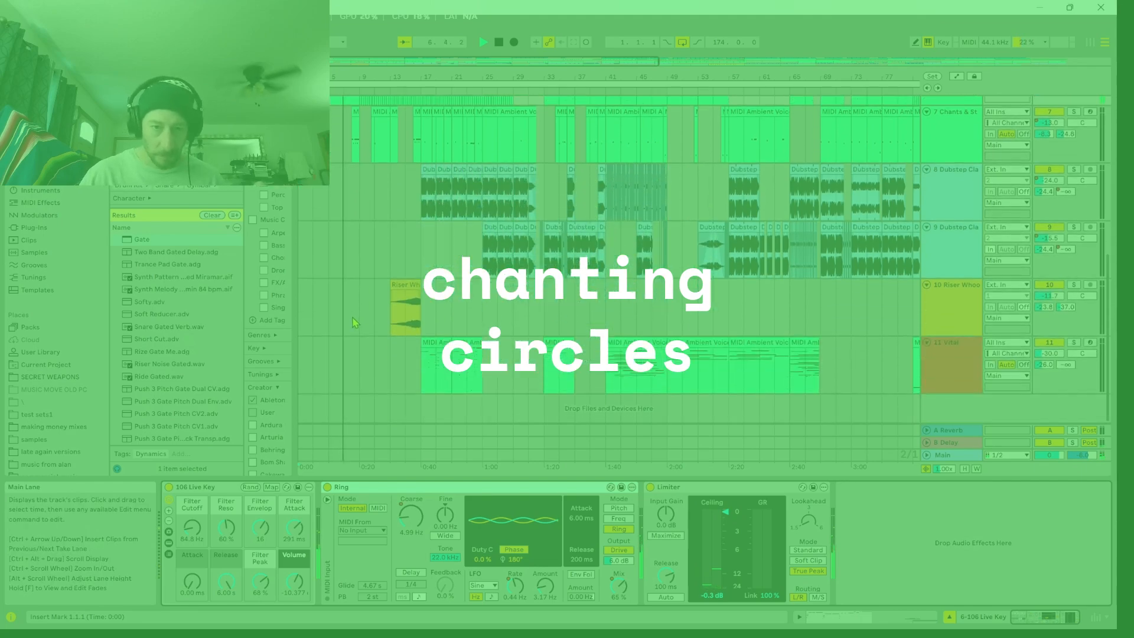
scroll(352, 317, "up", 4)
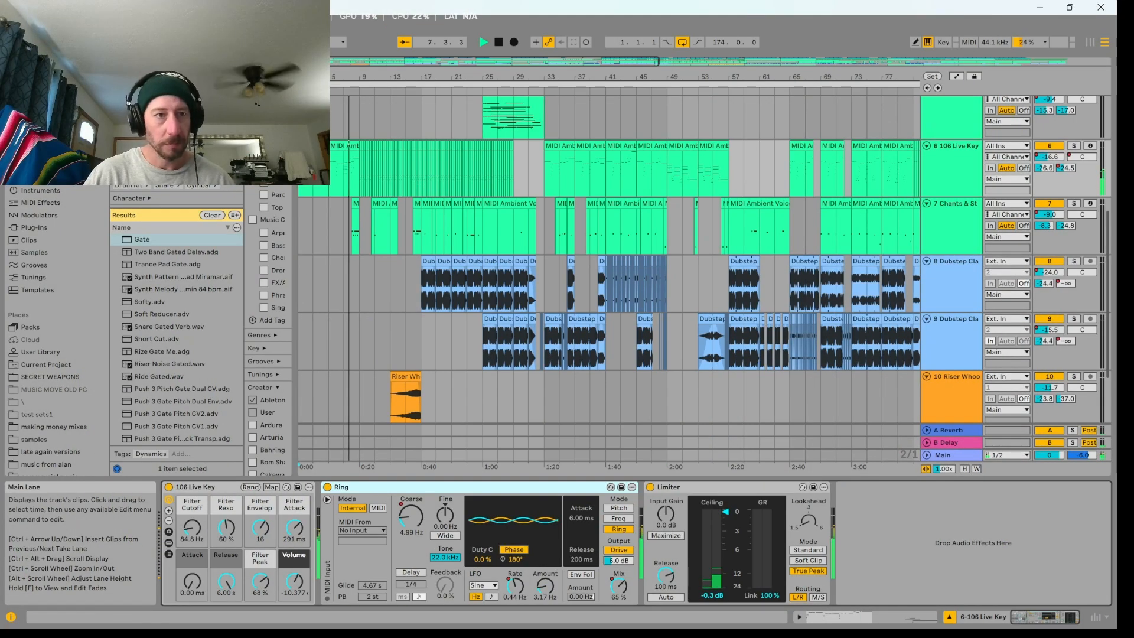
left_click(11, 62)
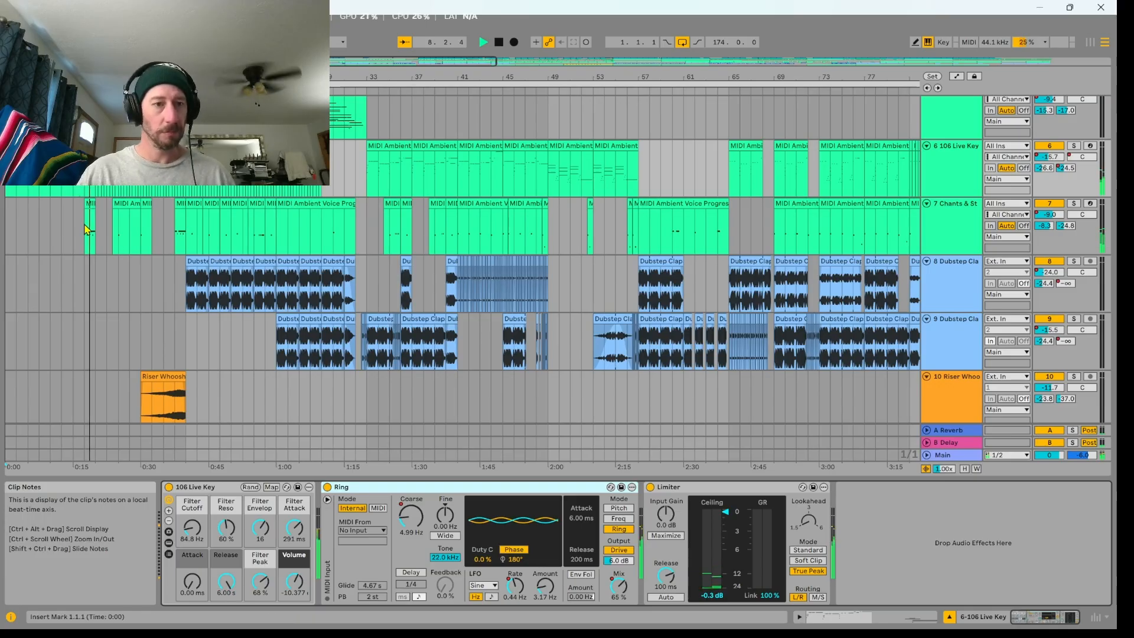
Inspect the MIDI notes of the first clips on the Chants & Stabs track, up to the clip at bar 13.
left_click(95, 240)
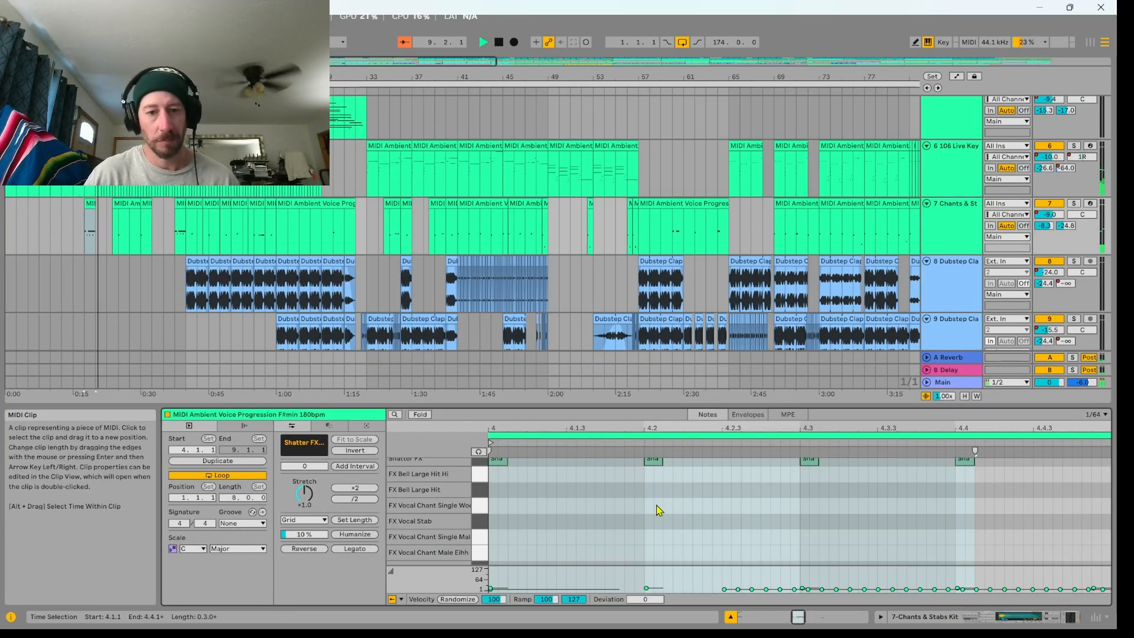
scroll(649, 497, "up", 3)
scroll(645, 534, "up", 3)
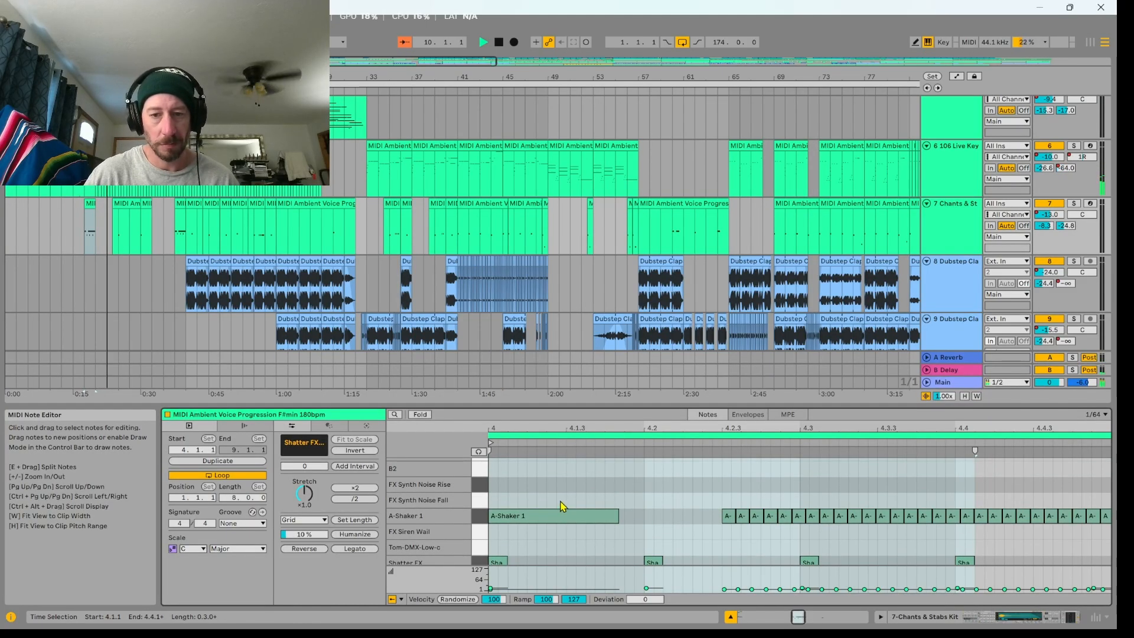
left_click(136, 225)
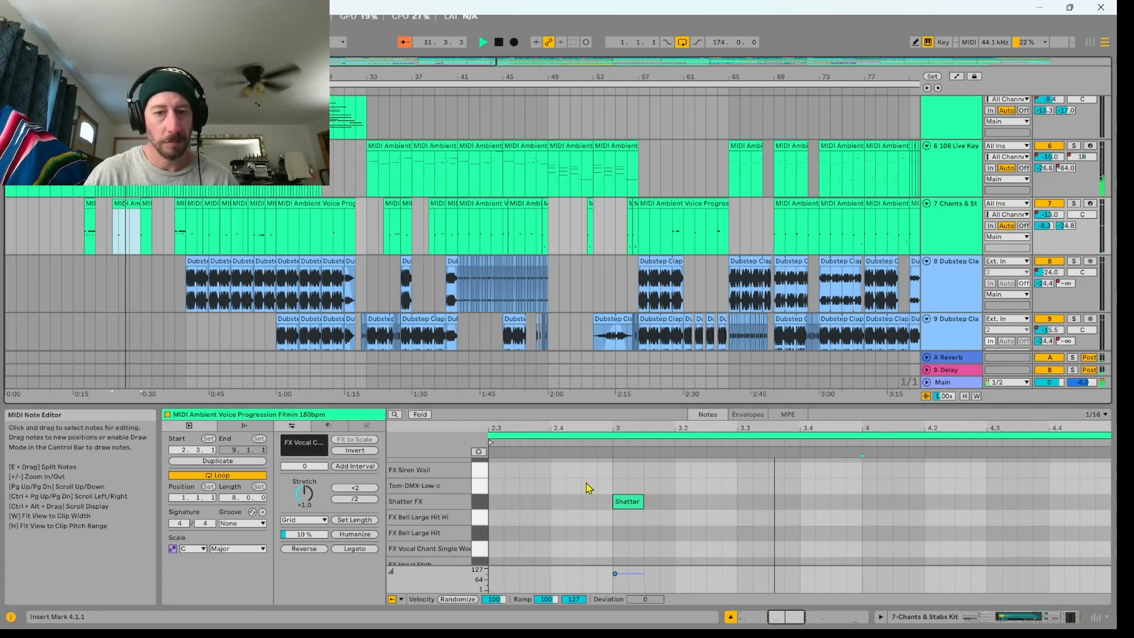
left_click(146, 227)
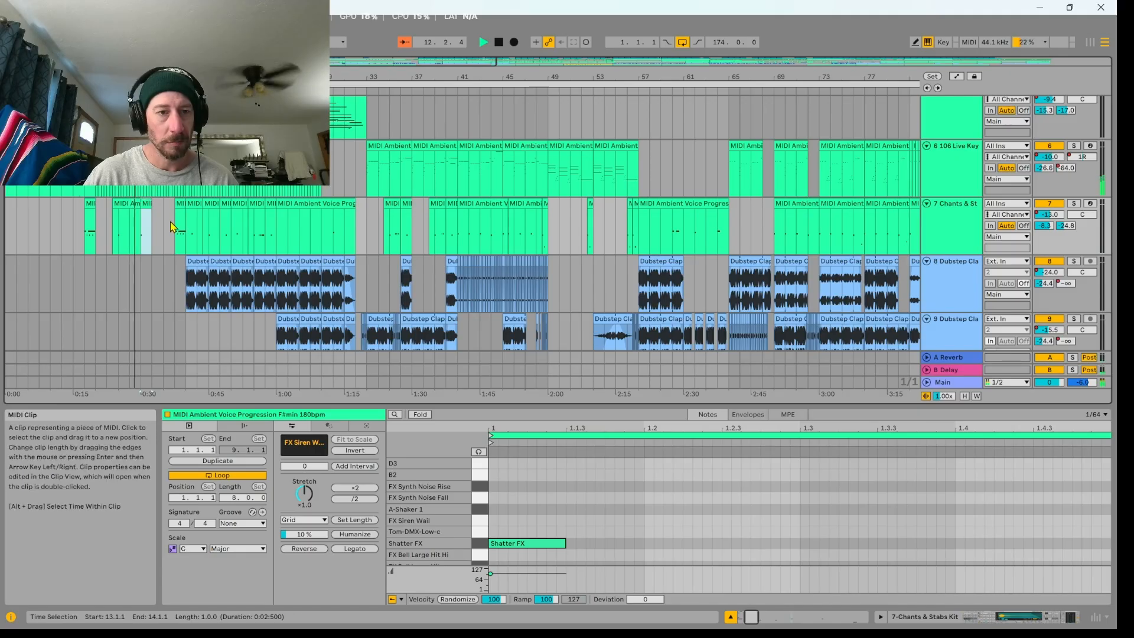
scroll(170, 226, "down", 5)
Shrink the clip view and open the Ambient Voice Progression clip starting at bar 7 on track 3.
scroll(171, 284, "up", 7)
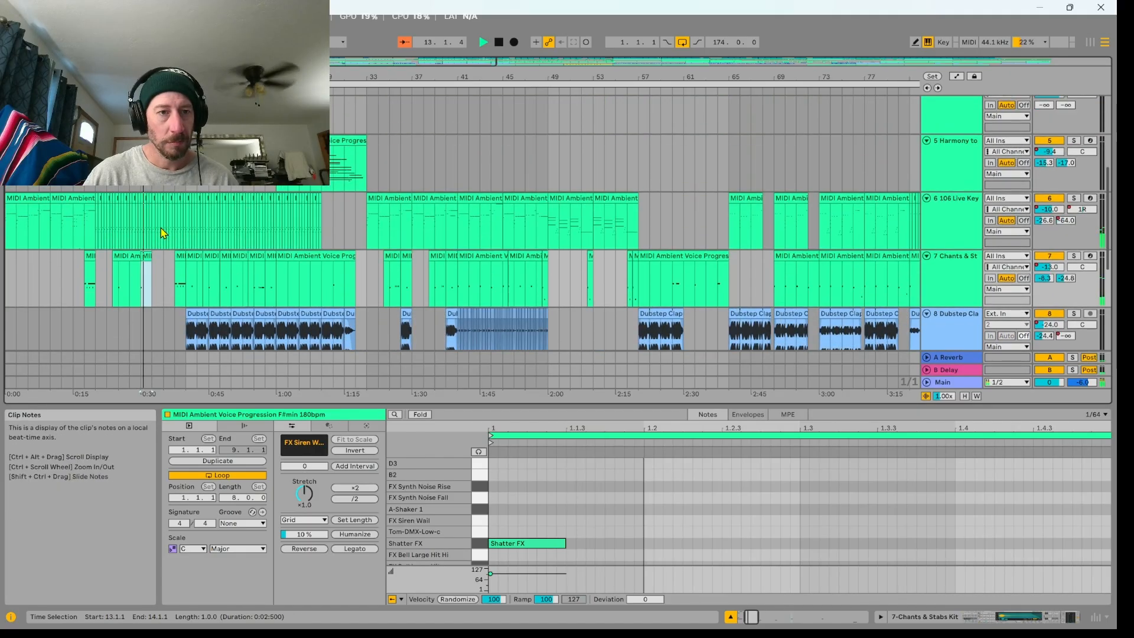
scroll(164, 233, "up", 2)
left_click_drag(238, 406, 241, 534)
scroll(154, 286, "up", 5)
left_click(169, 202)
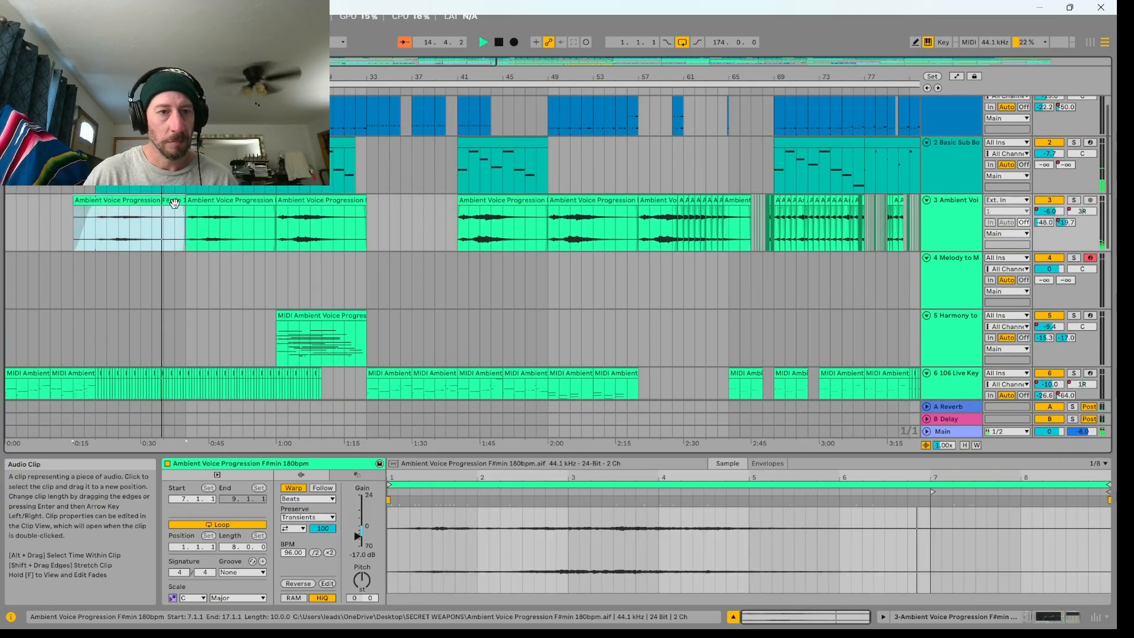
Compare the sample settings of the second Ambient Voice clip with those of the clip at bar 25.
left_click(221, 203)
left_click(323, 201)
left_click(235, 200)
left_click(321, 201)
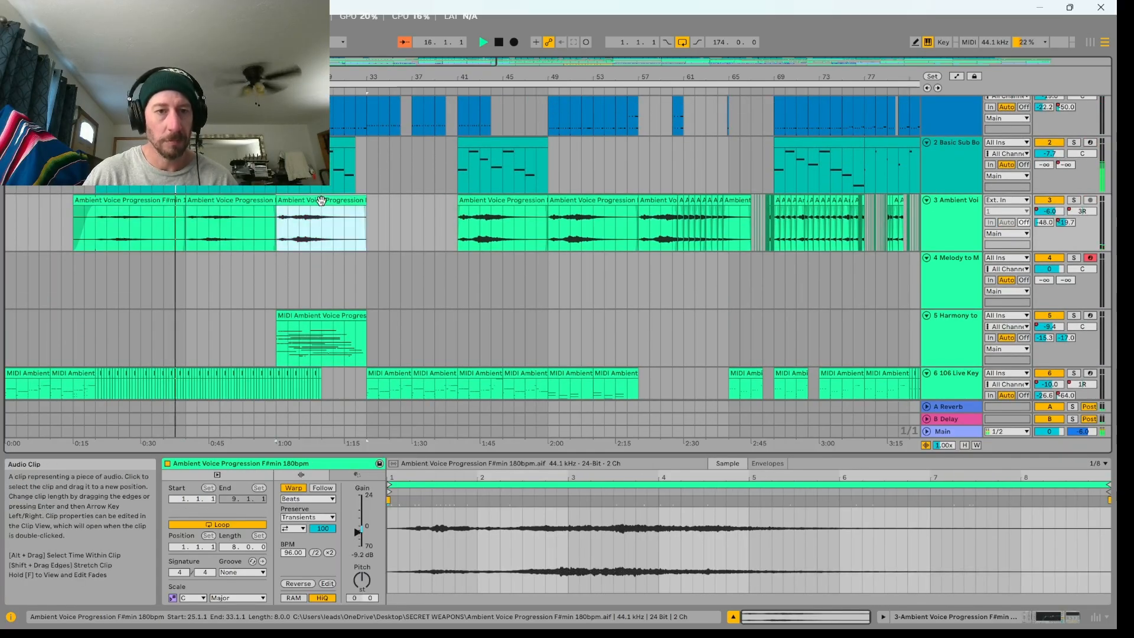
left_click(229, 201)
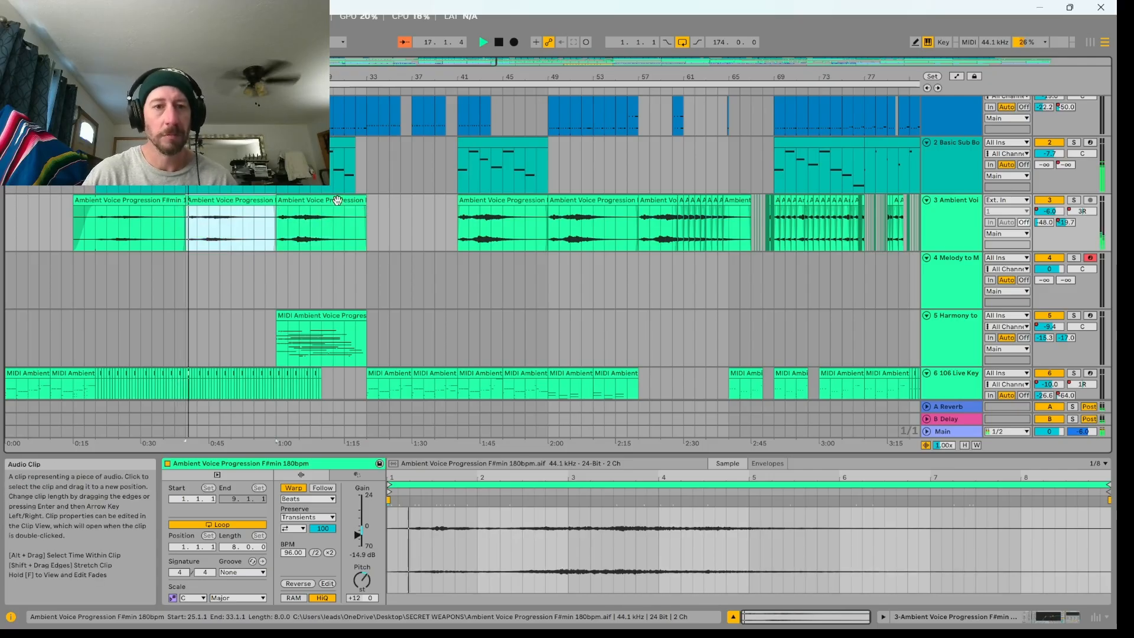
left_click(337, 201)
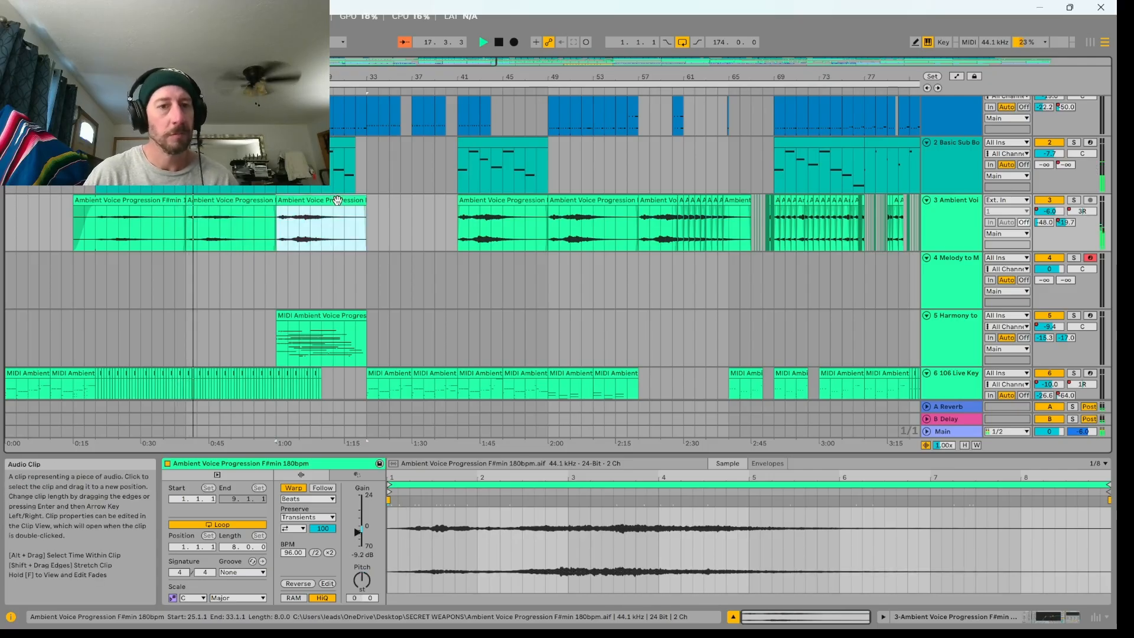
Inspect the Basic Sub Boom clip at bar 41 and the Ambient Voice clip at bar 49.
left_click(504, 190)
left_click(504, 199)
left_click(520, 186)
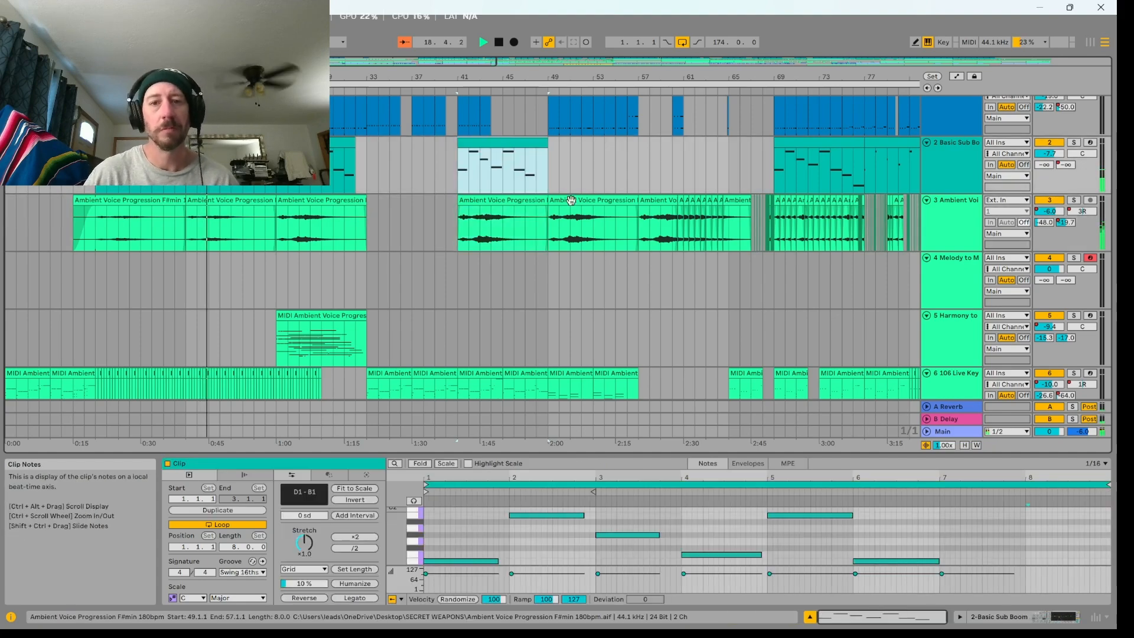
left_click(563, 231)
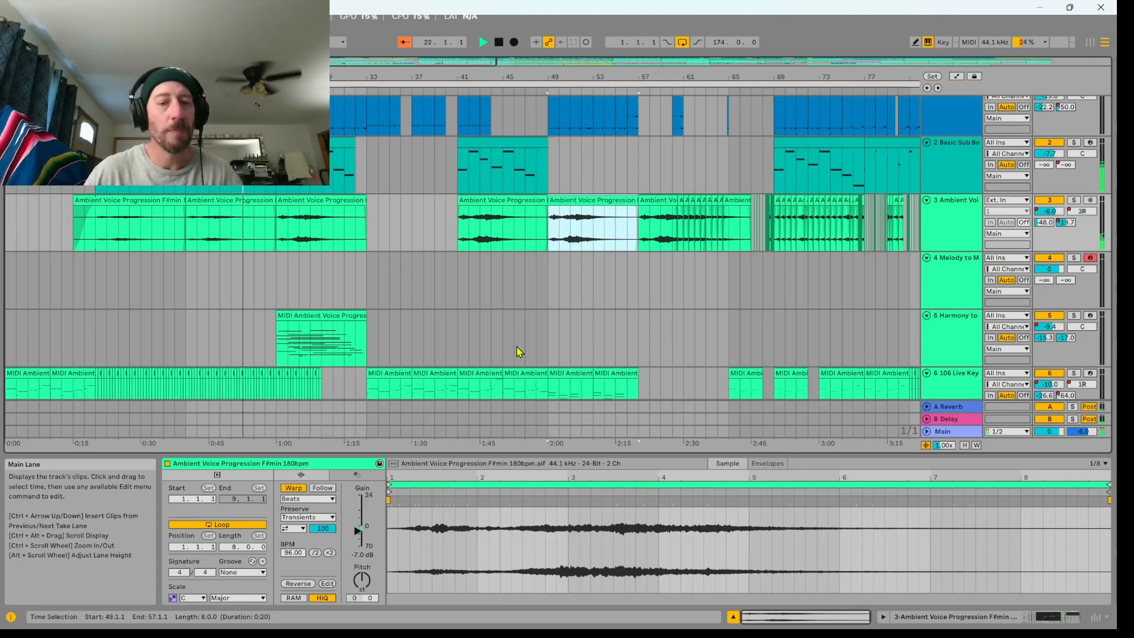
Switch to OBS Studio.
key("super")
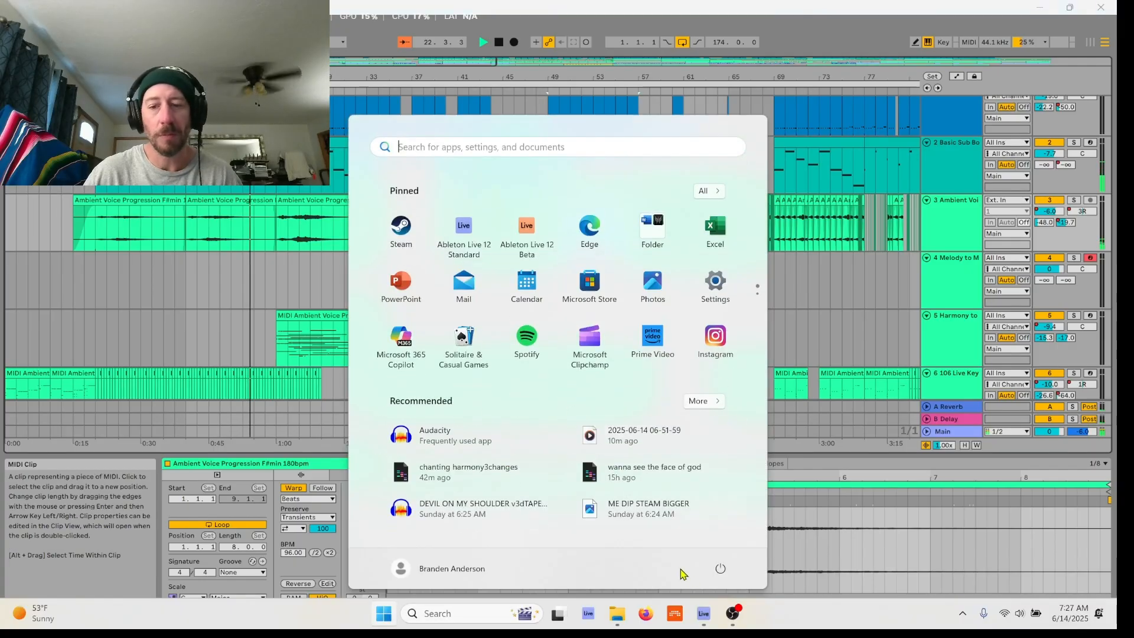
left_click(743, 621)
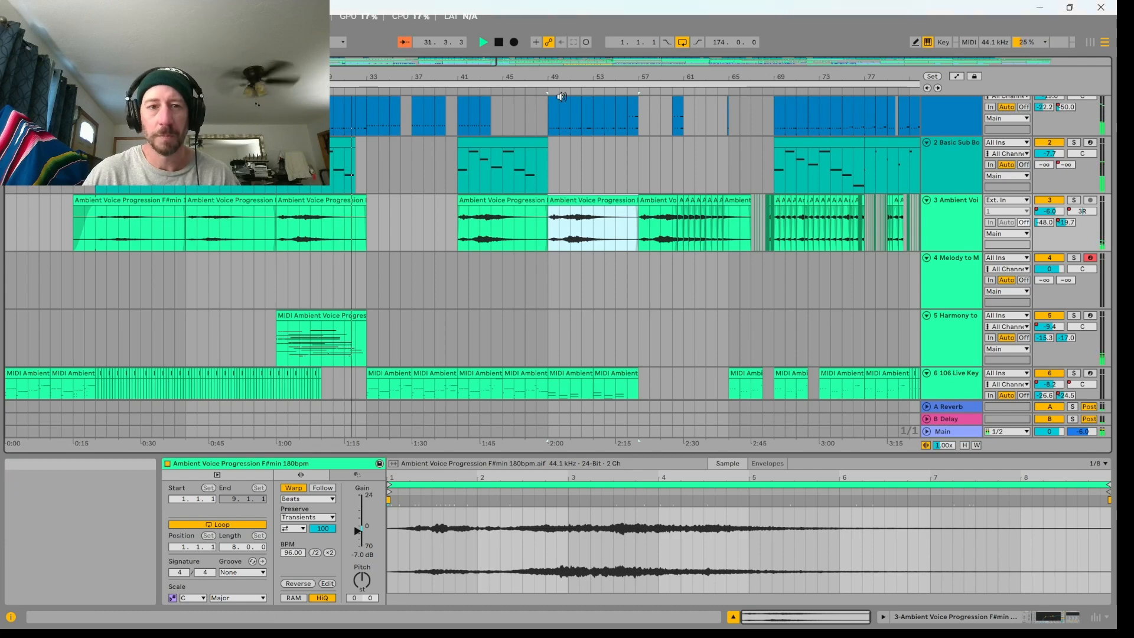
Place the insert marker at bar 38 on the Ambient Voice track and look through the whole arrangement down to the riser track.
left_click(406, 235)
left_click(423, 232)
scroll(436, 232, "down", 5)
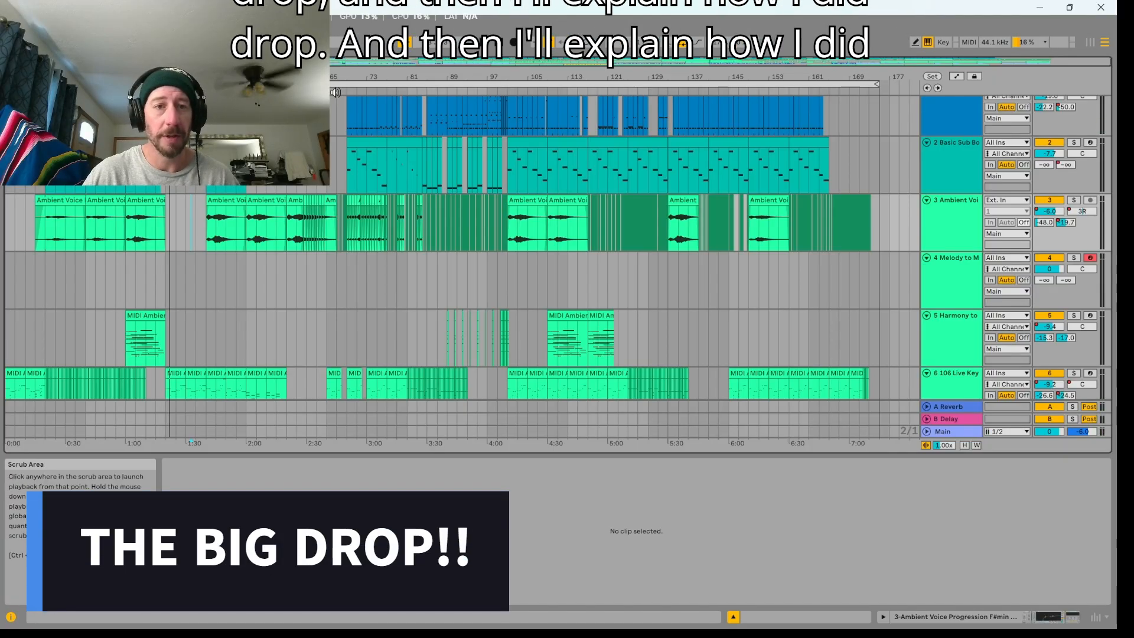
scroll(325, 330, "down", 3)
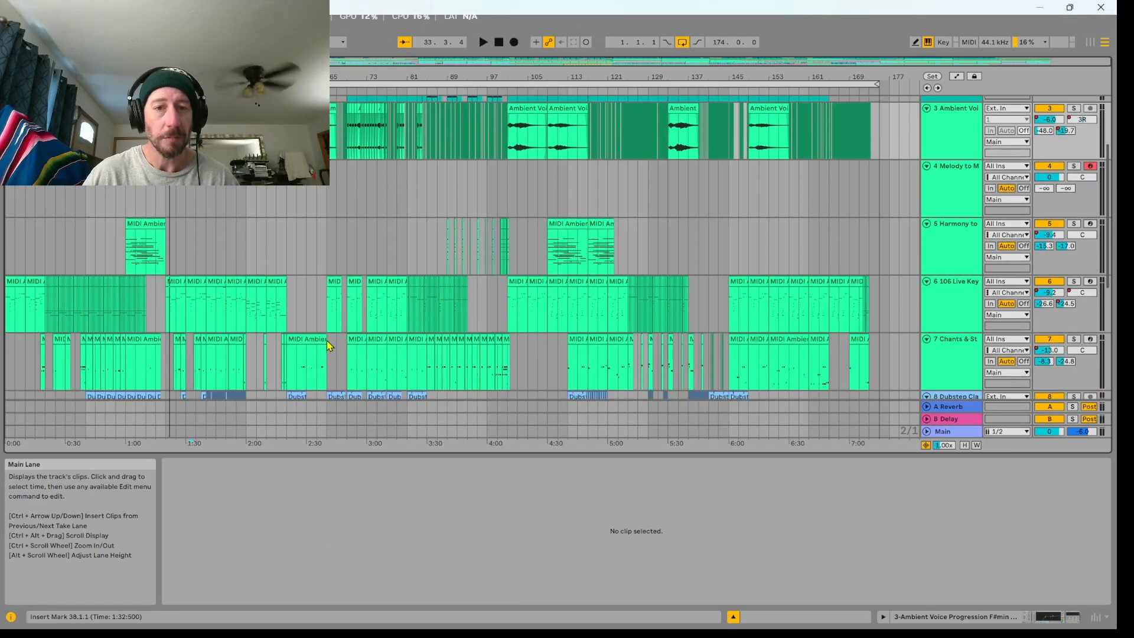
scroll(389, 297, "down", 2)
scroll(463, 225, "up", 5)
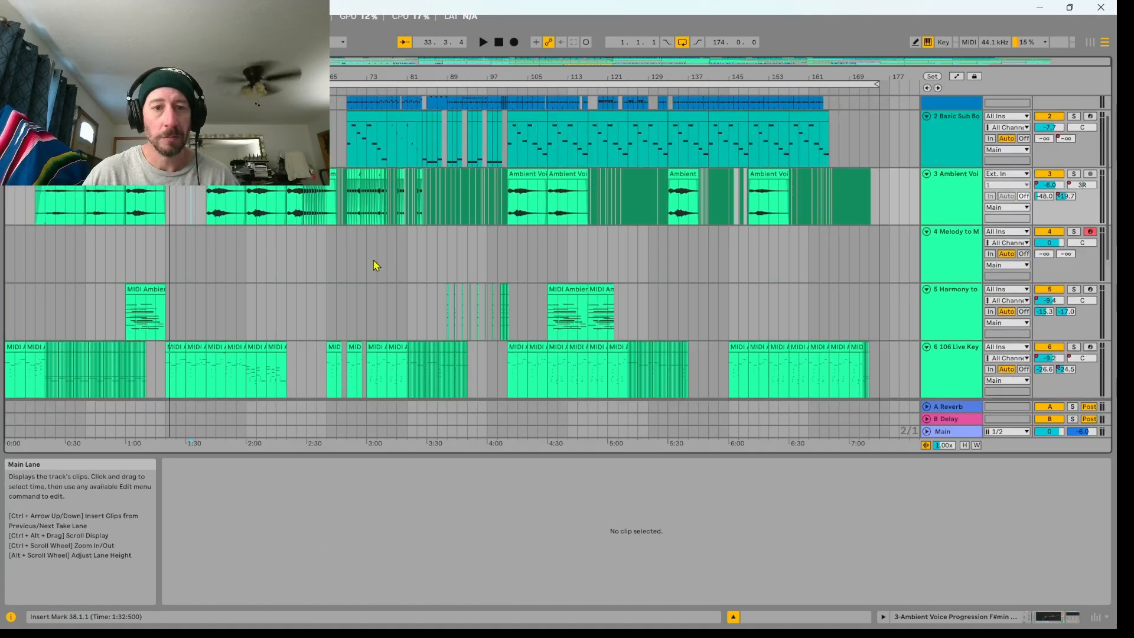
scroll(463, 225, "down", 10)
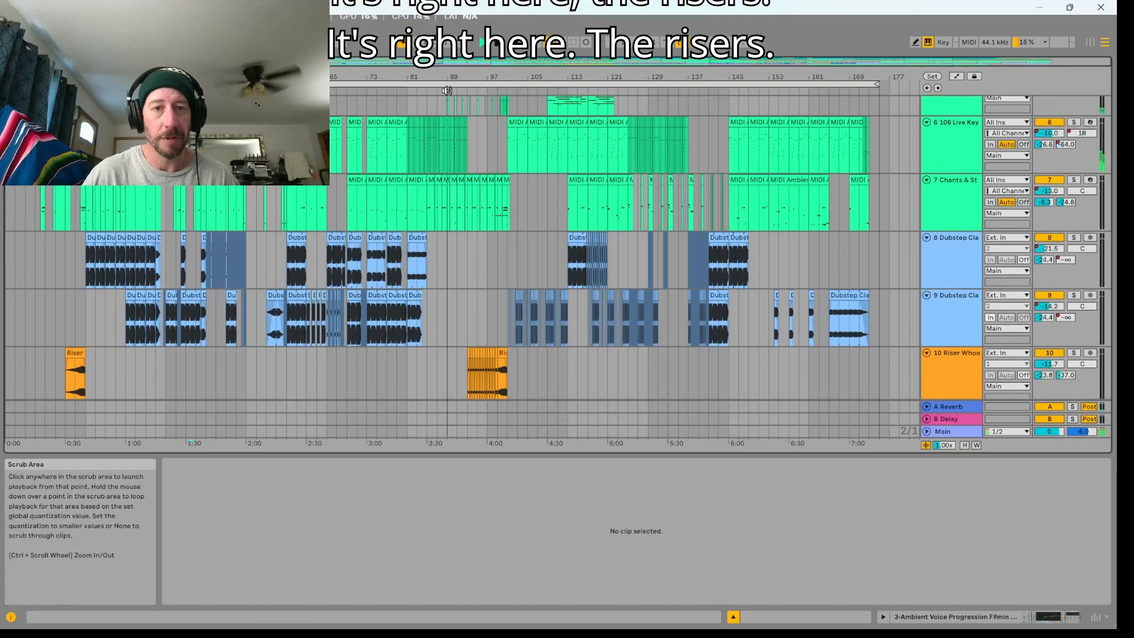
Play the arrangement from about bar 89 and examine the upper tracks in the build-up before the drop.
left_click(447, 90)
scroll(499, 297, "up", 3)
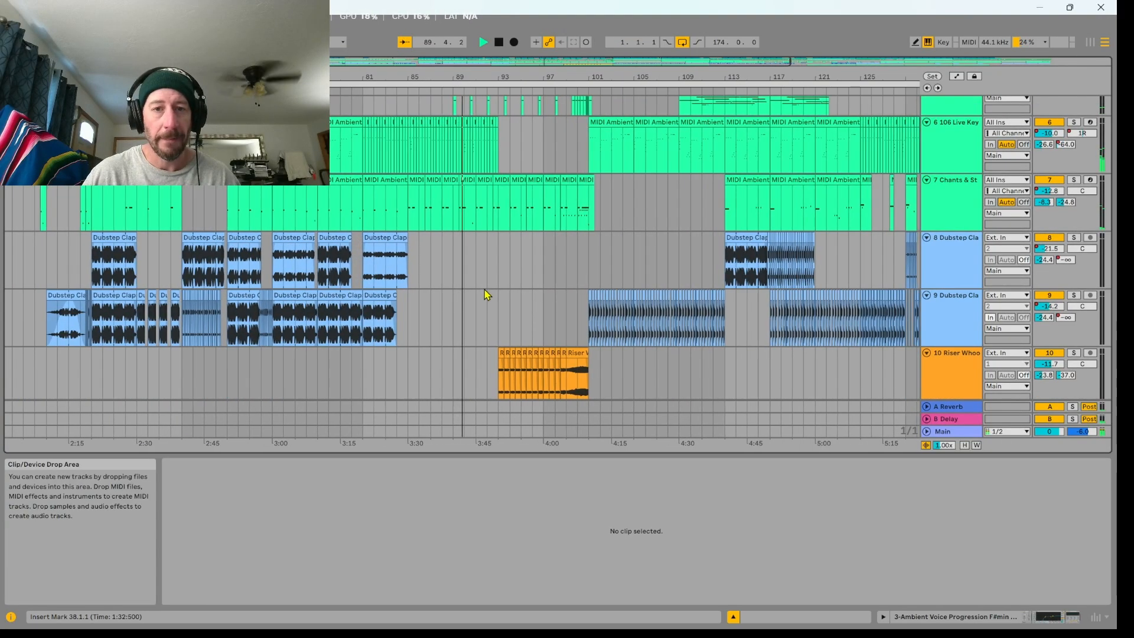
scroll(494, 289, "up", 3)
scroll(505, 260, "up", 4)
scroll(514, 236, "up", 3)
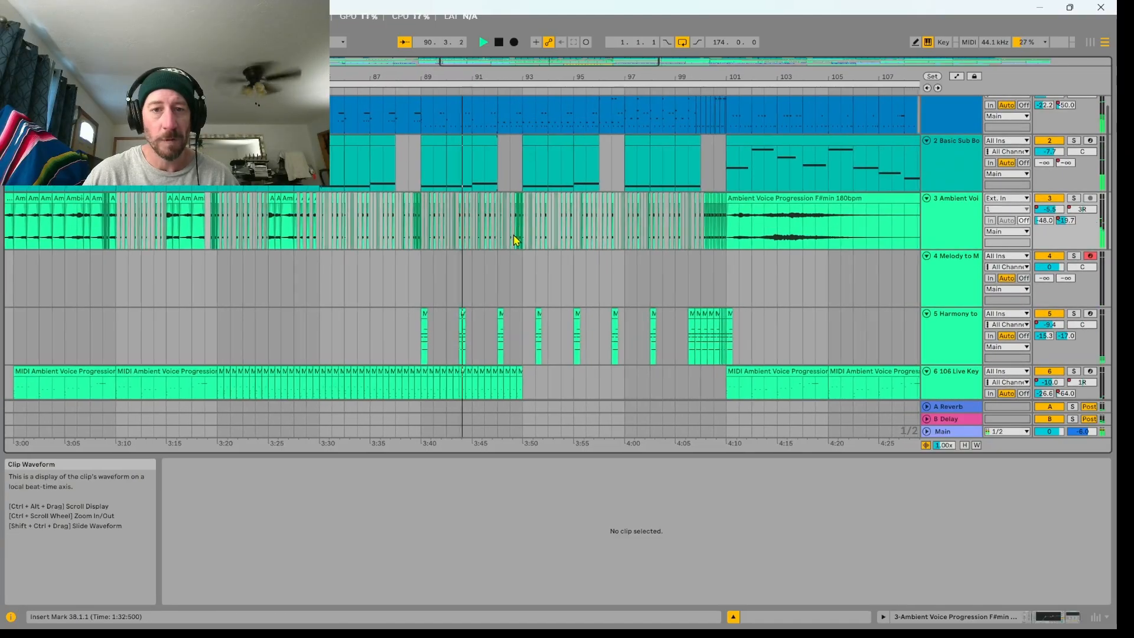
Show the Ambient Voice track's devices and examine its chopped clips around bar 93 up close.
scroll(514, 236, "up", 2)
double_click(951, 221)
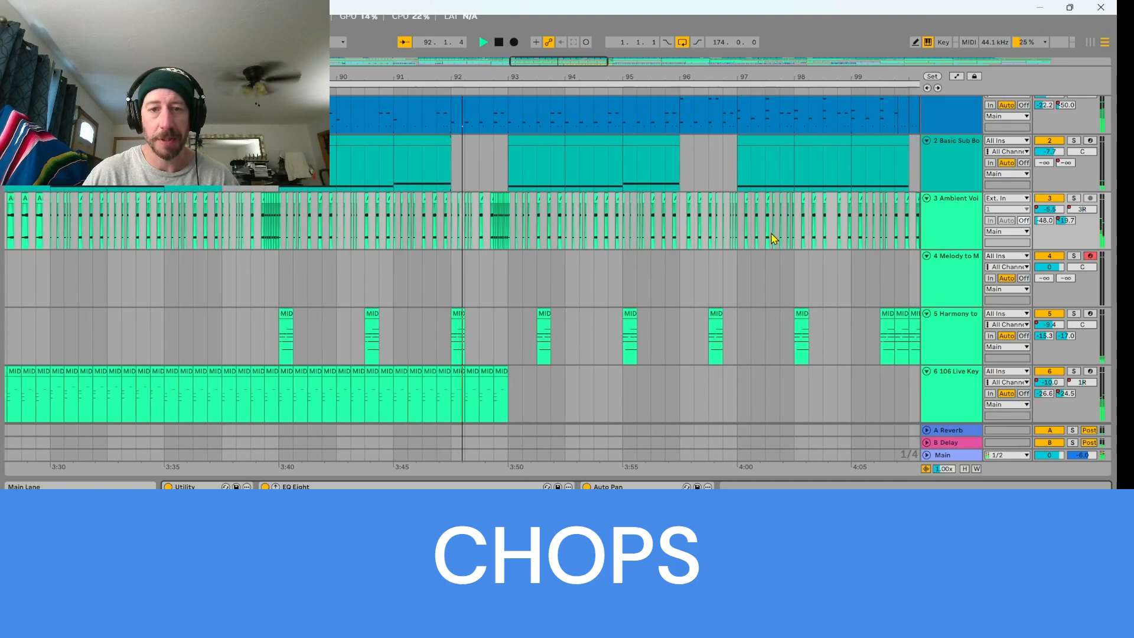
scroll(481, 235, "up", 2)
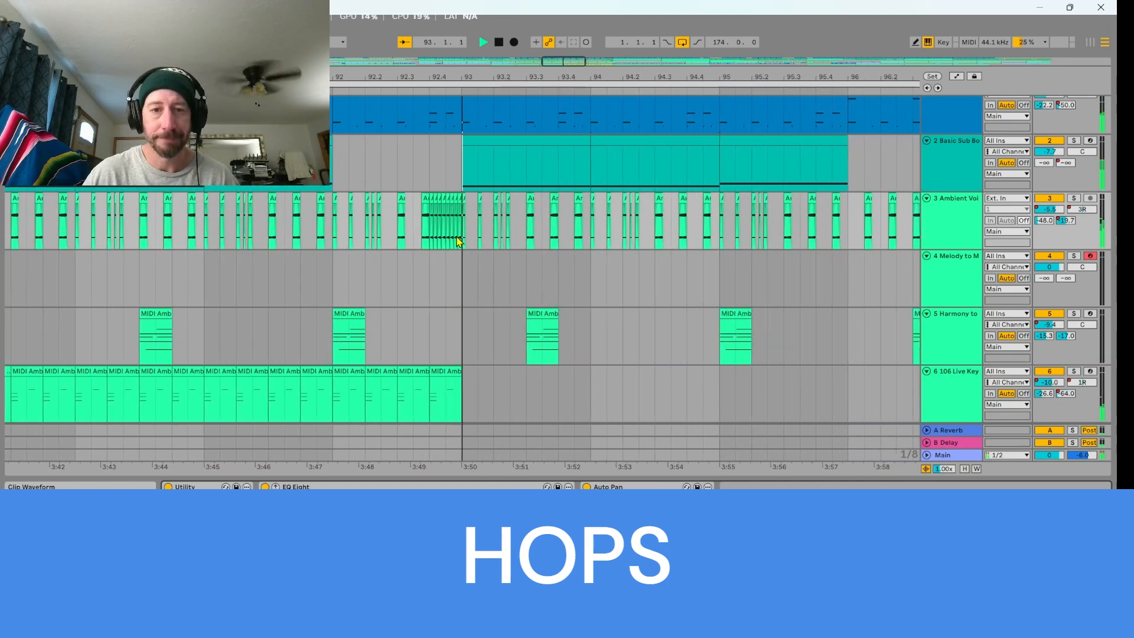
Examine the chopped Ambient Voice clips and the harmony clips between bars 93 and 97 while the arrangement plays.
scroll(476, 234, "down", 2)
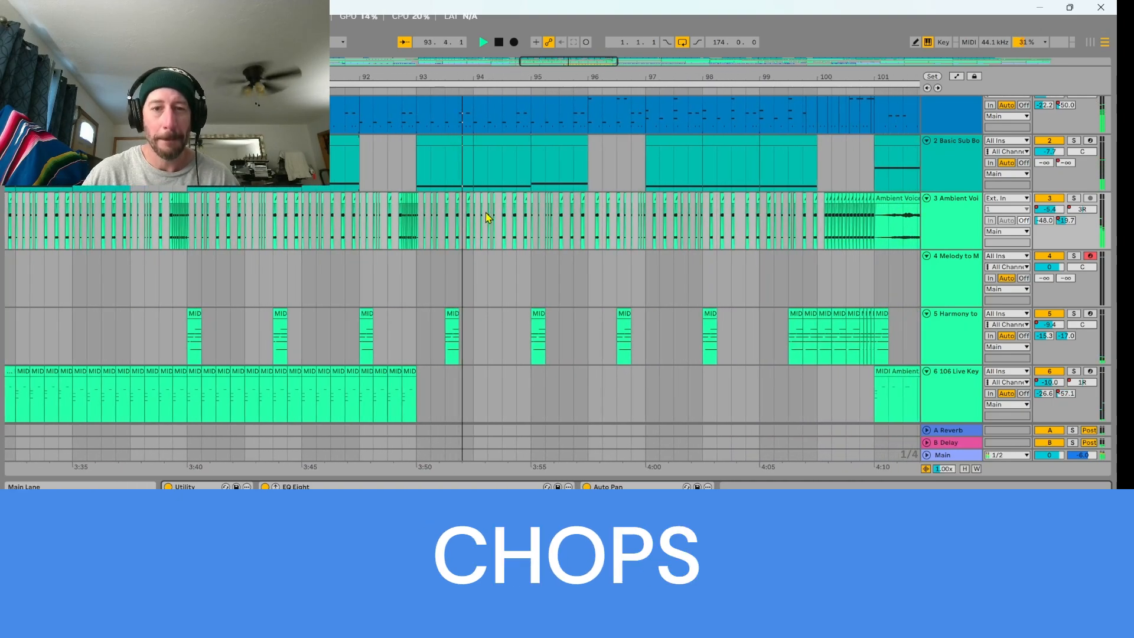
scroll(473, 230, "down", 2)
scroll(477, 261, "down", 3)
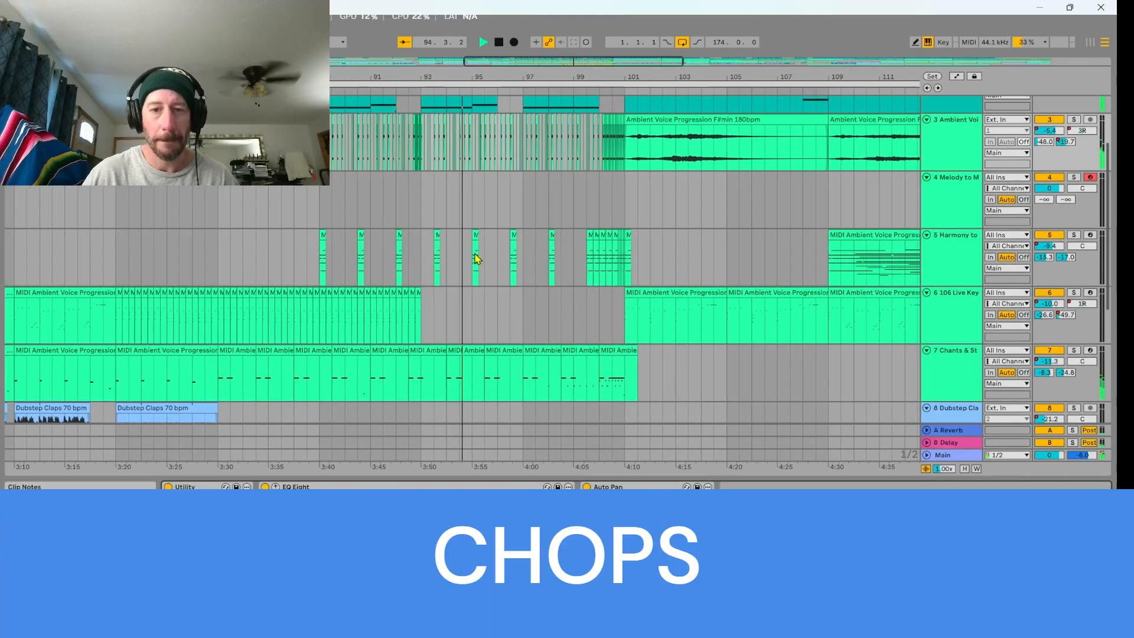
scroll(468, 247, "up", 2)
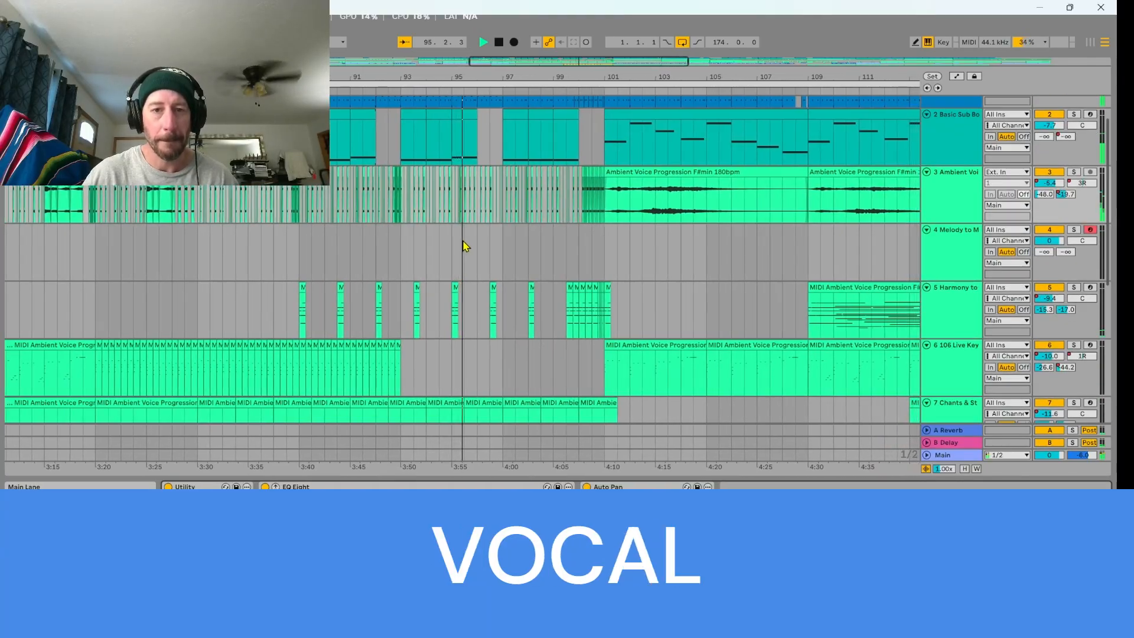
scroll(464, 246, "up", 3)
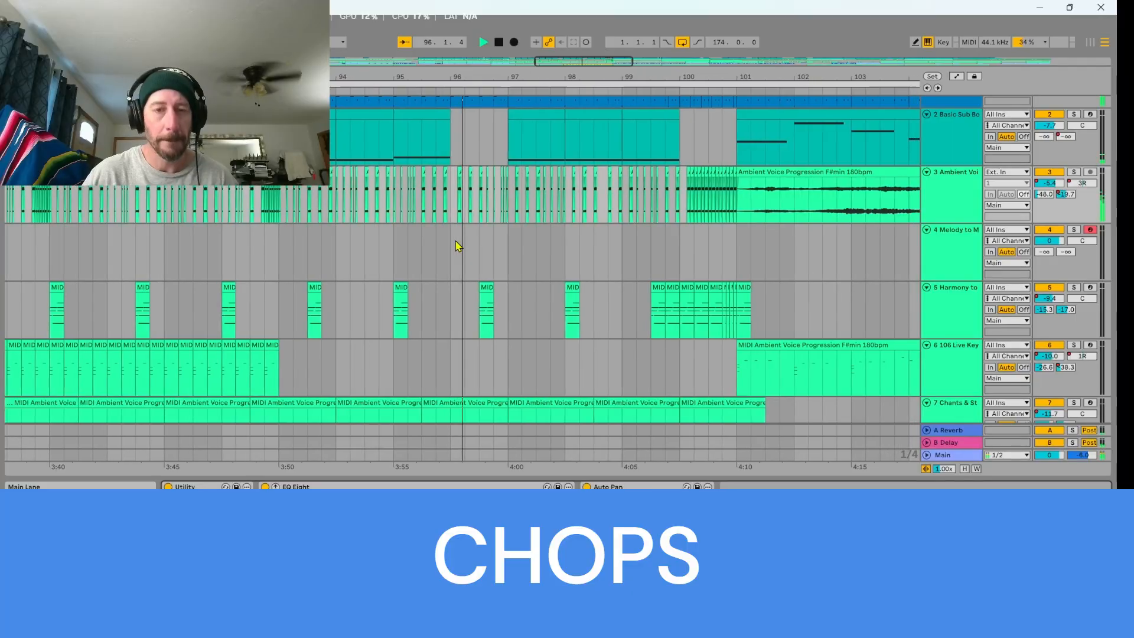
scroll(474, 238, "up", 3)
scroll(476, 238, "up", 5)
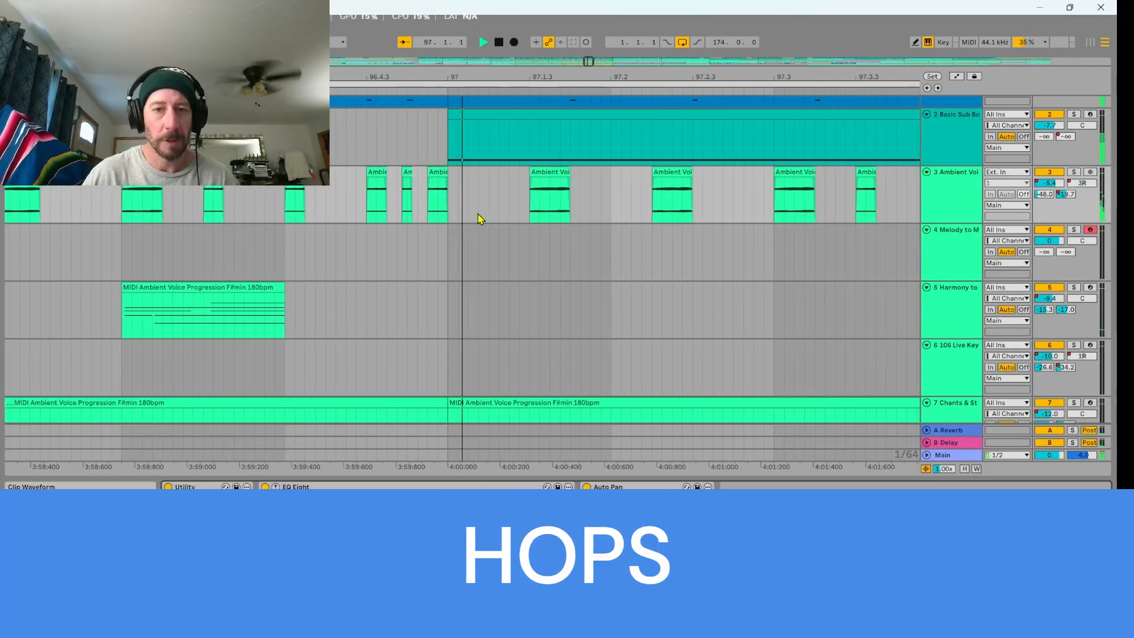
Follow the playback through the vocal chops into the drop at bar 101, and stop with the position reset to 1.1.1.
scroll(478, 219, "down", 5)
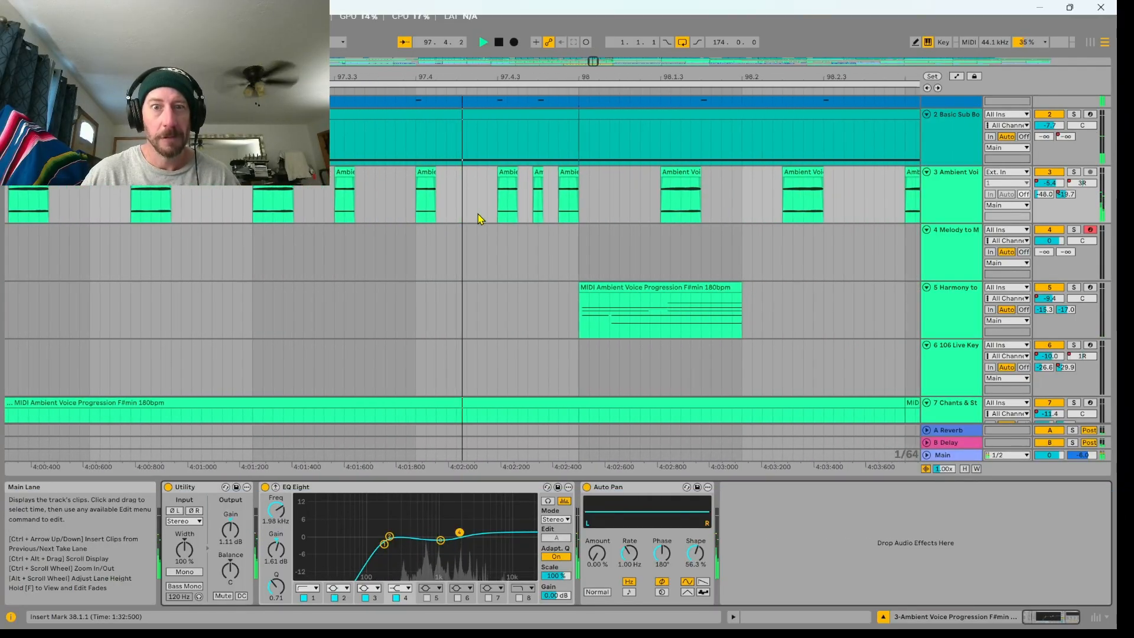
scroll(480, 218, "down", 4)
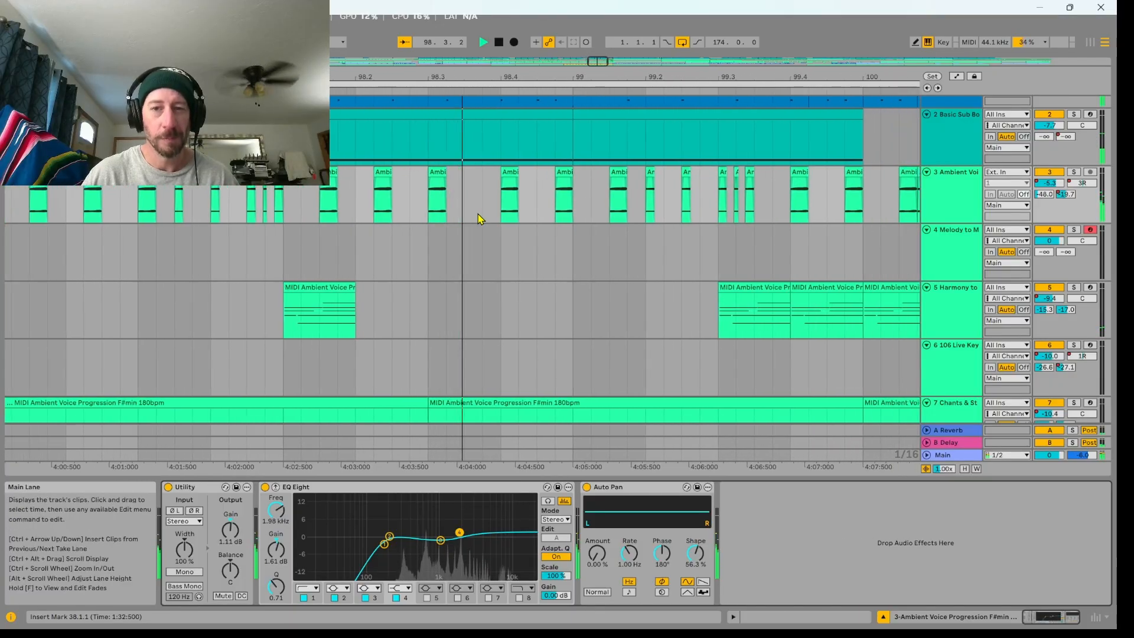
scroll(481, 218, "up", 4)
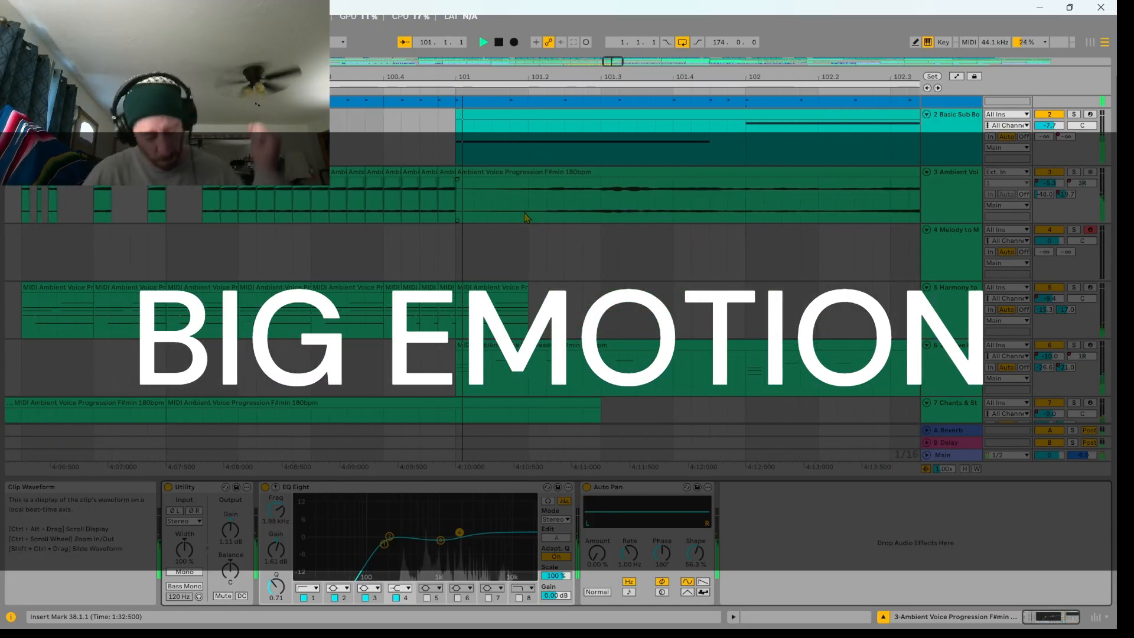
scroll(521, 218, "down", 4)
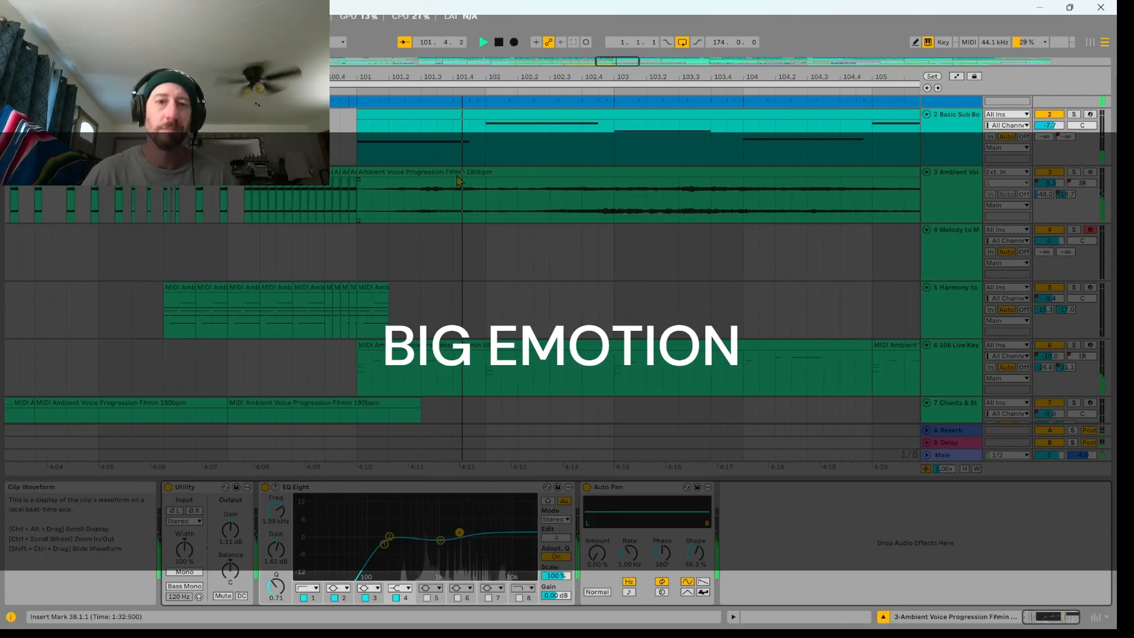
left_click(499, 45)
left_click(499, 45)
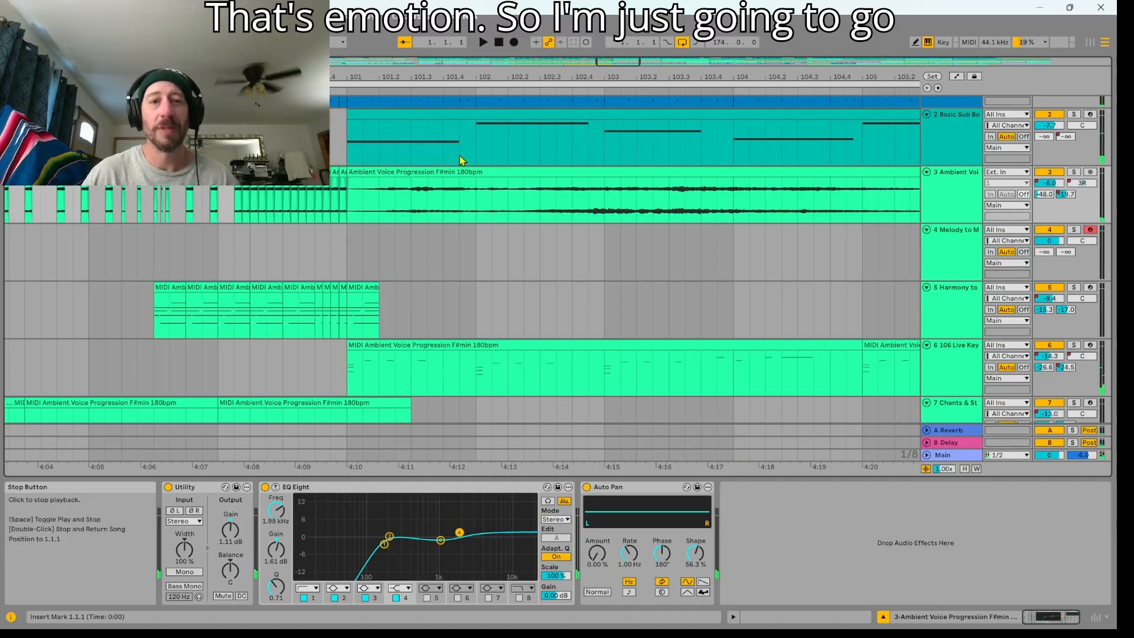
Open the Ambient Voice clip spanning bars 49 to 57 in the clip view to show its sample waveform.
double_click(966, 211)
double_click(967, 211)
left_click(968, 211)
scroll(519, 222, "down", 8)
scroll(246, 222, "up", 4)
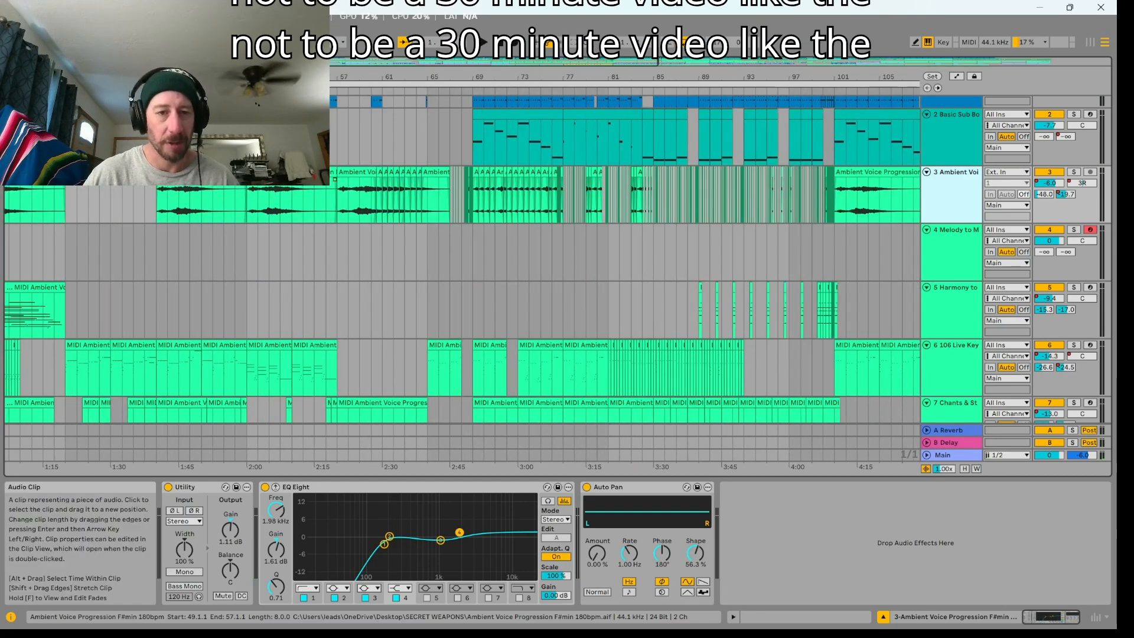
left_click(258, 173)
double_click(258, 172)
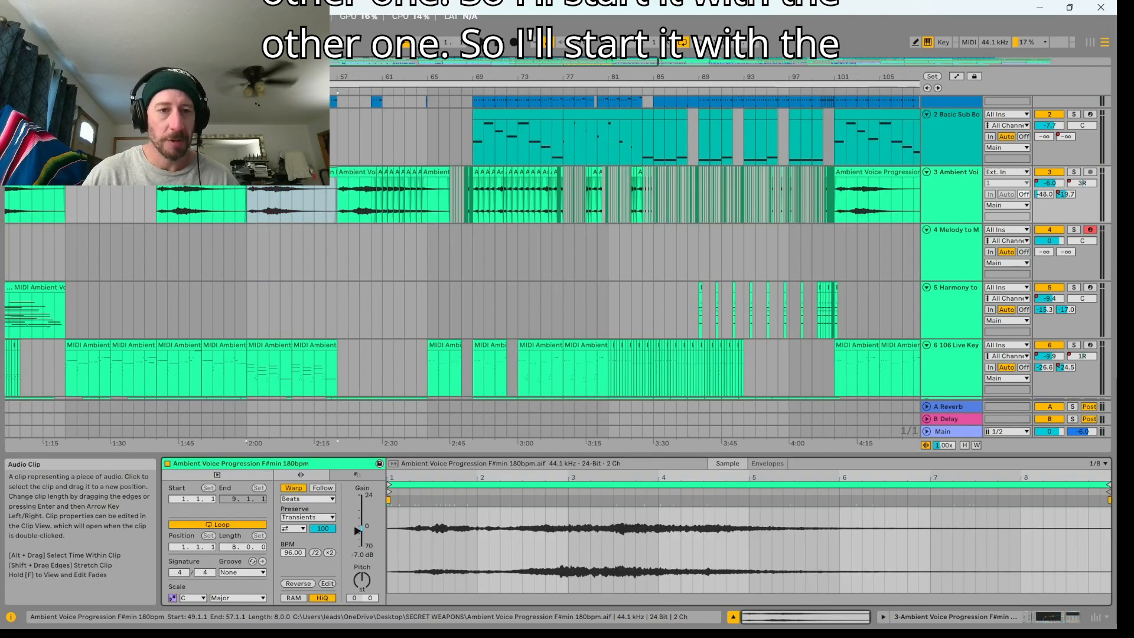
Solo the Ambient Voice track and play it from bar 49 while inspecting its clips at bars 49 and 25.
left_click(1073, 172)
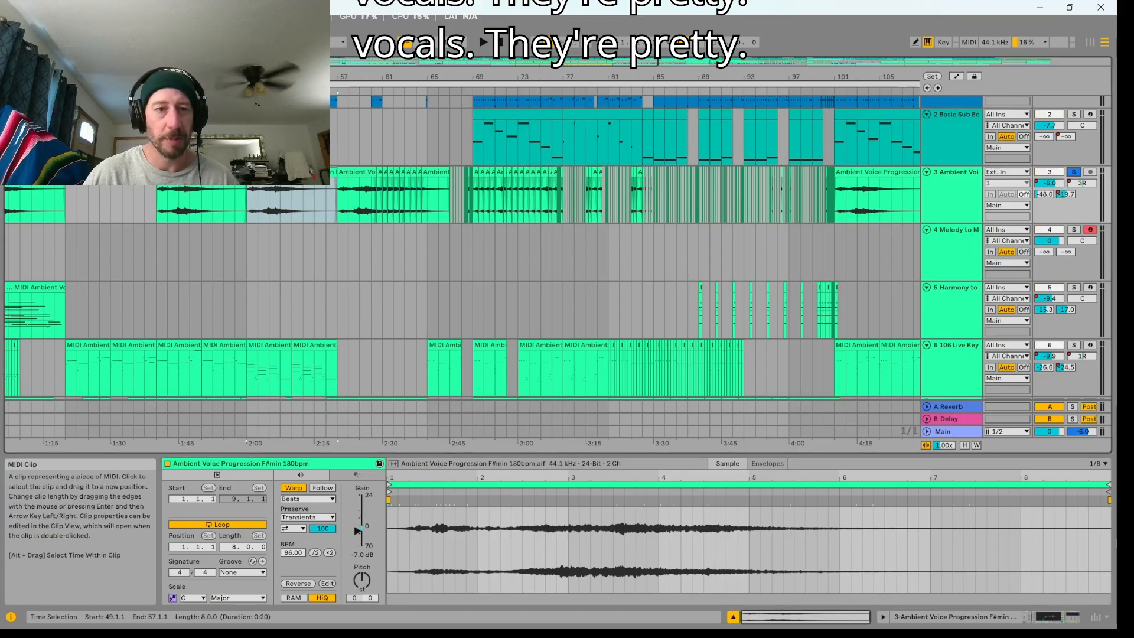
key("space")
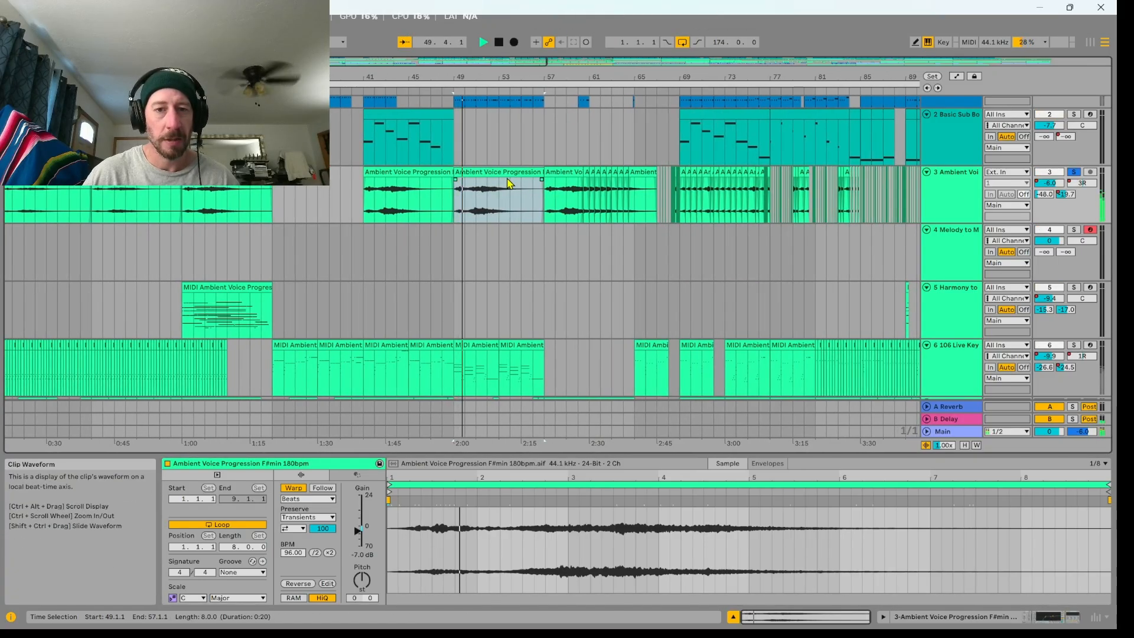
left_click(505, 172)
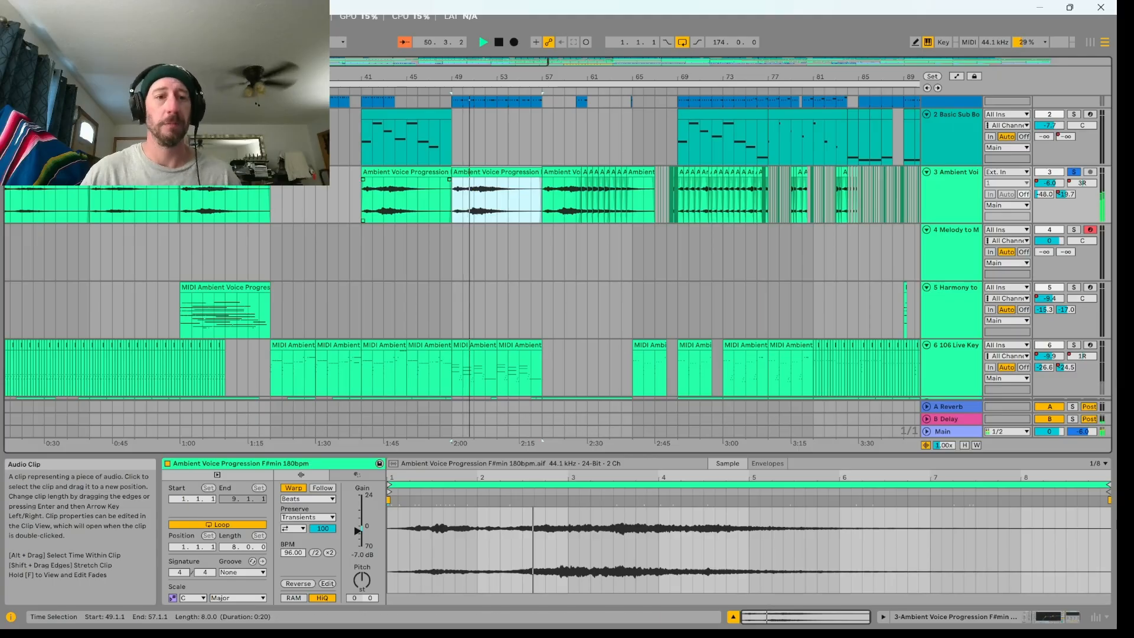
left_click(255, 173)
left_click(513, 171)
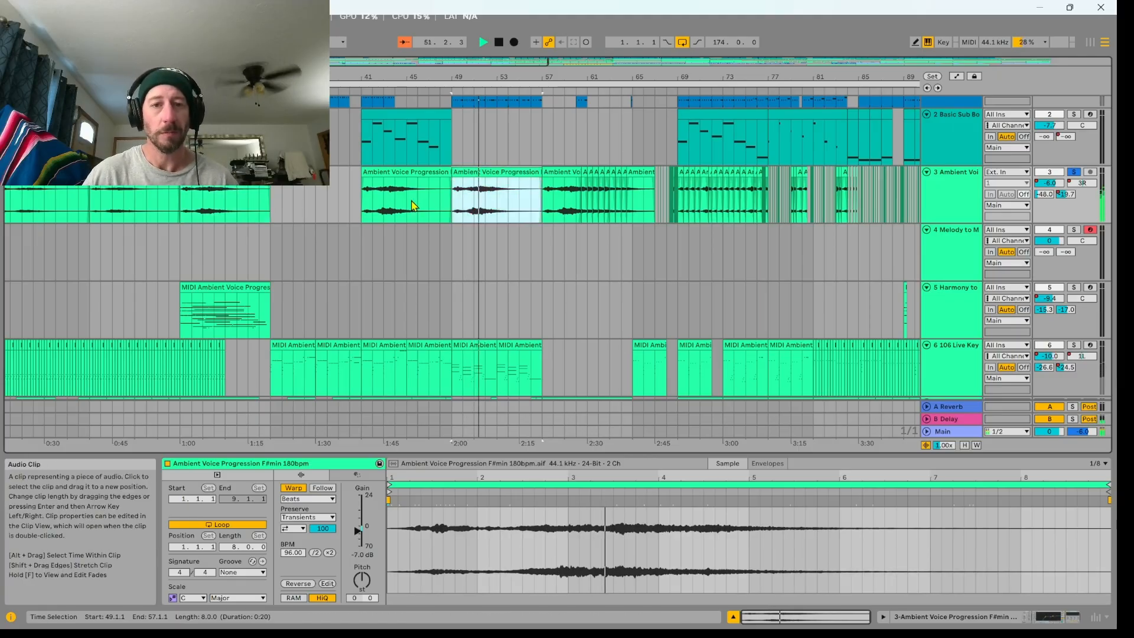
left_click(225, 187)
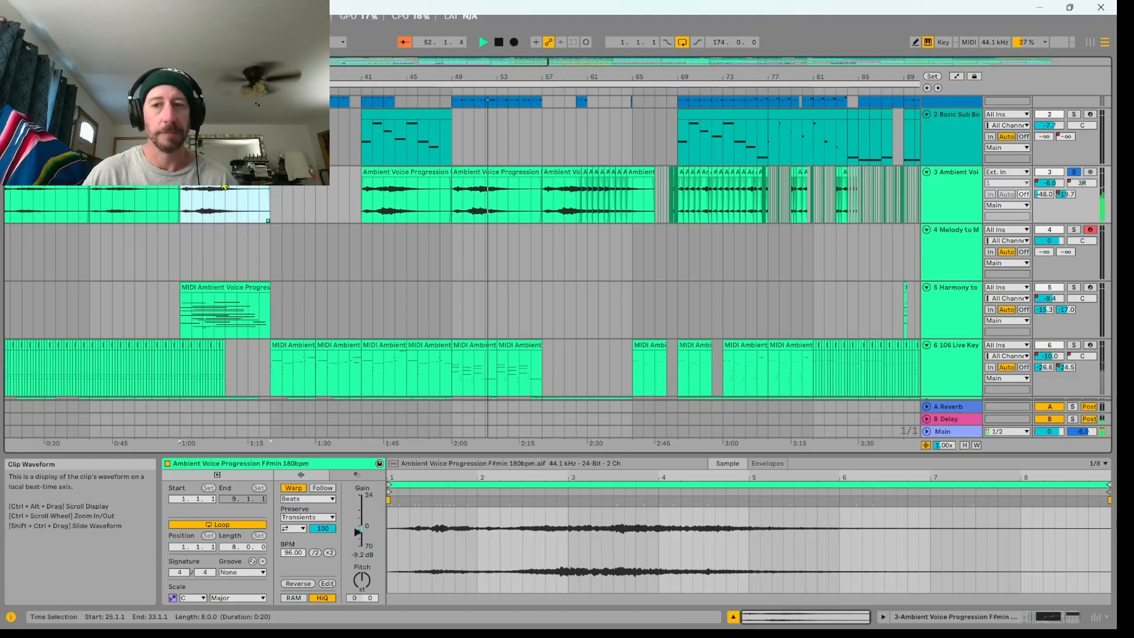
Delete the empty Melody to MIDI track.
left_click(936, 263)
right_click(937, 263)
left_click(953, 269)
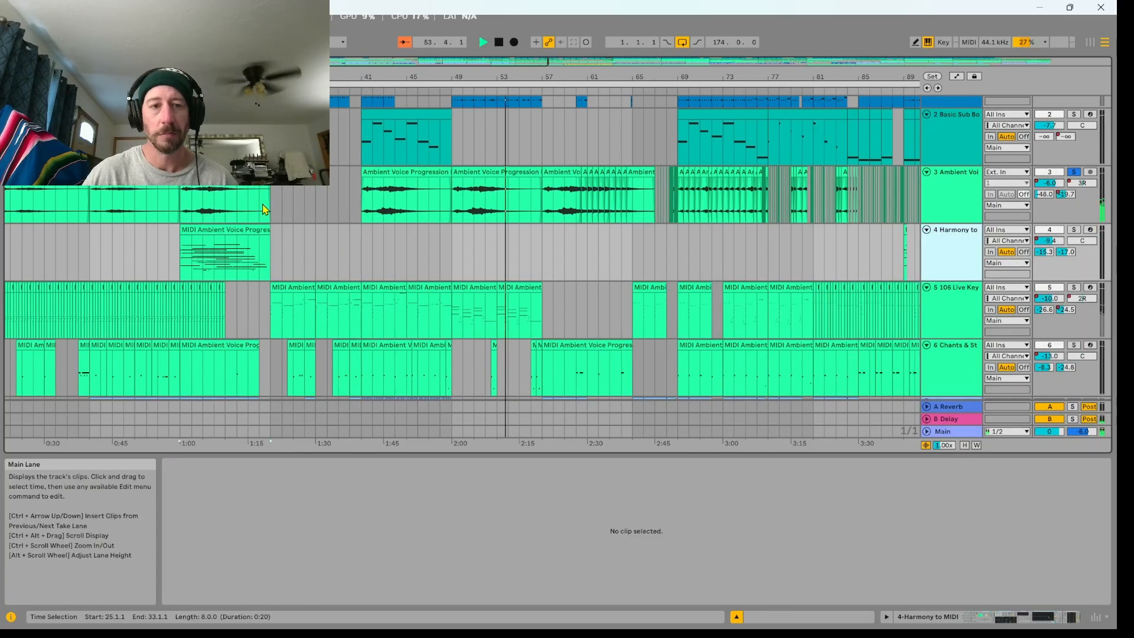
Convert the melody of the Ambient Voice clip at bars 25 to 33 to a new MIDI track.
left_click(249, 189)
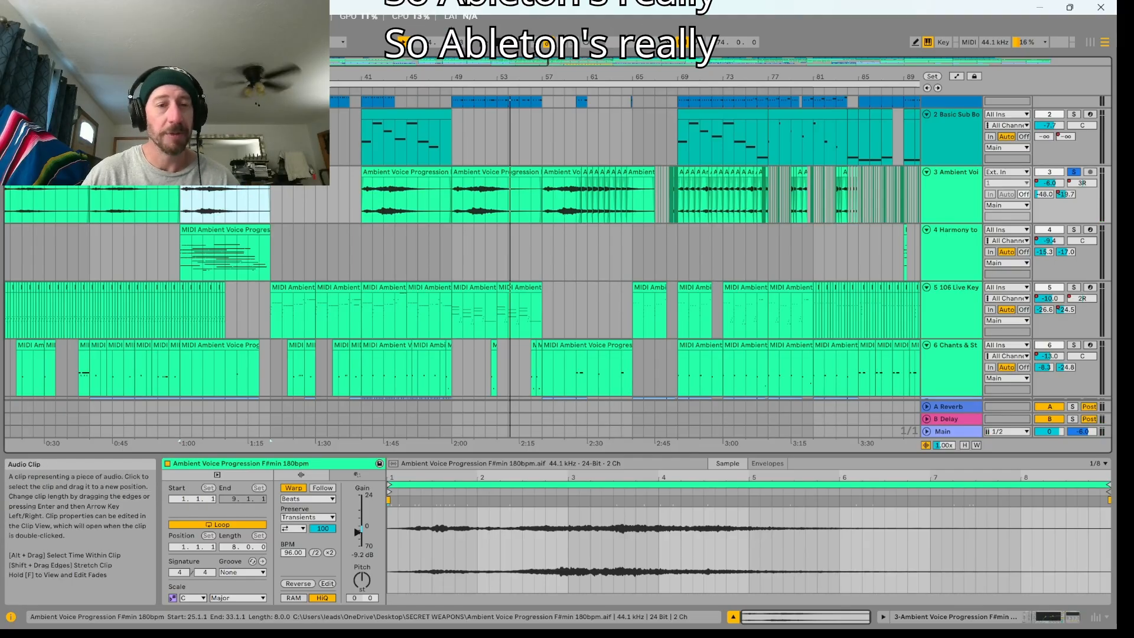
right_click(247, 174)
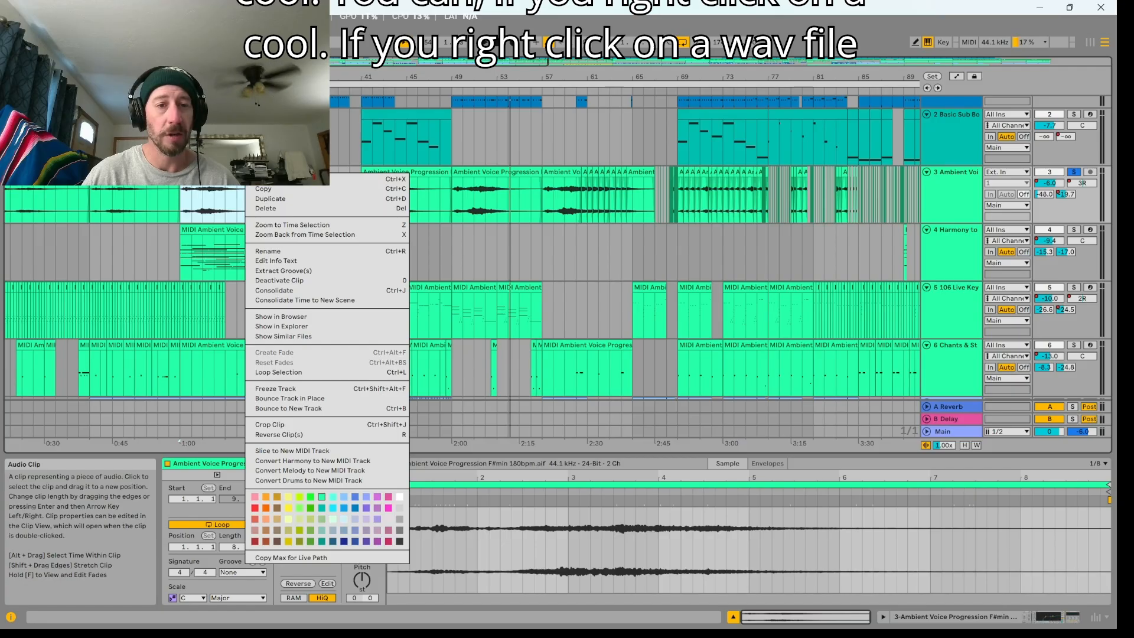
left_click(324, 471)
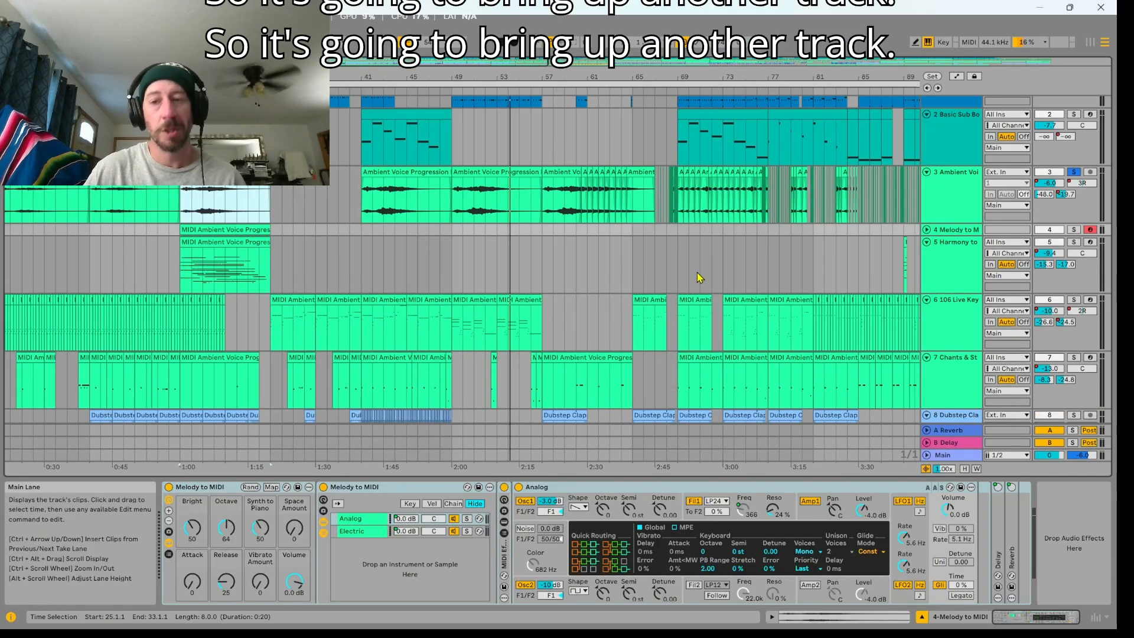
Unfold the Melody to MIDI track and compare its clip at bar 25 with the Harmony to MIDI clip below it.
left_click(927, 229)
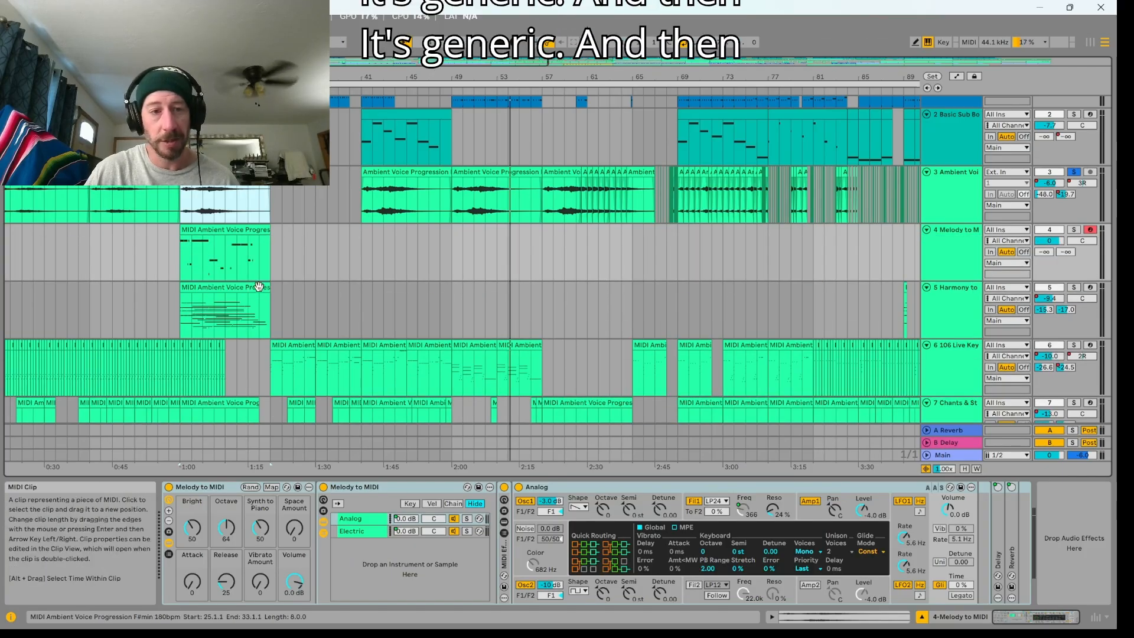
left_click(229, 233)
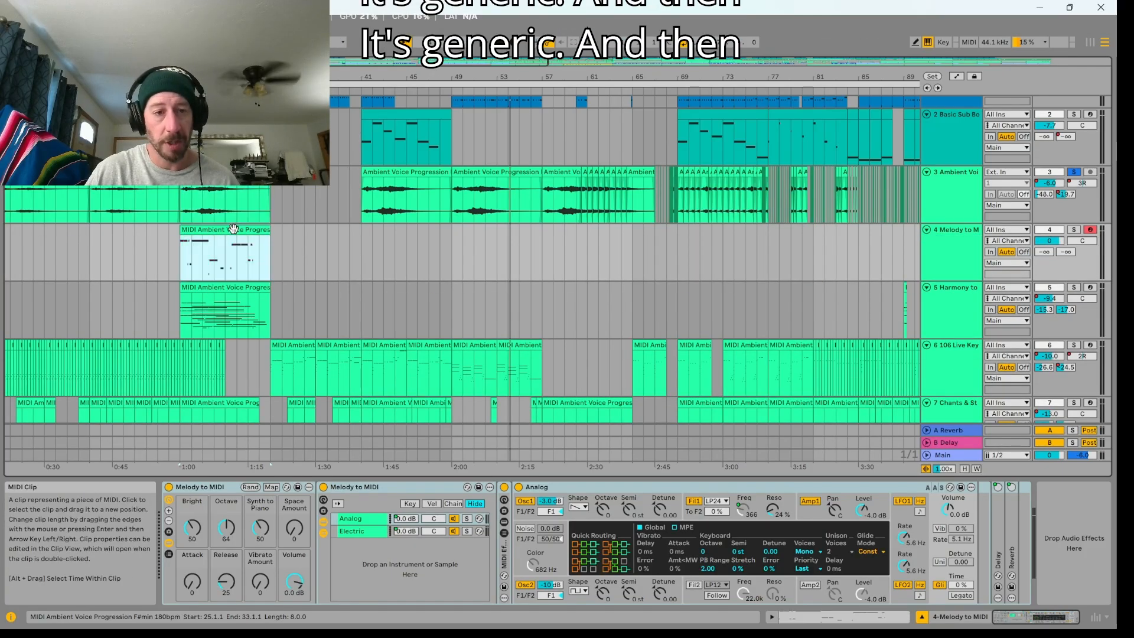
left_click(258, 286)
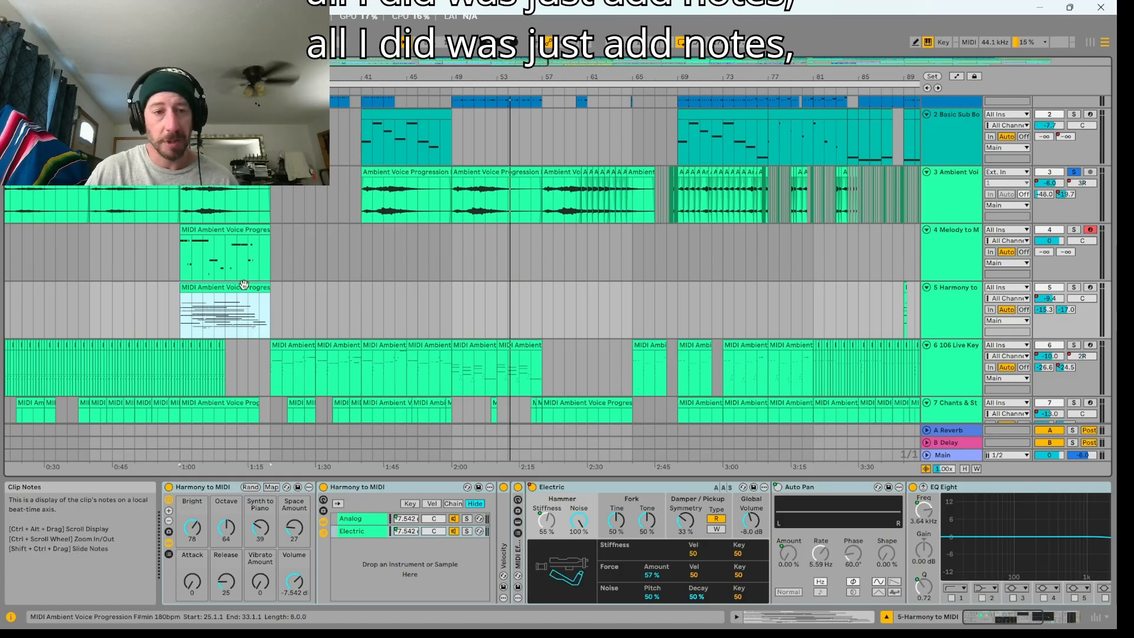
left_click(230, 229)
Show the devices and derived MIDI clips on the 106 Live Key, Harmony to MIDI and Vital tracks.
scroll(233, 244, "down", 5)
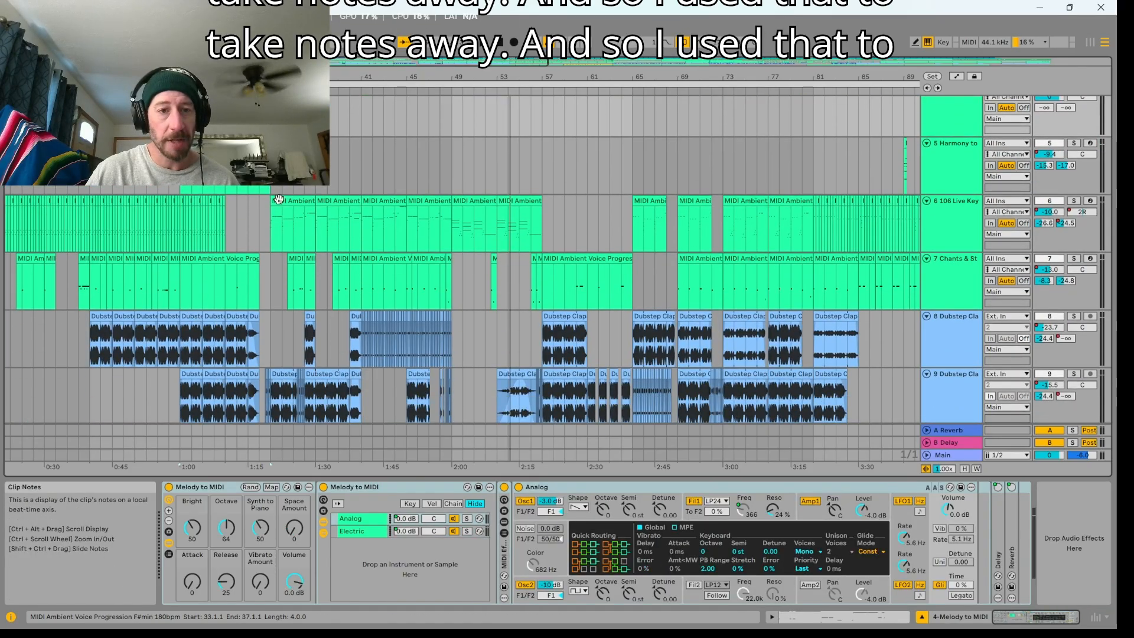
left_click(277, 199)
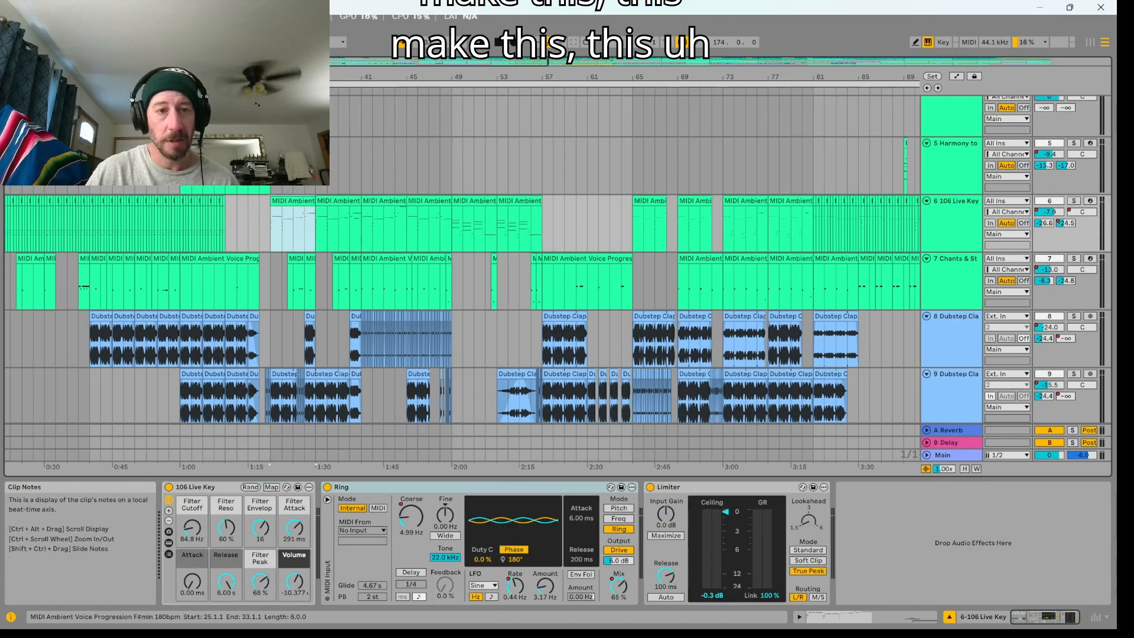
left_click(228, 144)
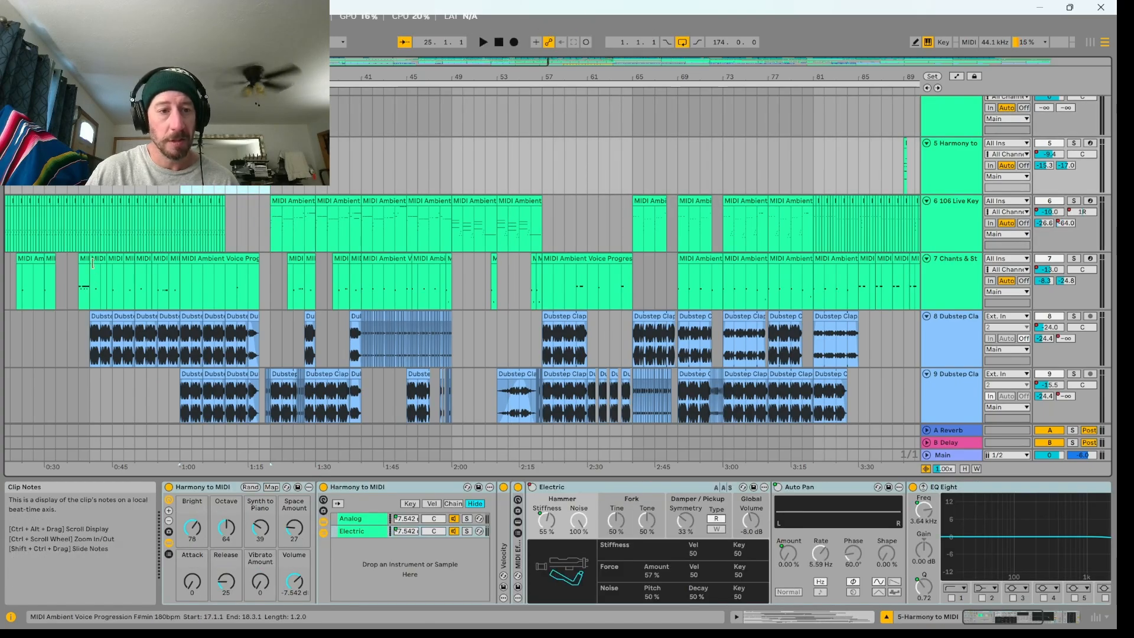
scroll(354, 278, "down", 5)
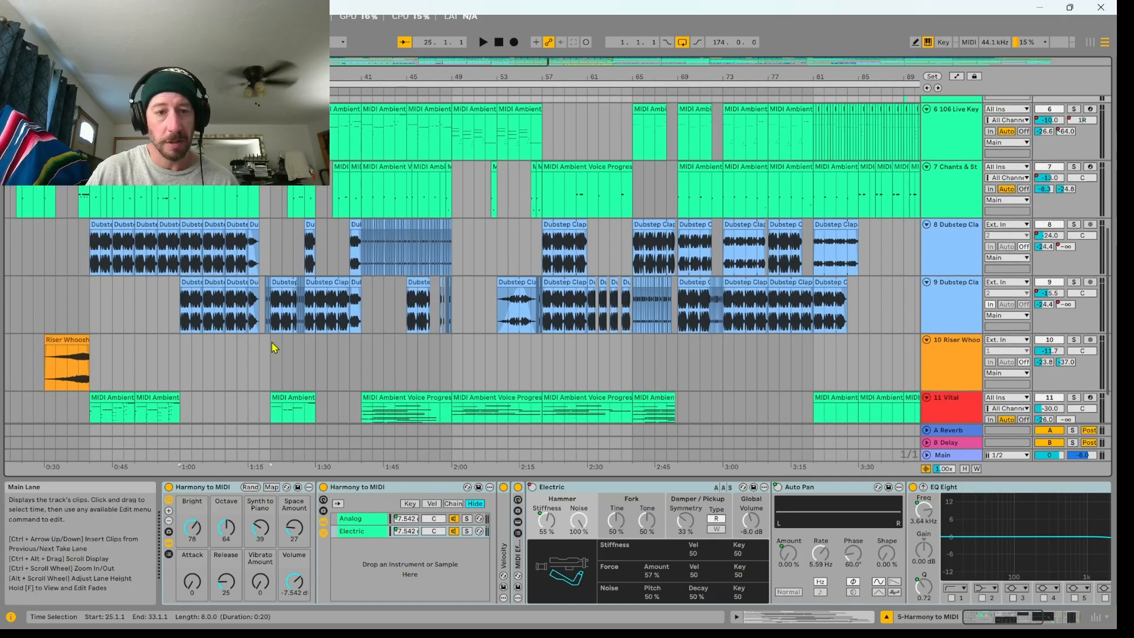
left_click(159, 340)
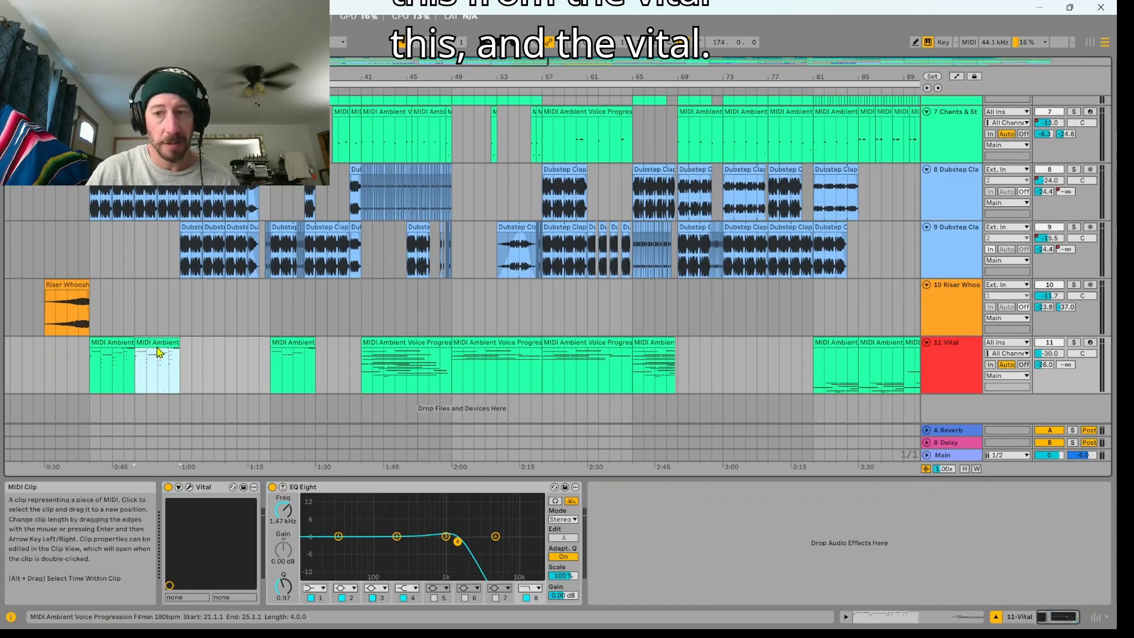
Solo the Basic Sub Boom track and play its clip from bar 17.
scroll(157, 345, "up", 10)
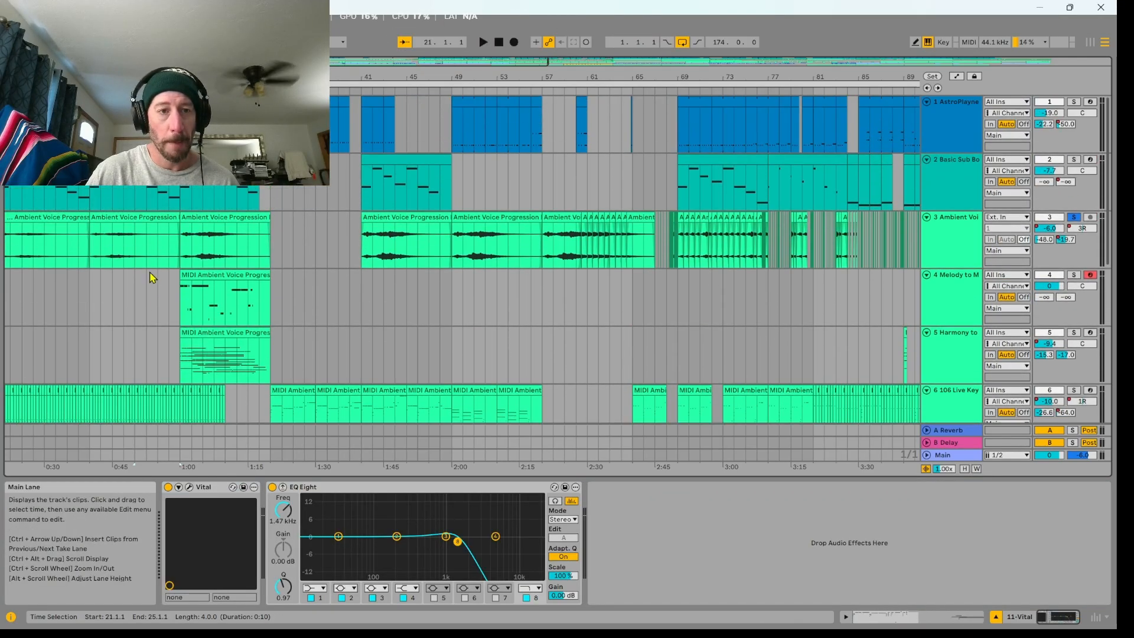
left_click(135, 198)
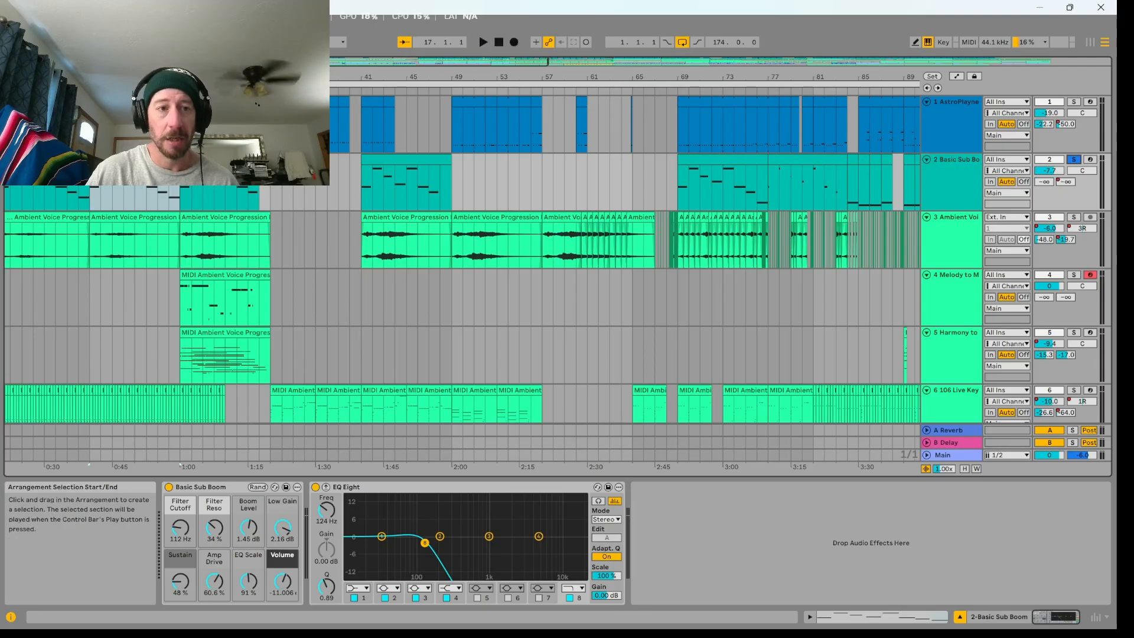
left_click(91, 83)
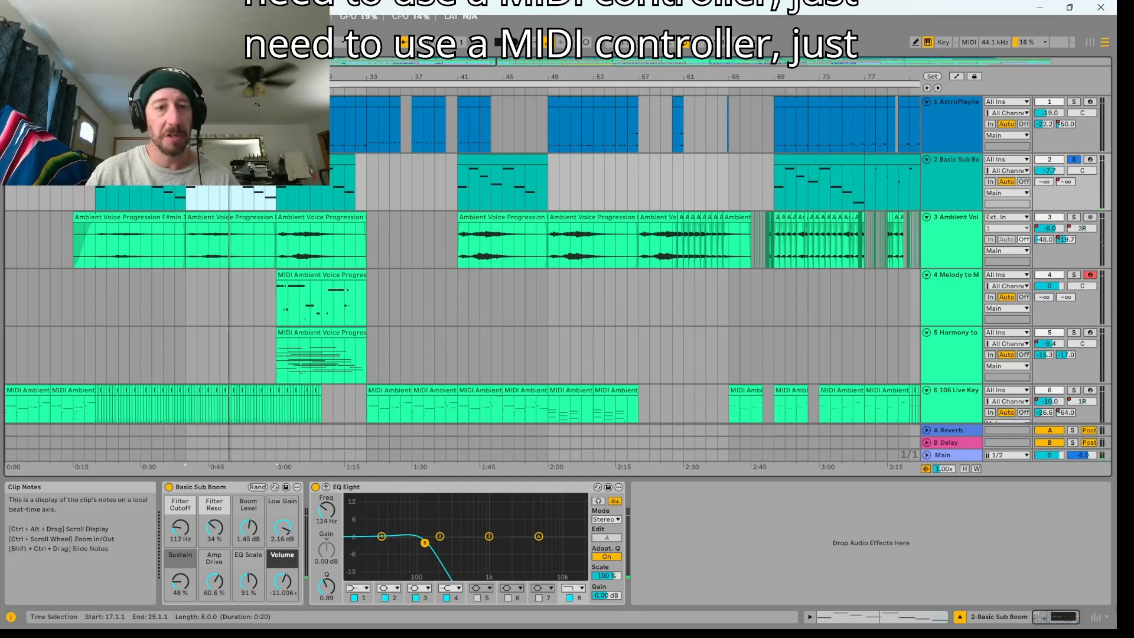
Open the Basic Sub Boom clip's notes and enlarge the MIDI note editor to examine them, and shrink it again.
key("shift+Tab")
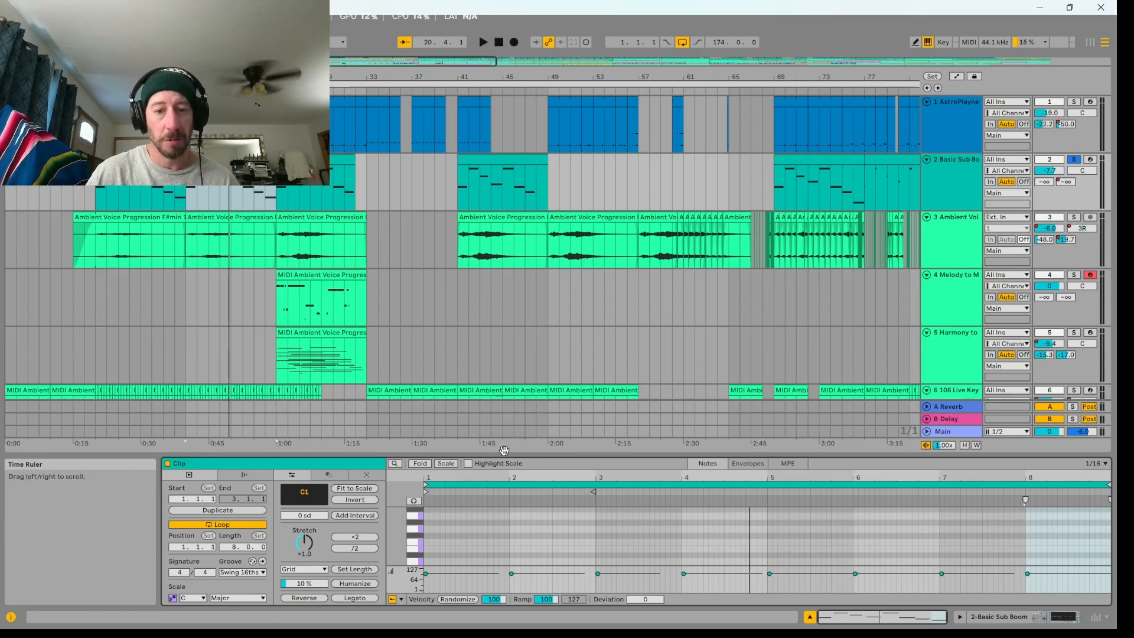
left_click_drag(507, 456, 506, 280)
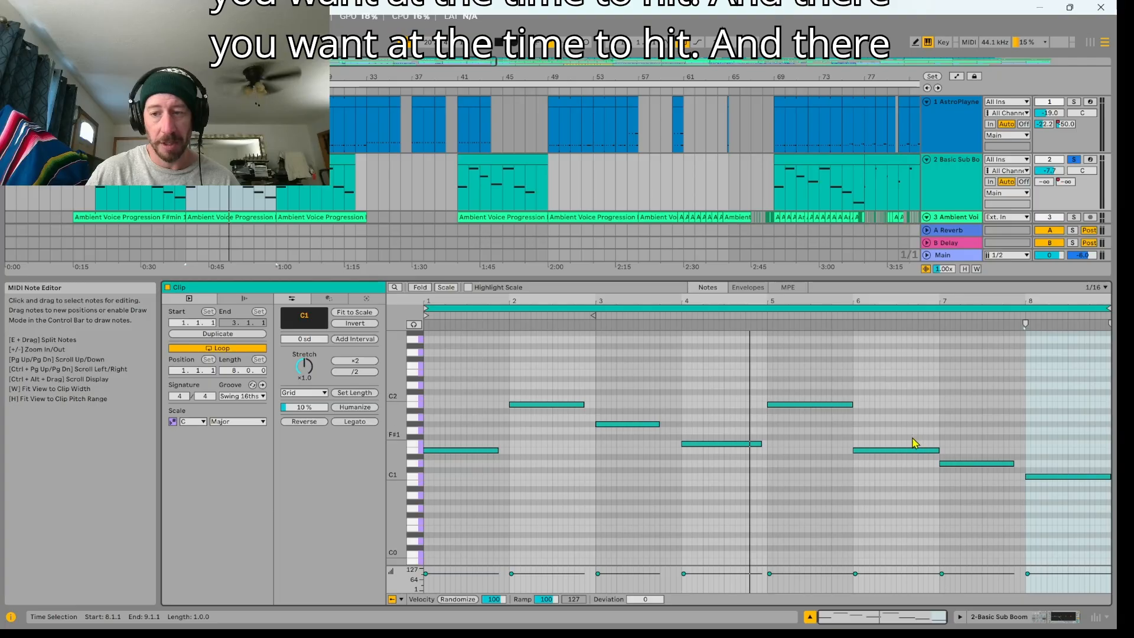
left_click_drag(461, 280, 461, 404)
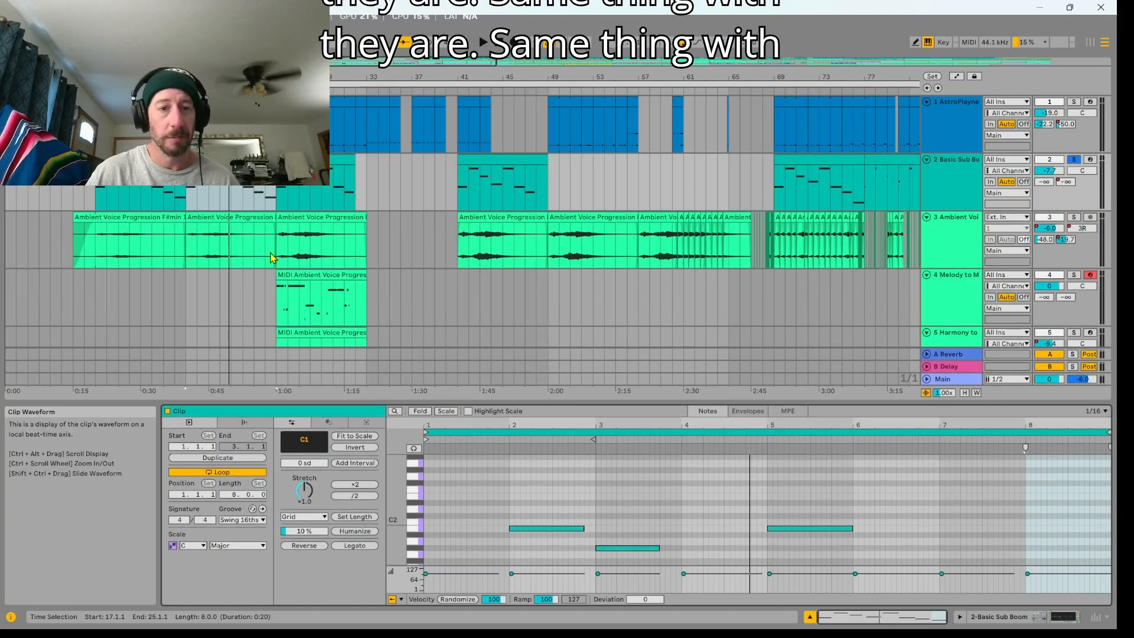
Compare the Harmony to MIDI and Melody to MIDI clips at bar 25 and delete the Melody to MIDI track.
scroll(277, 260, "down", 2)
scroll(280, 269, "down", 2)
left_click(313, 219)
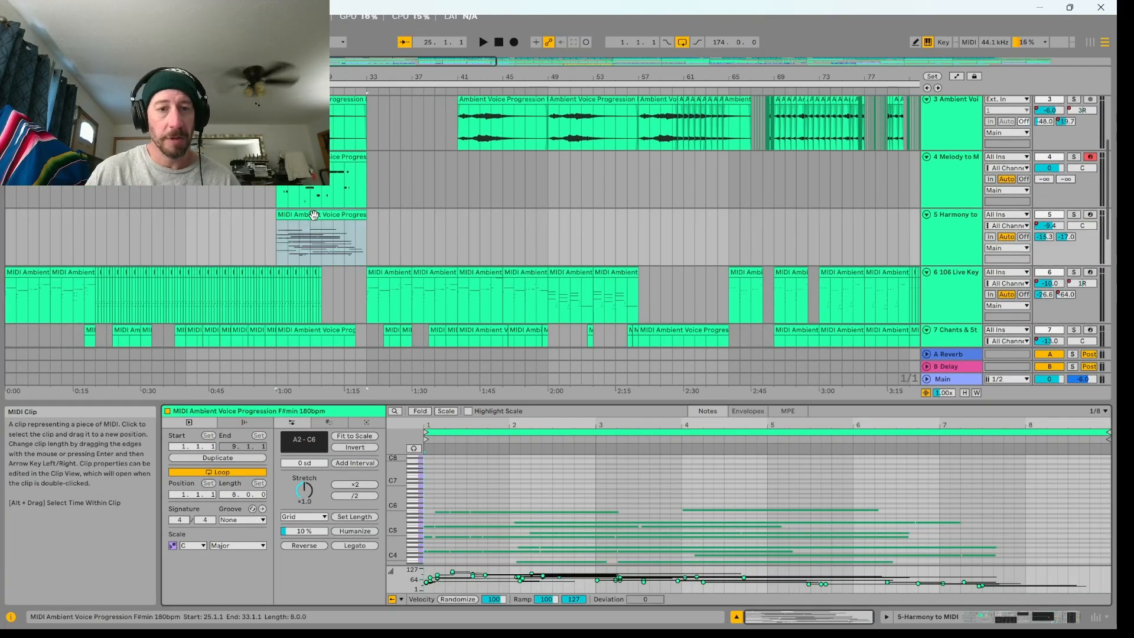
key("Up")
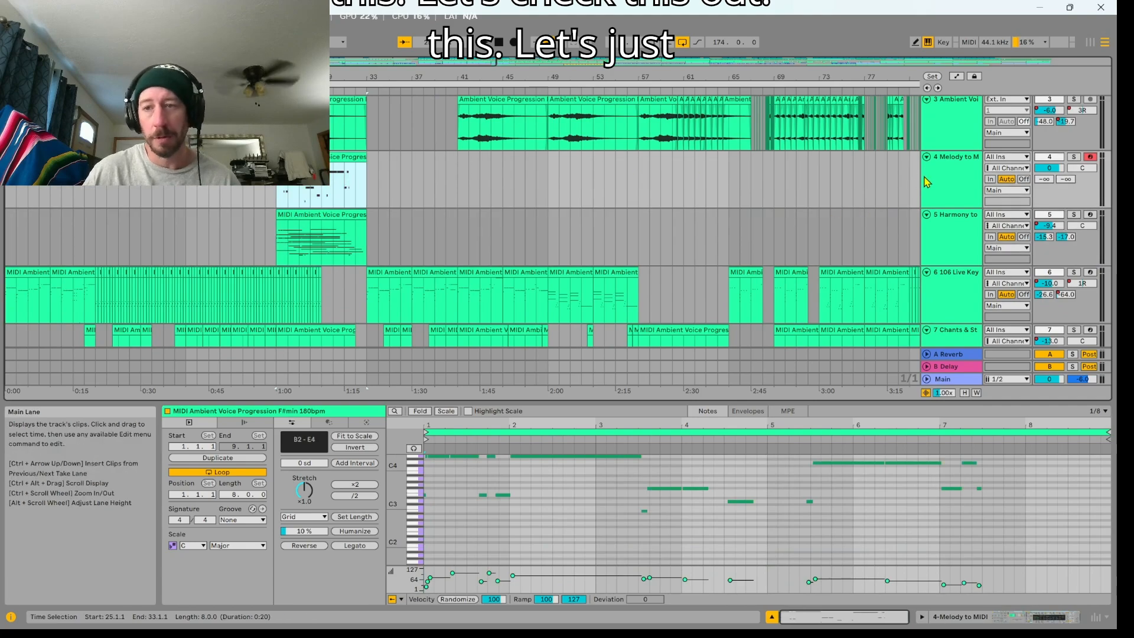
left_click(942, 183)
right_click(944, 179)
left_click(957, 195)
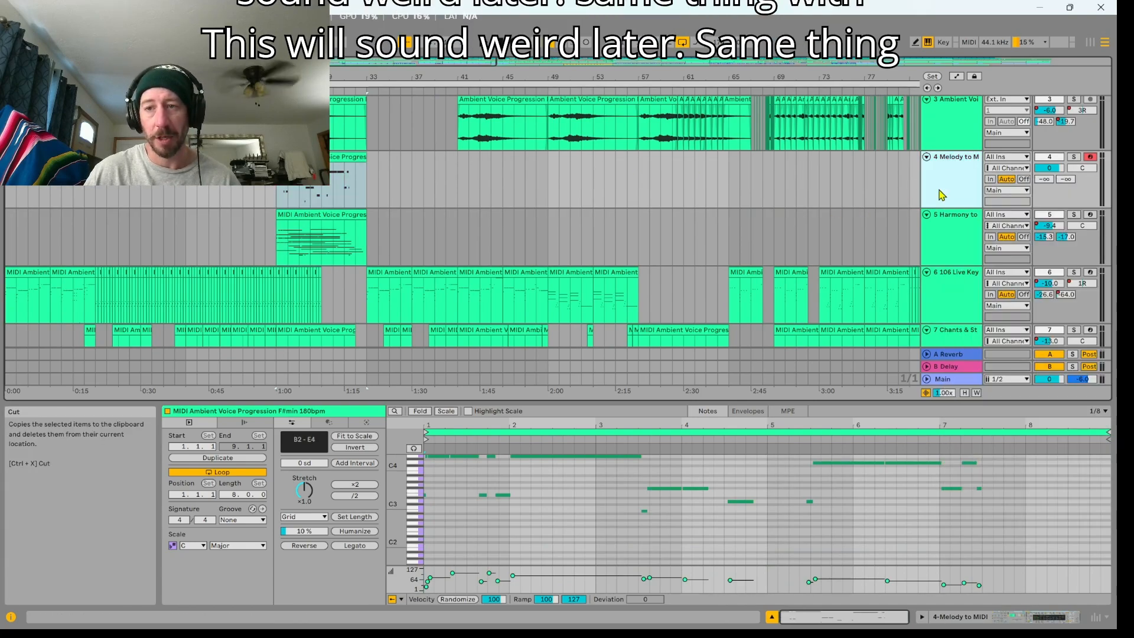
key("Delete")
Solo the Harmony to MIDI track and play its clip at bar 25.
left_click(332, 160)
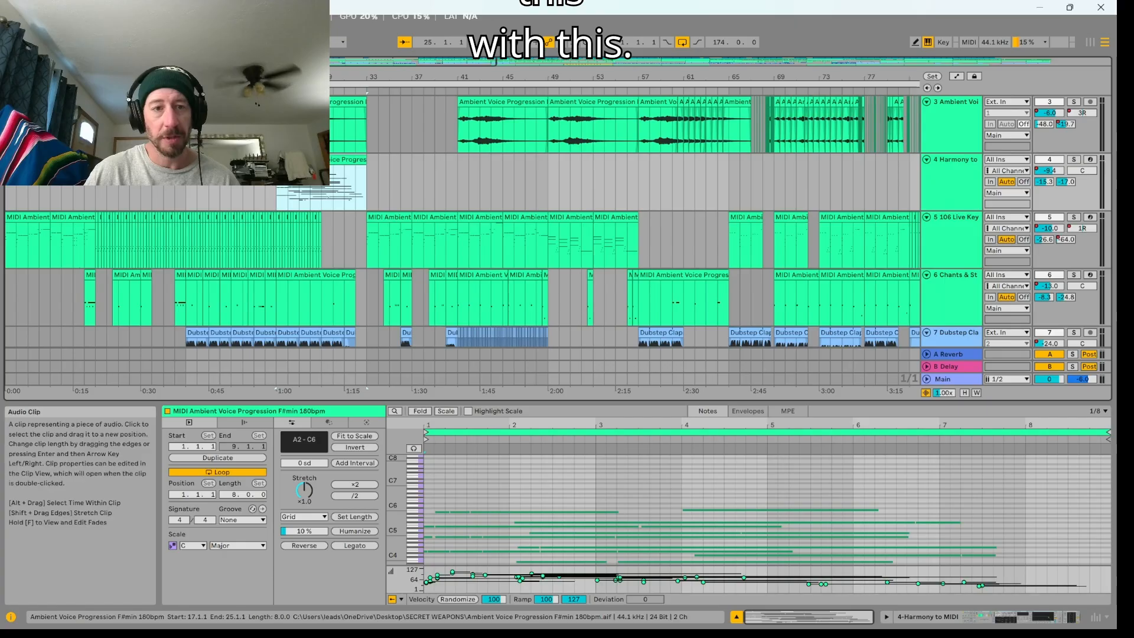
key("space")
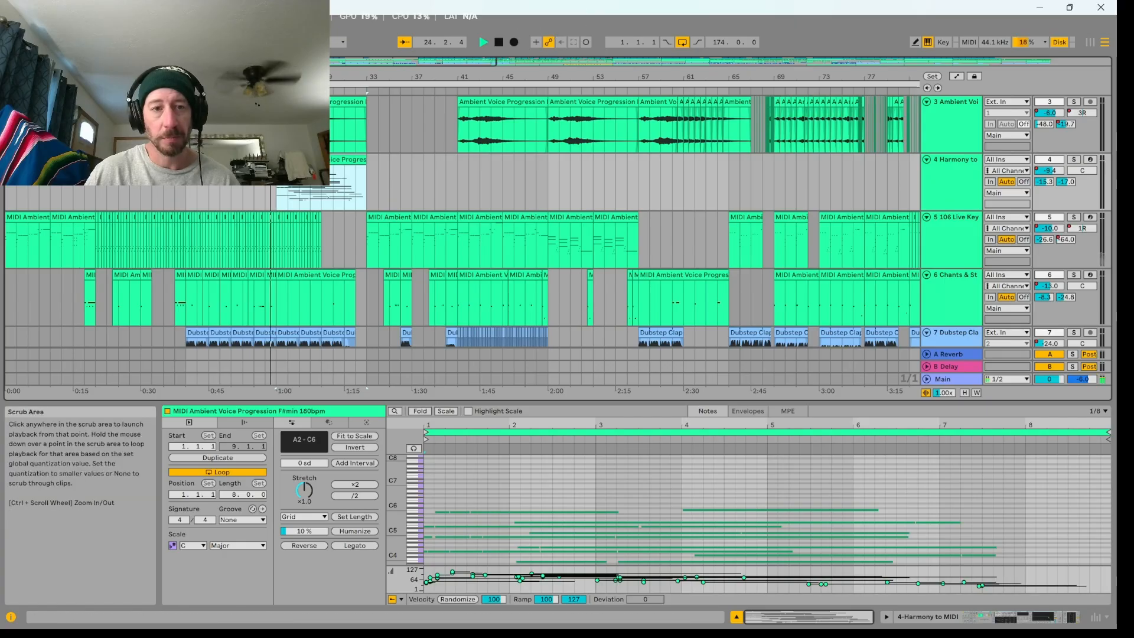
left_click(1073, 160)
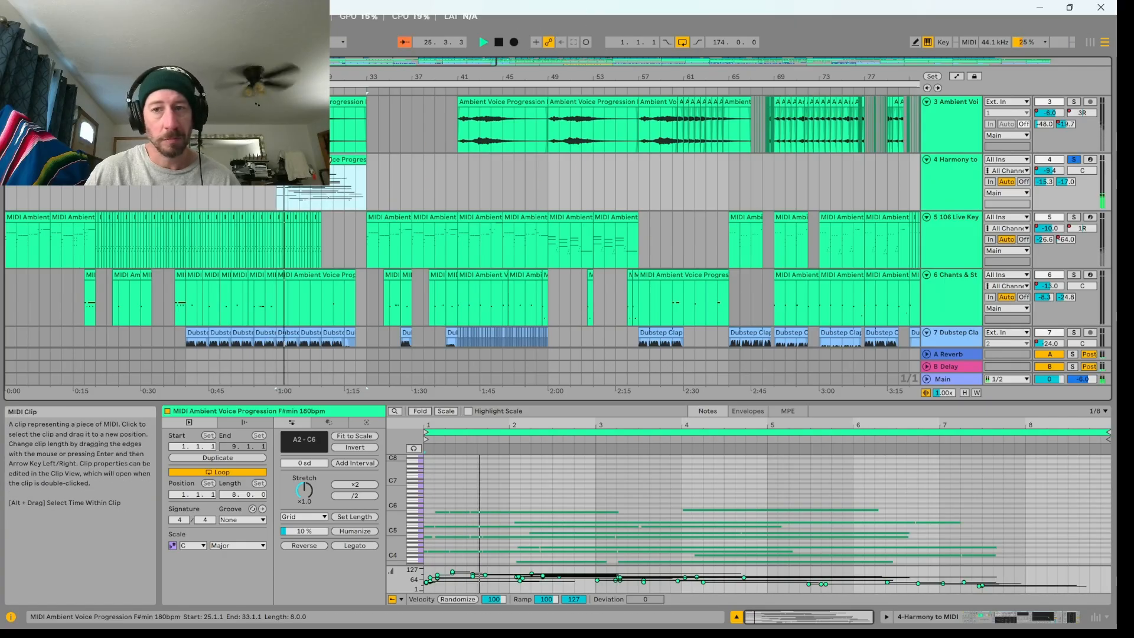
Examine the notes of the Vital track's short clip near bar 33 and its clip at bar 41.
scroll(340, 165, "down", 2)
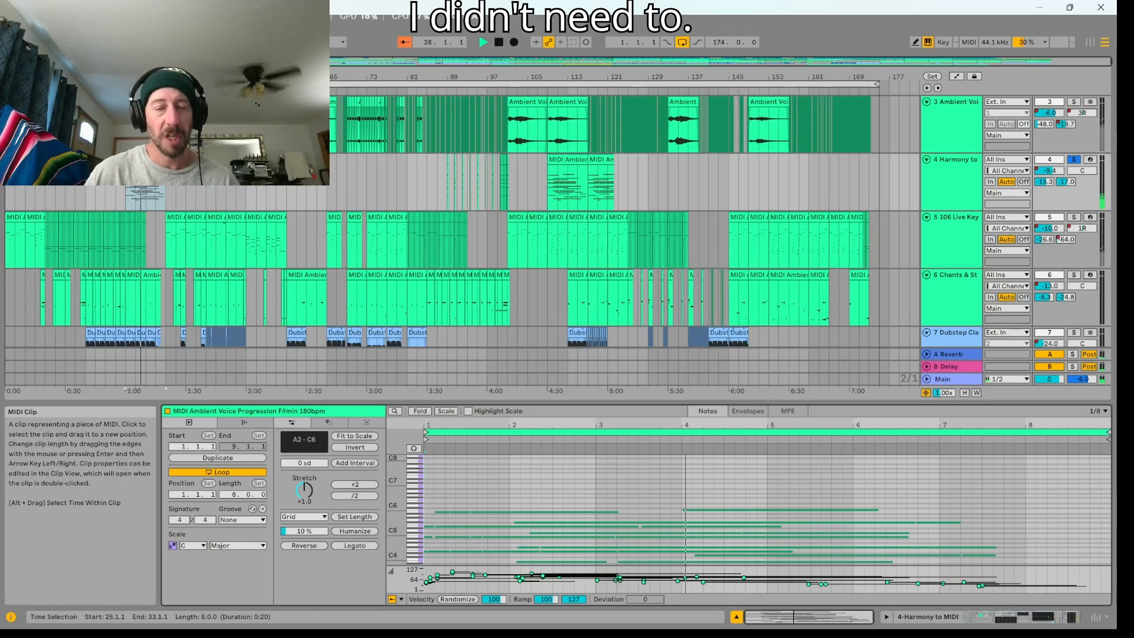
scroll(155, 250, "down", 2)
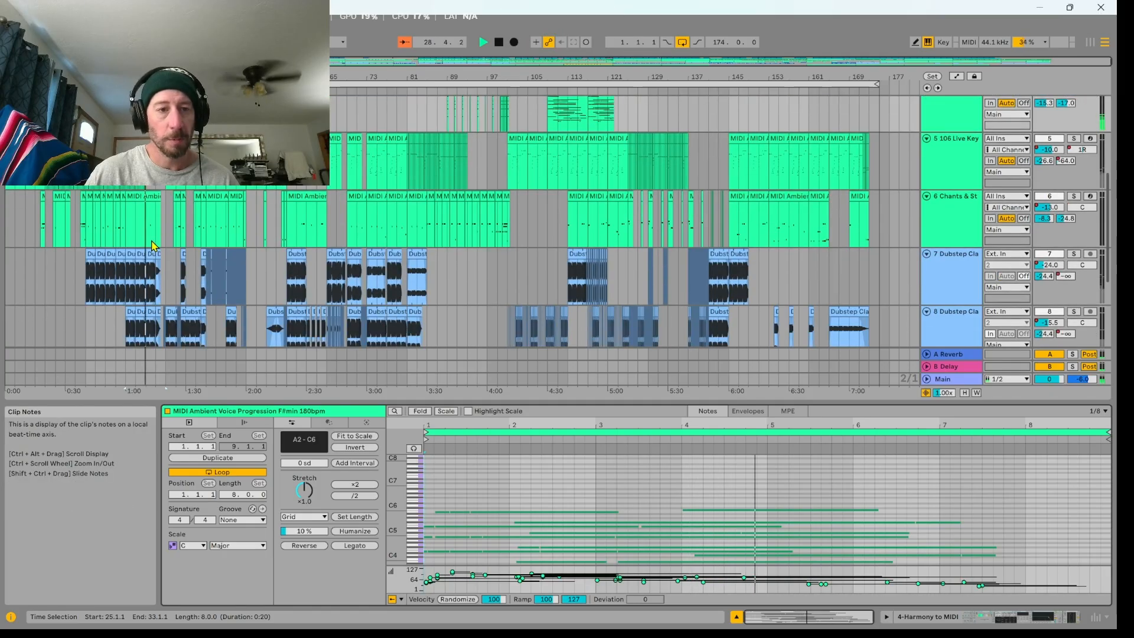
scroll(152, 245, "down", 2)
scroll(145, 283, "down", 3)
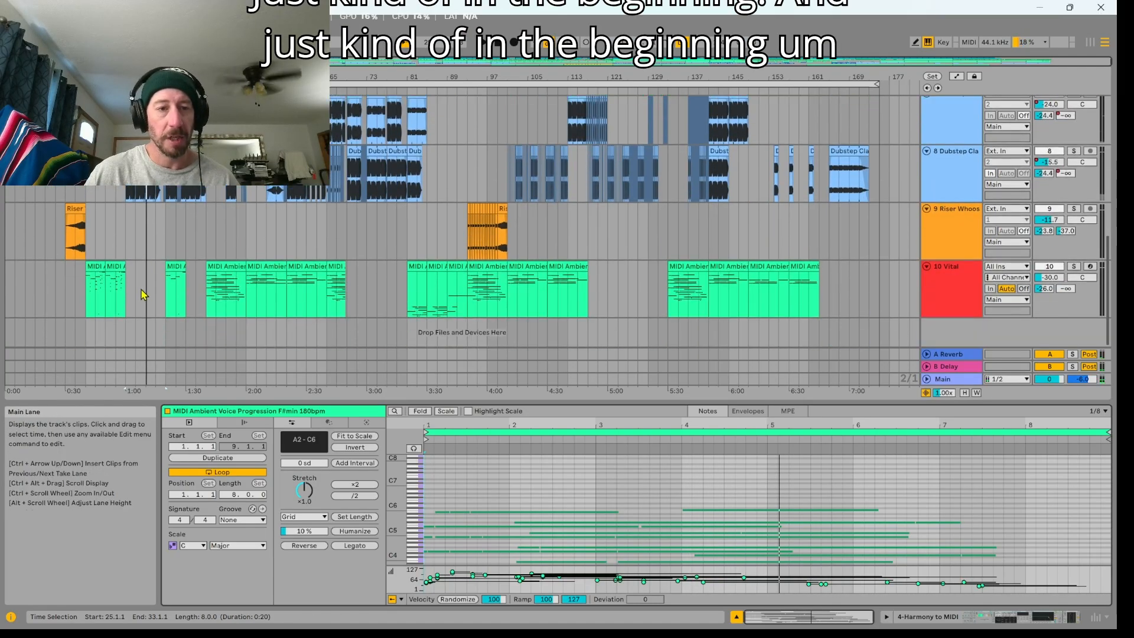
left_click(177, 285)
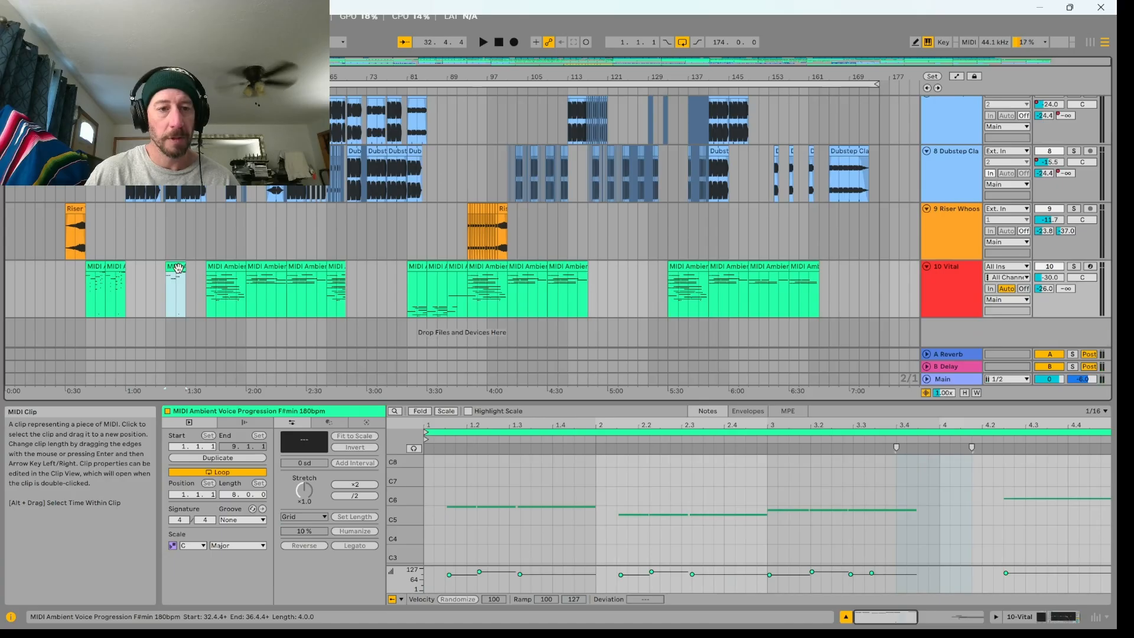
left_click(234, 262)
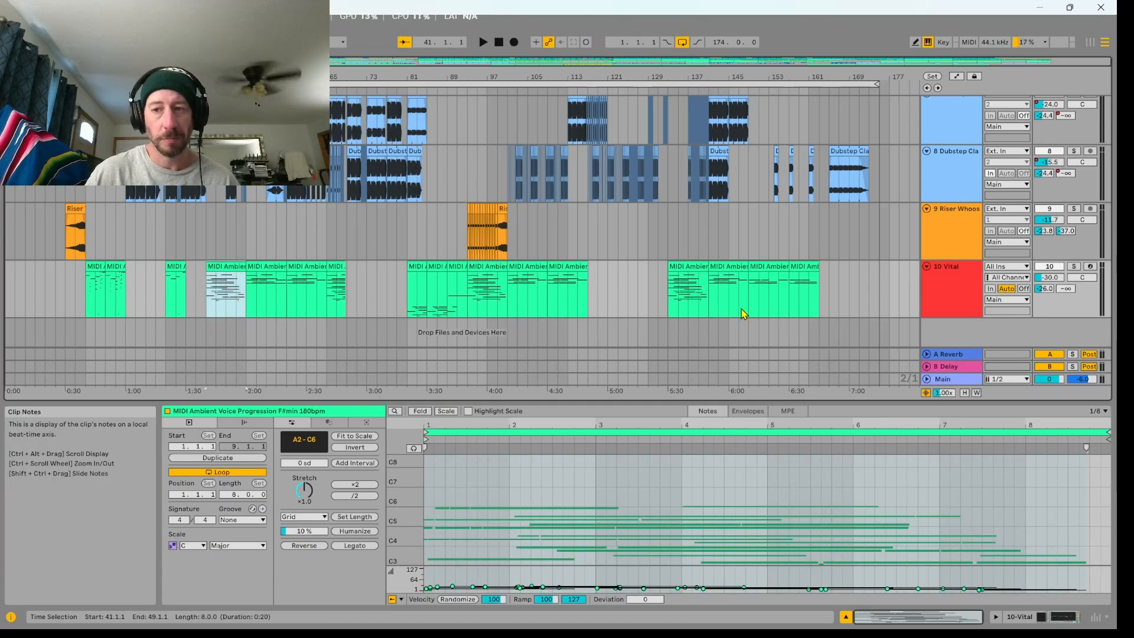
Show the Vital track's devices and open the Vital synth window, moving it clear of the track controls.
left_click(932, 313)
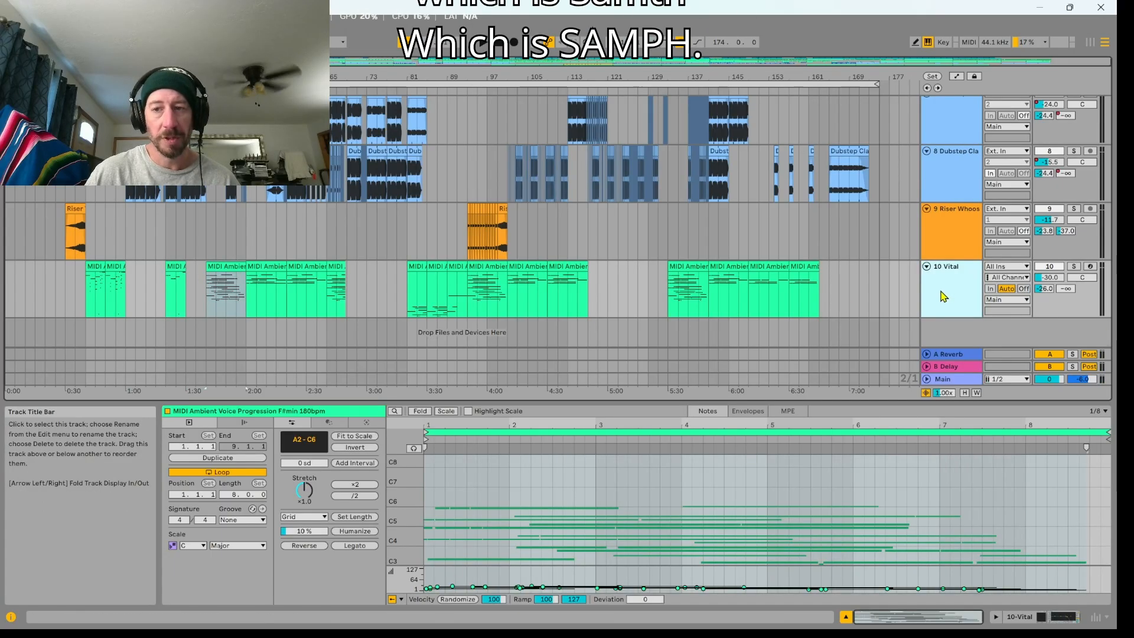
double_click(945, 296)
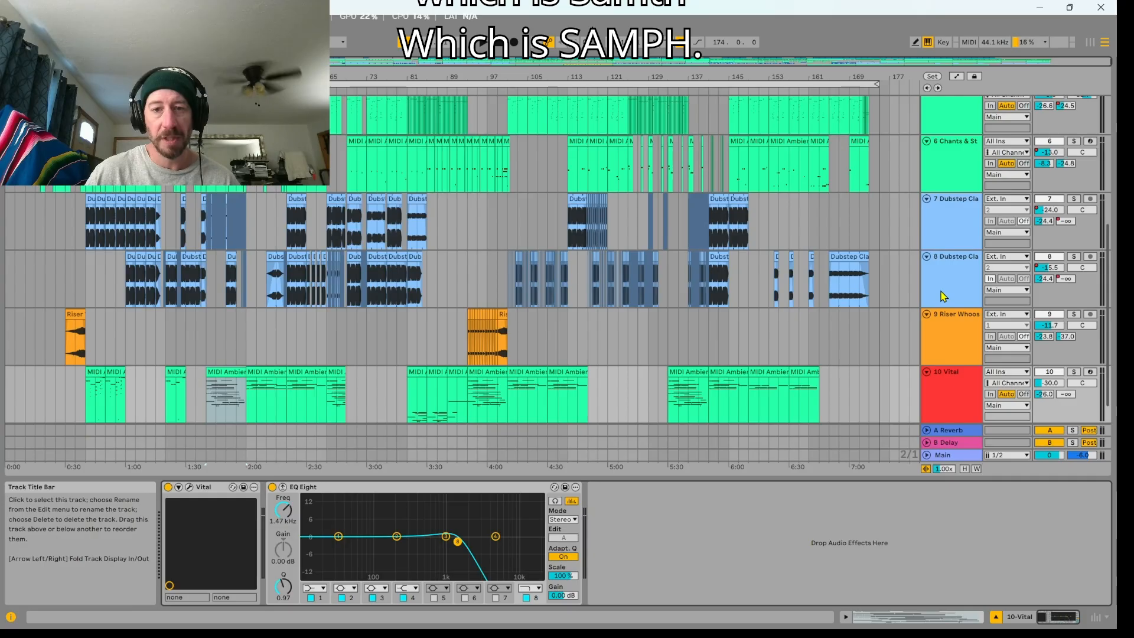
left_click(192, 488)
left_click_drag(455, 91, 429, 100)
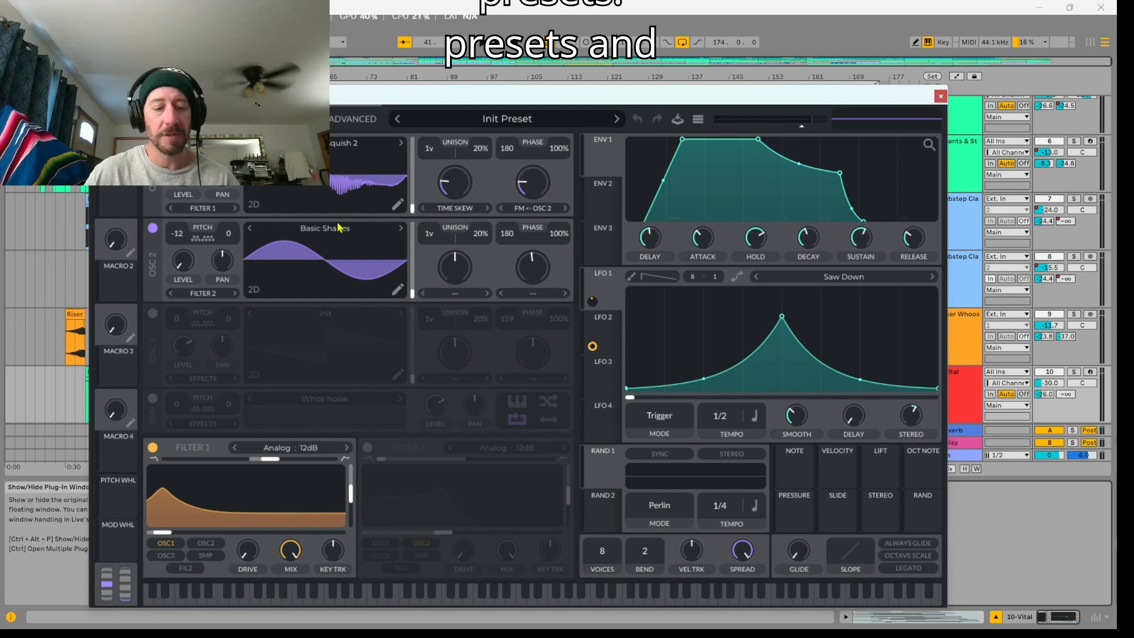
left_click_drag(679, 98, 586, 73)
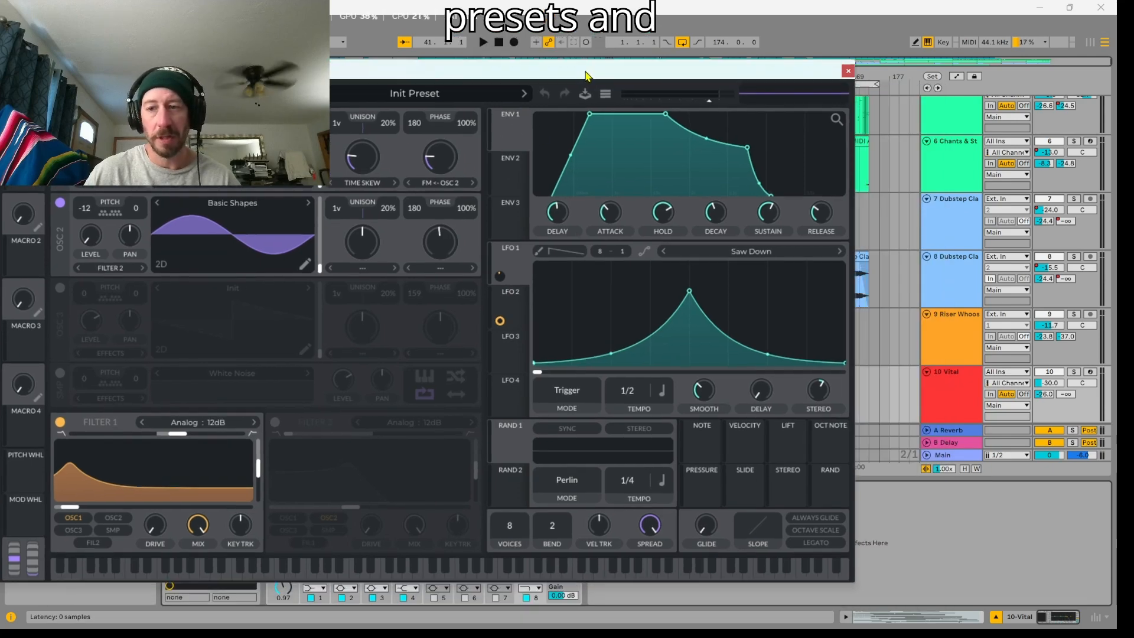
Arm and solo the Vital track and audition the synth patch with the computer keyboard in several octaves.
left_click(1091, 373)
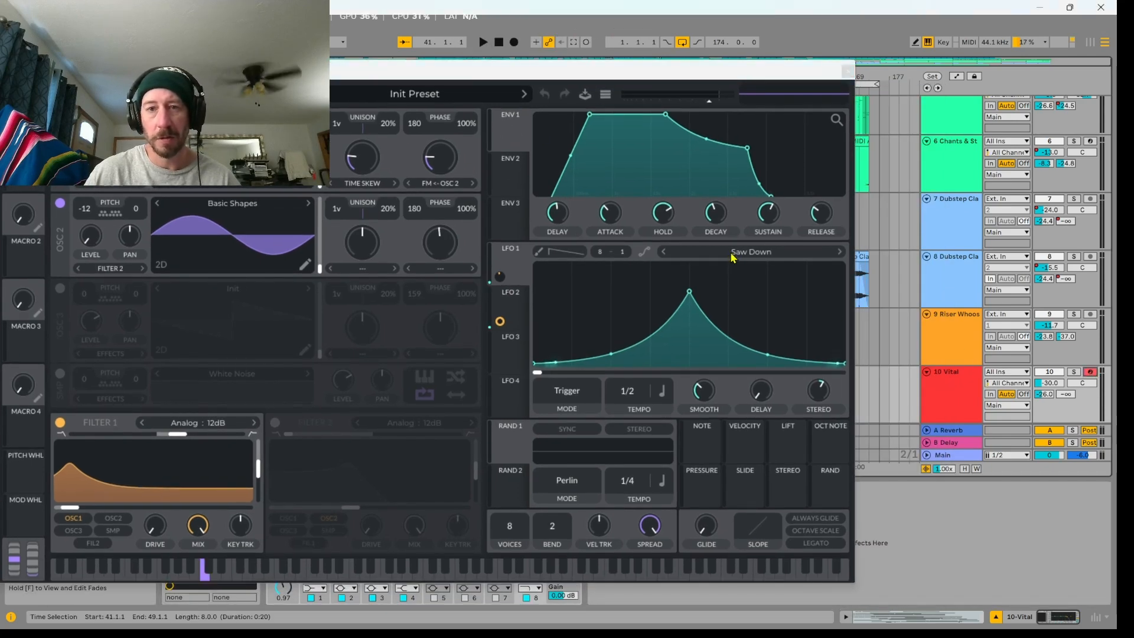
left_click_drag(533, 75, 613, 89)
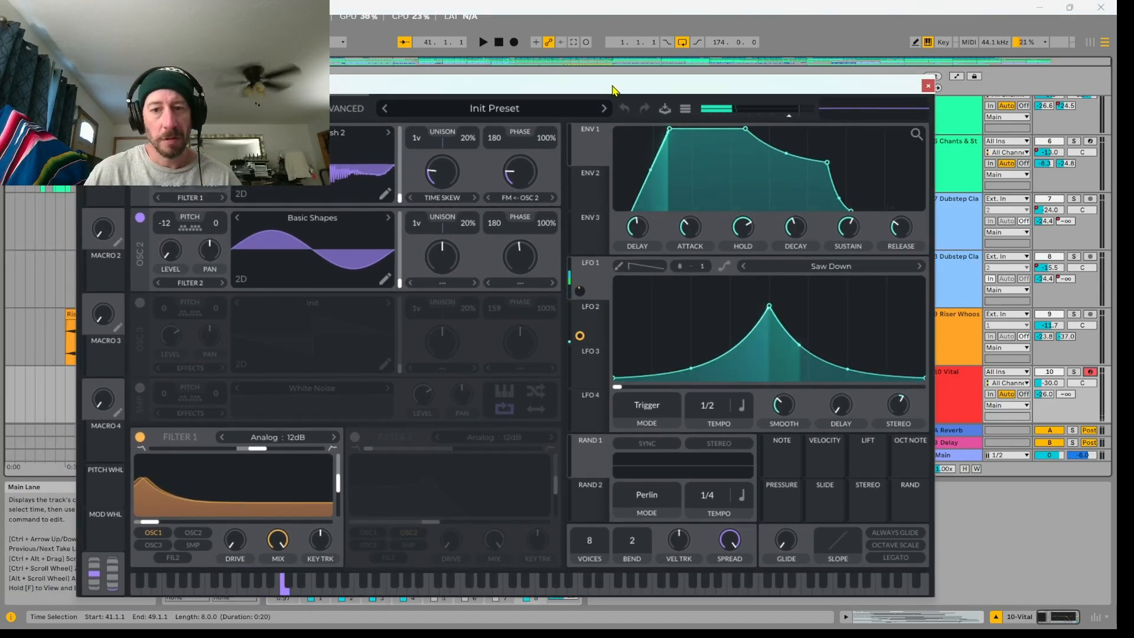
key("x")
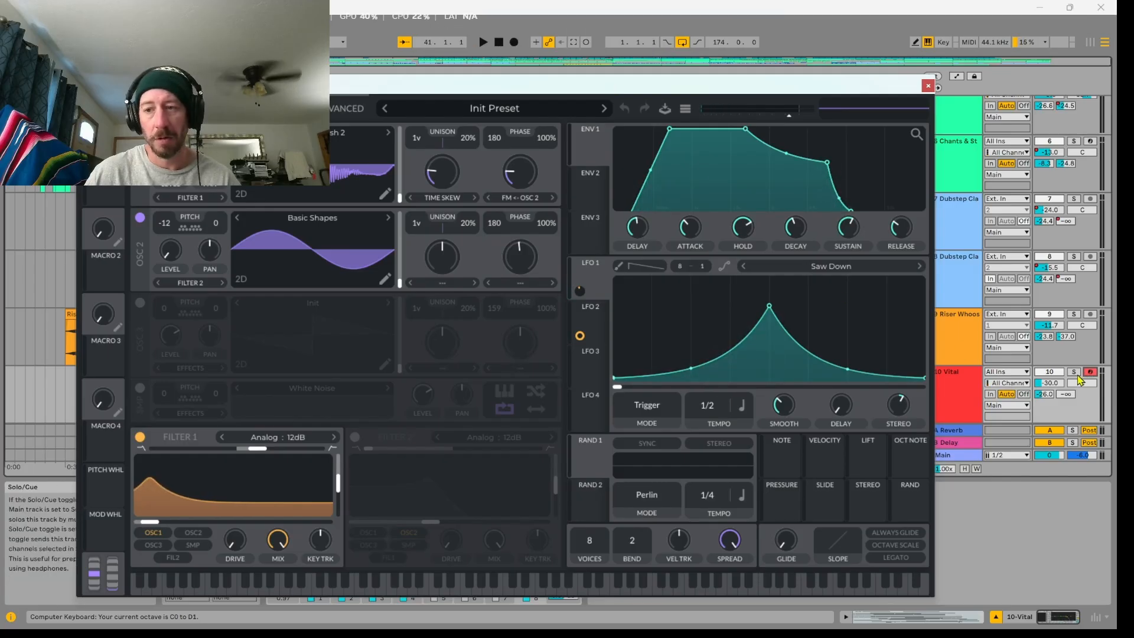
key("a")
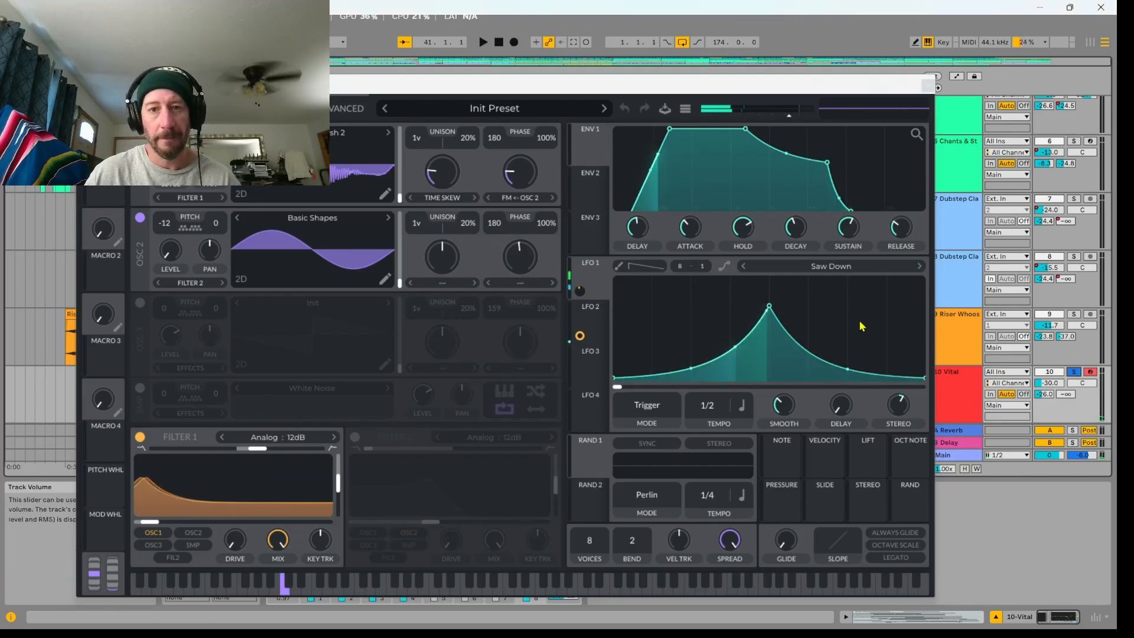
left_click_drag(592, 90, 626, 79)
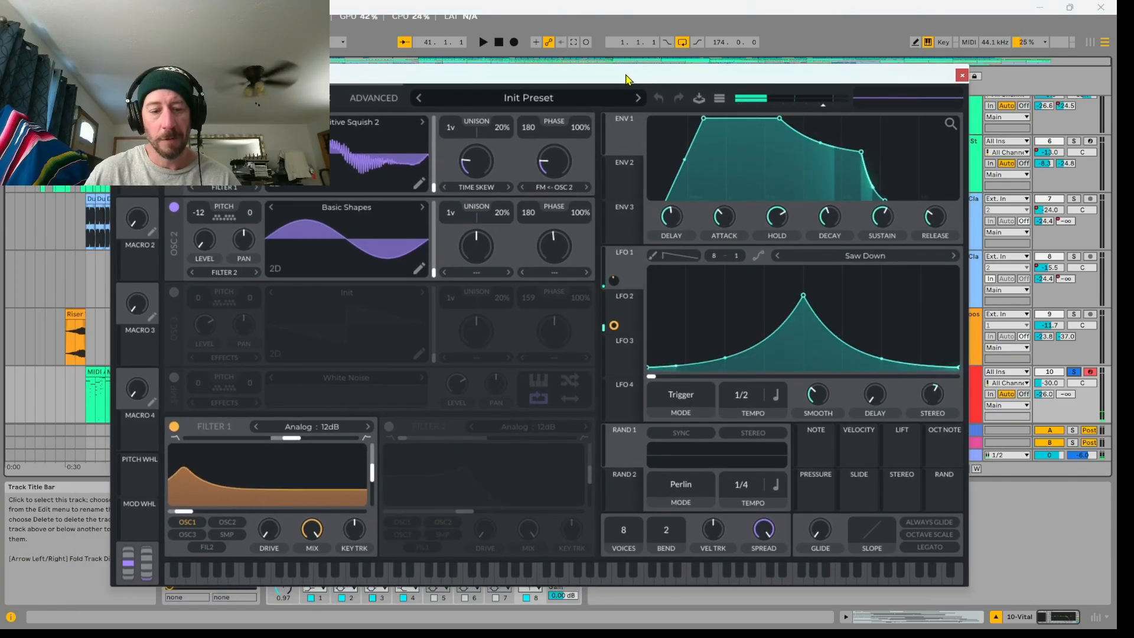
key("x")
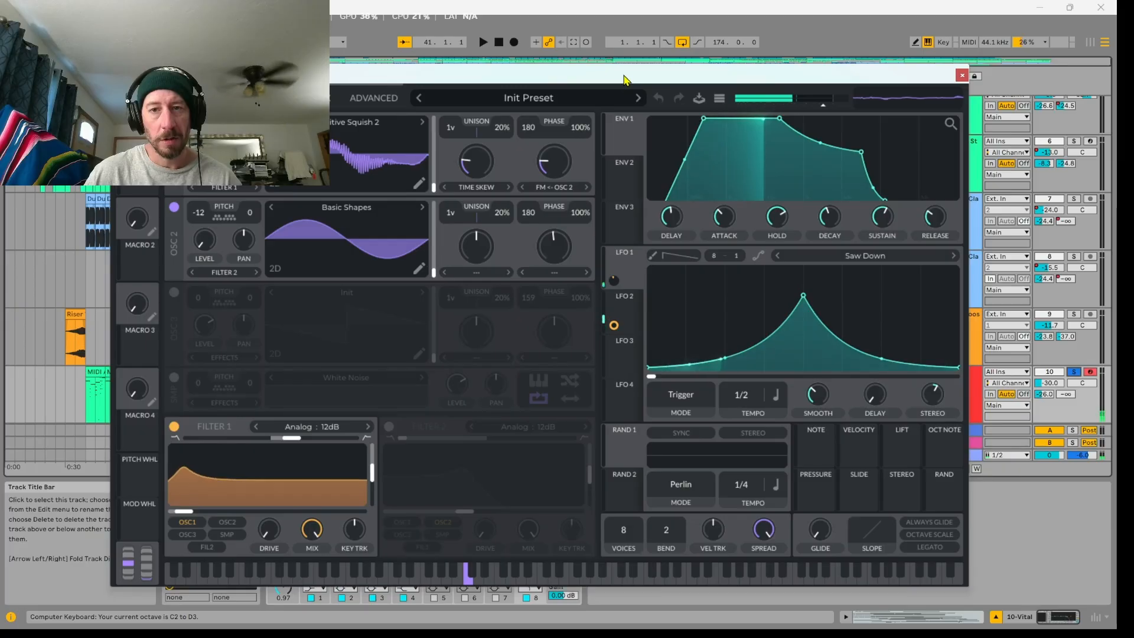
key("x")
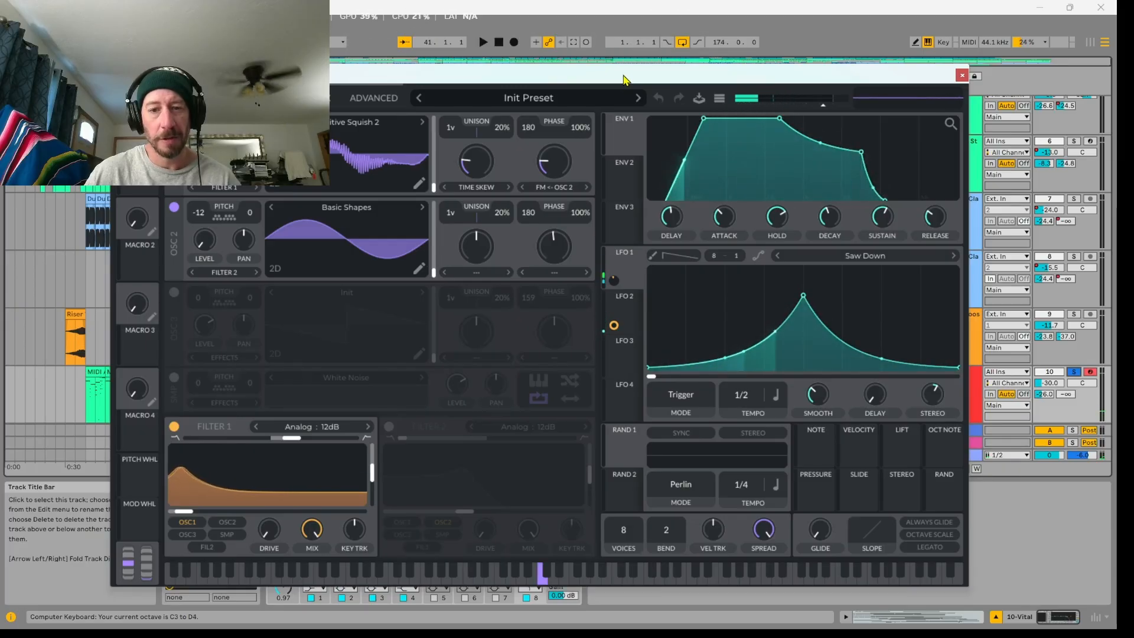
Close the Vital synth window and show the devices on the Riser Whoosh track.
left_click(961, 76)
scroll(666, 299, "up", 2)
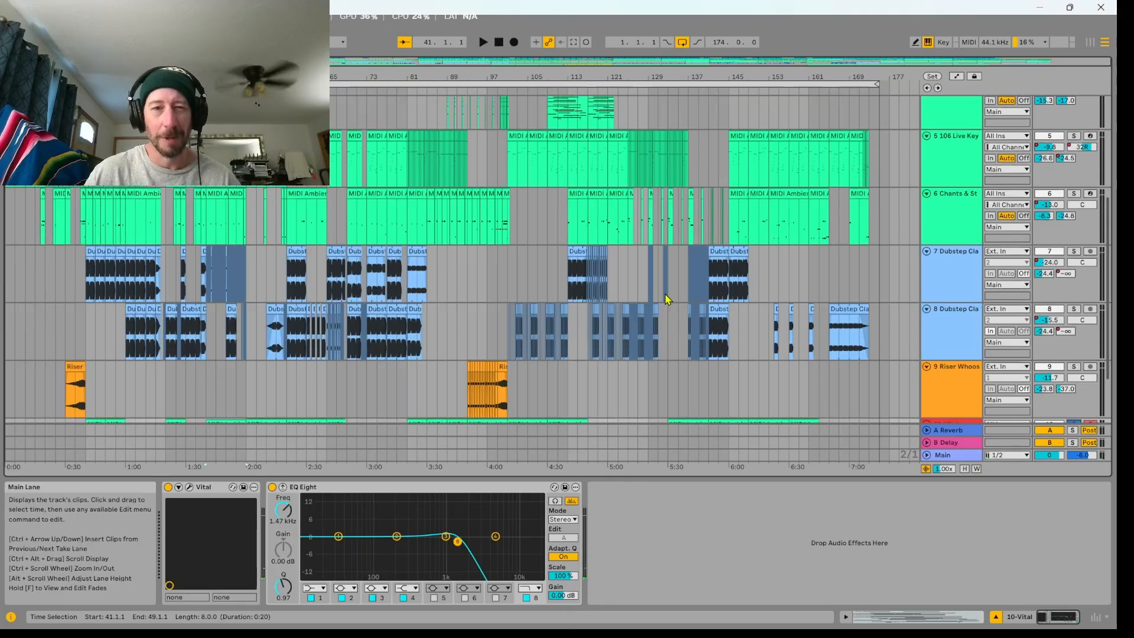
left_click(957, 390)
Show the AstroPlayne Kit track's effect chain and review it from the Limiter back to the Compressor.
scroll(260, 273, "up", 6)
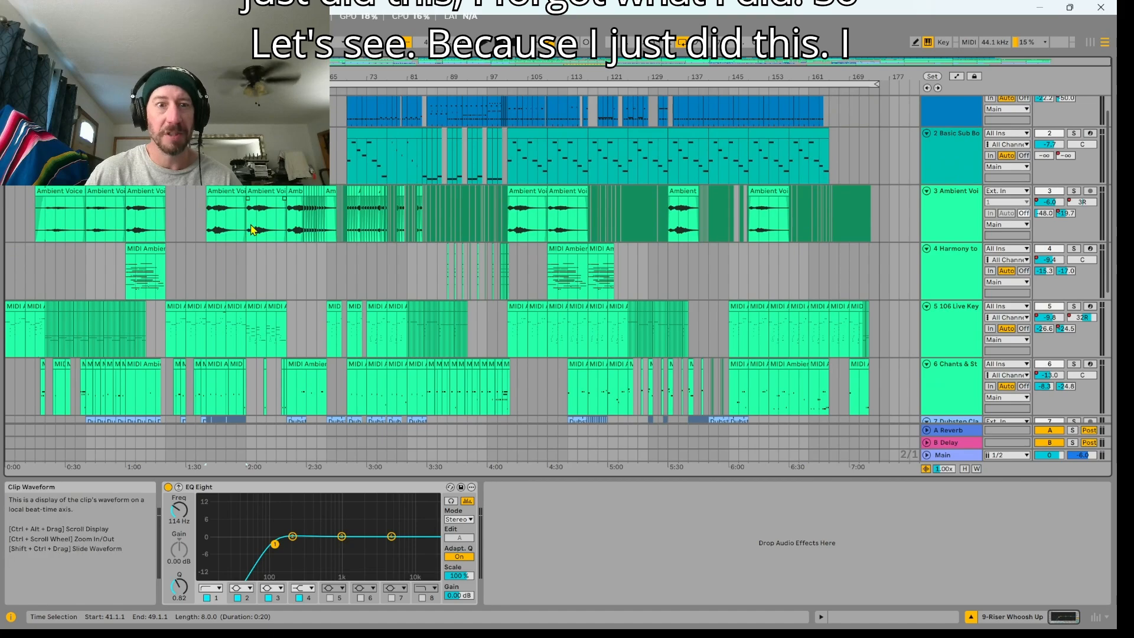
scroll(232, 267, "up", 1)
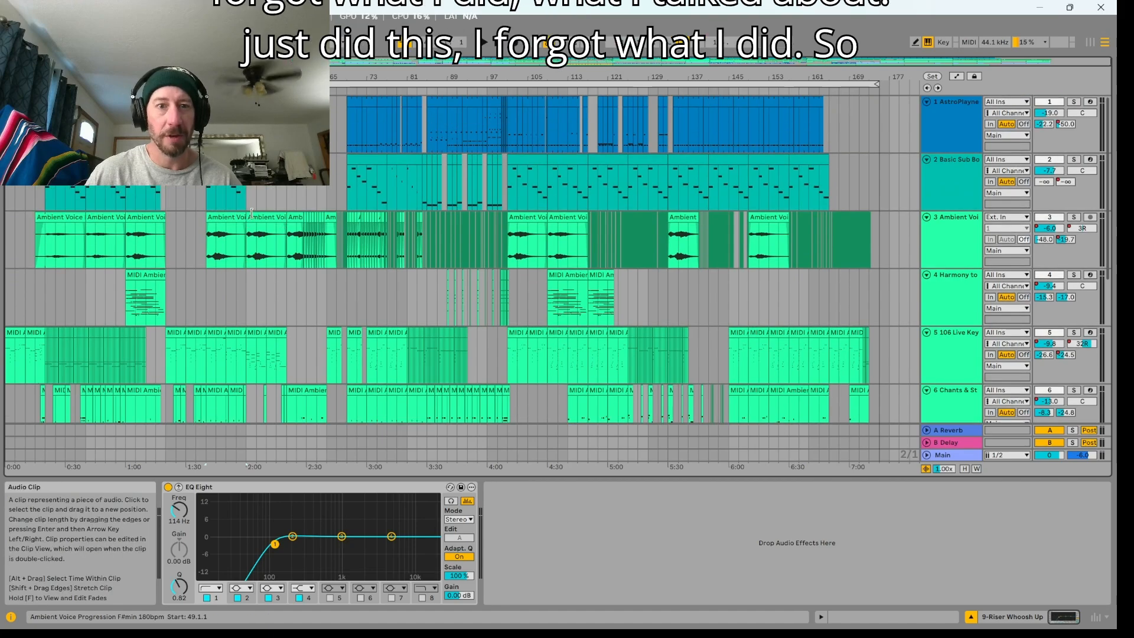
left_click(955, 131)
left_click(384, 98)
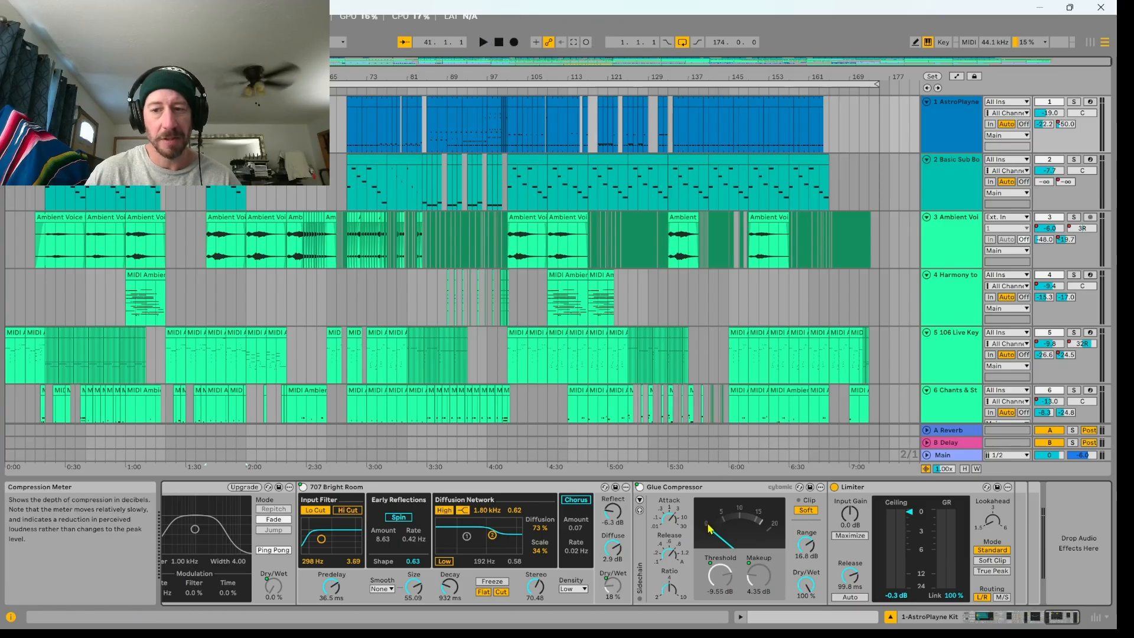
scroll(685, 540, "left", 10)
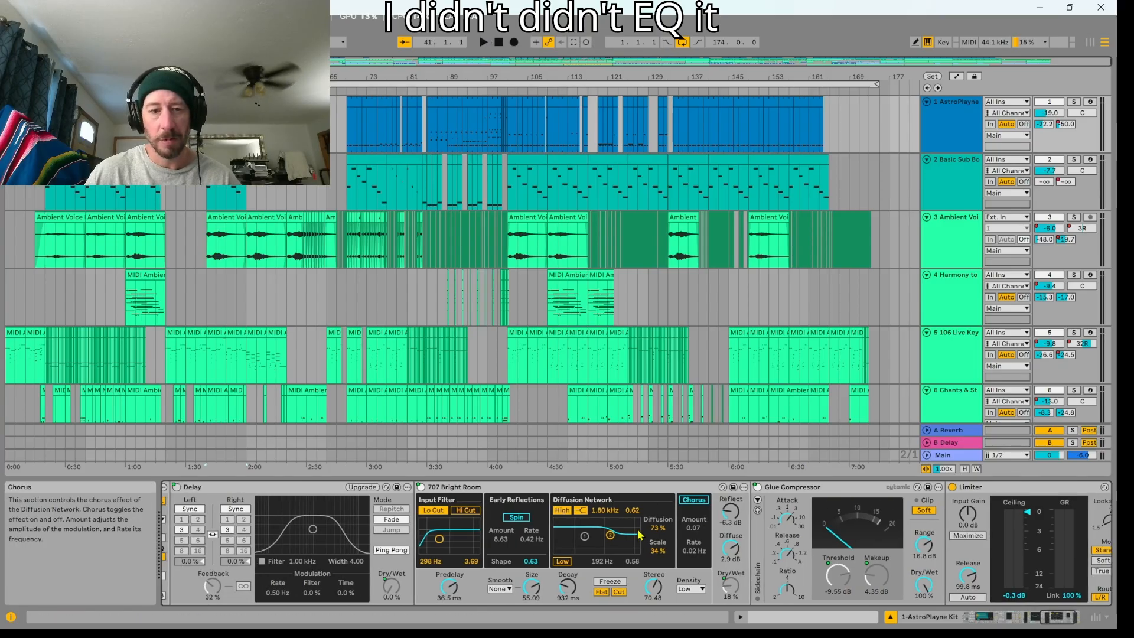
scroll(304, 528, "left", 6)
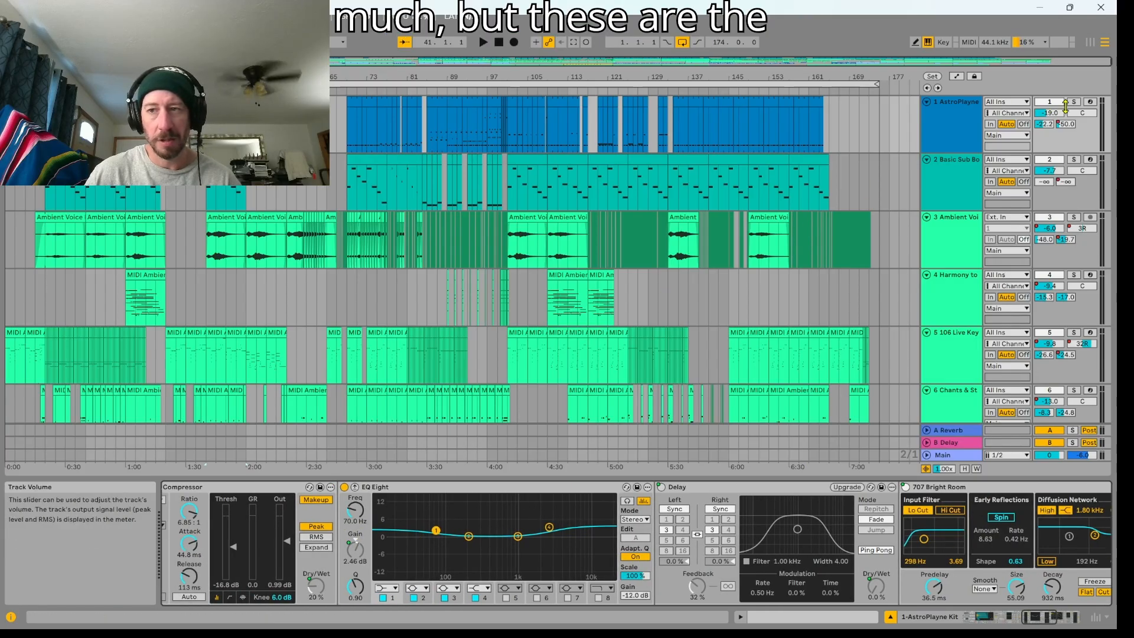
Solo the AstroPlayne Kit track and play the drums from bar 25.
left_click(1073, 103)
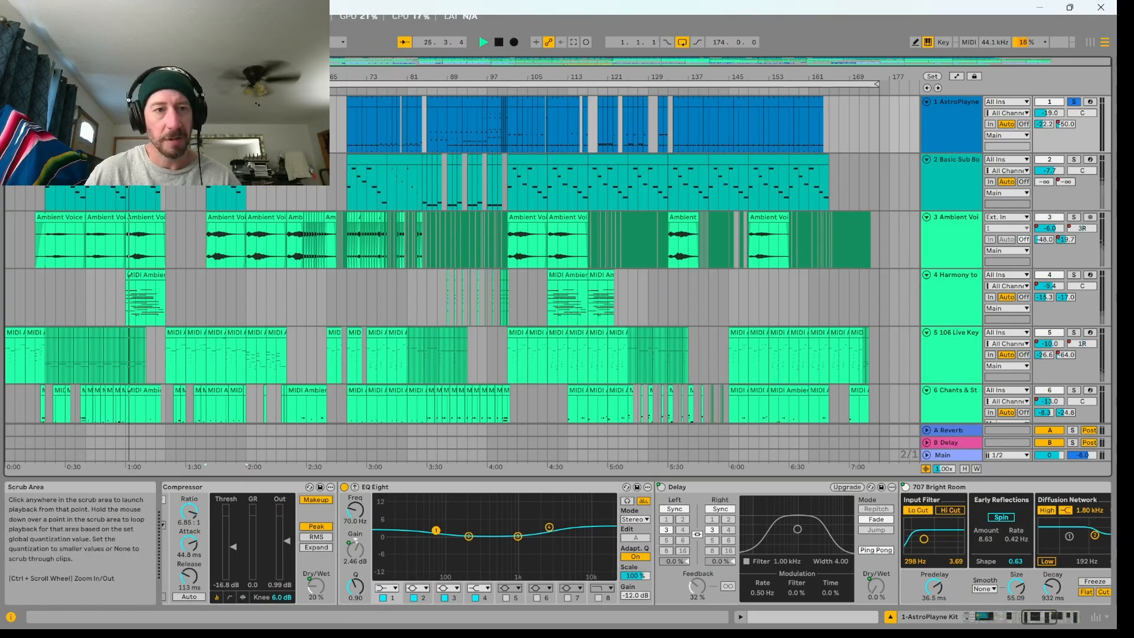
left_click(129, 91)
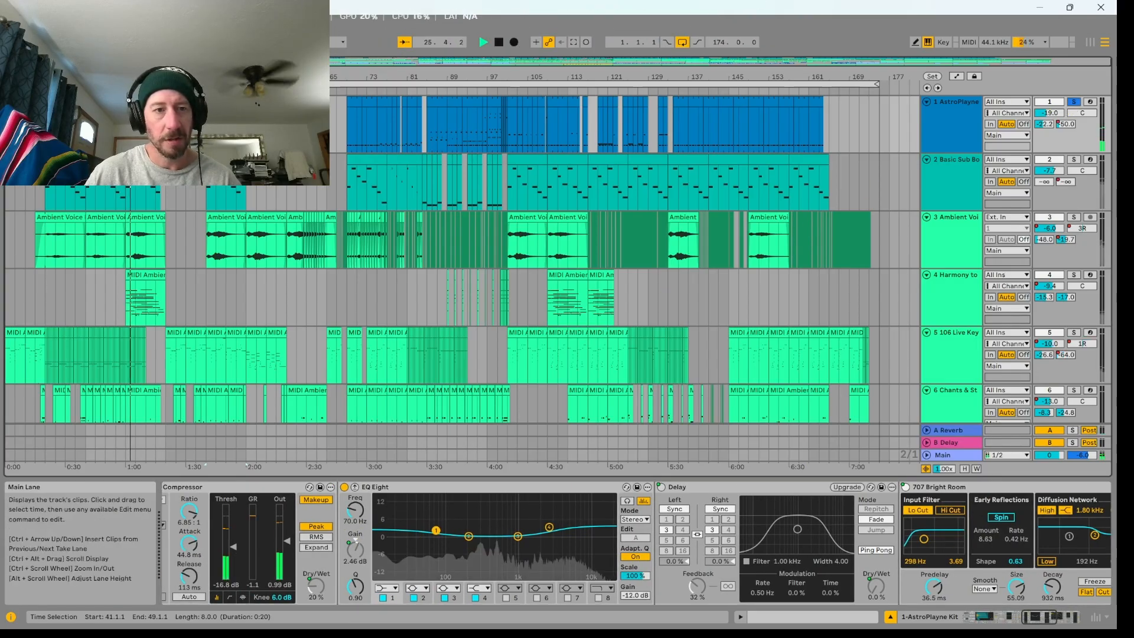
left_click(123, 197)
Examine the drum notes in the AstroPlayne Kit clips at bar 29, at bar 75 and just before bar 97.
double_click(154, 102)
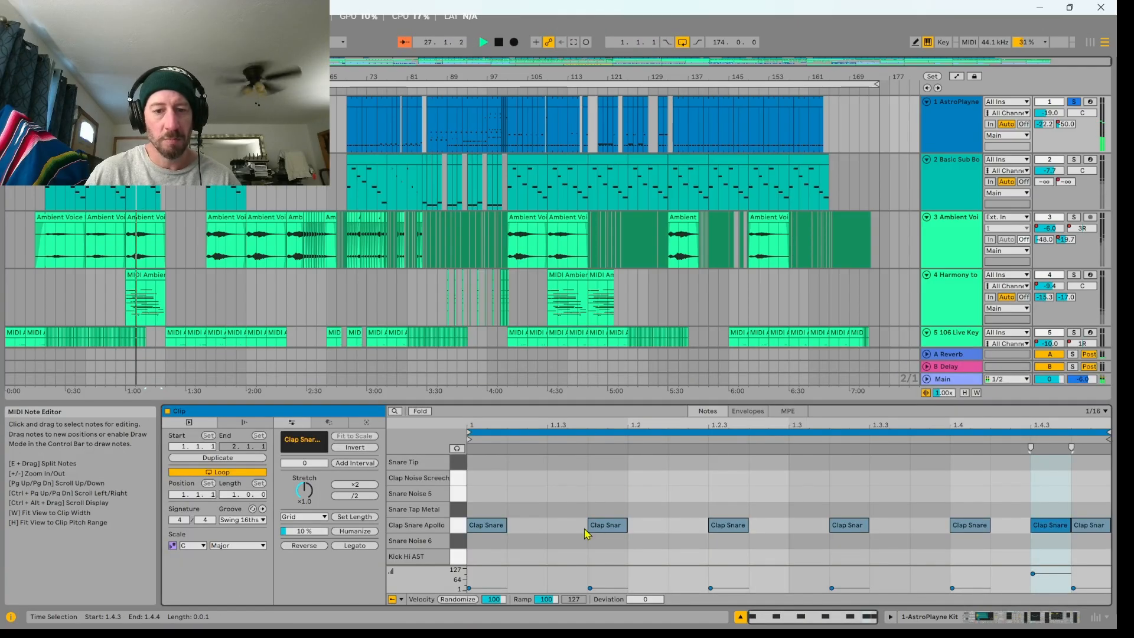
scroll(576, 508, "up", 5)
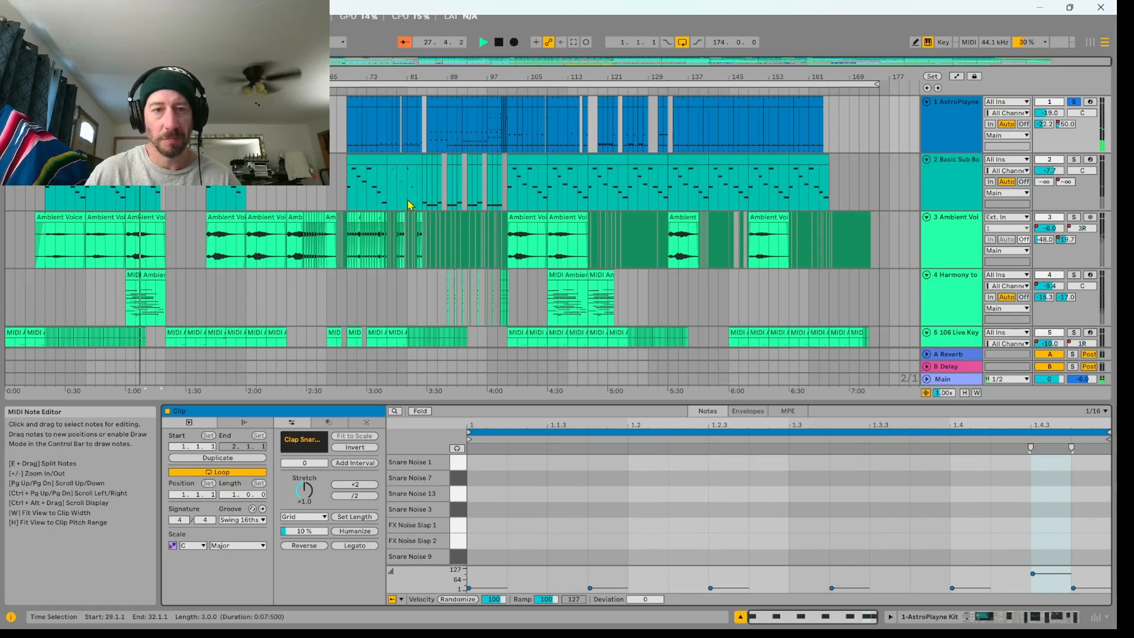
left_click(385, 98)
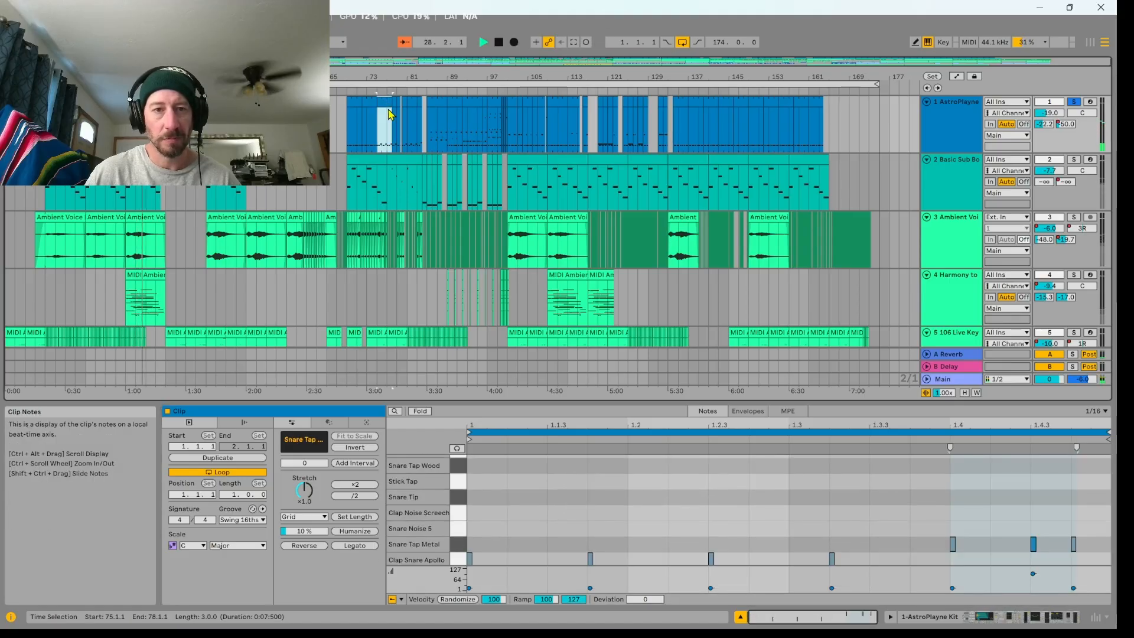
left_click(498, 99)
scroll(762, 538, "down", 4)
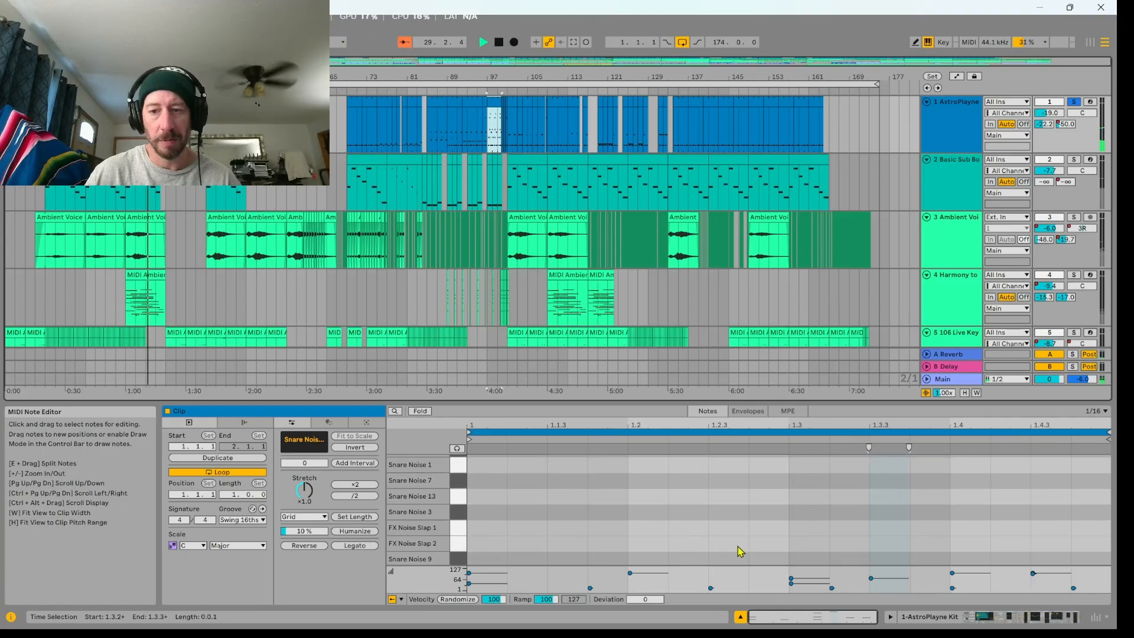
scroll(682, 544, "up", 3)
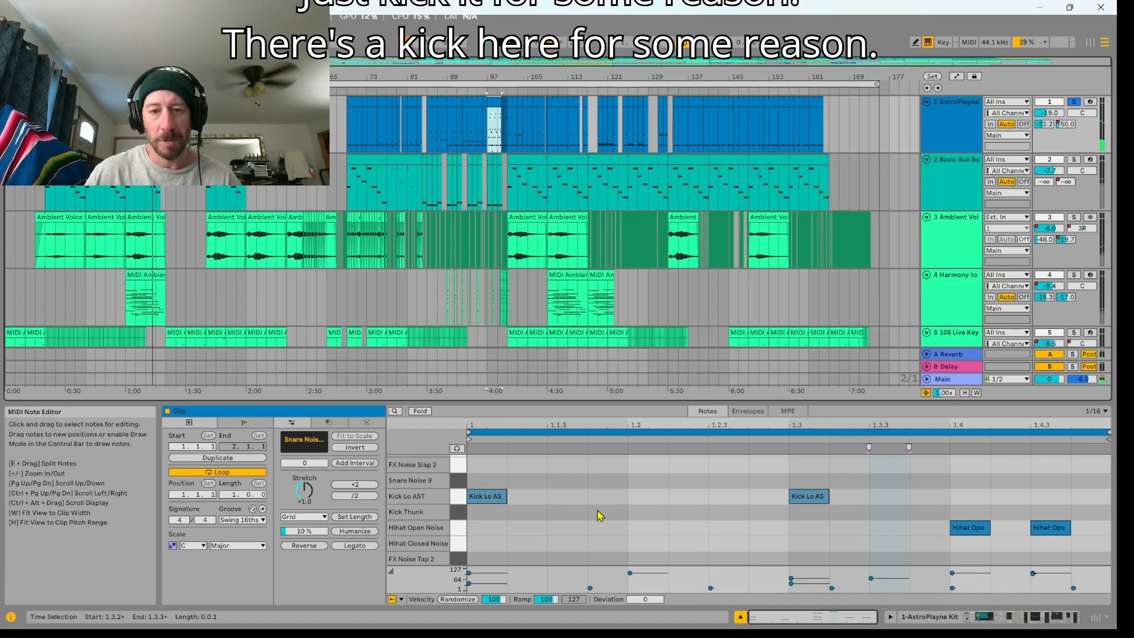
Shrink the note editor, turn off the AstroPlayne Kit solo and play the full arrangement from around bar 97 past bar 100.
key("space")
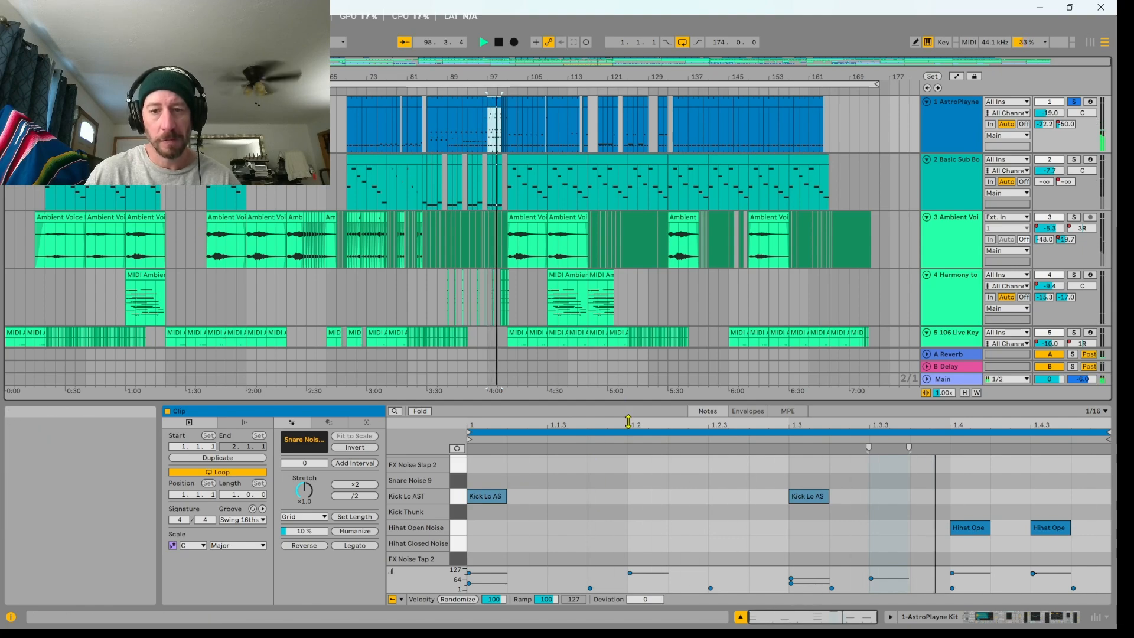
left_click_drag(627, 417, 627, 459)
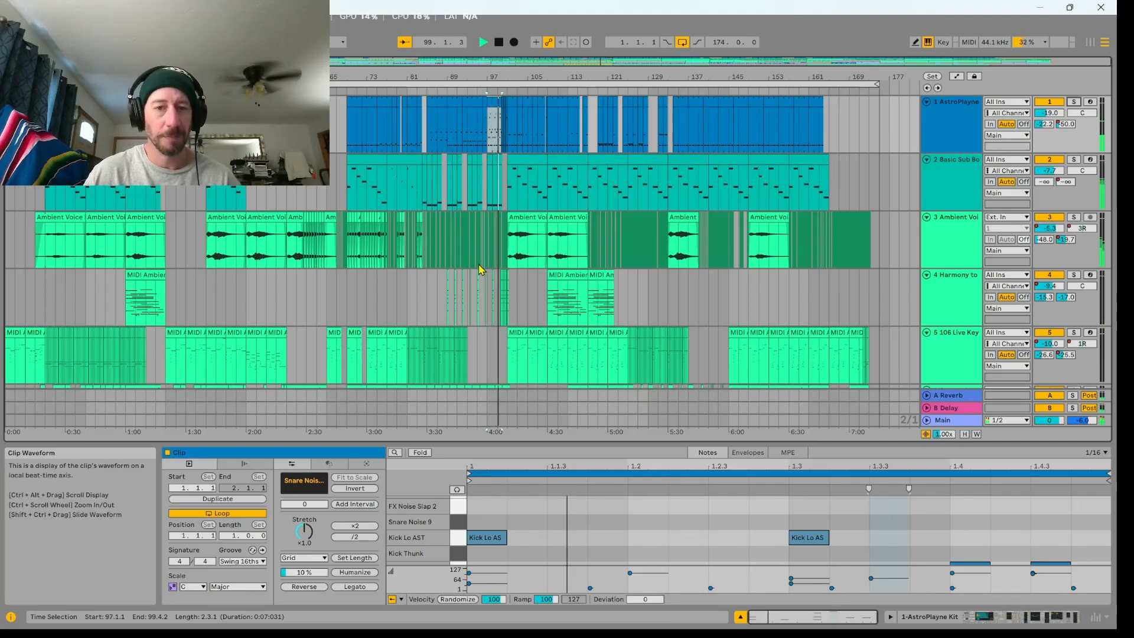
scroll(486, 267, "up", 10)
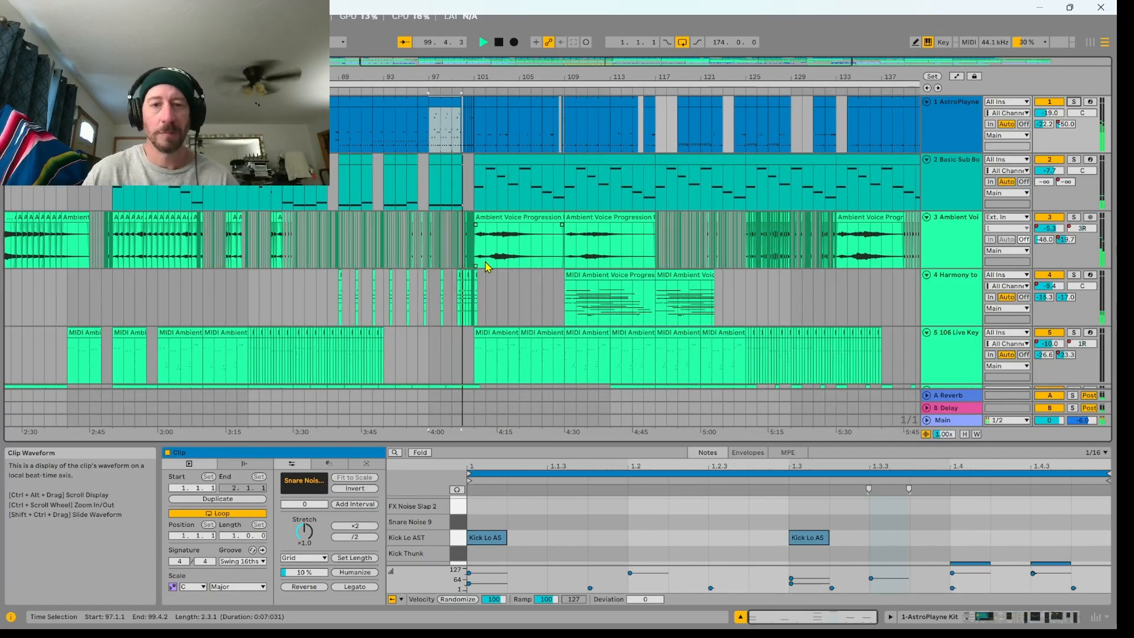
scroll(399, 251, "down", 8)
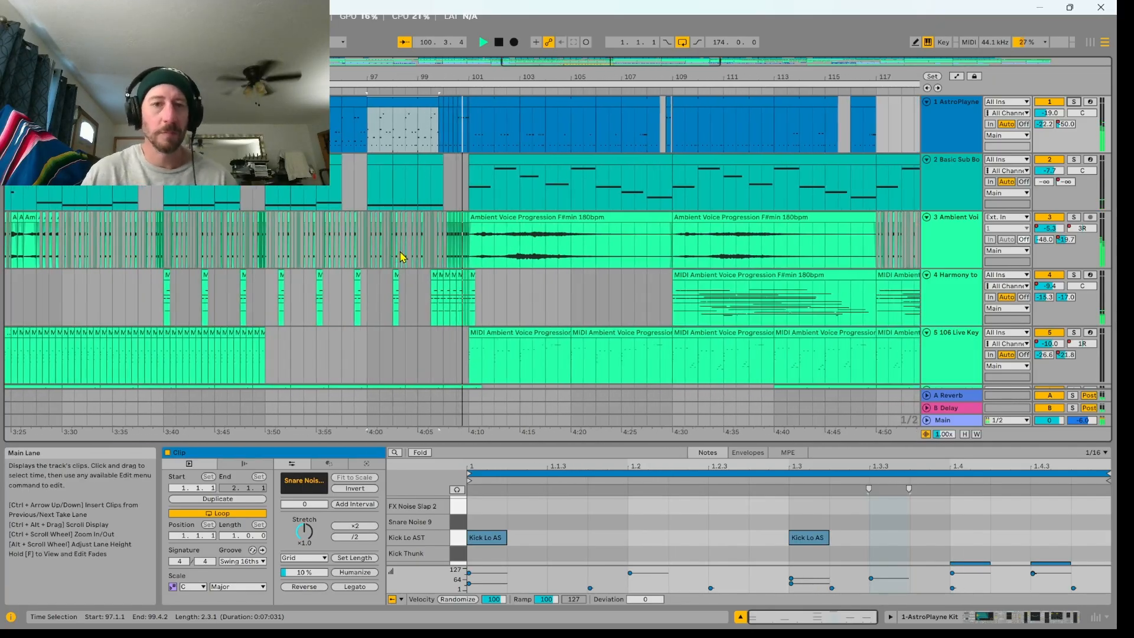
key("space")
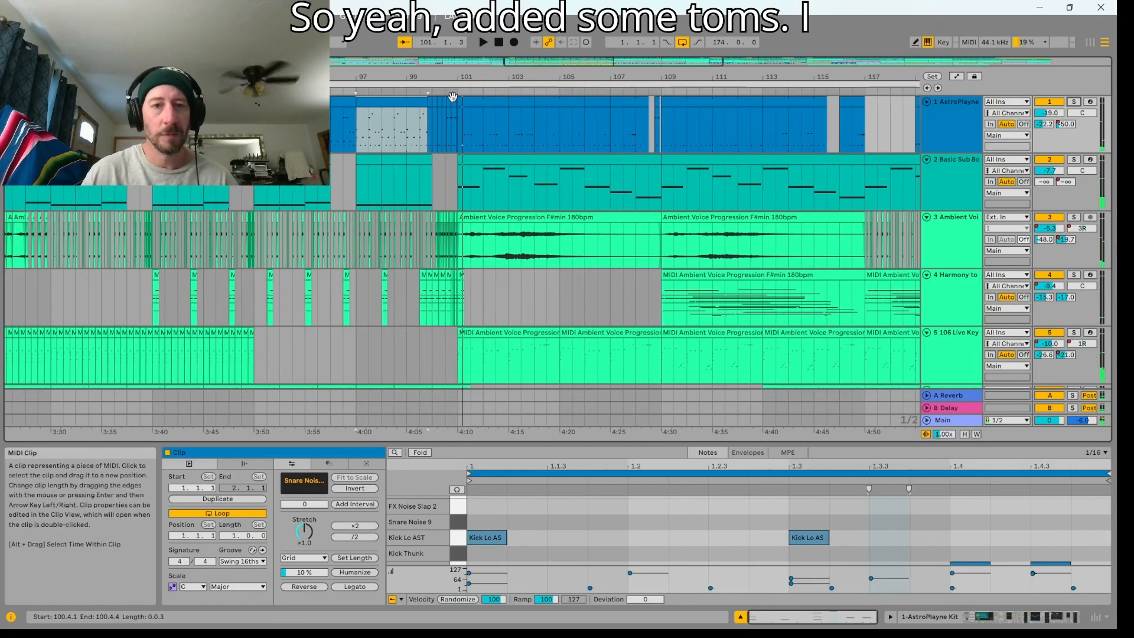
Open the AstroPlayne Kit clip at the end of bar 100 and look through its drum notes for the toms.
left_click(453, 98)
scroll(600, 516, "down", 5)
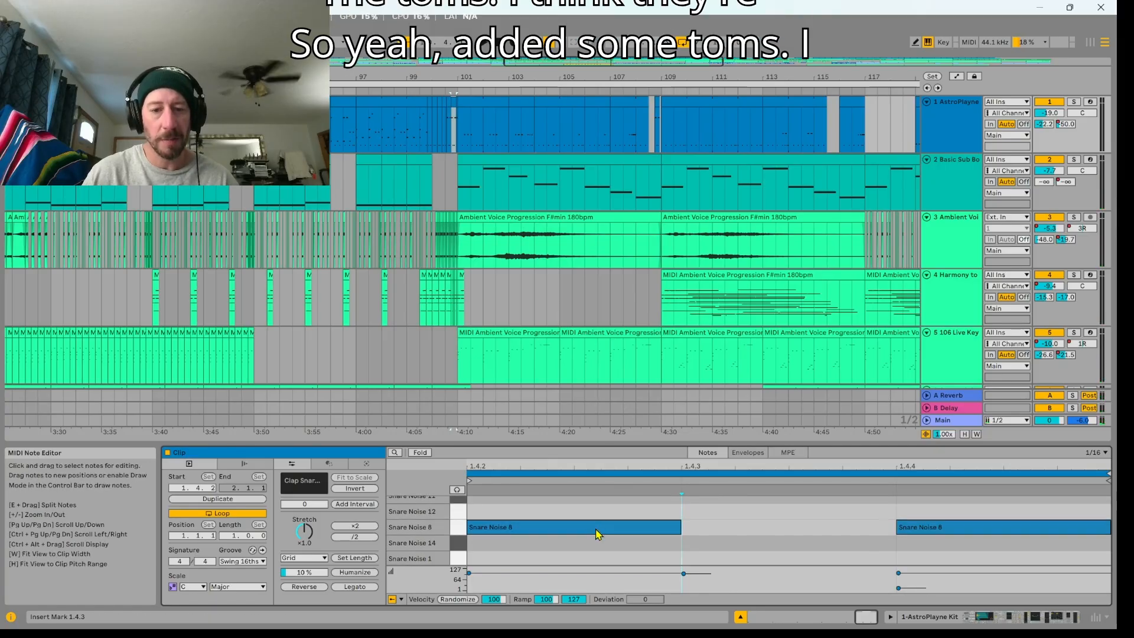
scroll(578, 558, "up", 3)
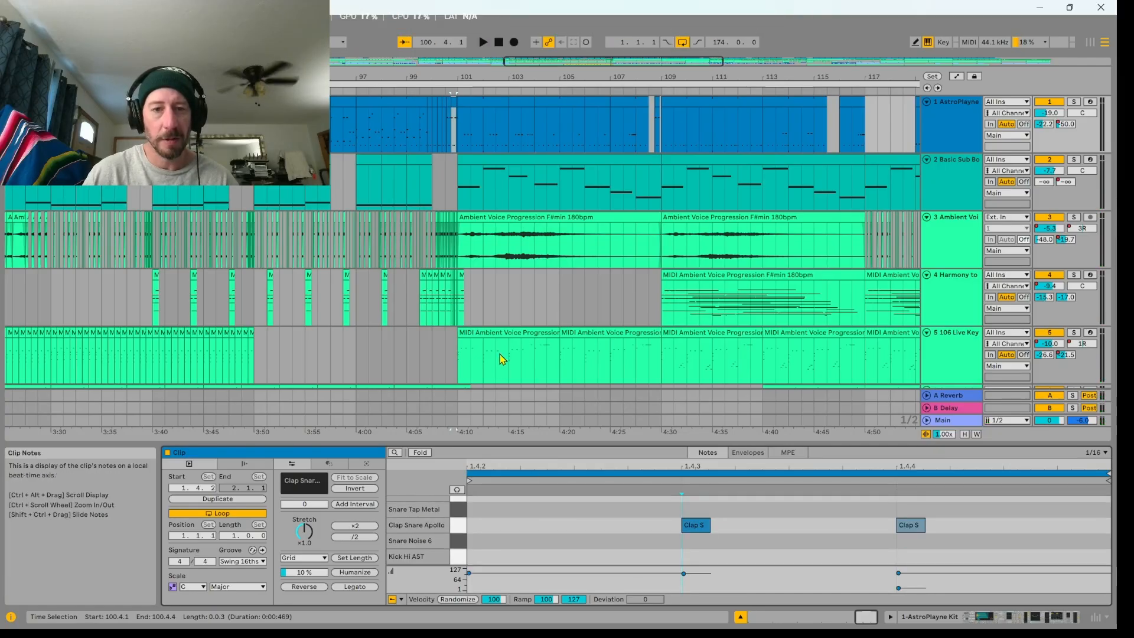
Open the Chants & Stabs clip at bar 100 and play its tom and shaker notes.
scroll(423, 314, "down", 4)
scroll(425, 307, "down", 3)
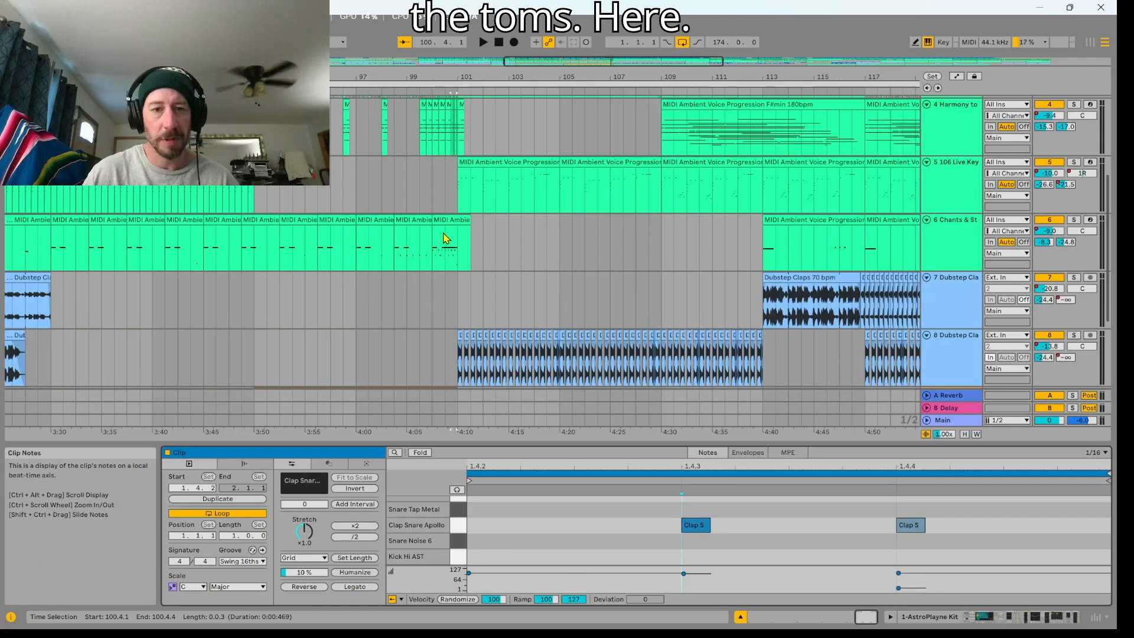
left_click(453, 216)
left_click(447, 218)
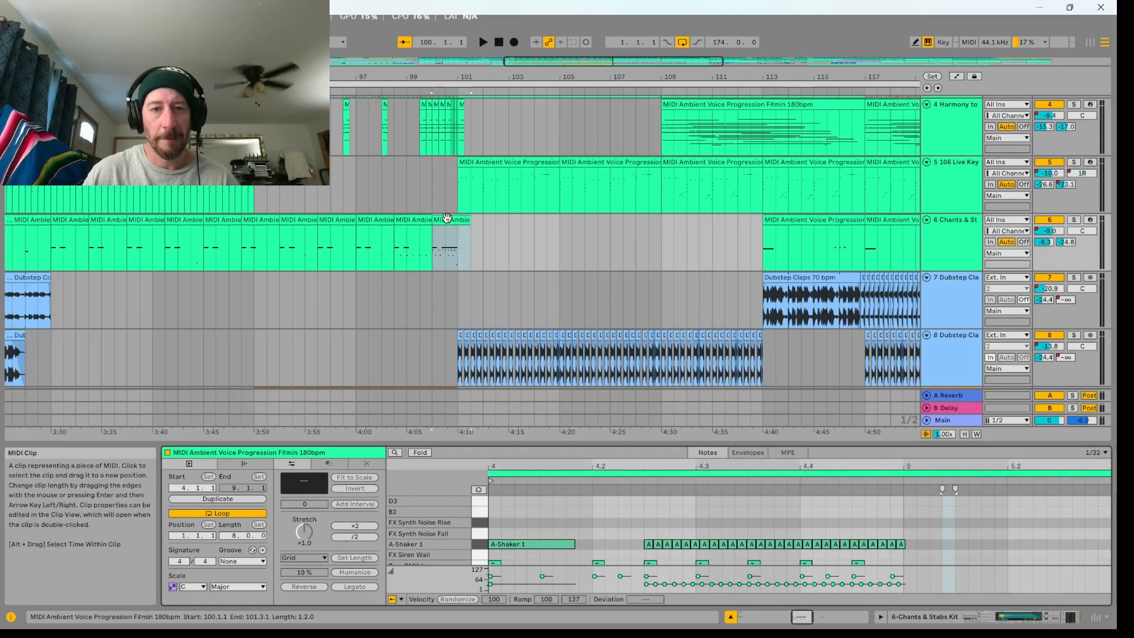
scroll(581, 526, "down", 2)
key("space")
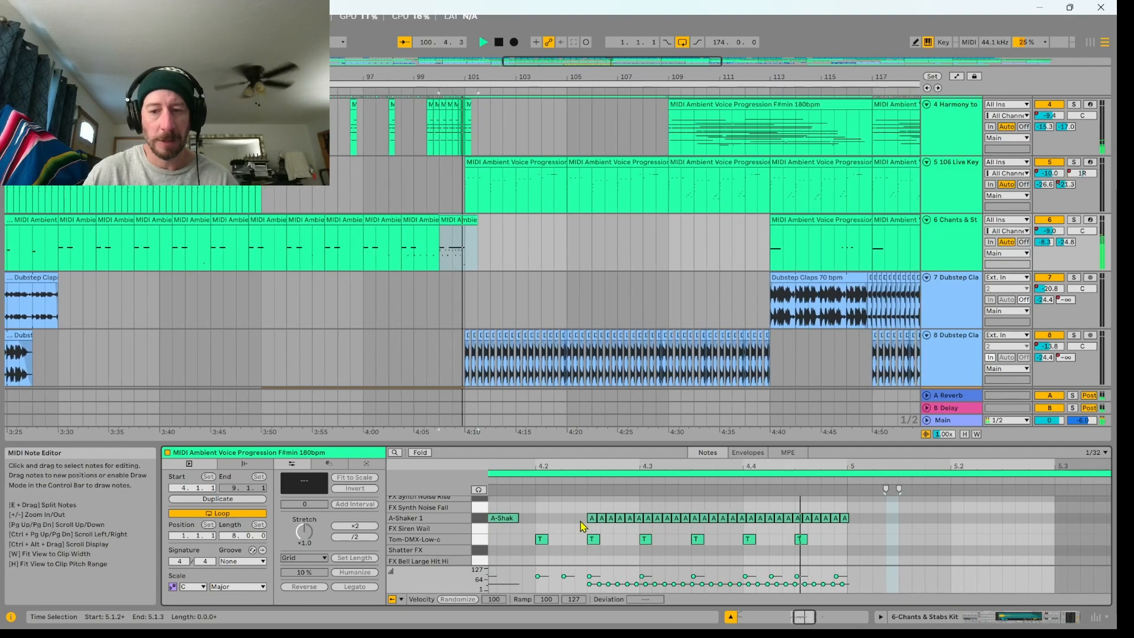
Open the Riser Whoosh Up clip at bar 99 and show the EQ Eight on its track.
scroll(426, 305, "down", 3)
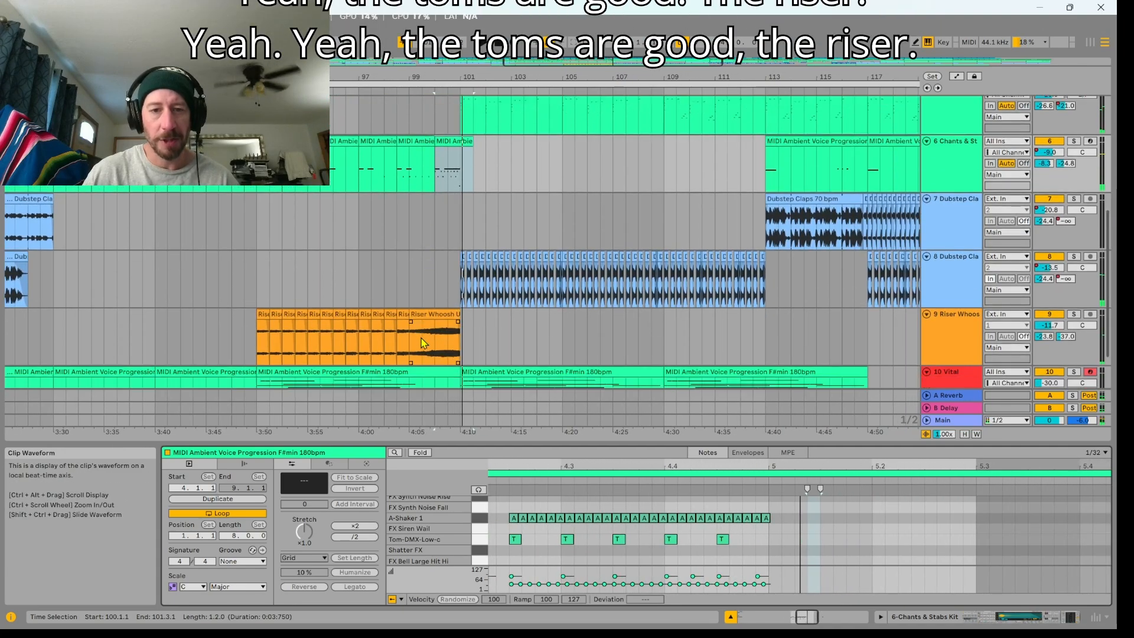
left_click(426, 305)
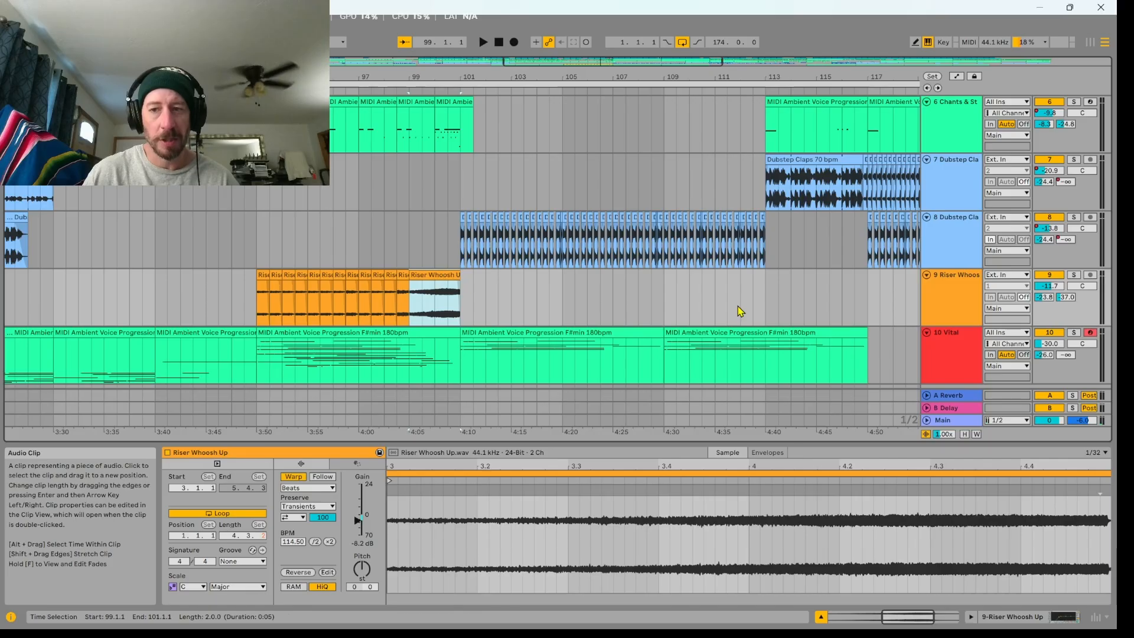
left_click(934, 303)
scroll(389, 368, "up", 3)
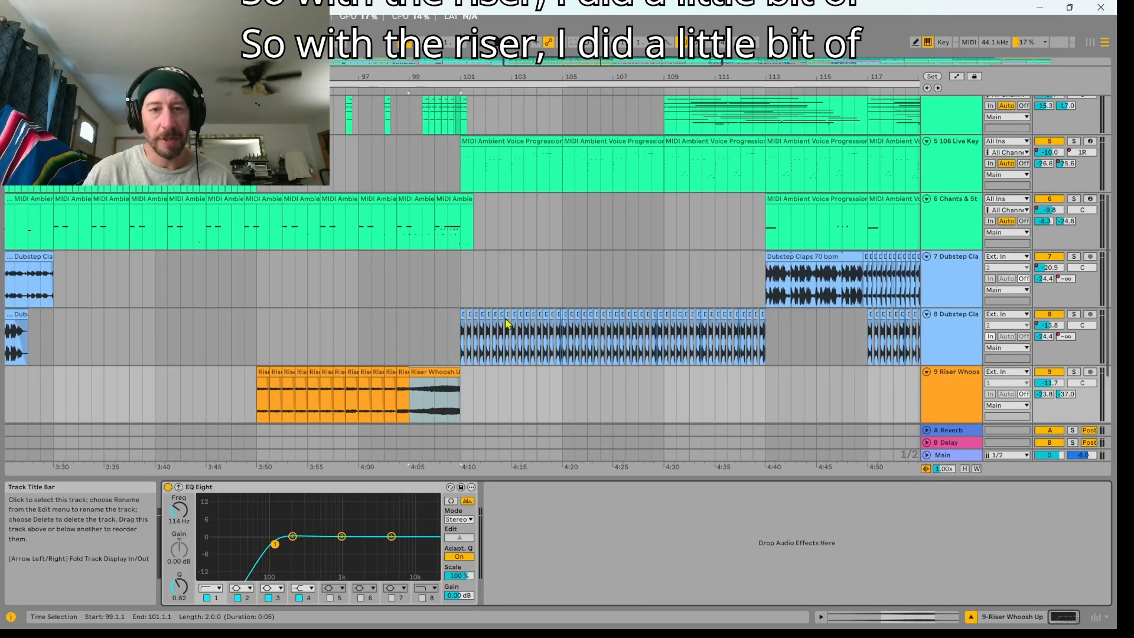
Compare the pitch settings of the short reversed Riser Whoosh Up clips before bar 99 and the longer clip at bar 99.
left_click(391, 369)
double_click(393, 370)
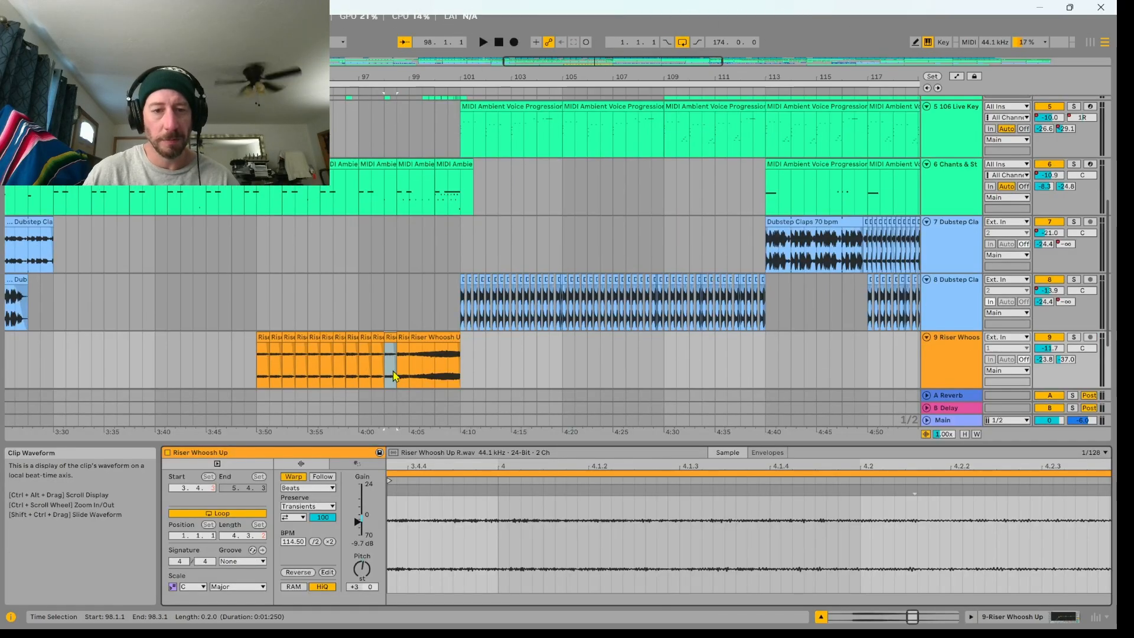
left_click(374, 338)
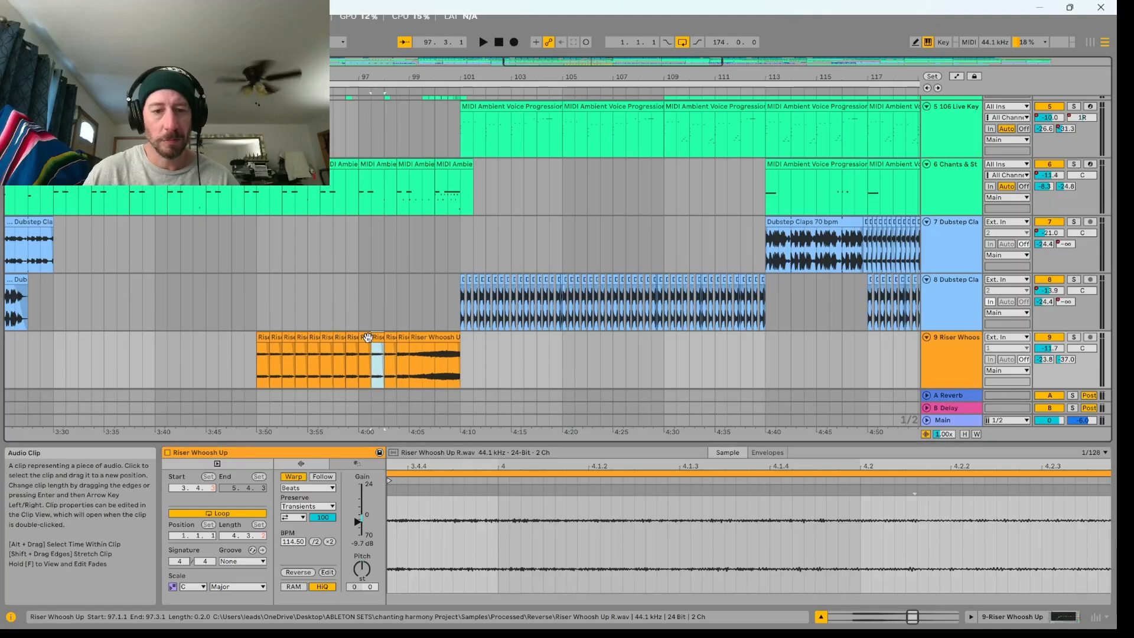
left_click(367, 337)
left_click(400, 336)
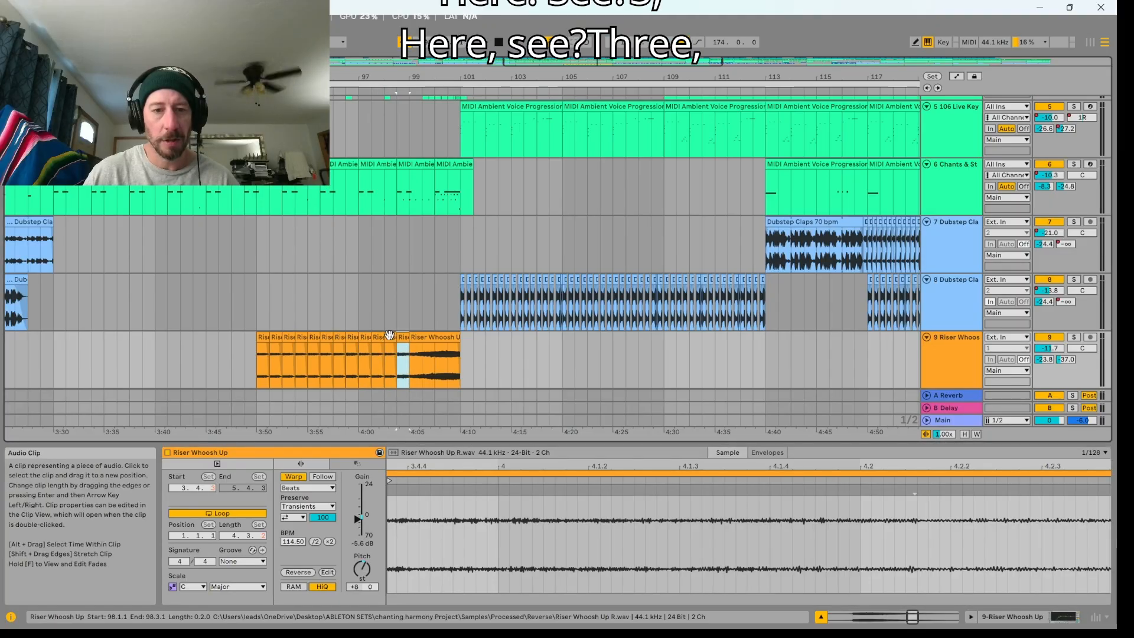
left_click(391, 335)
left_click(431, 338)
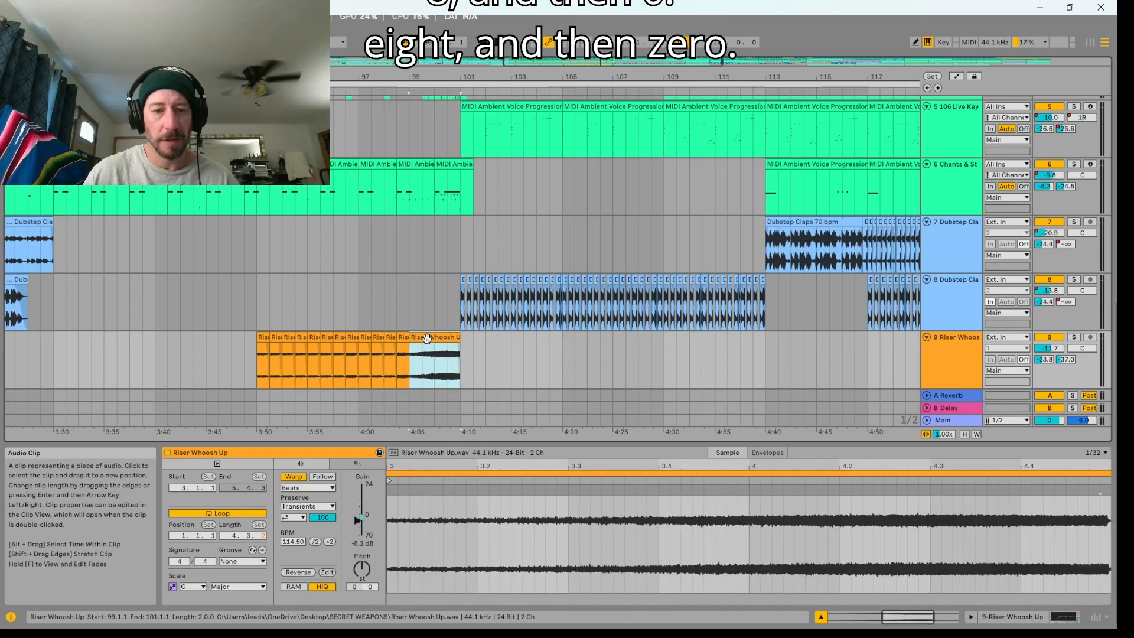
Play the Riser Whoosh Up clips leading up to bar 101, restarting from around bar 97.
key("space")
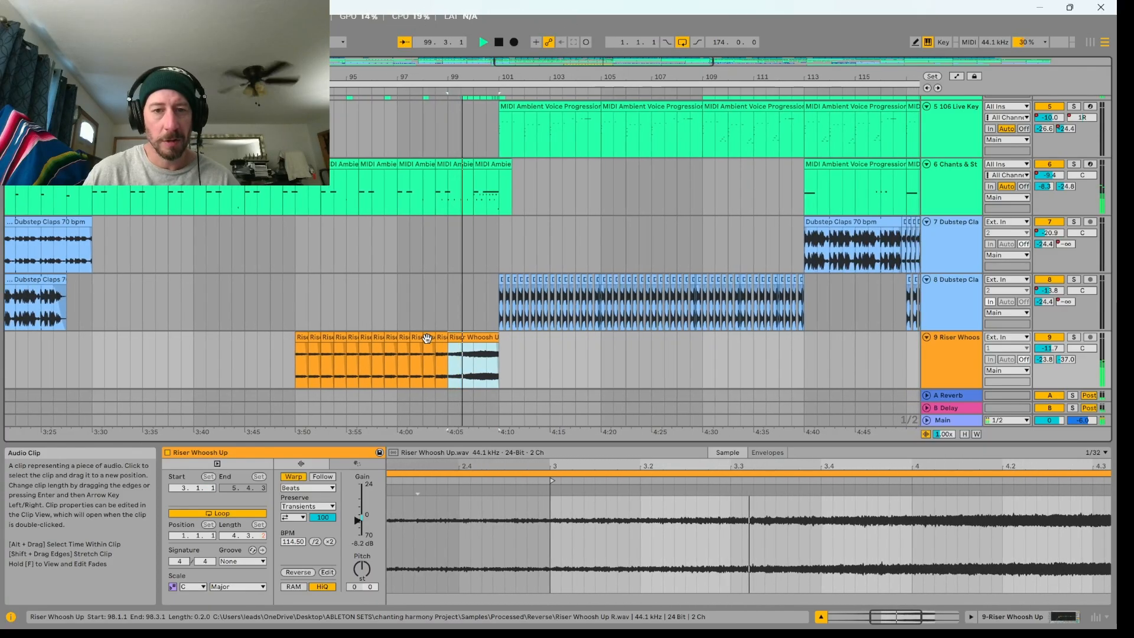
key("space")
left_click(389, 90)
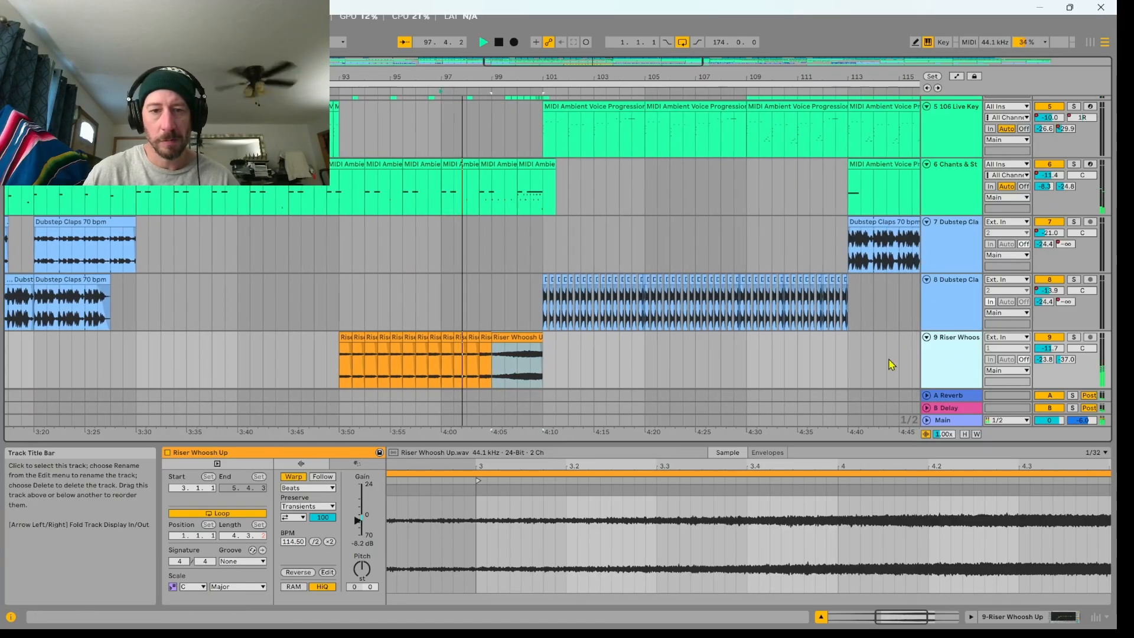
Examine the notes of the Vital clips at bars 93 and 101 while the arrangement plays.
scroll(620, 367, "down", 3)
left_click(524, 308)
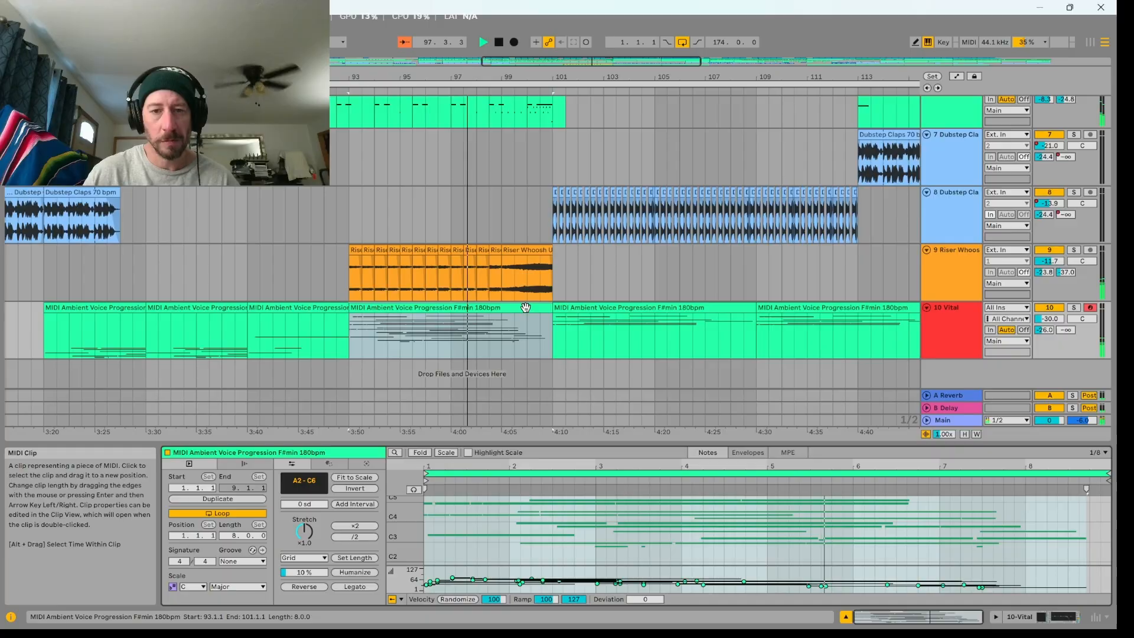
scroll(490, 248, "up", 10)
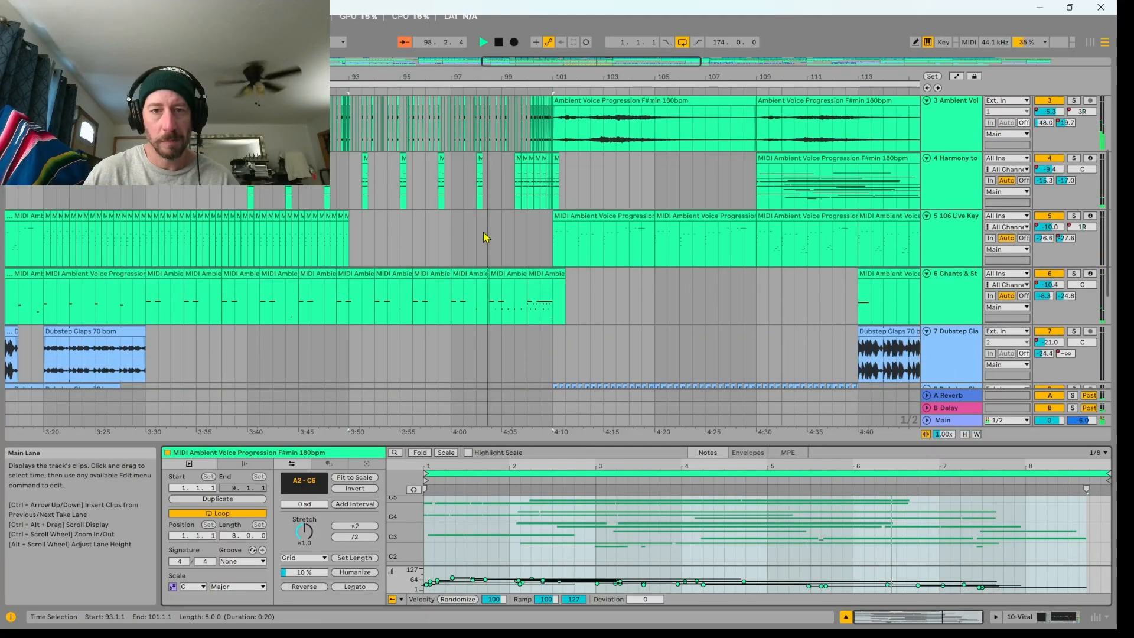
scroll(490, 274, "down", 10)
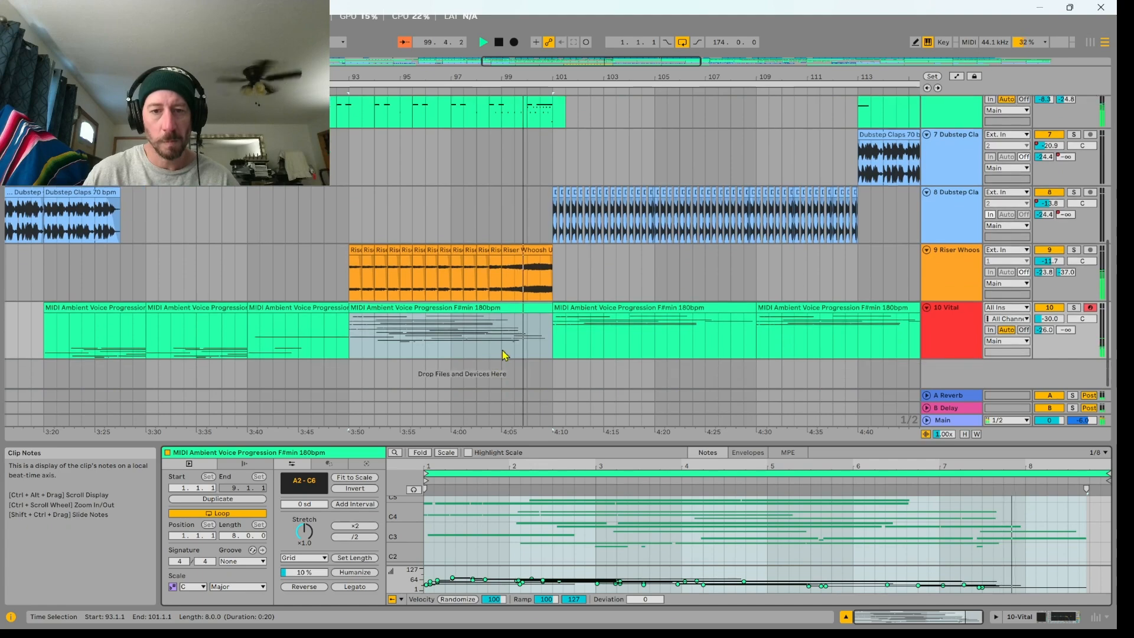
left_click(582, 308)
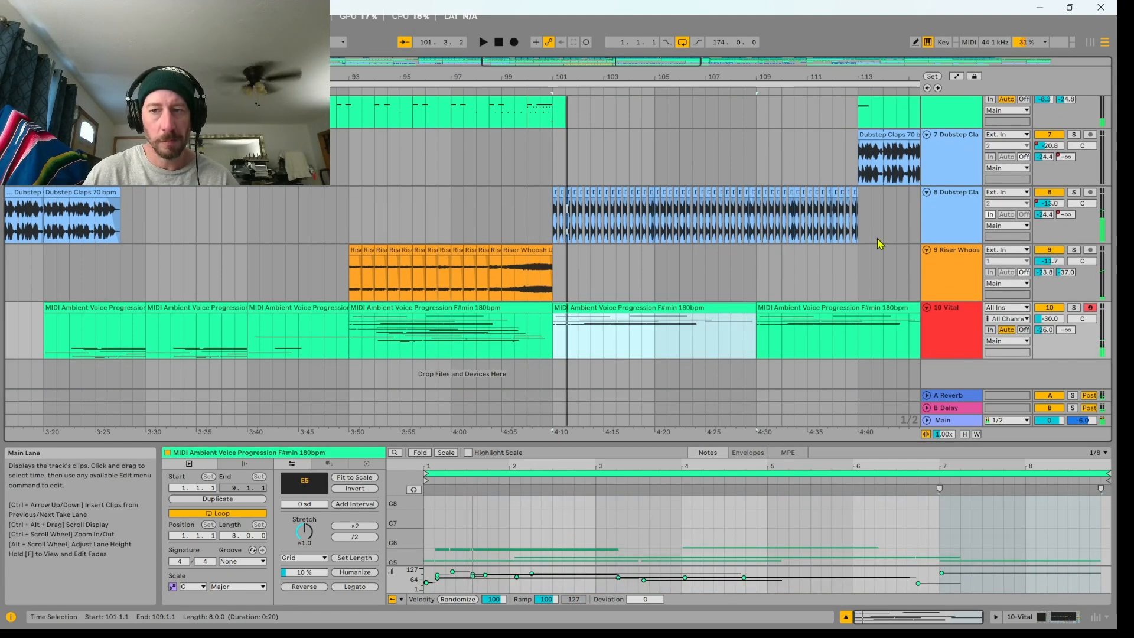
Show the effects on both Dubstep Claps tracks and the sample in the Dubstep Claps clip at bar 17.
double_click(952, 220)
scroll(542, 289, "up", 3)
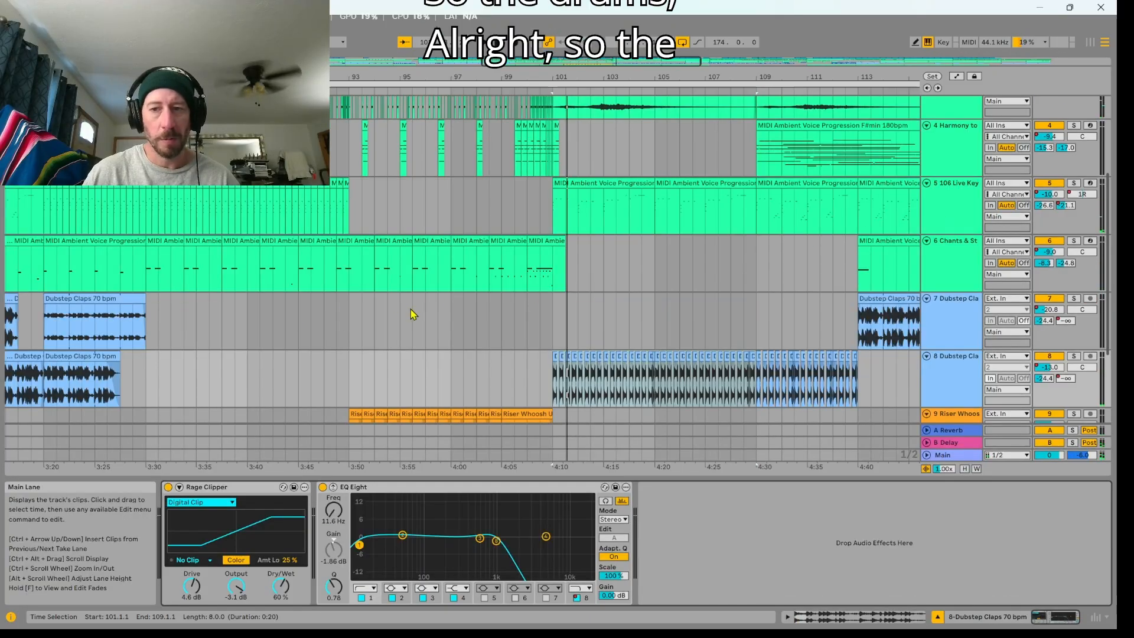
scroll(300, 324, "down", 5)
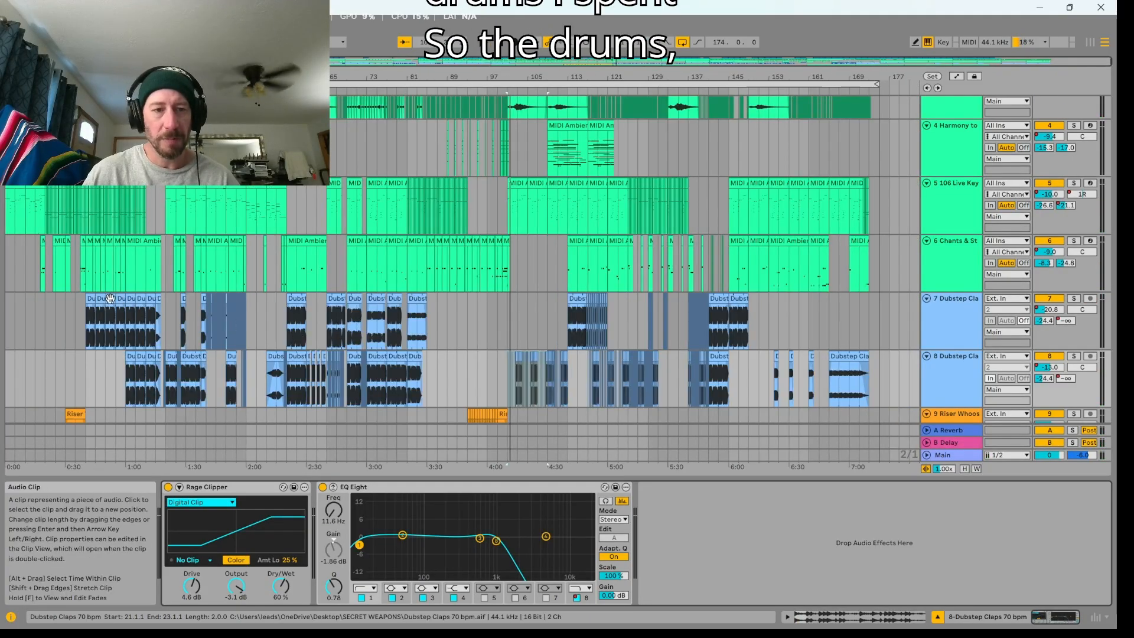
double_click(88, 299)
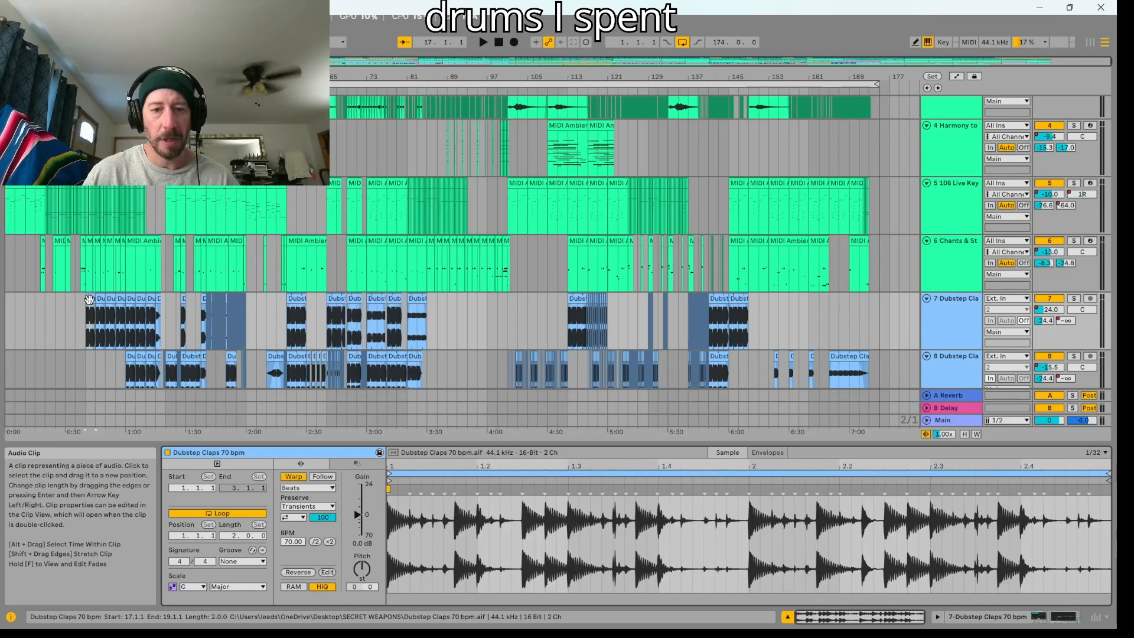
left_click(929, 326)
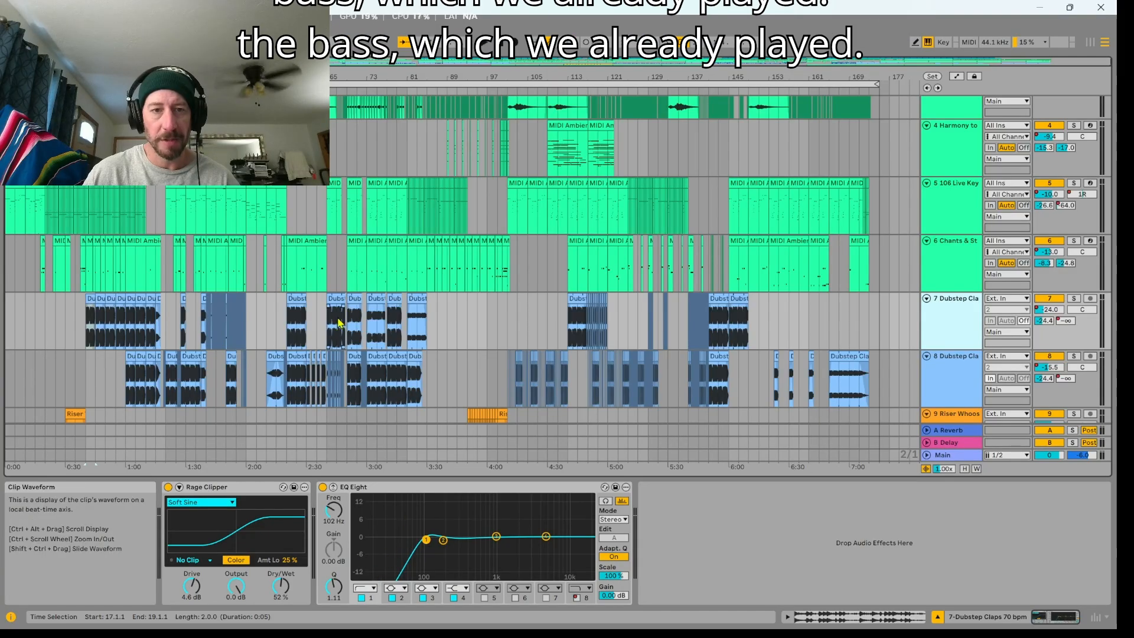
Compare the EQ Eight curve on the Basic Sub Boom track with those on the two Dubstep Claps tracks.
scroll(447, 268, "up", 5)
left_click(913, 204)
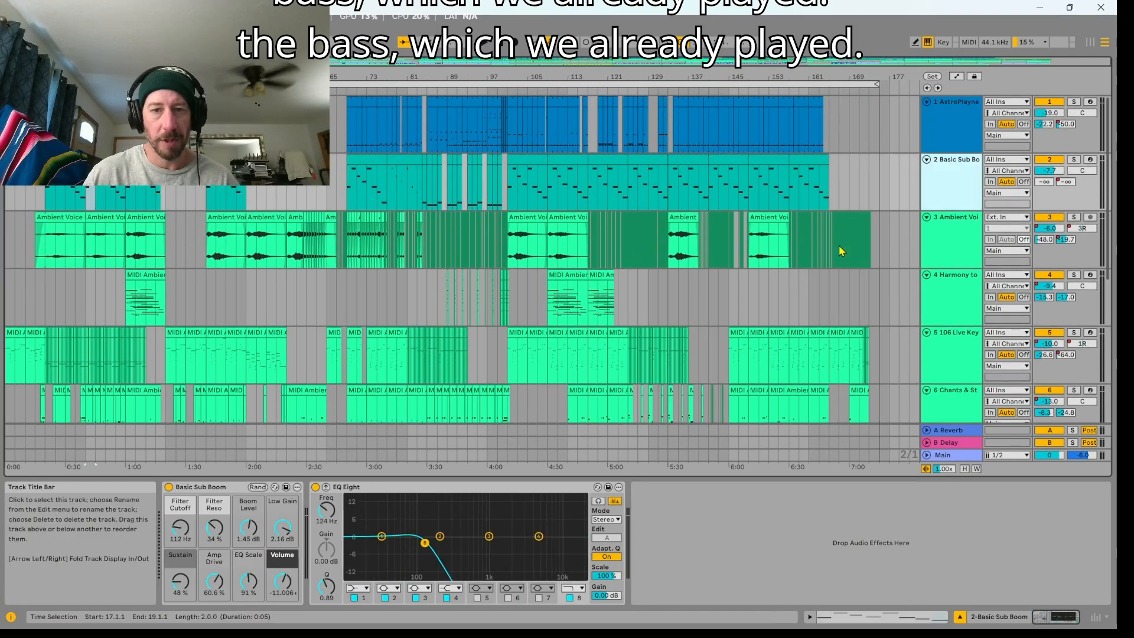
scroll(413, 337, "down", 6)
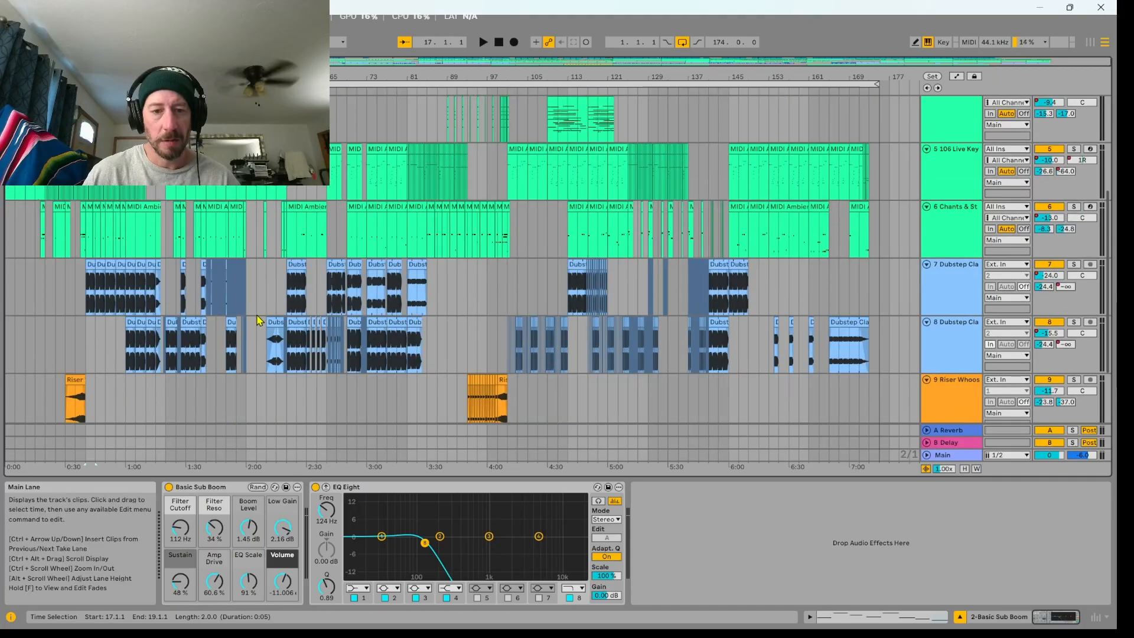
left_click(957, 295)
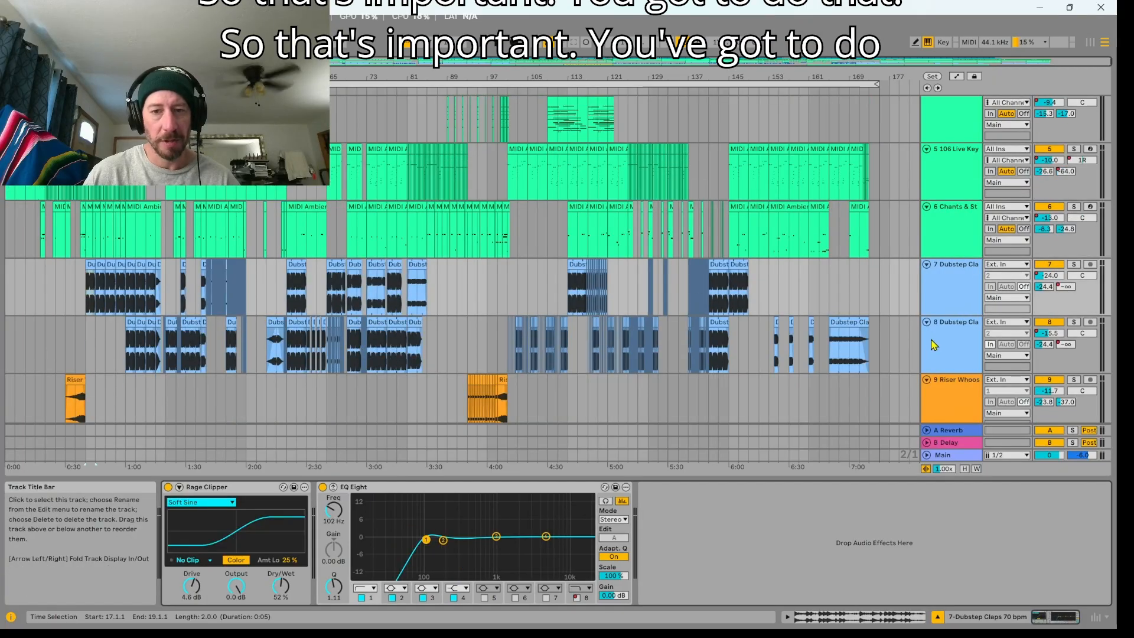
left_click(952, 356)
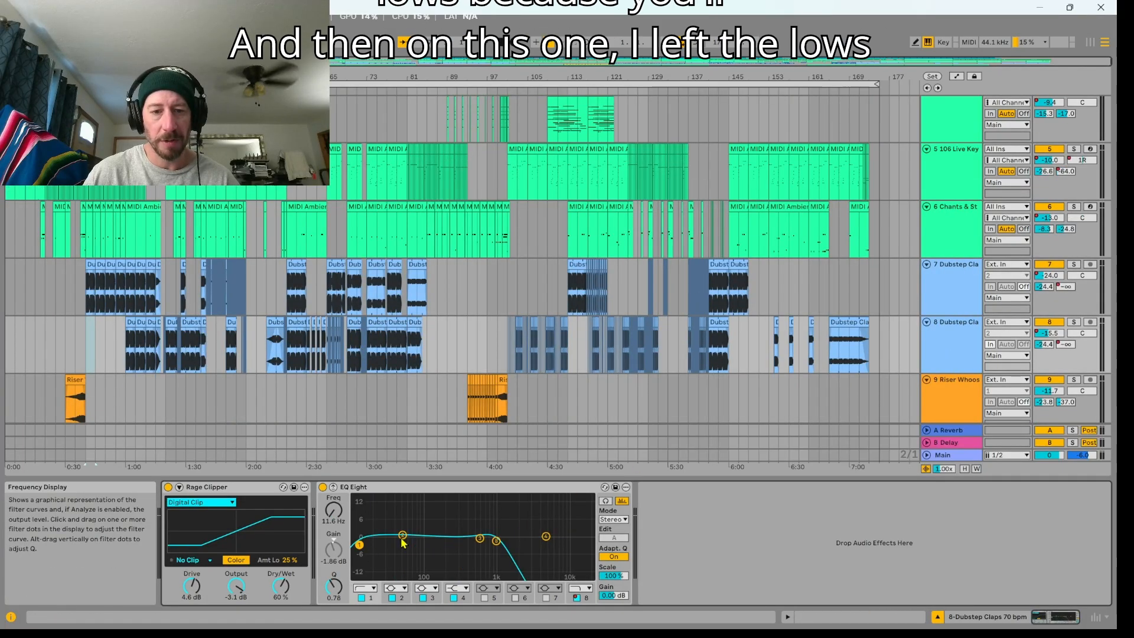
Solo and play the second Dubstep Claps track from around bar 25, and set its EQ Eight high-cut frequency to 758 Hz.
left_click(141, 326)
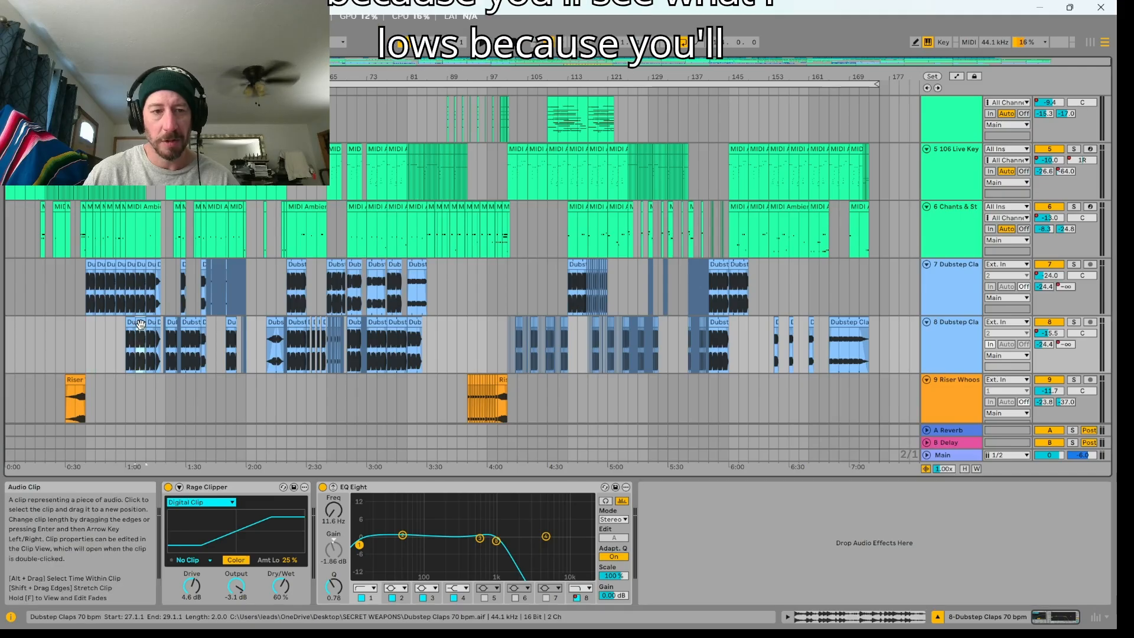
left_click(1073, 322)
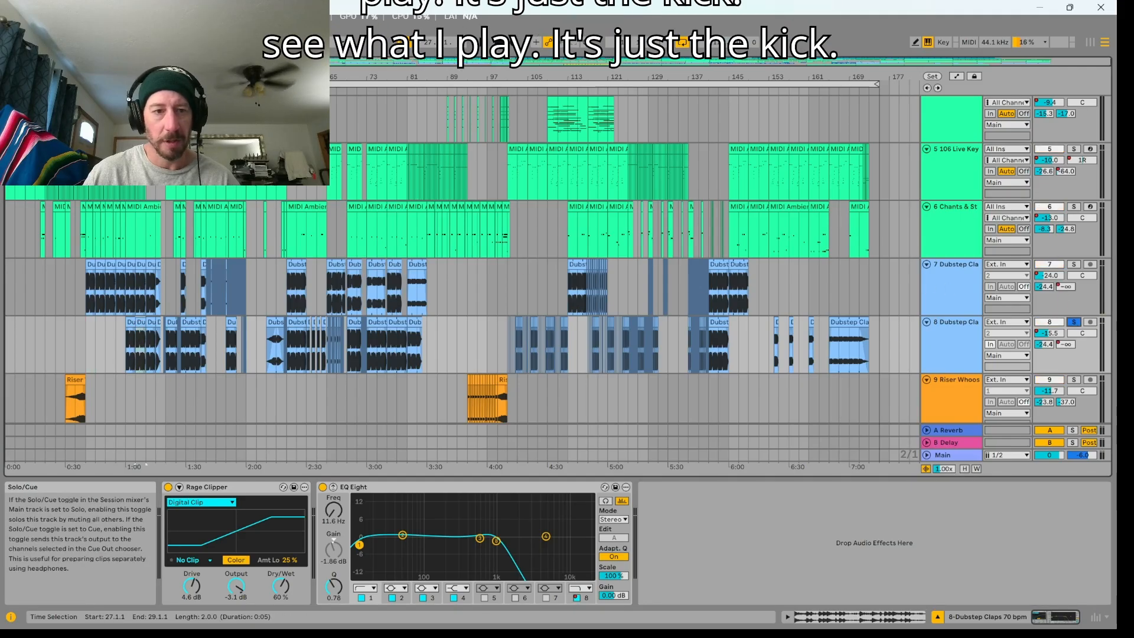
key("space")
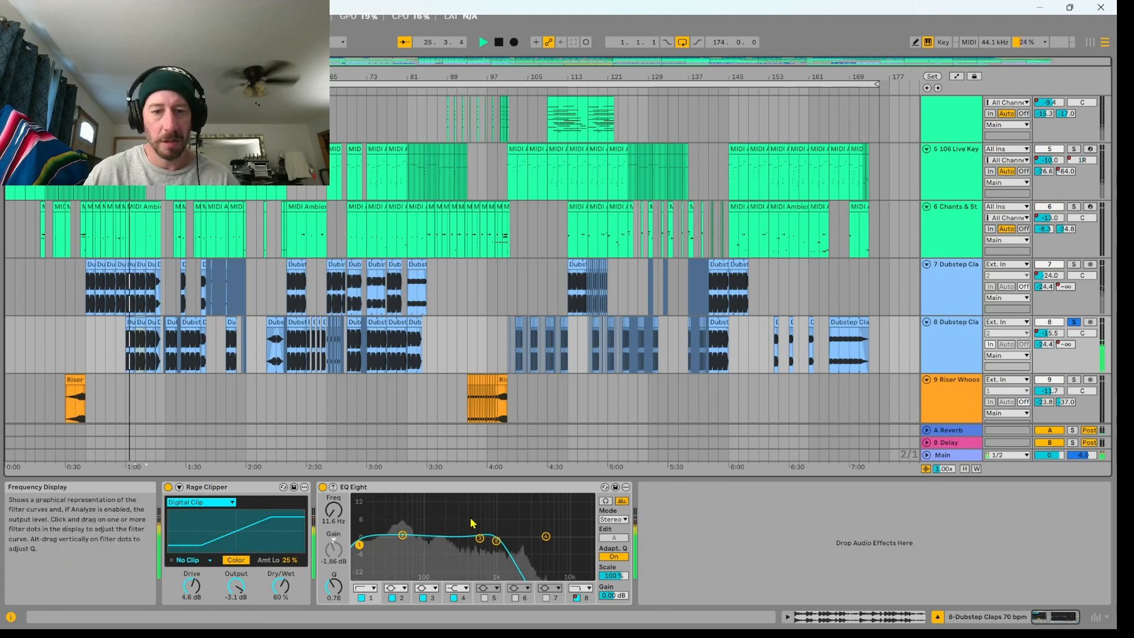
left_click(497, 540)
left_click_drag(496, 540, 488, 542)
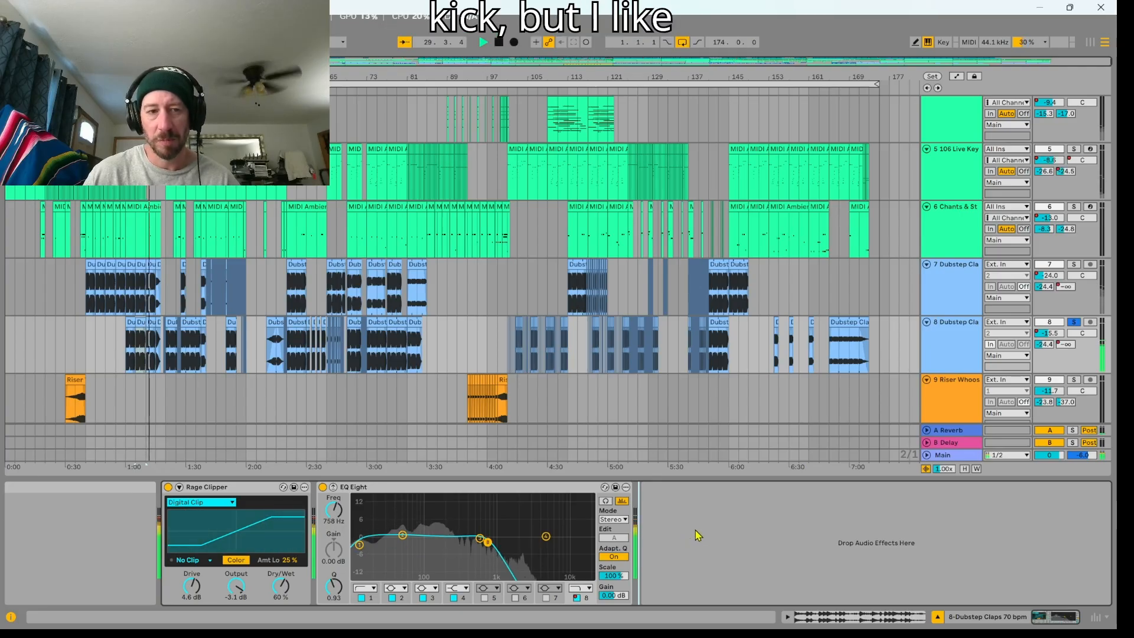
Stop playback and unsolo the second Dubstep Claps track.
key("space")
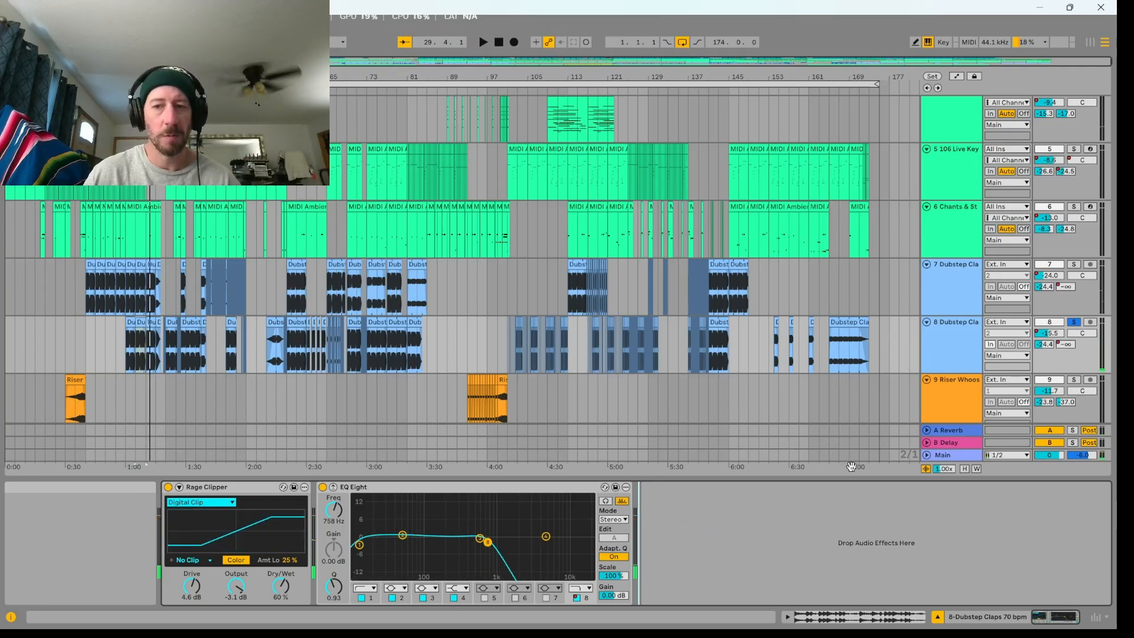
left_click(1073, 322)
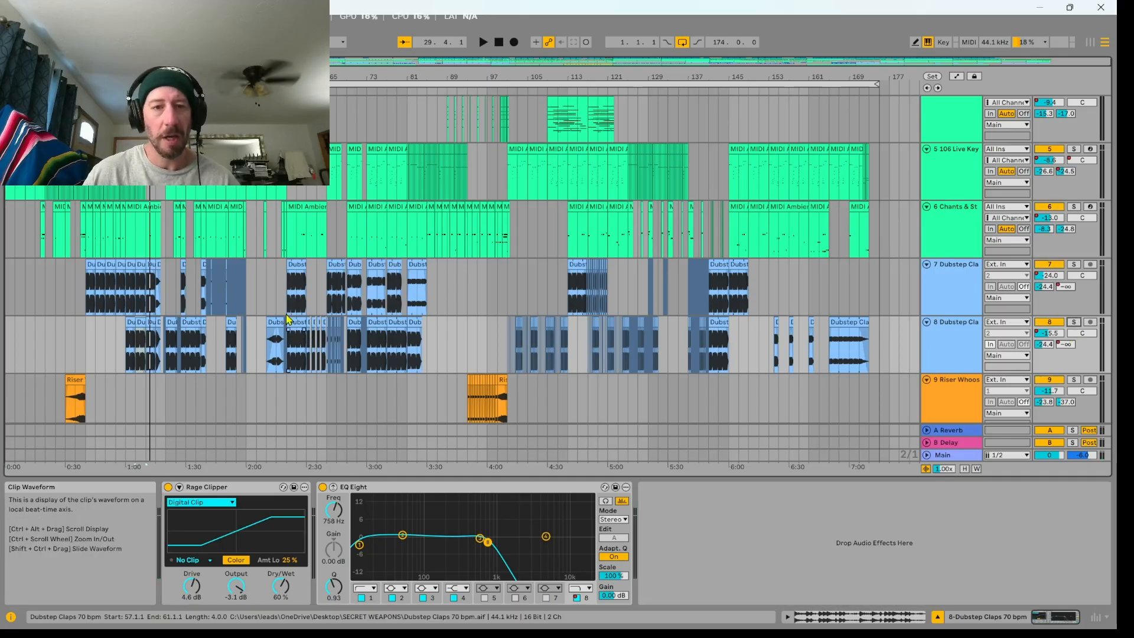
Show the devices on the 106 Live Key track and the Chants & Stabs track.
left_click(953, 192)
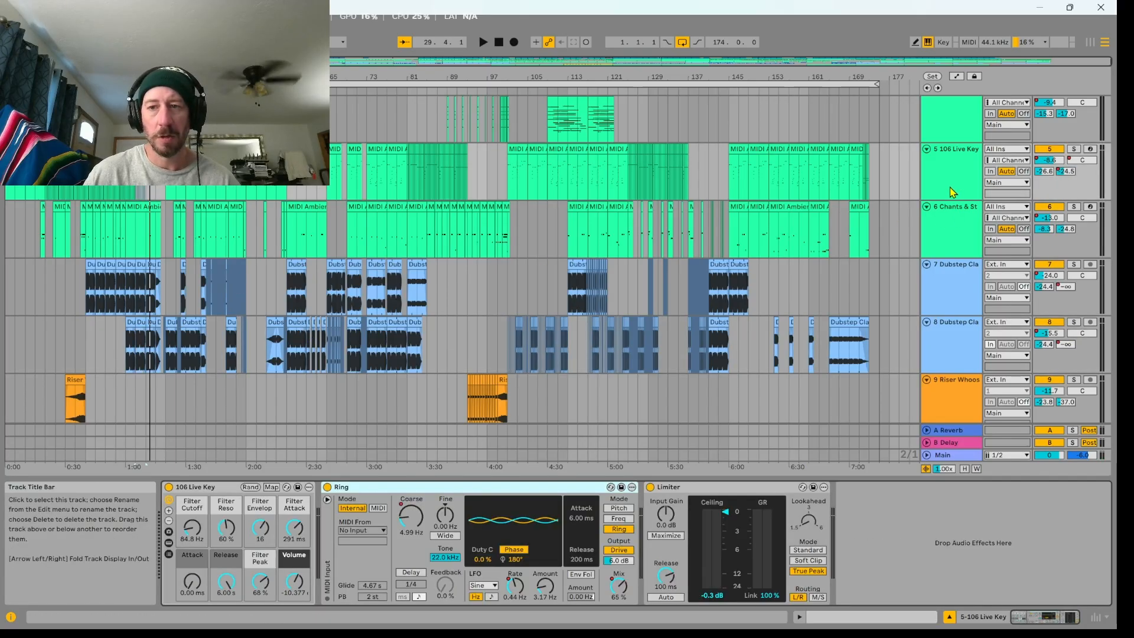
left_click(949, 232)
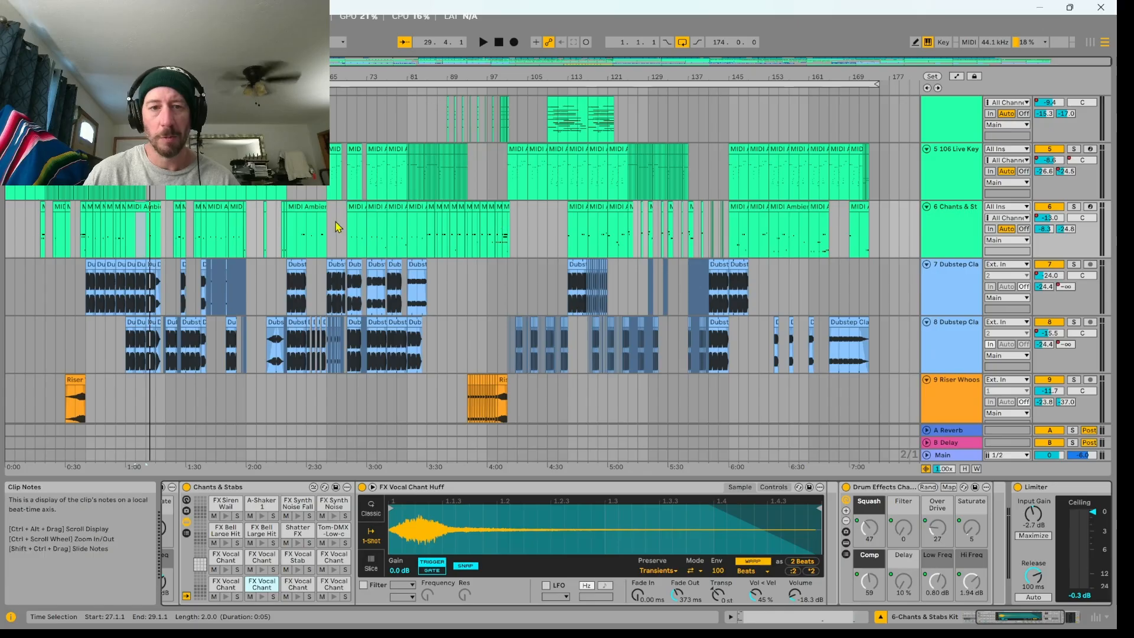
scroll(80, 230, "down", 3)
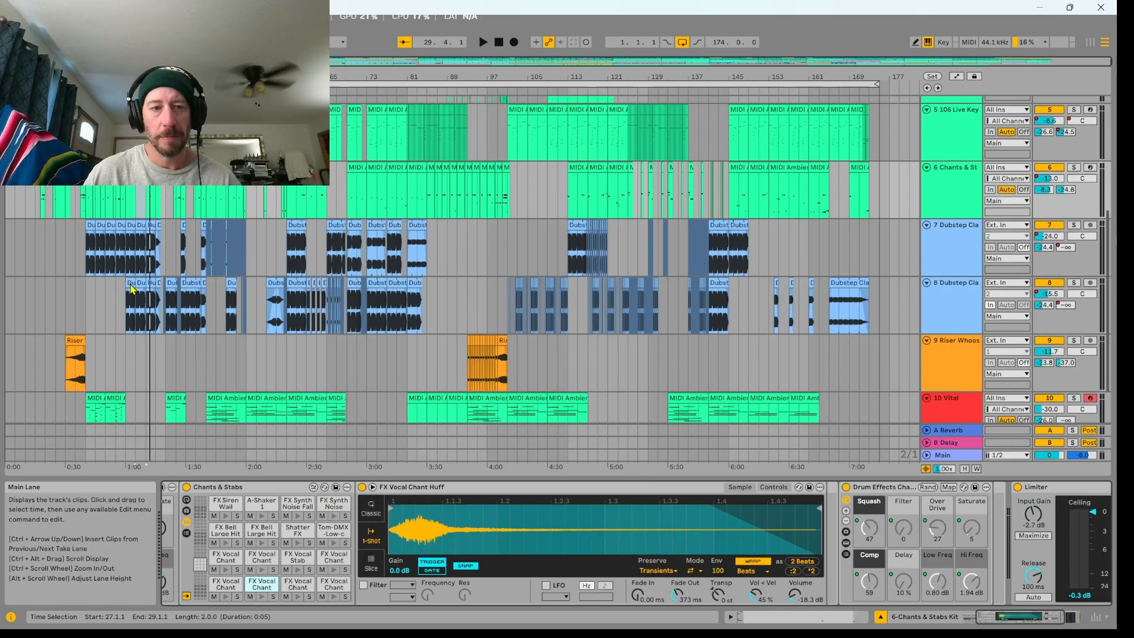
scroll(129, 310, "up", 5)
scroll(153, 231, "up", 4)
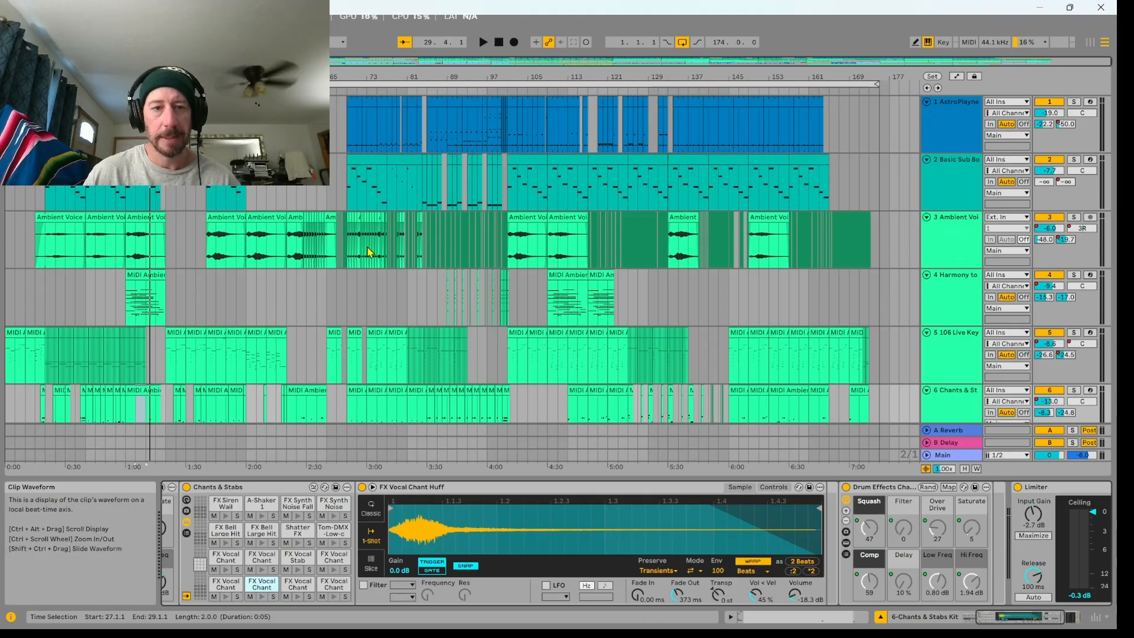
Show the effects on the Ambient Voice track and the samples of its short chopped clips around bars 85 and 86.
left_click(947, 248)
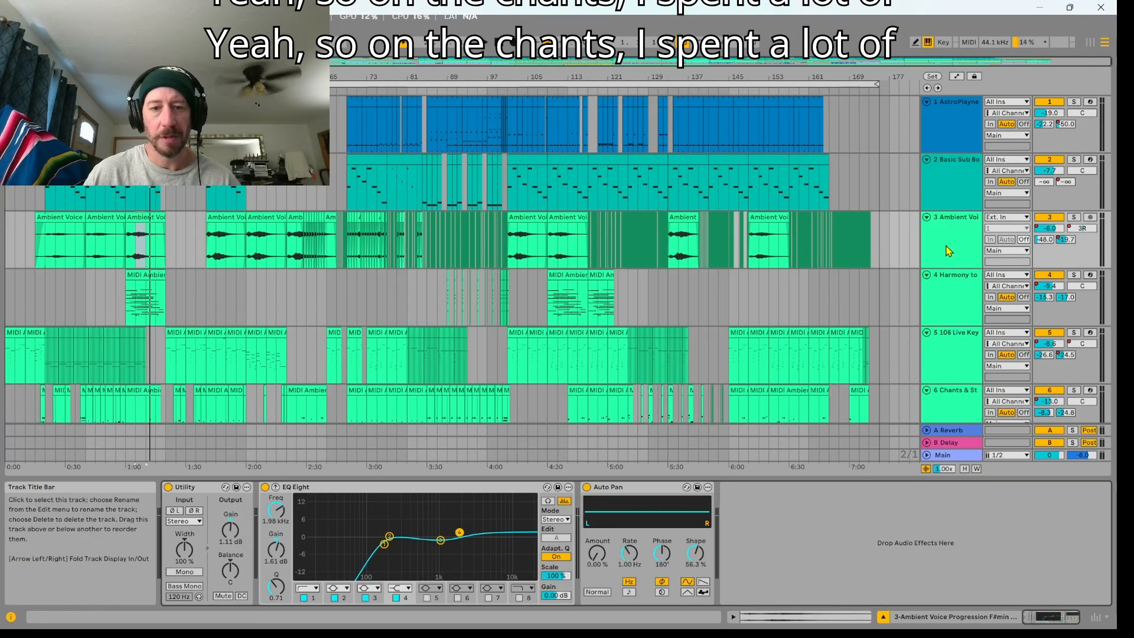
scroll(633, 235, "up", 10)
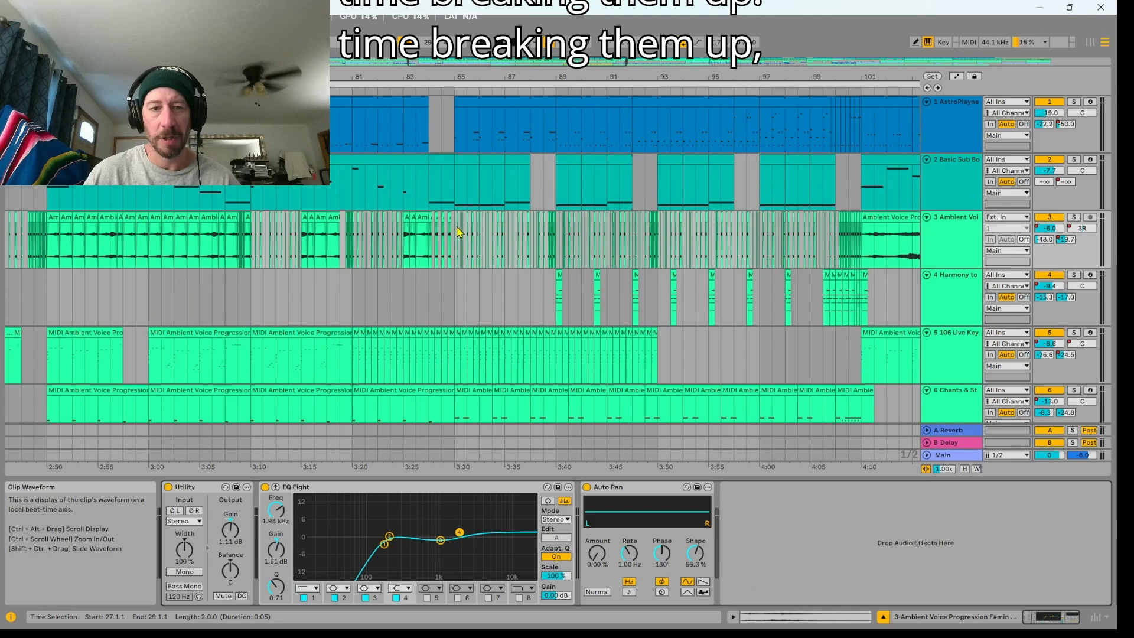
double_click(453, 220)
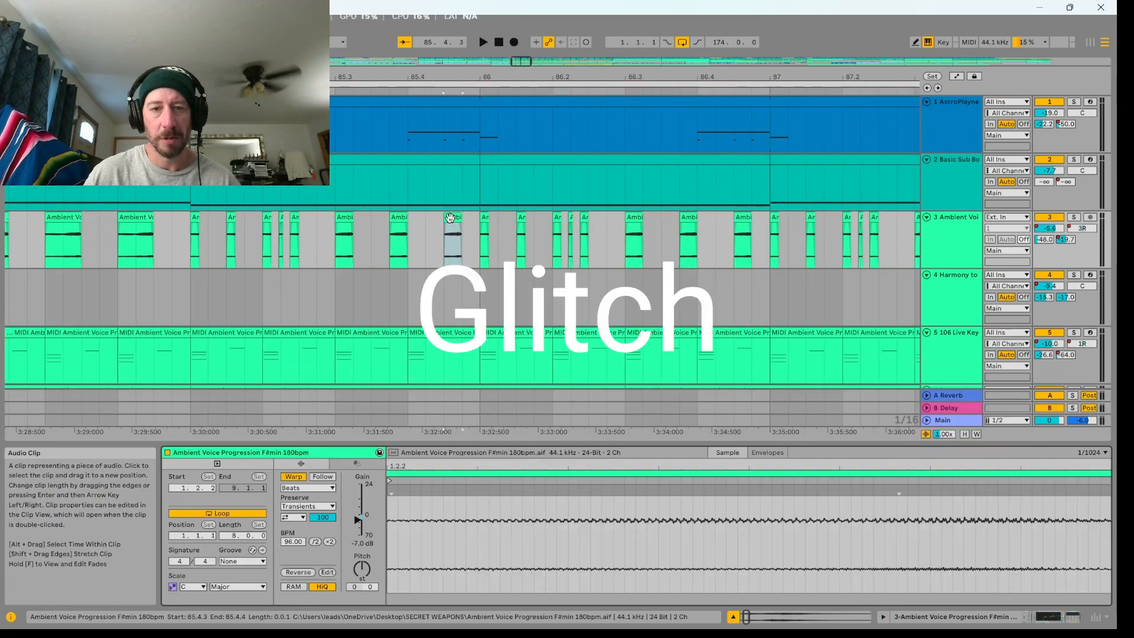
left_click(482, 236)
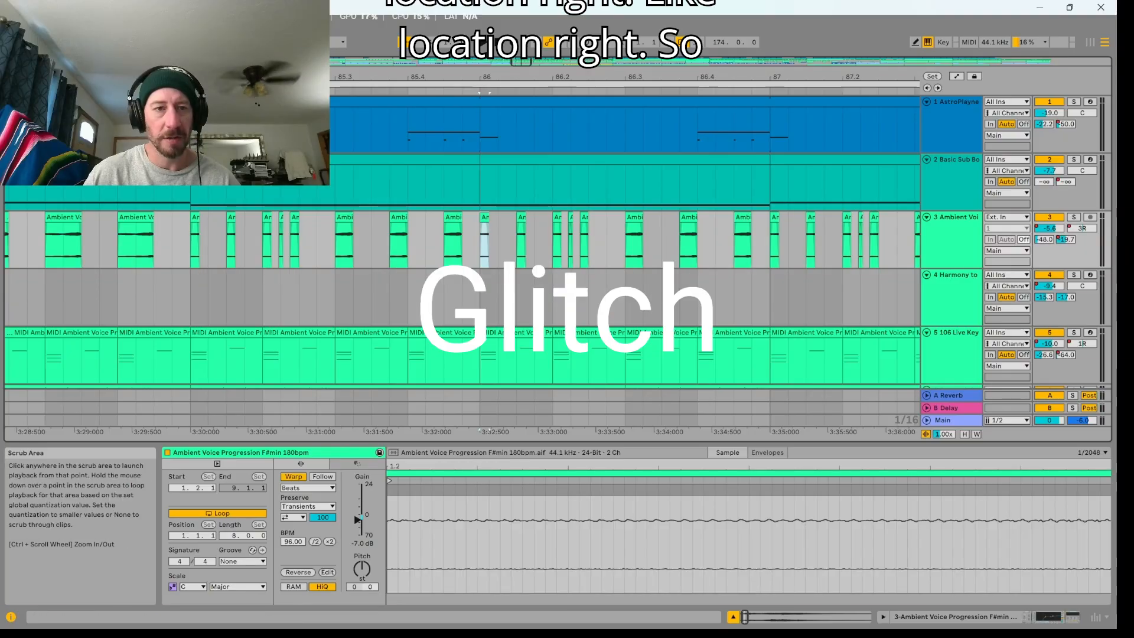
Play the chopped Ambient Voice clips from around bar 85 with their track soloed, then stop and unsolo it.
key("space")
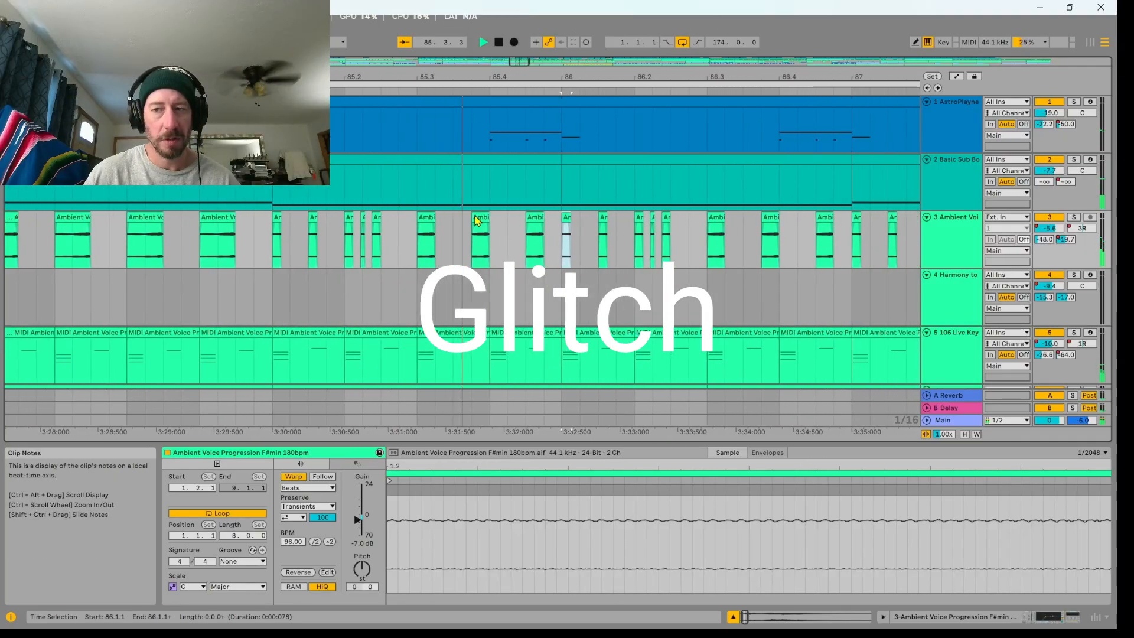
scroll(476, 223, "down", 3)
left_click(1074, 218)
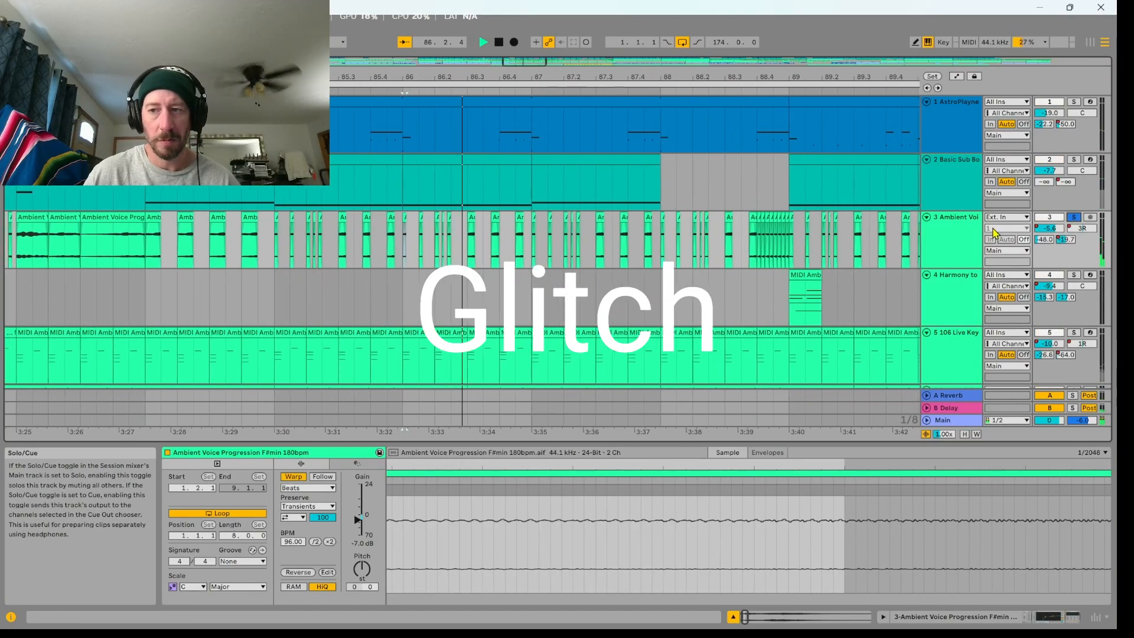
scroll(458, 249, "up", 3)
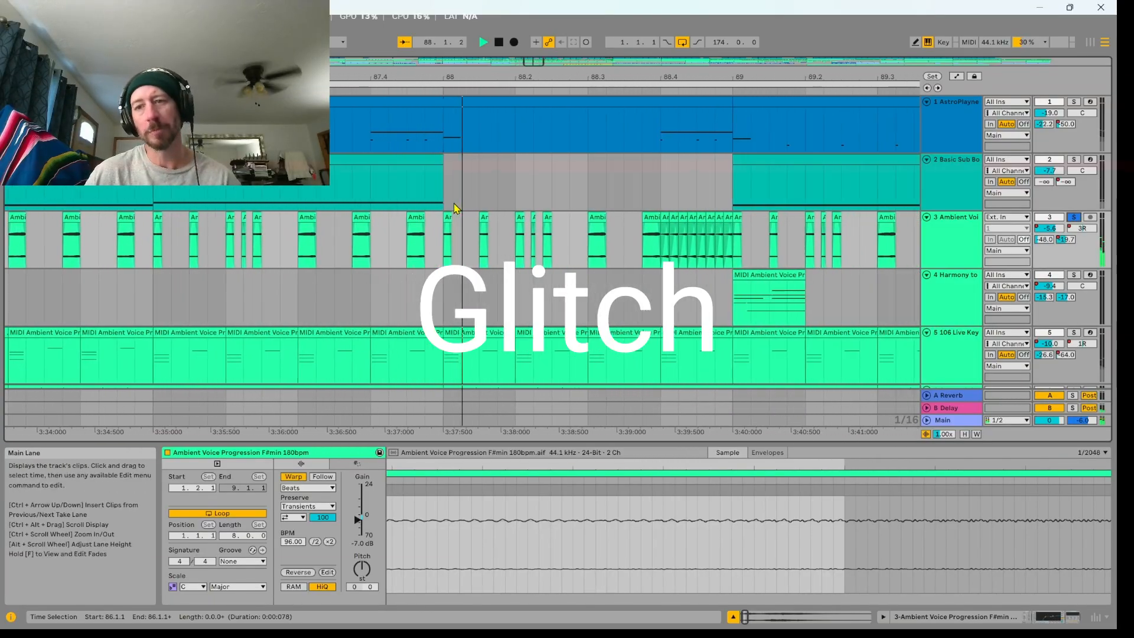
scroll(488, 211, "down", 3)
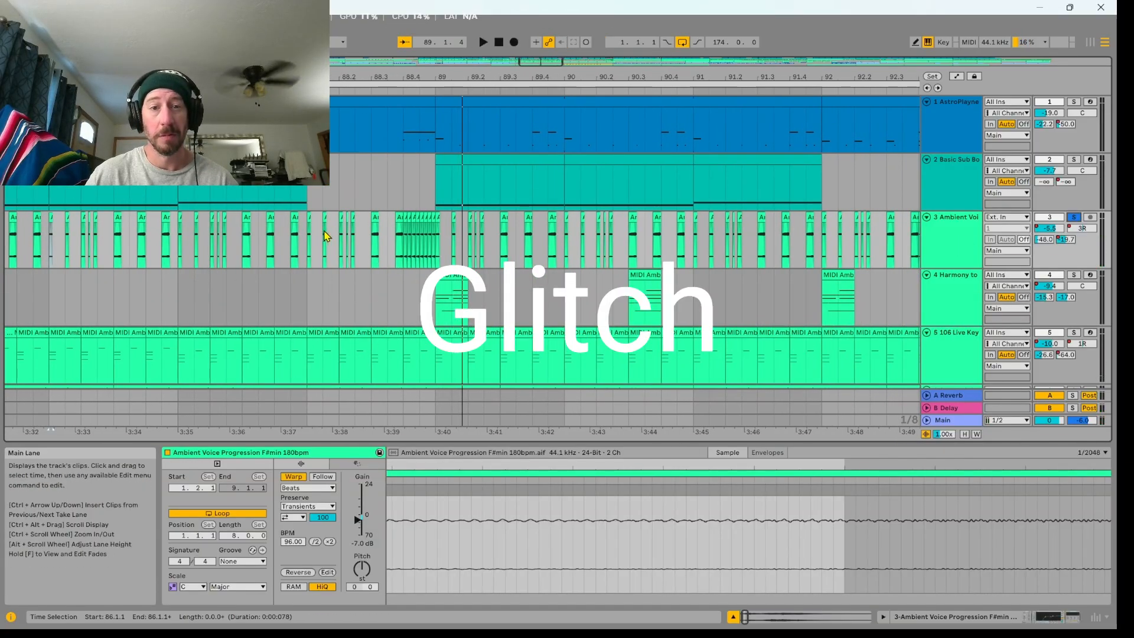
scroll(367, 251, "down", 10)
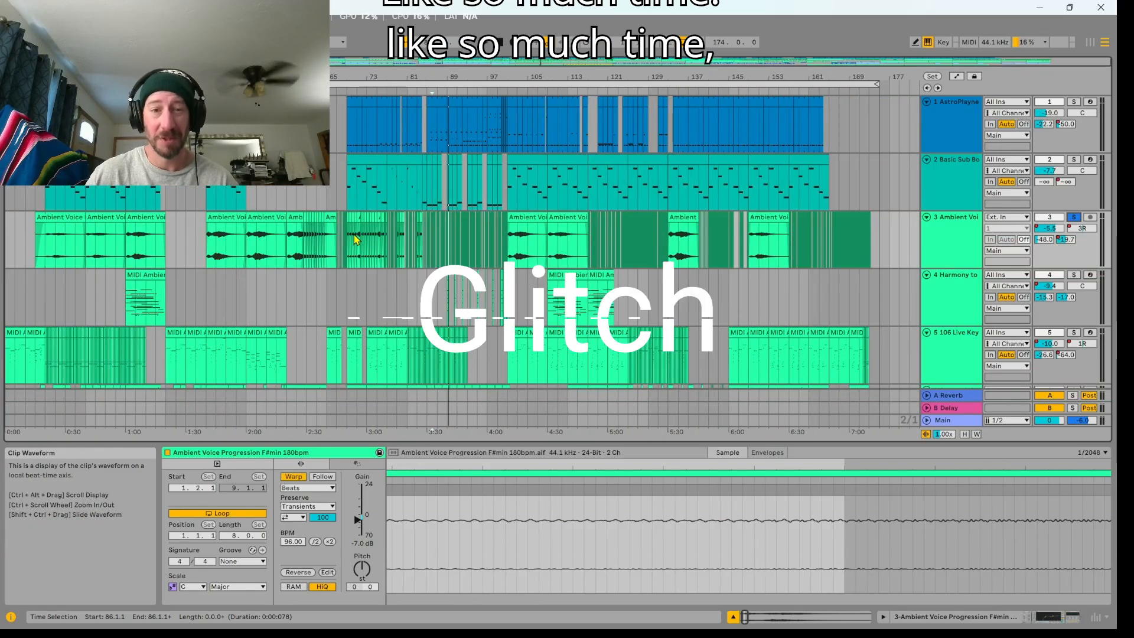
scroll(325, 268, "down", 5)
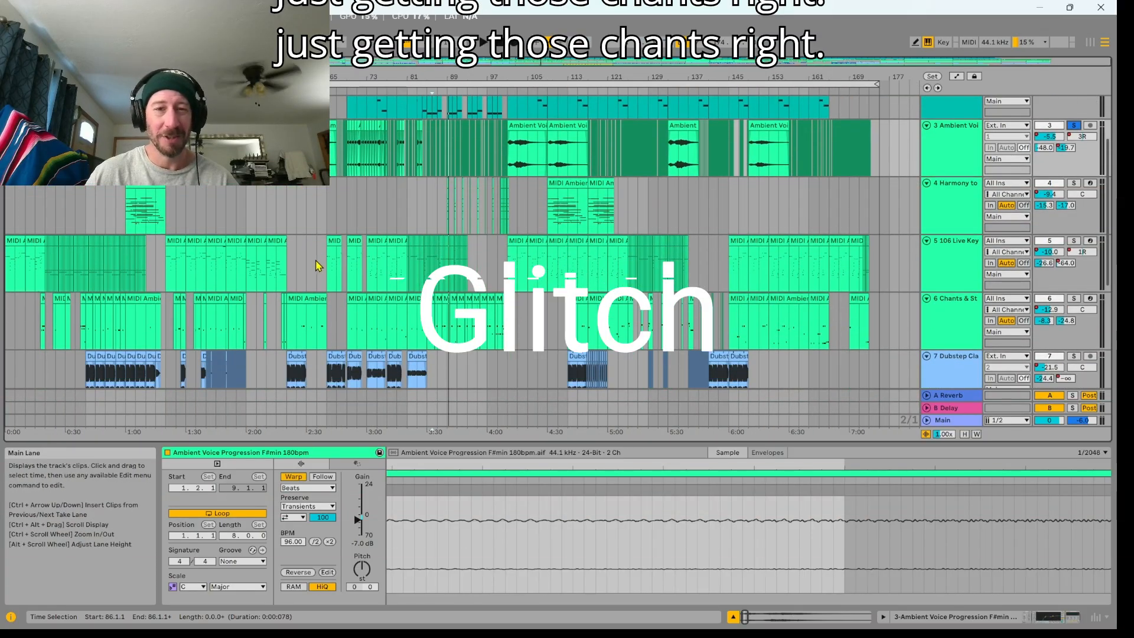
scroll(823, 240, "up", 5)
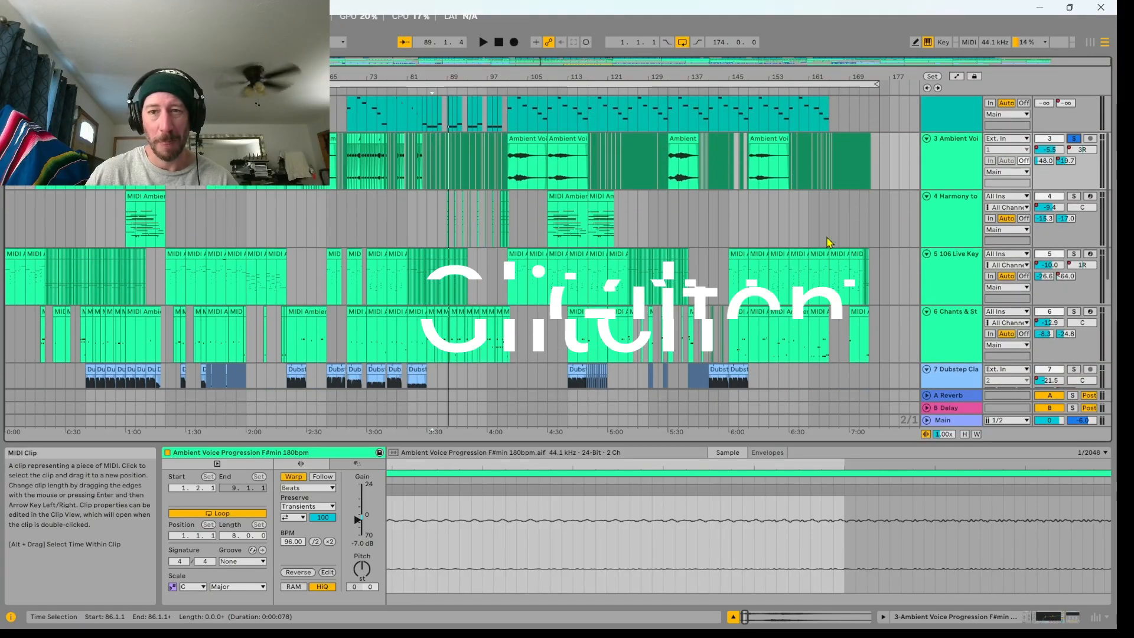
scroll(638, 239, "down", 5)
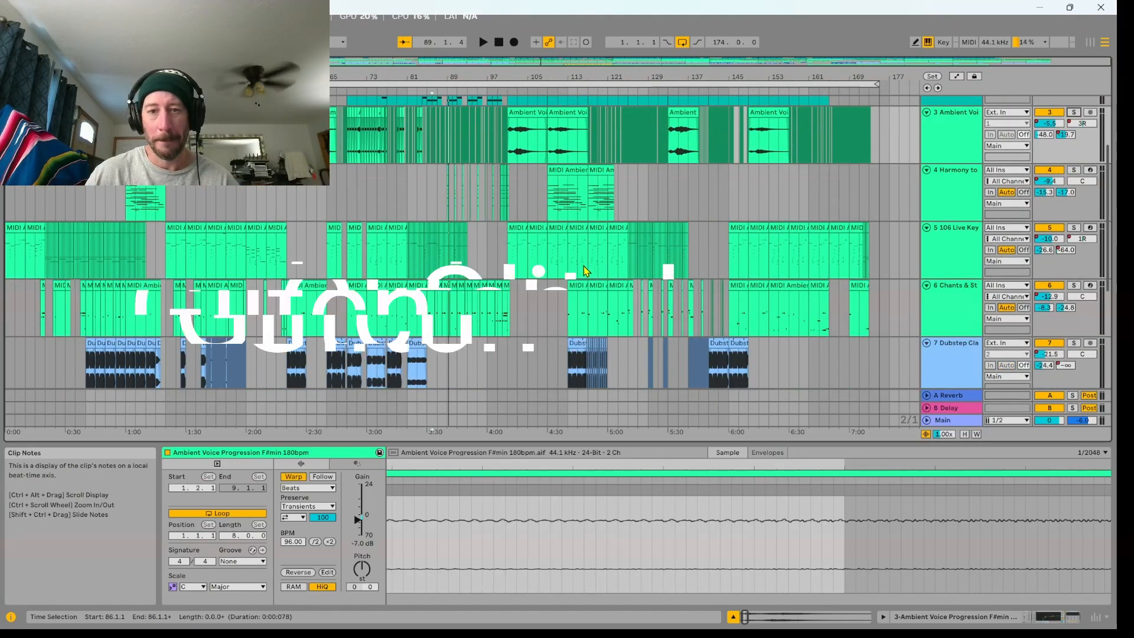
Show the sample of the first Dubstep Claps track's clip at bar 81 and play the arrangement from there.
scroll(488, 275, "up", 5)
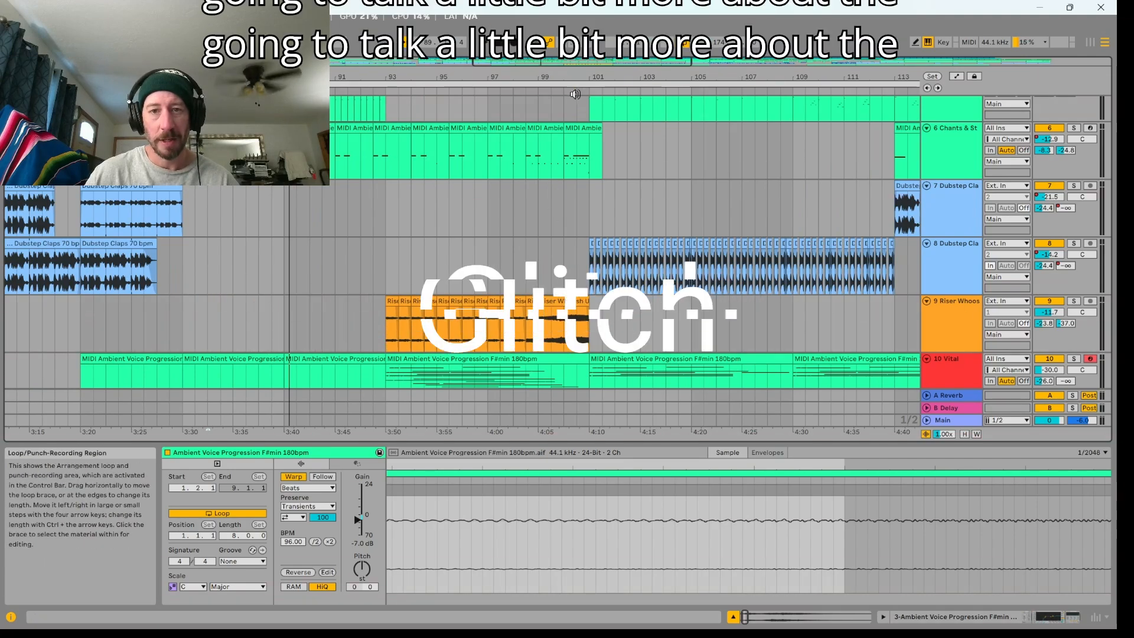
scroll(534, 212, "down", 5)
scroll(423, 217, "up", 3)
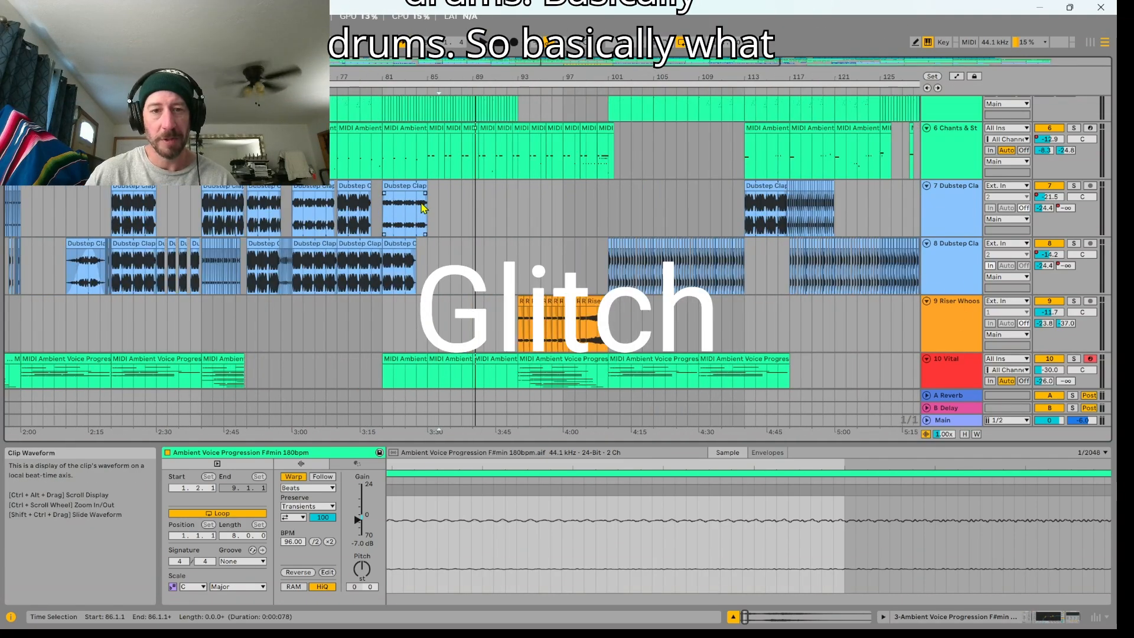
left_click(402, 185)
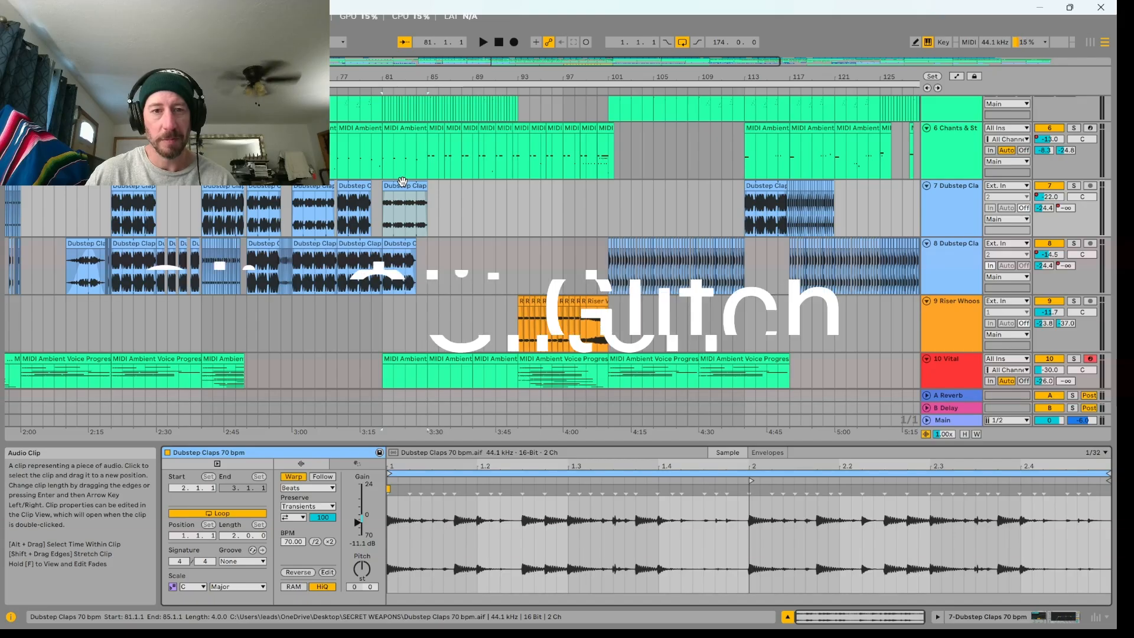
left_click(382, 91)
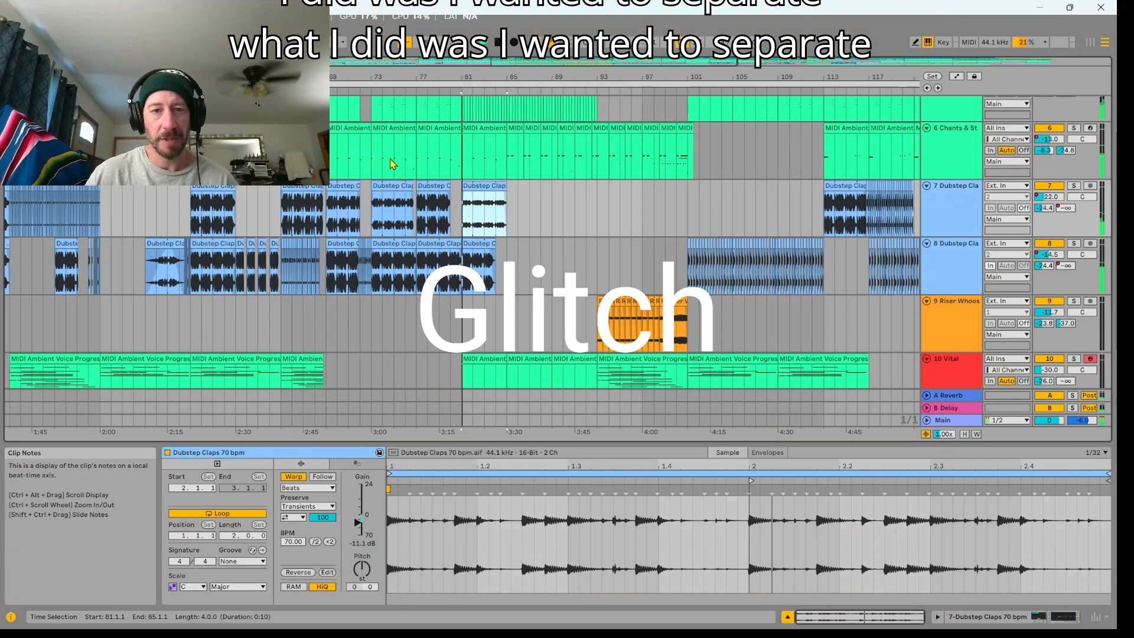
left_click(475, 244)
left_click(493, 186)
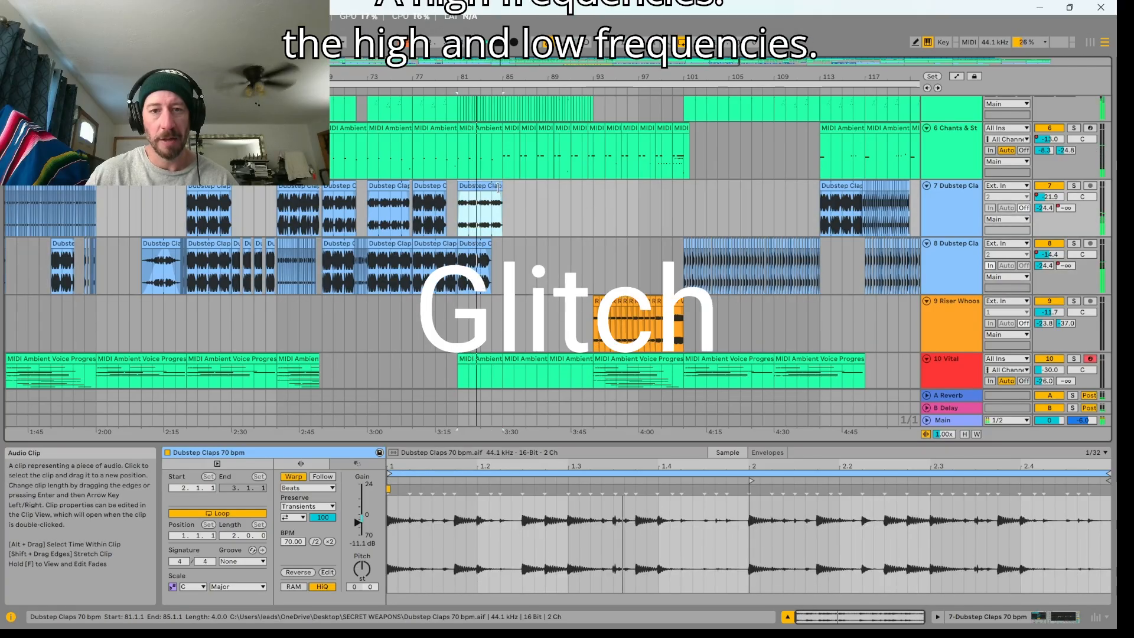
Show the first Dubstep Claps track's Rage Clipper and EQ Eight during playback up to bar 85, then stop.
left_click(949, 226)
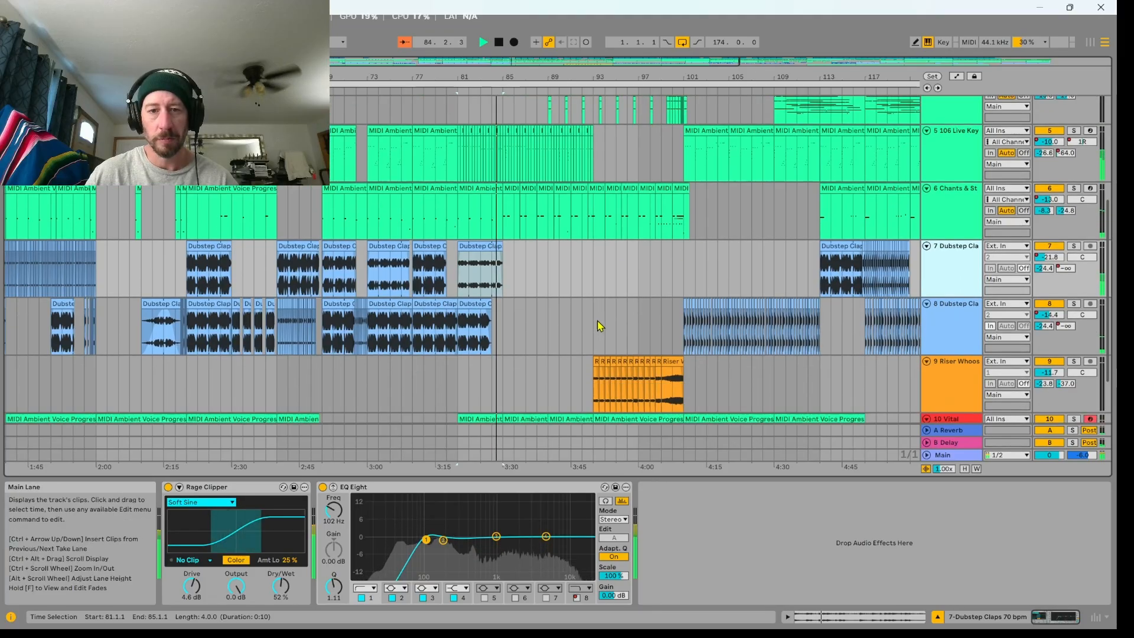
scroll(514, 286, "down", 1)
scroll(508, 279, "up", 3)
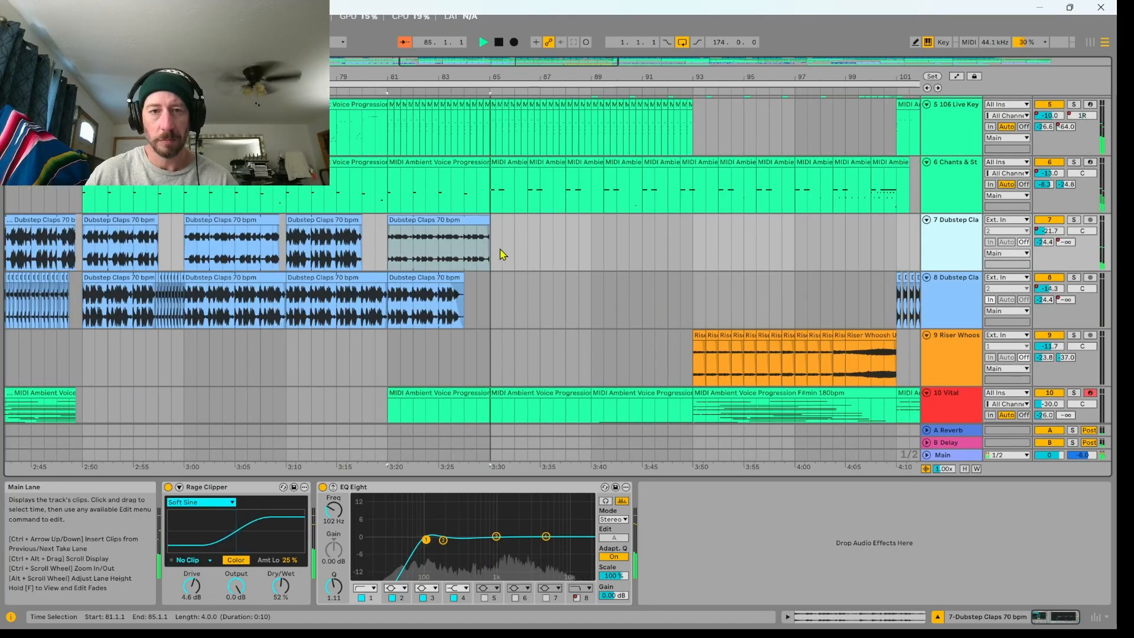
scroll(547, 278, "down", 5)
scroll(547, 279, "up", 8)
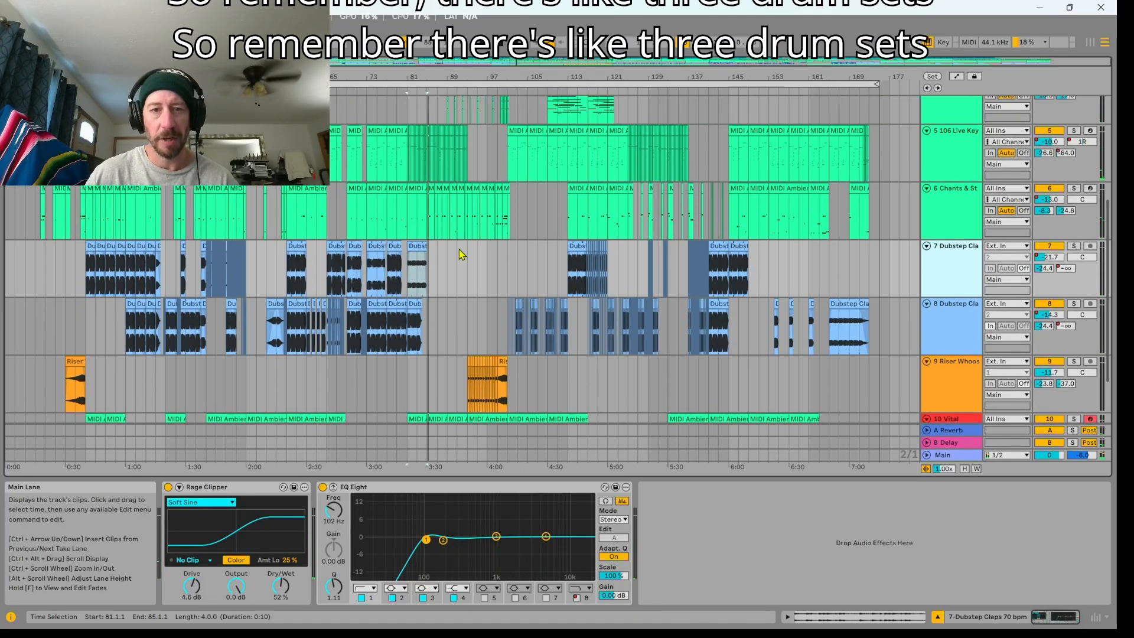
Compare the three drum sets by showing the devices of the AstroPlayne Kit track and both Dubstep Claps tracks.
scroll(429, 196, "up", 1)
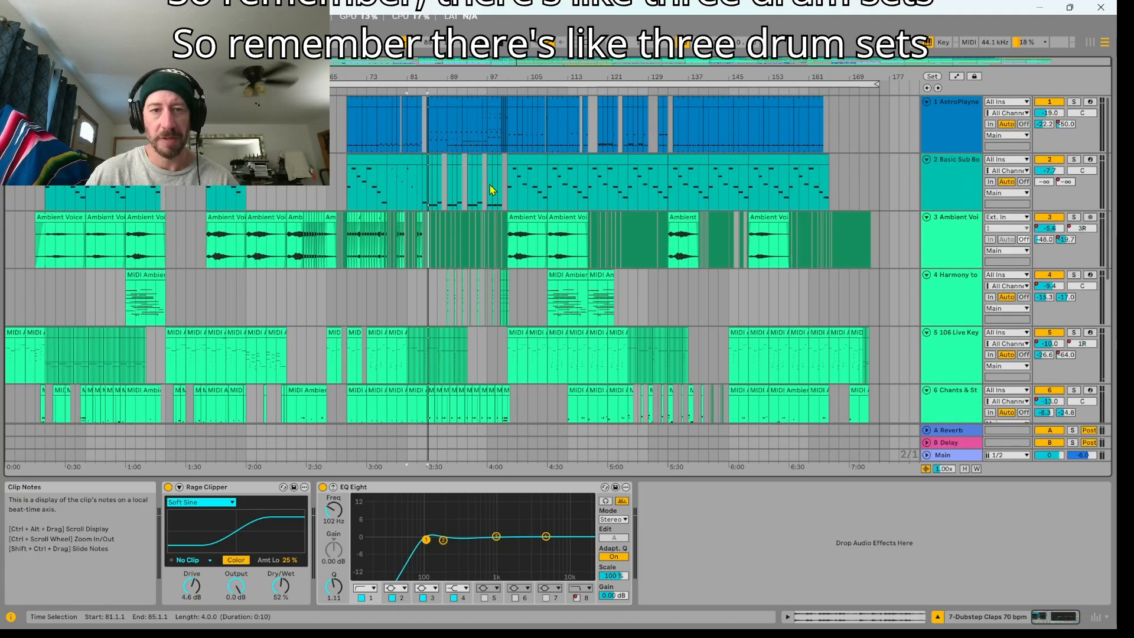
left_click(928, 143)
scroll(701, 196, "down", 8)
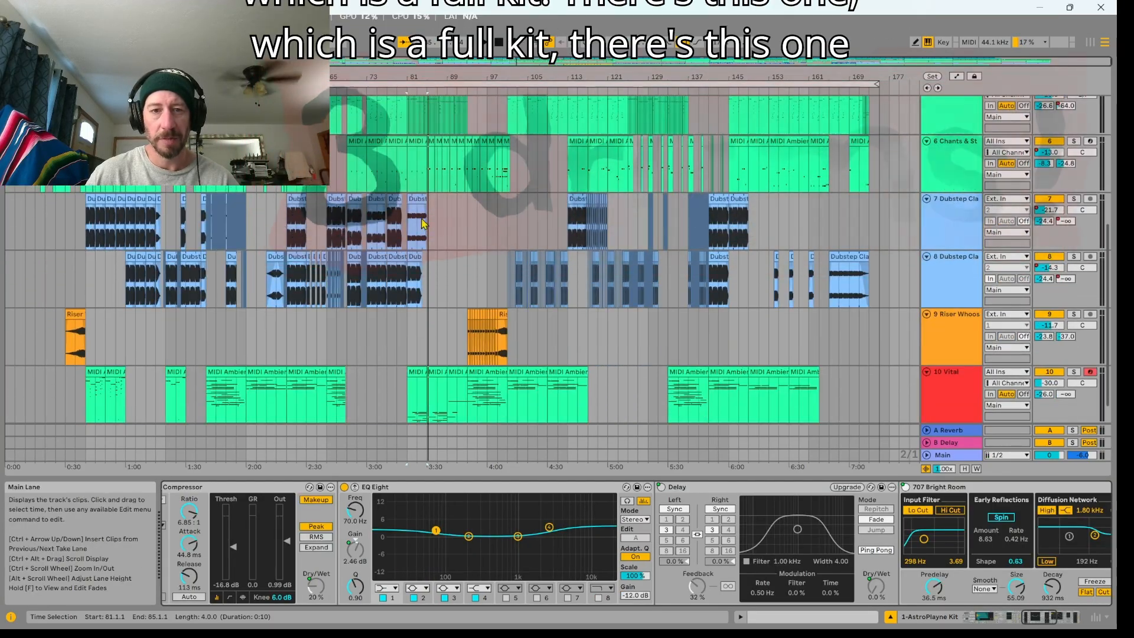
left_click(417, 236)
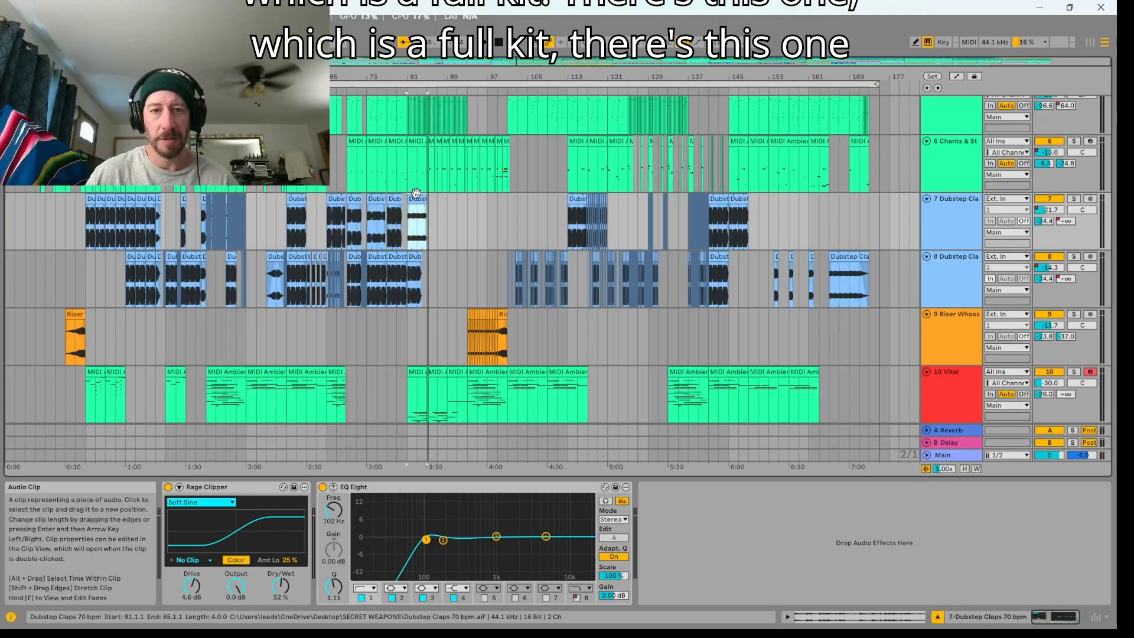
scroll(415, 253, "down", 1)
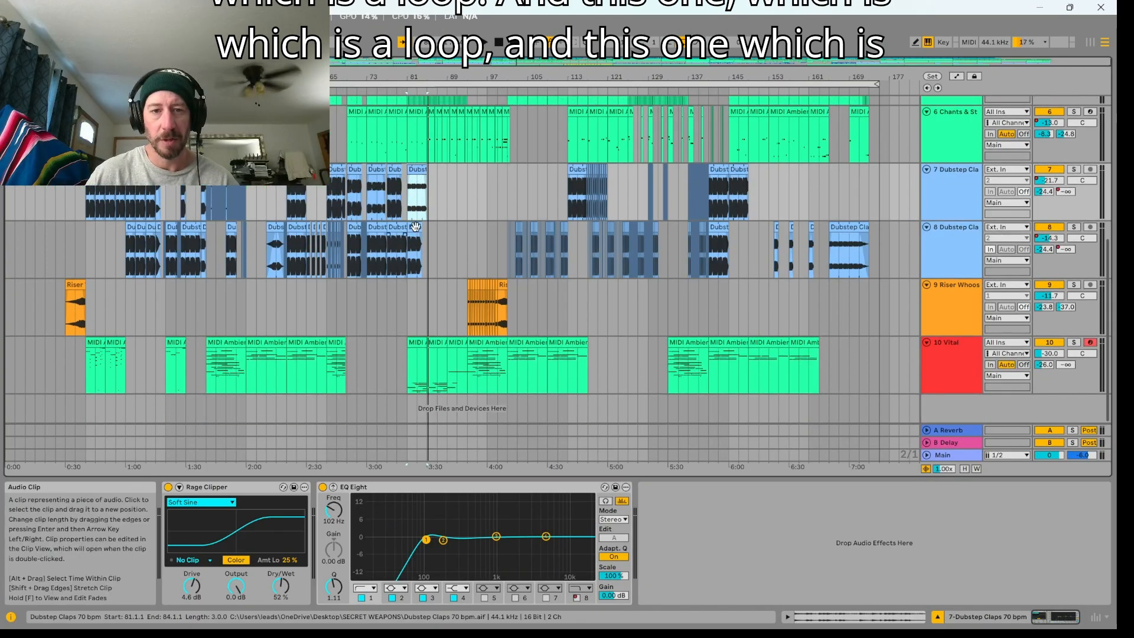
left_click(415, 227)
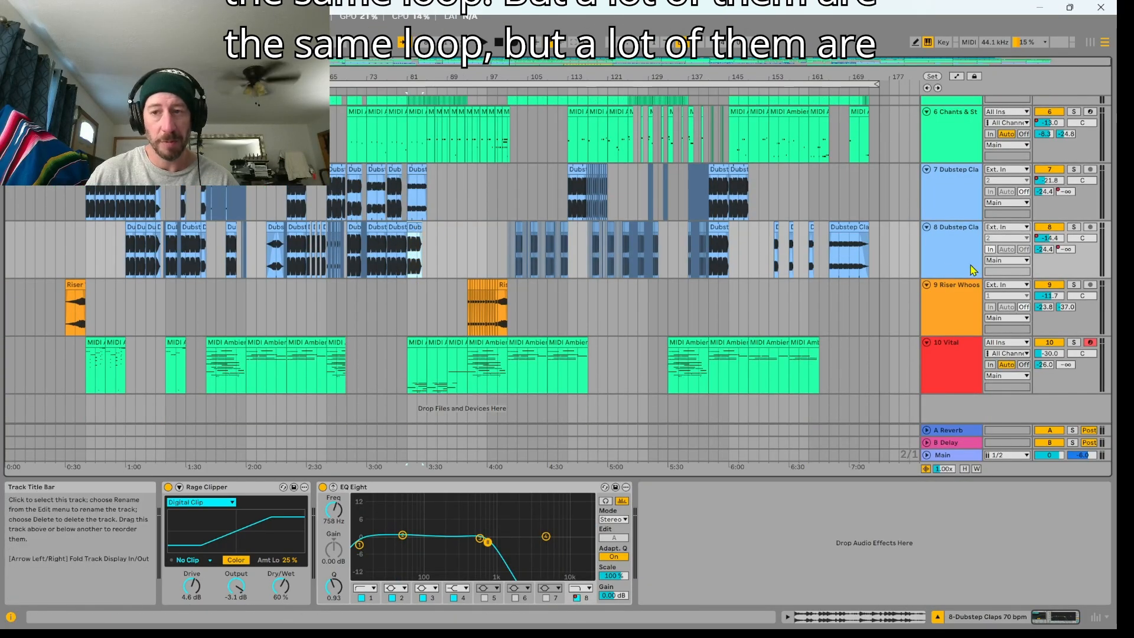
Show the samples of the second Dubstep Claps track's clips at bars 141 and 138, and select the first Dubstep Claps track.
left_click(712, 243)
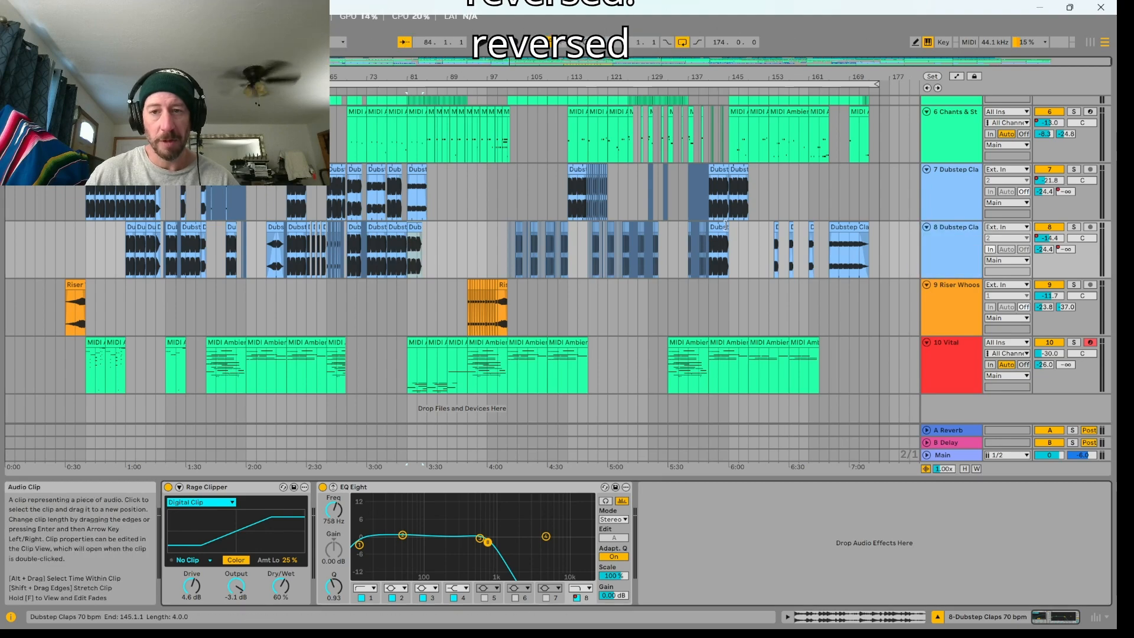
double_click(721, 225)
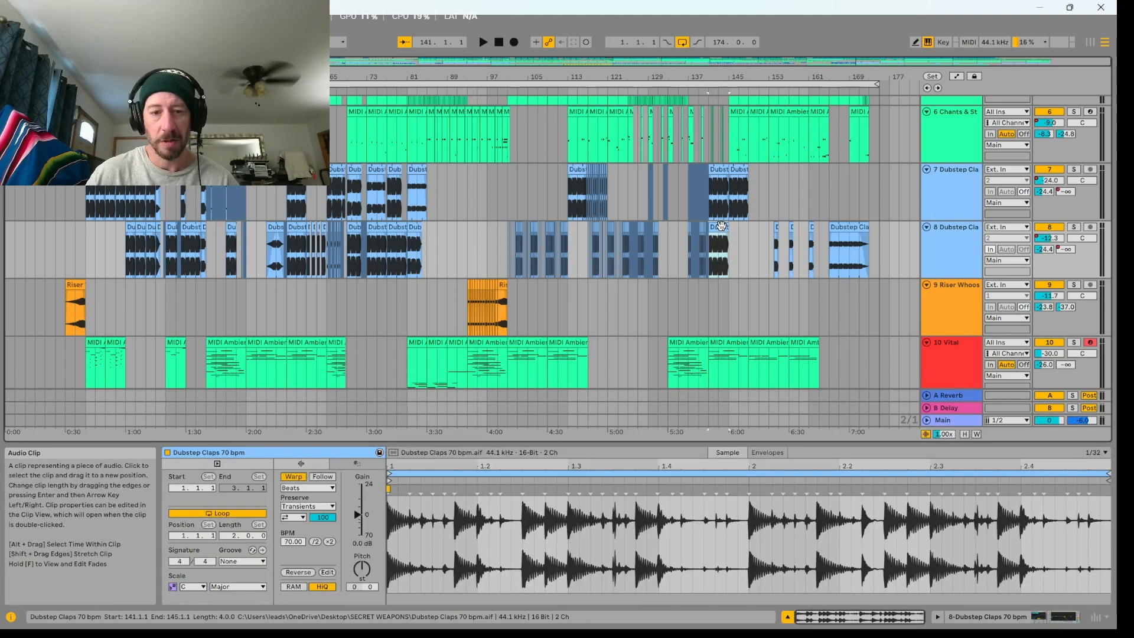
left_click(697, 230)
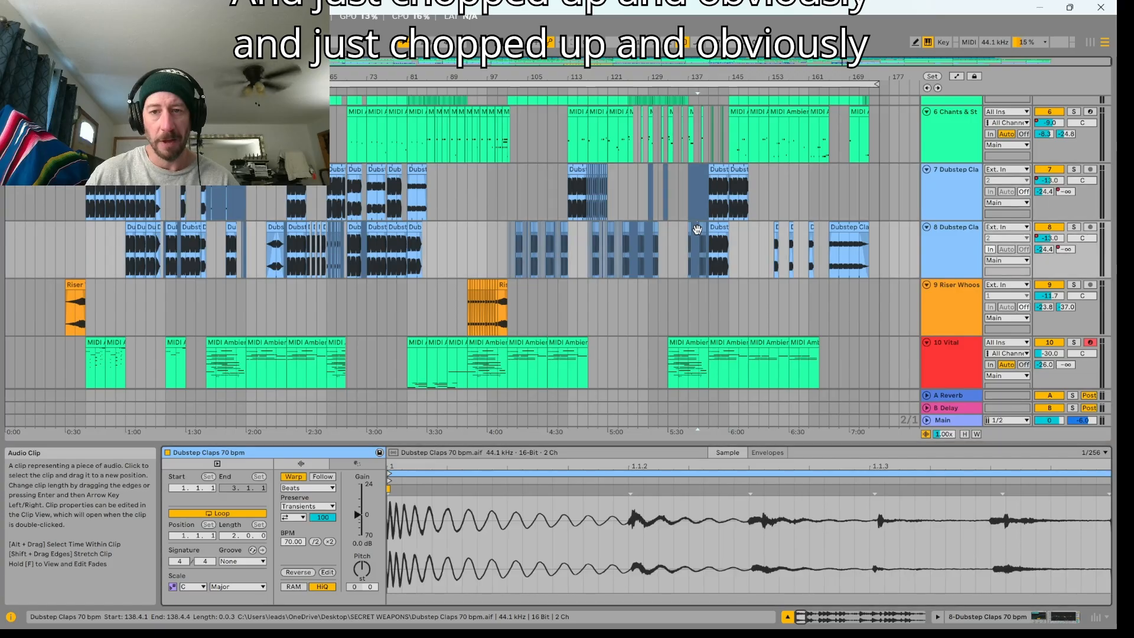
left_click(945, 192)
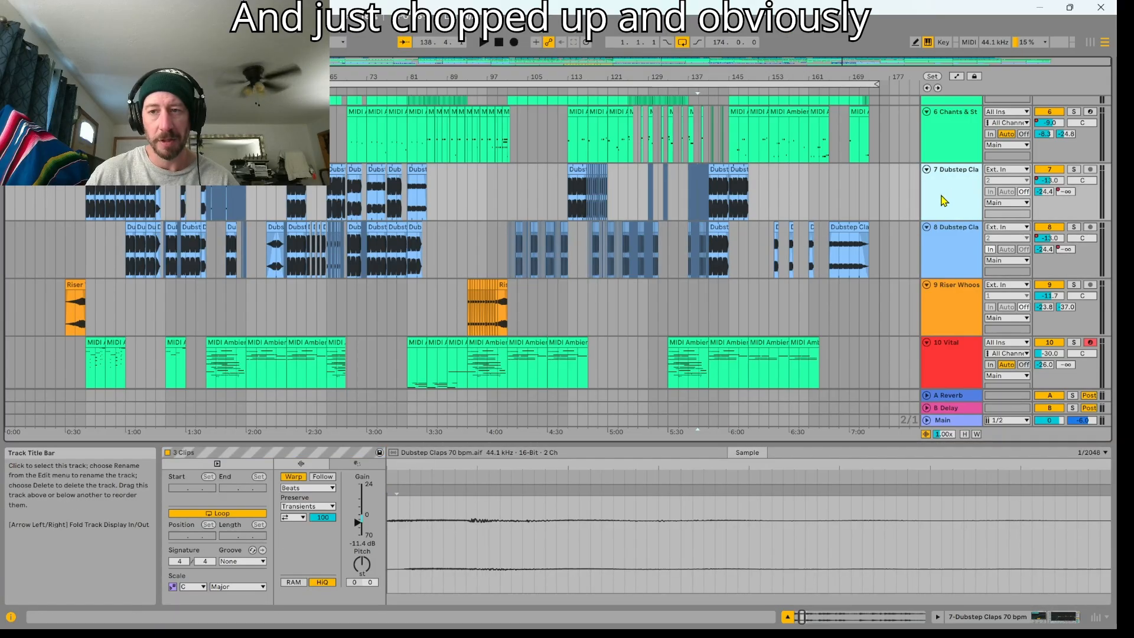
Show the second Dubstep Claps track's Rage Clipper and EQ Eight to compare them with the first claps track.
scroll(943, 201, "up", 4)
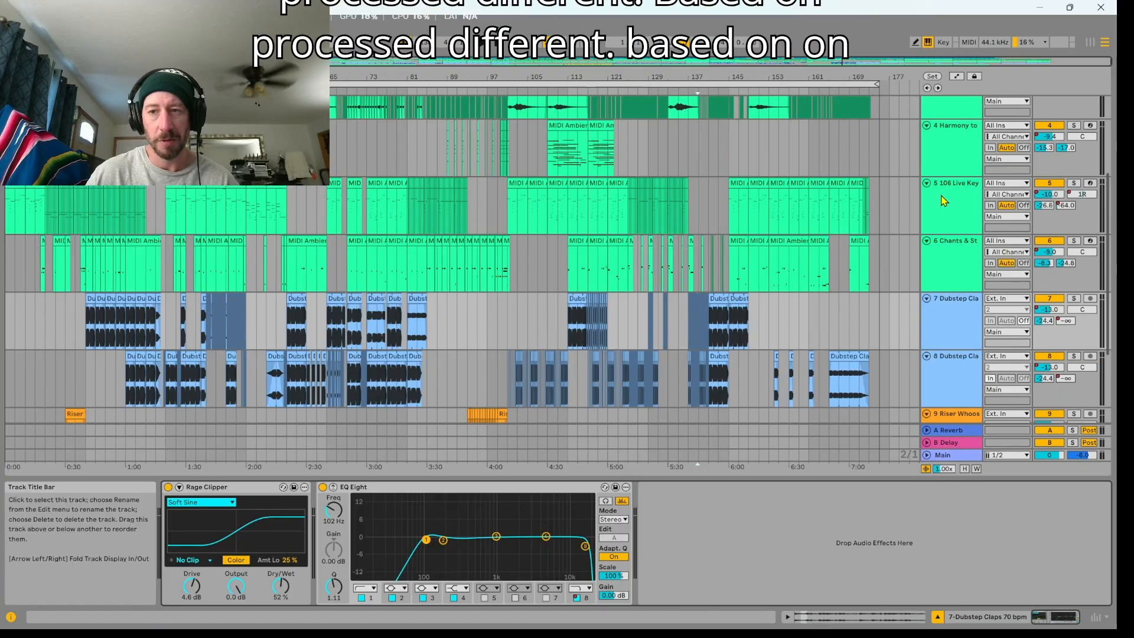
left_click(957, 396)
scroll(484, 300, "down", 3)
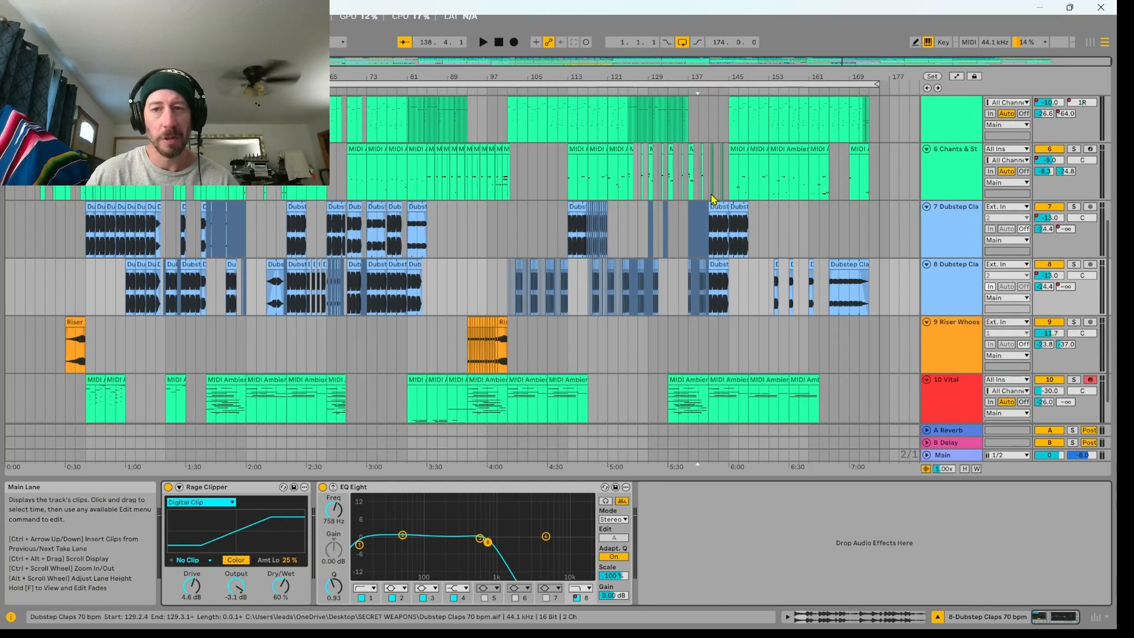
Show the devices of the Chants & Stabs, 106 Live Key and Harmony to MIDI tracks.
left_click(944, 185)
scroll(941, 166, "up", 1)
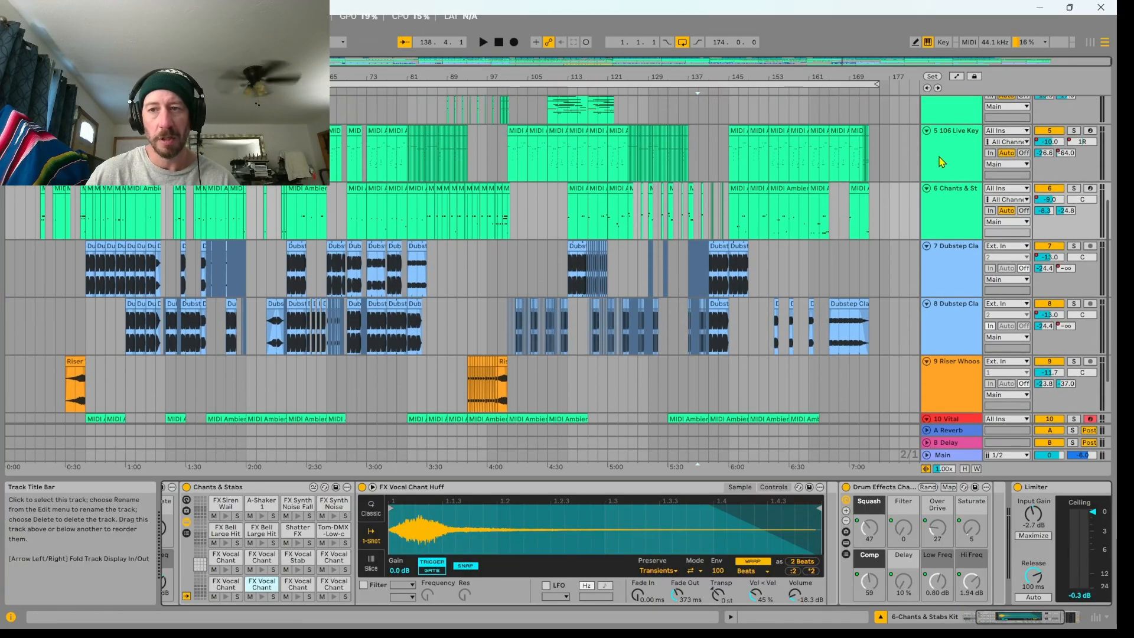
left_click(940, 159)
scroll(938, 171, "up", 1)
left_click(945, 157)
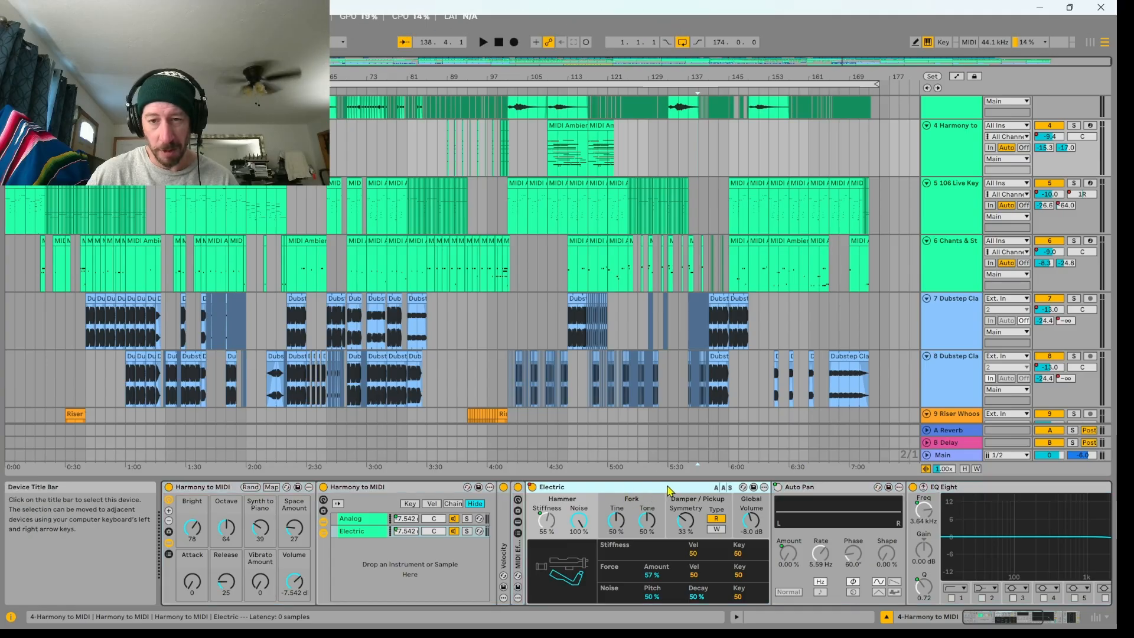
Play the soloed Harmony to MIDI track from bar 109, compare it with the Electric device off and on, and unsolo it.
left_click(553, 123)
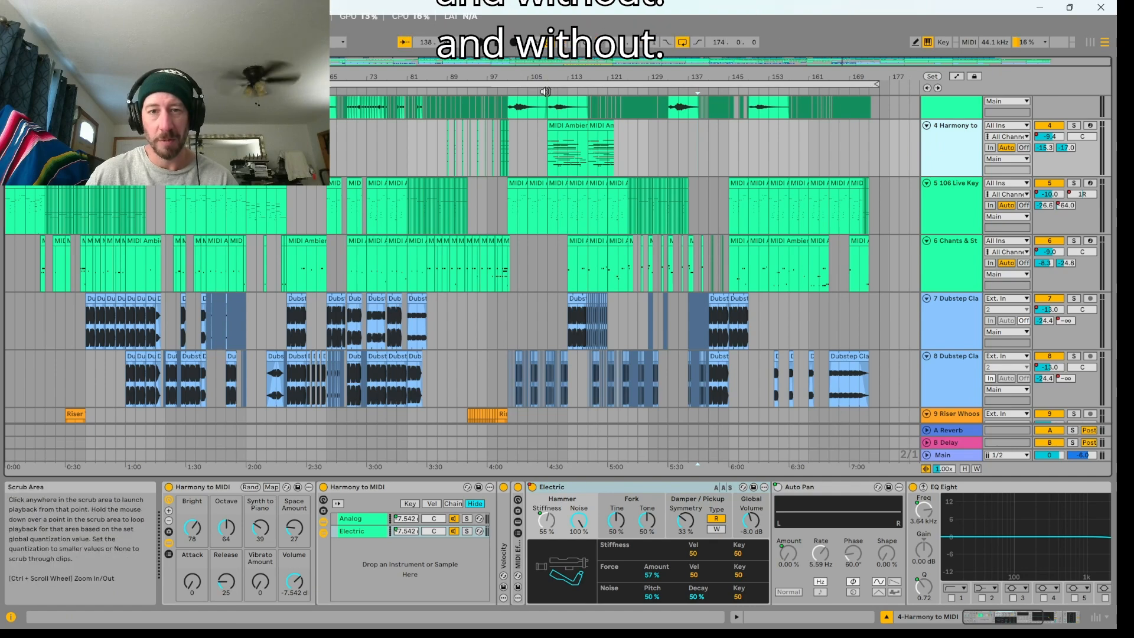
key("space")
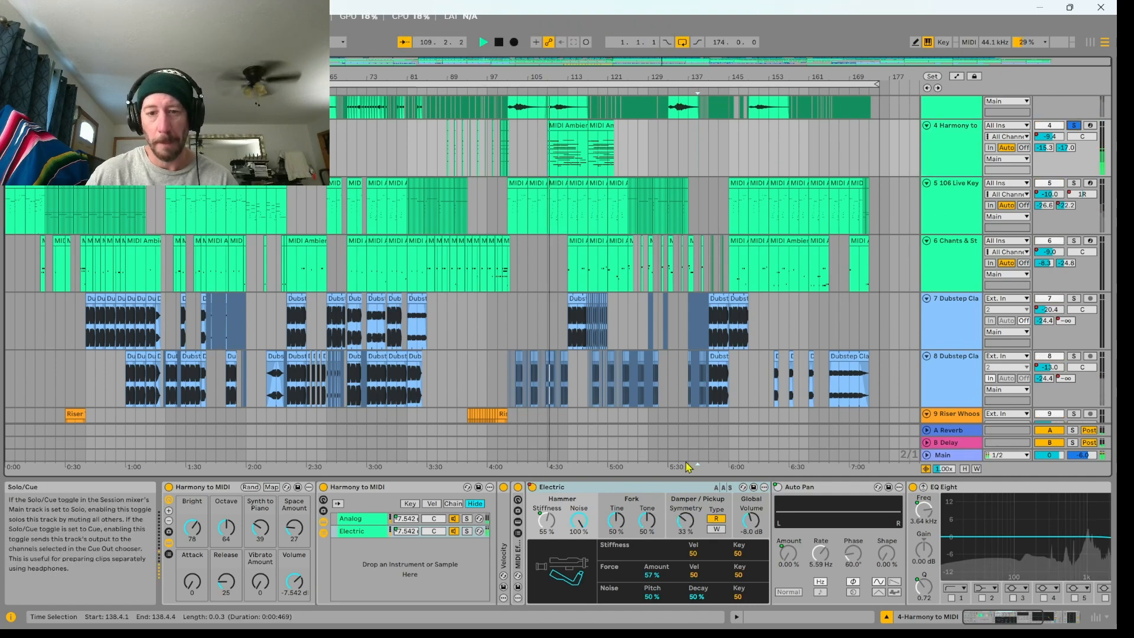
left_click(533, 488)
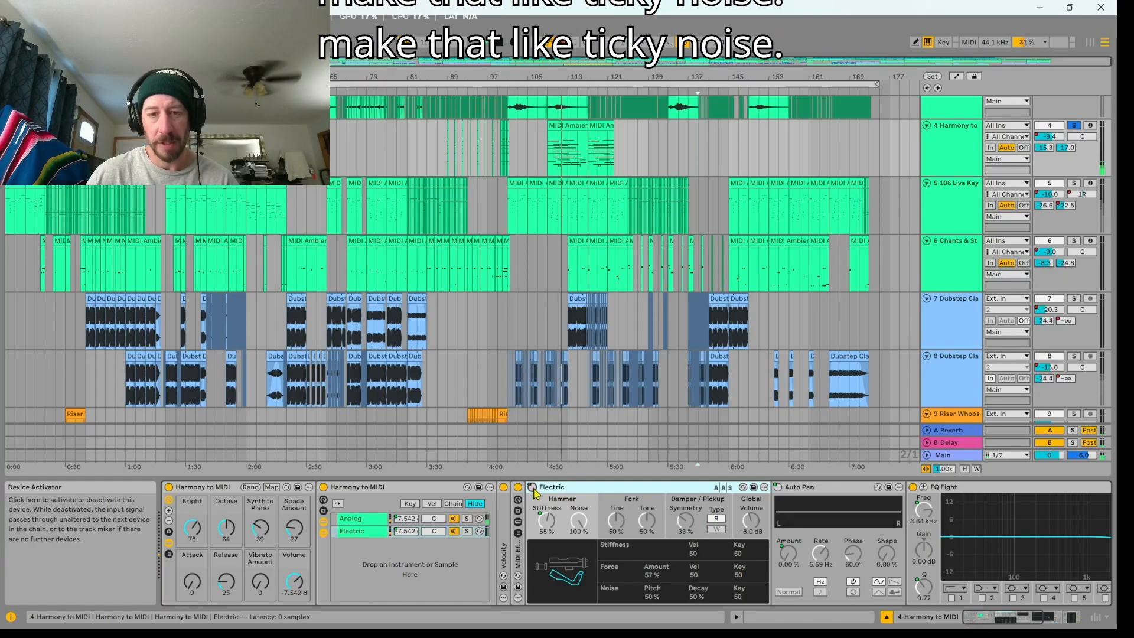
left_click(533, 489)
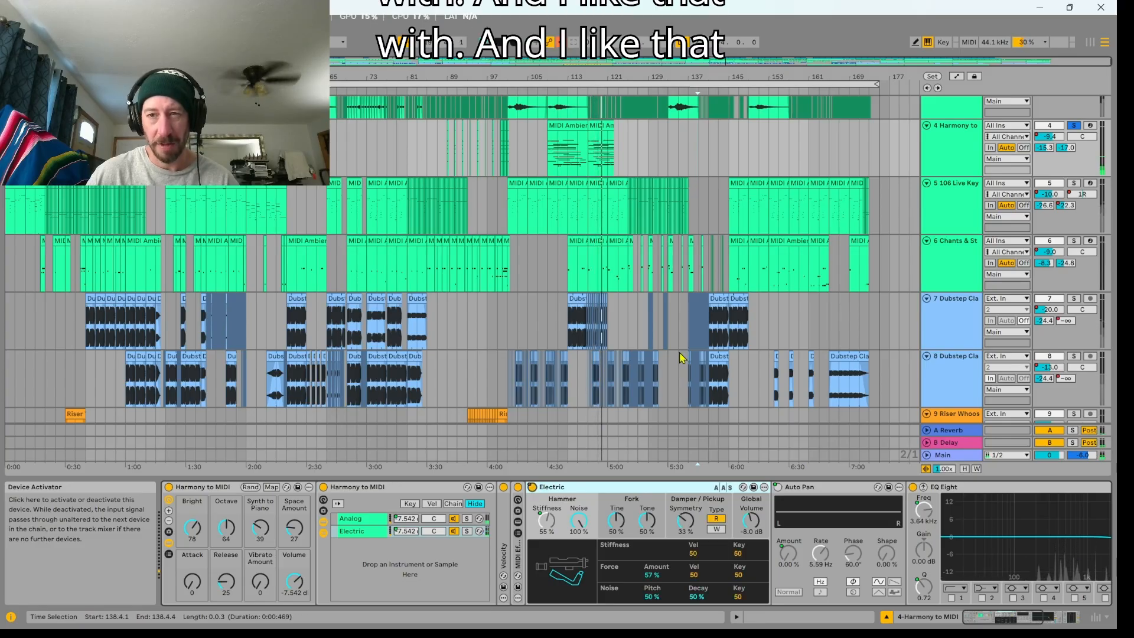
left_click(1074, 126)
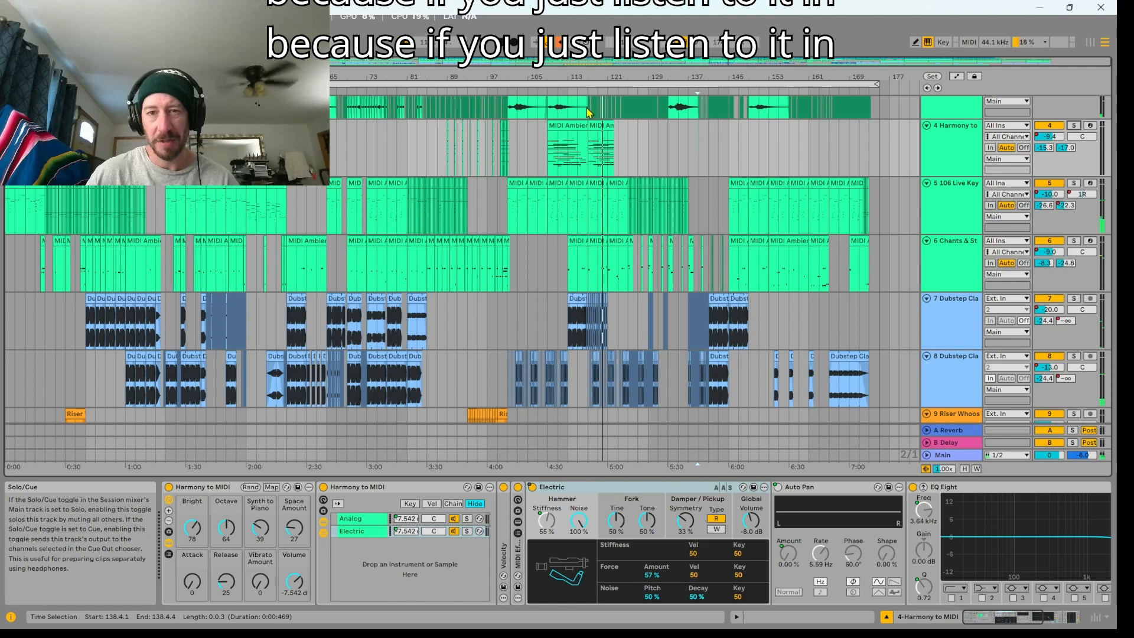
Replay the full arrangement from bar 109 while pointing out the Harmony to MIDI clips at bars 109 and 117.
left_click(547, 90)
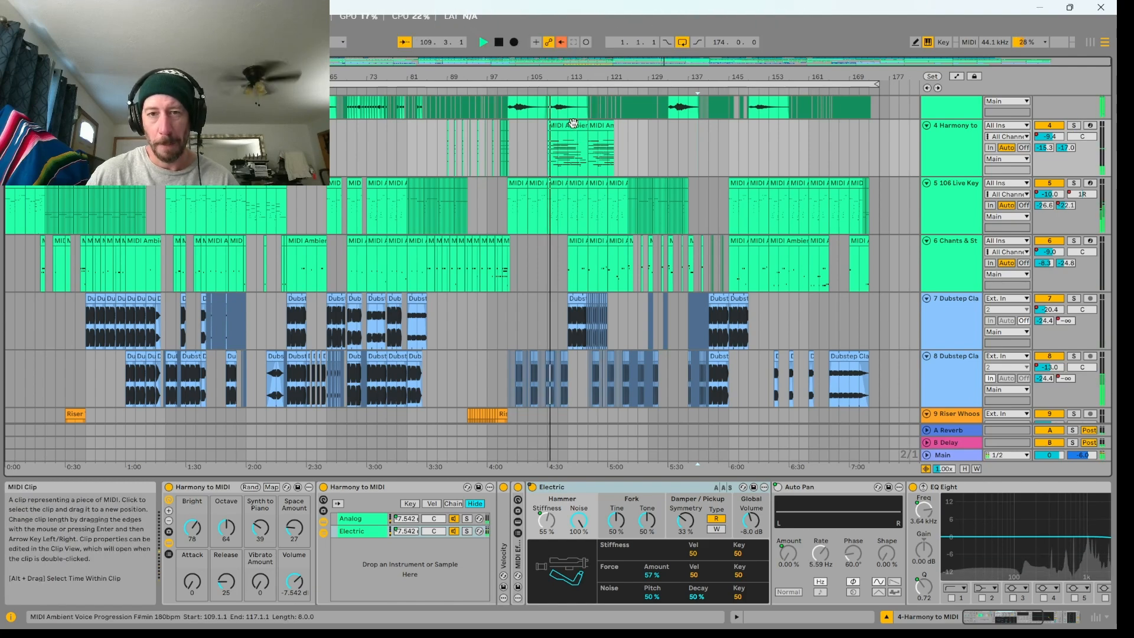
left_click(600, 125)
left_click(561, 124)
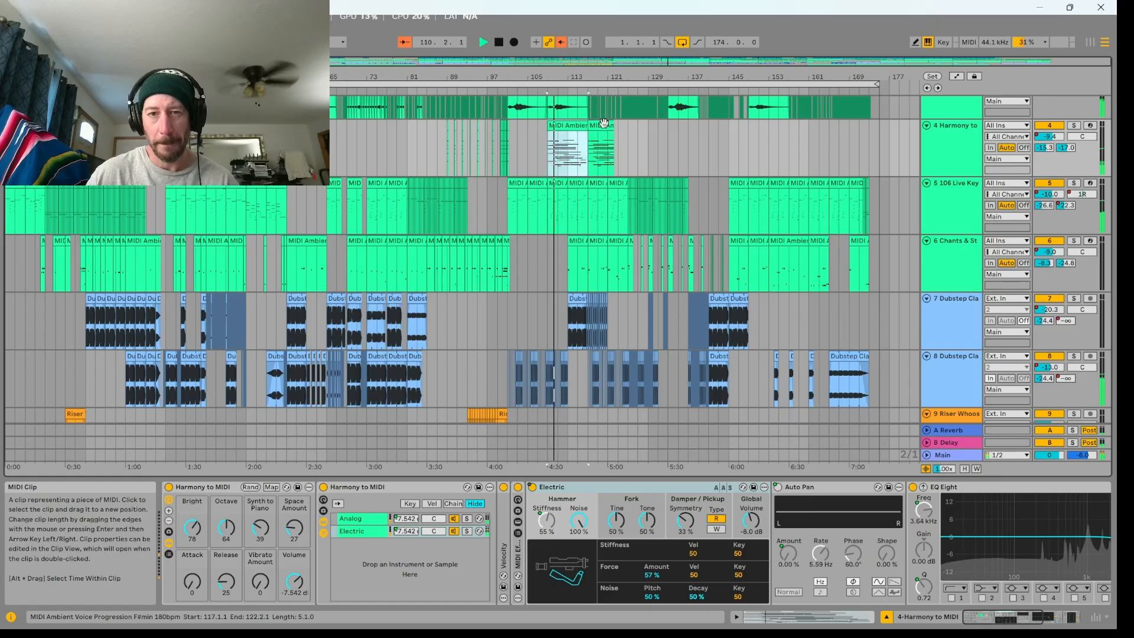
left_click(566, 137)
left_click(570, 126)
left_click(599, 125)
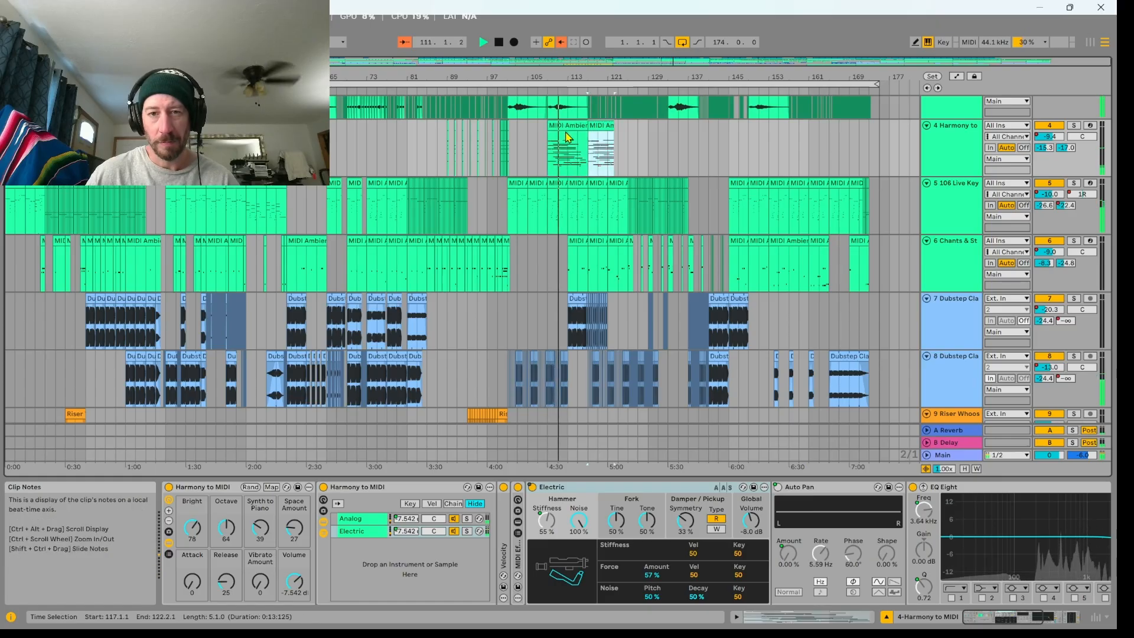
left_click(576, 126)
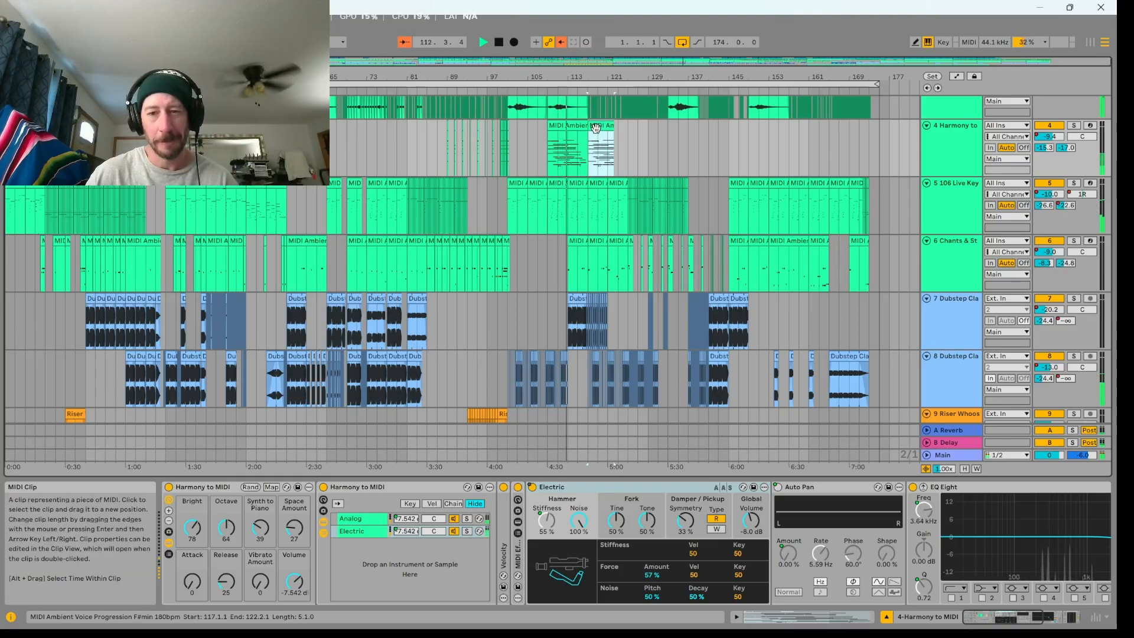
double_click(955, 169)
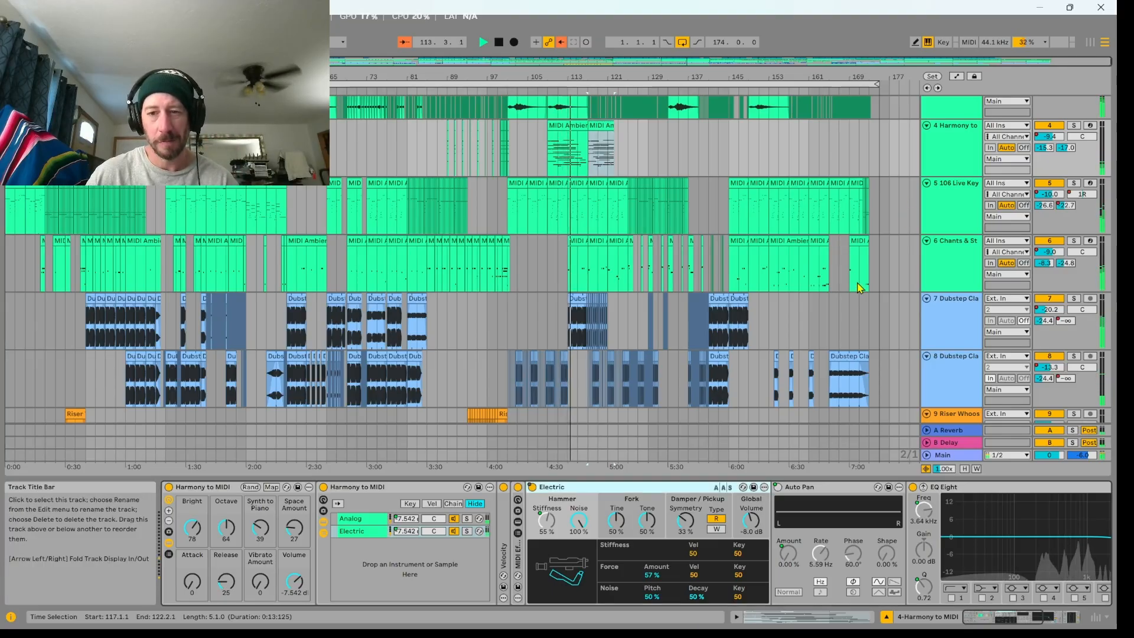
Try raising the Harmony to MIDI rack's Volume macro to -5.337 dB, and undo the change.
left_click_drag(294, 581, 294, 564)
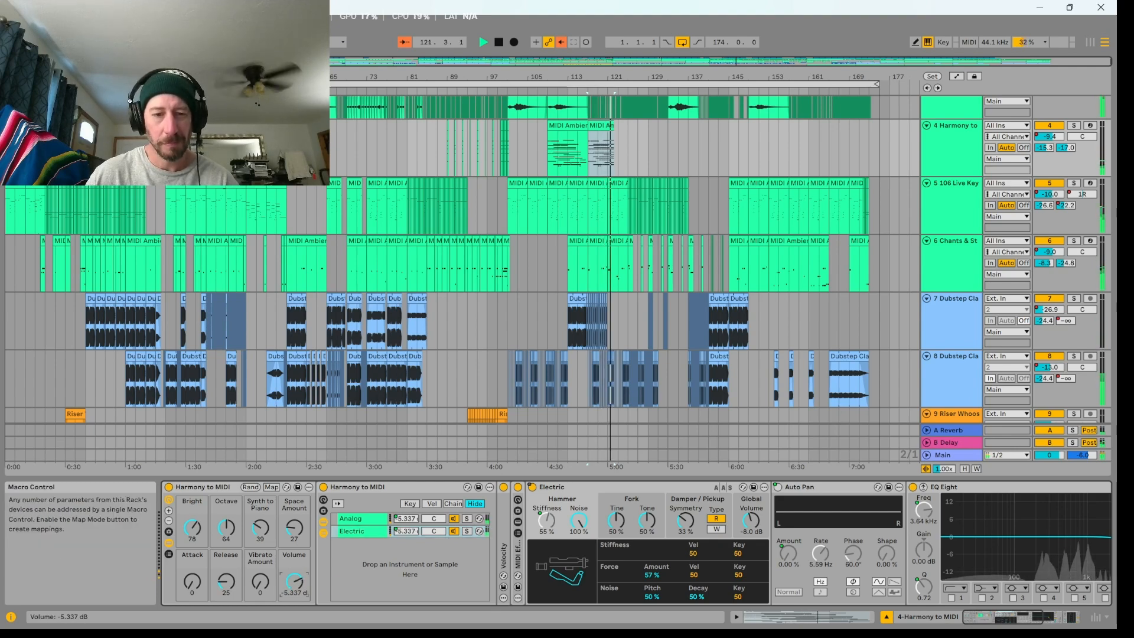
right_click(294, 582)
left_click(89, 206)
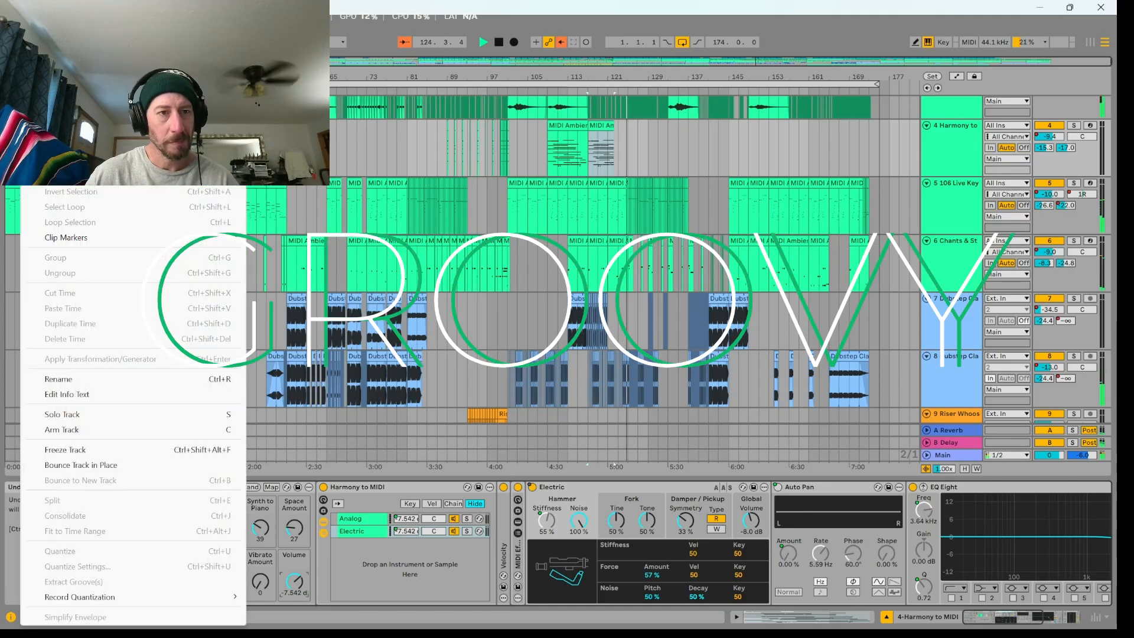
Examine the claps tracks and the Ambient Voice chops between about bars 125 and 133 during playback.
scroll(680, 325, "down", 5)
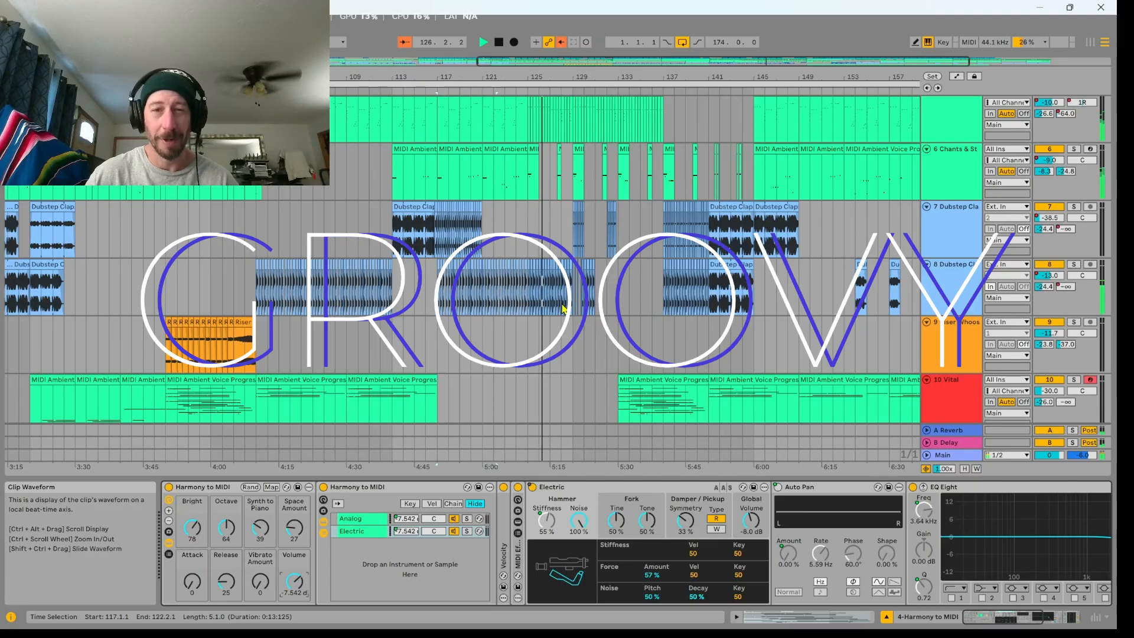
scroll(576, 307, "up", 1)
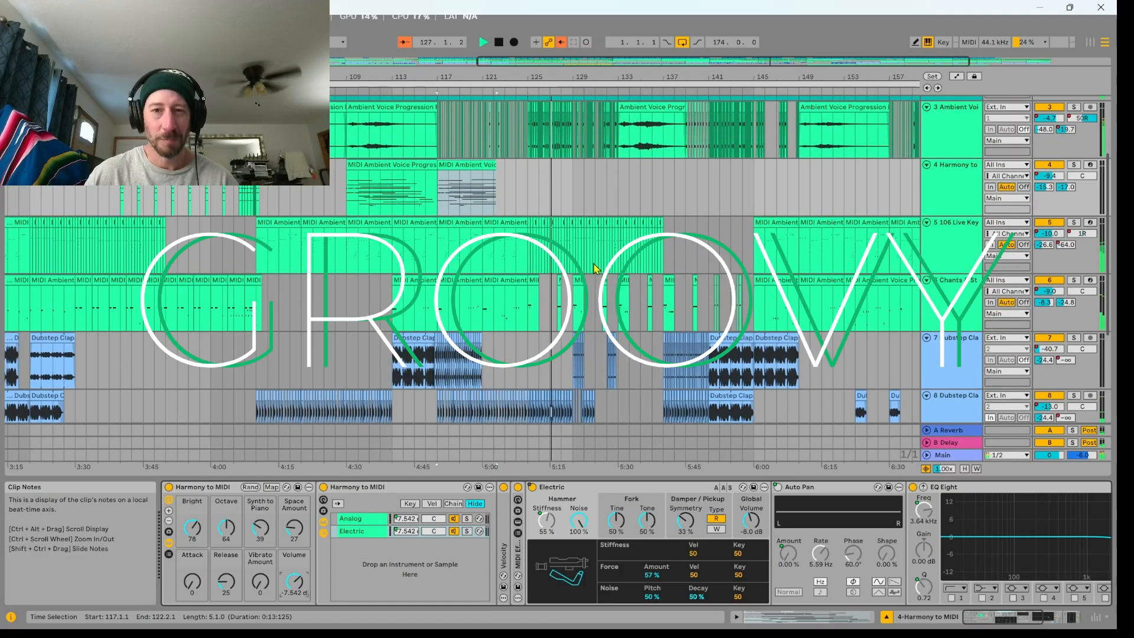
scroll(576, 322, "down", 2)
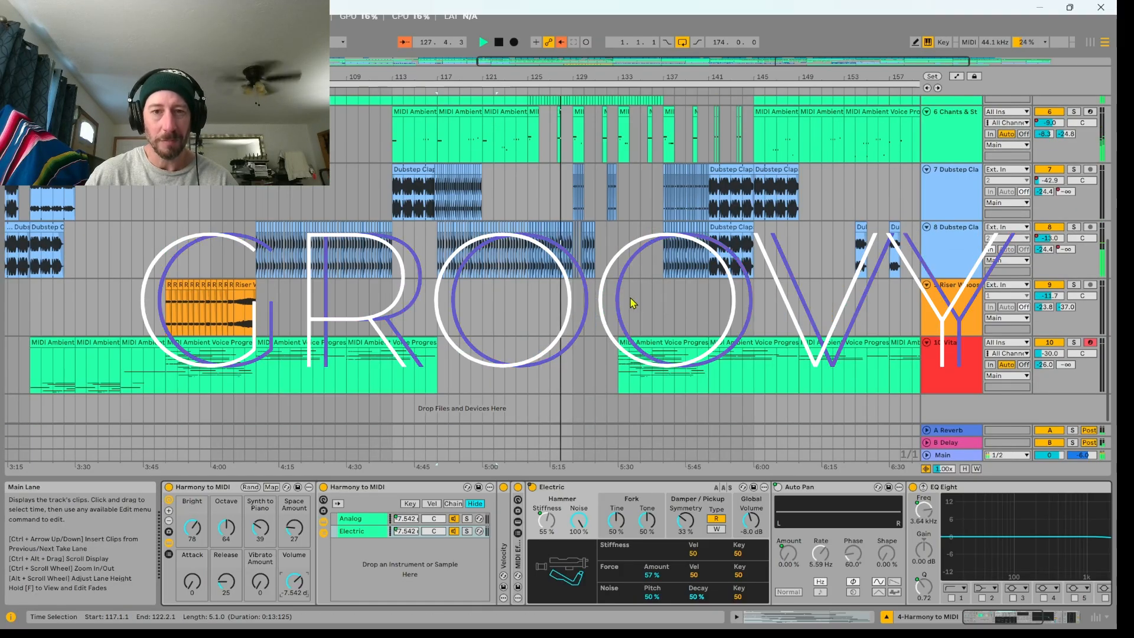
scroll(590, 290, "up", 4)
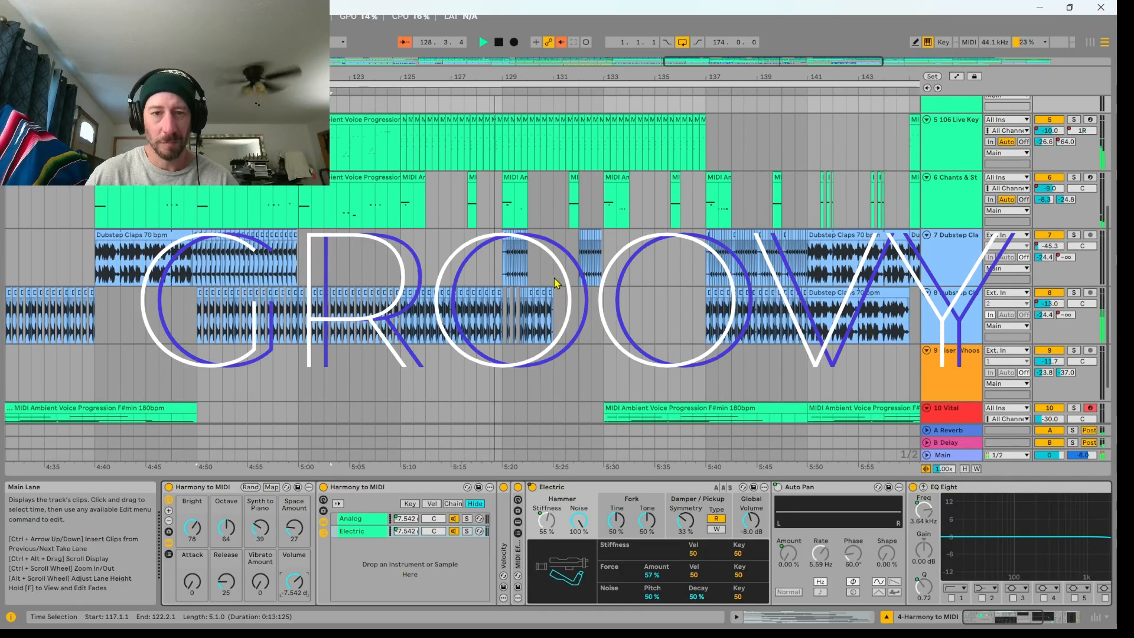
scroll(552, 277, "up", 3)
scroll(553, 277, "up", 3)
scroll(549, 269, "up", 2)
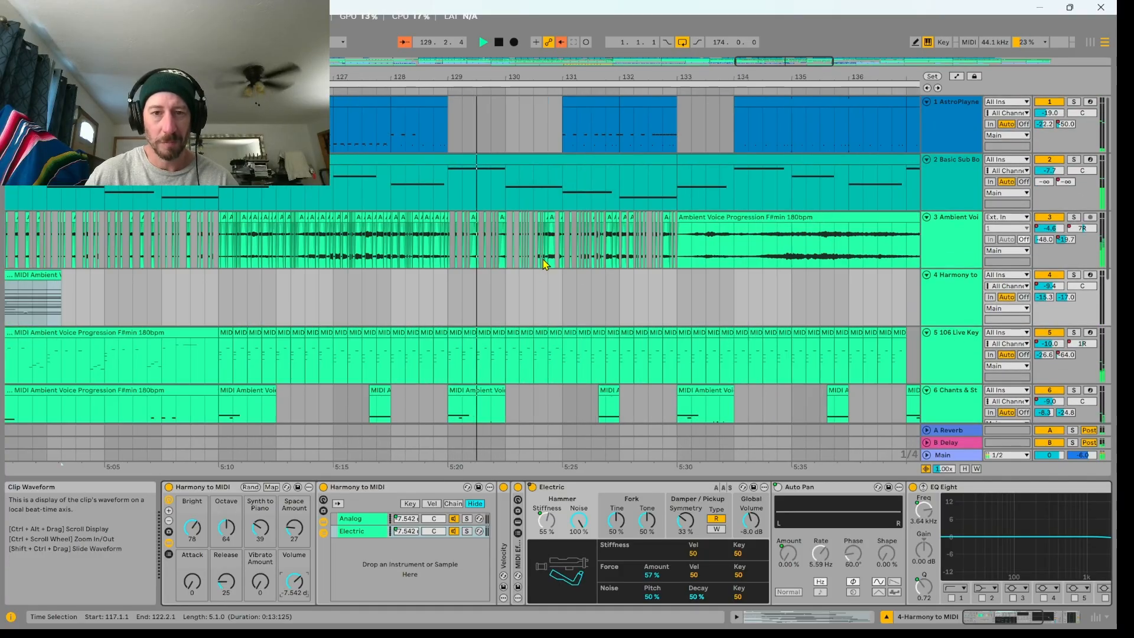
scroll(544, 264, "up", 5)
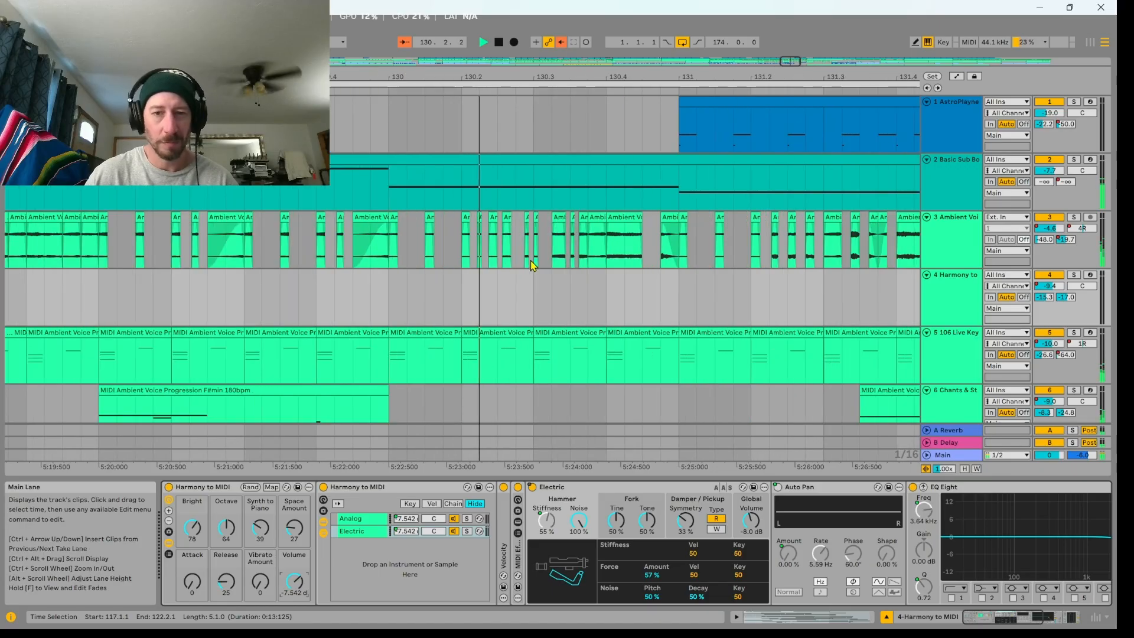
scroll(538, 266, "down", 5)
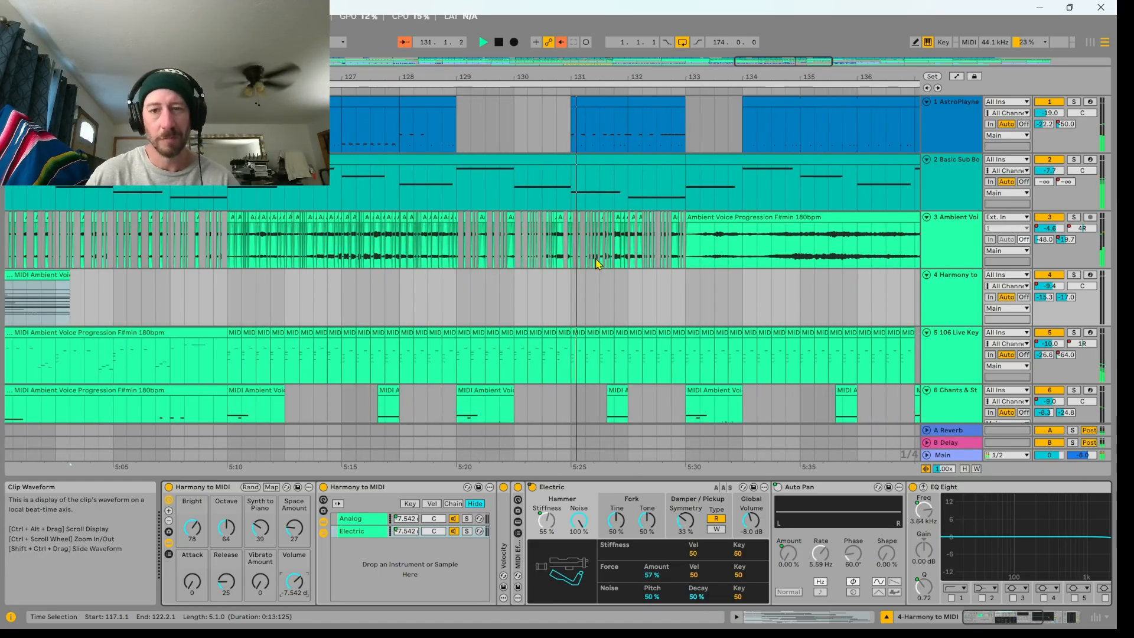
scroll(715, 253, "up", 2)
scroll(581, 245, "up", 2)
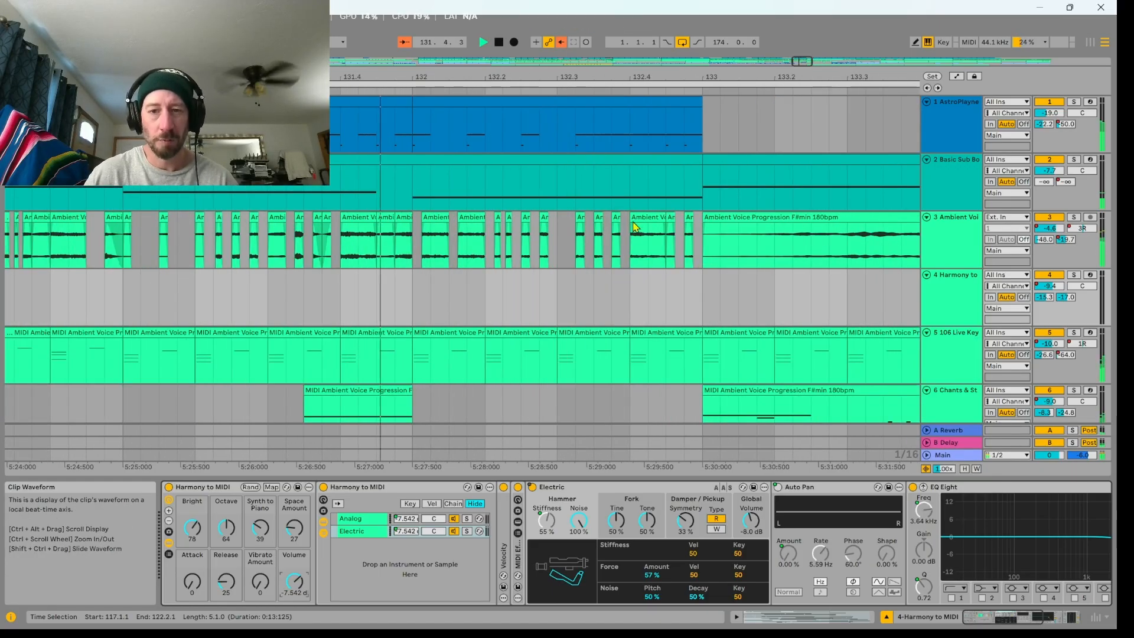
Compare the clip pitch settings of the Ambient Voice chops at 132.3.2, 132.3.3 and 132.4.1, stopping playback along the way.
double_click(600, 219)
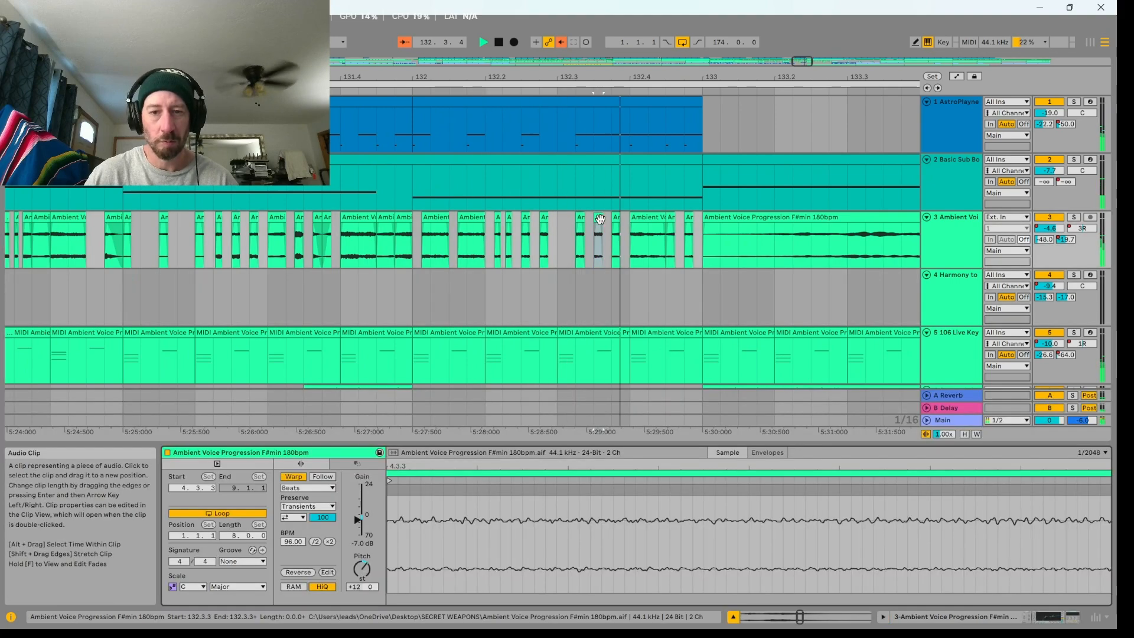
left_click(641, 231)
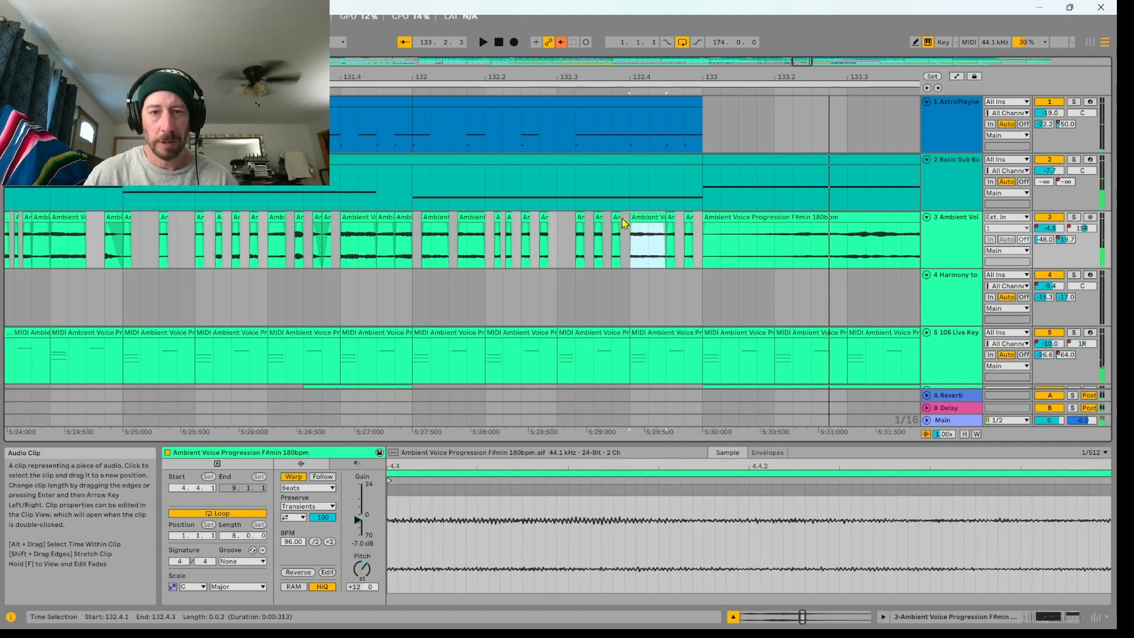
left_click(616, 233)
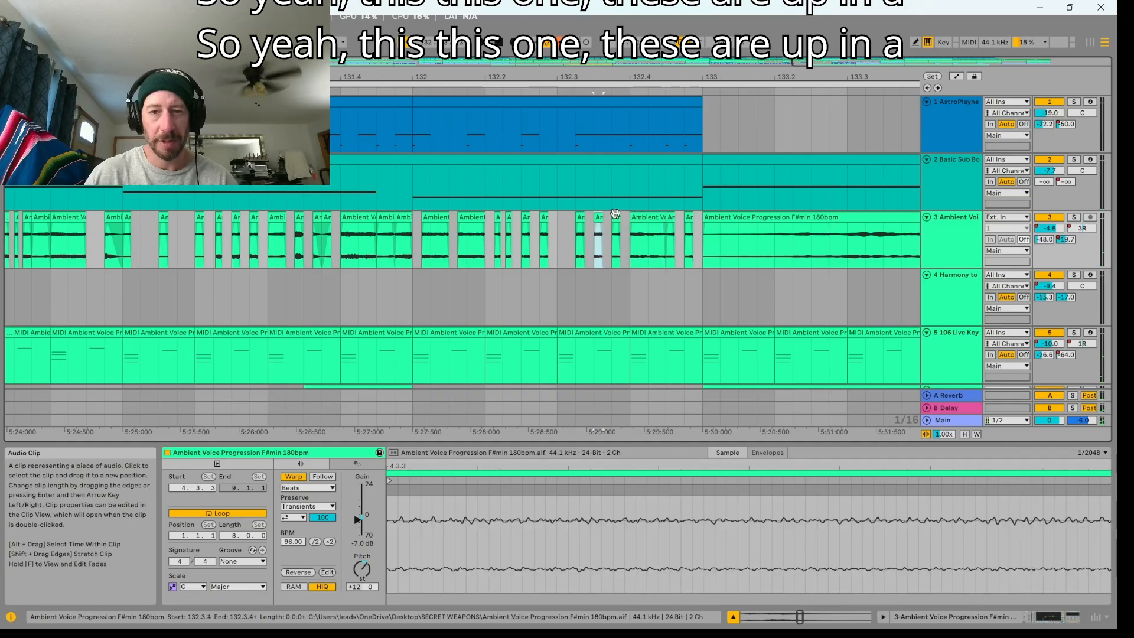
left_click(599, 218)
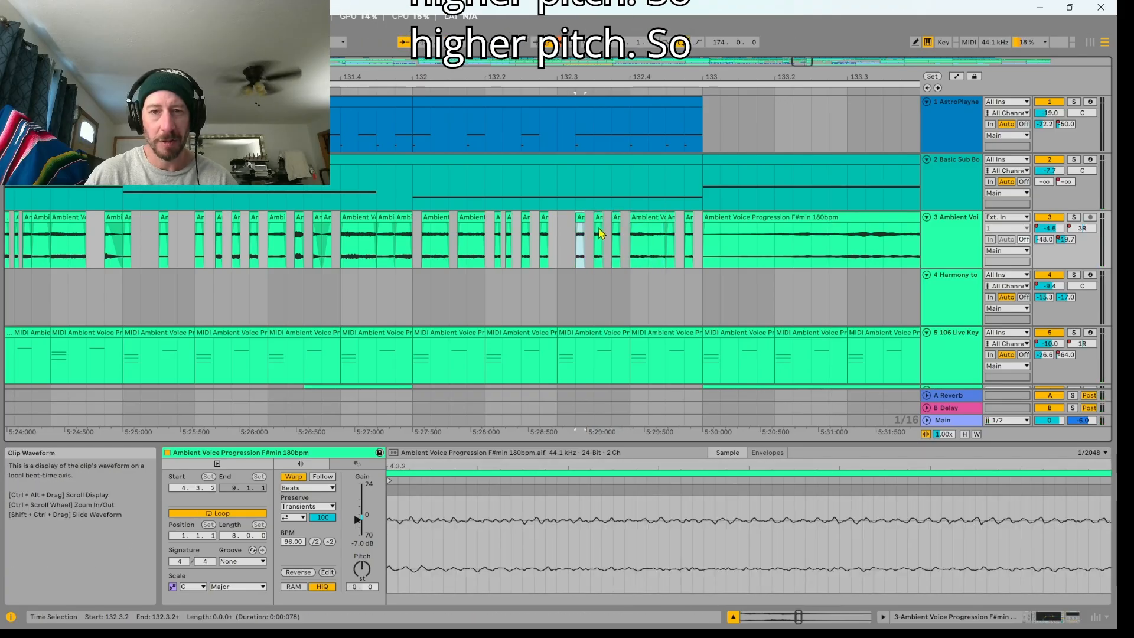
left_click(645, 217)
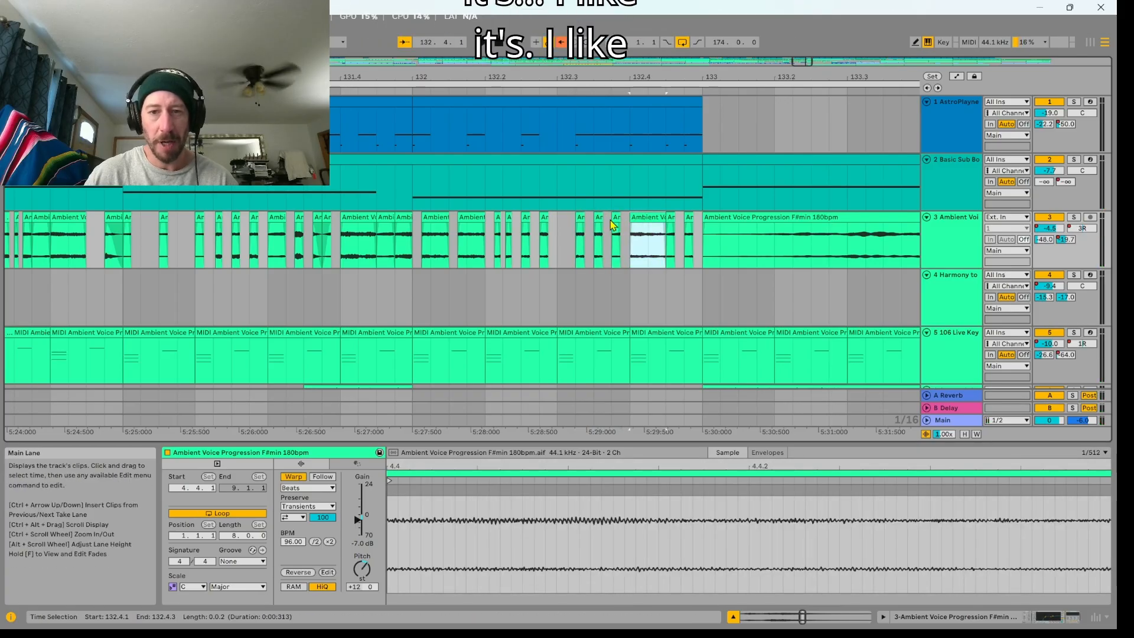
Play the arrangement from 132.4.2 and show the sample of the Ambient Voice clip at bar 133.
left_click(642, 292)
key("space")
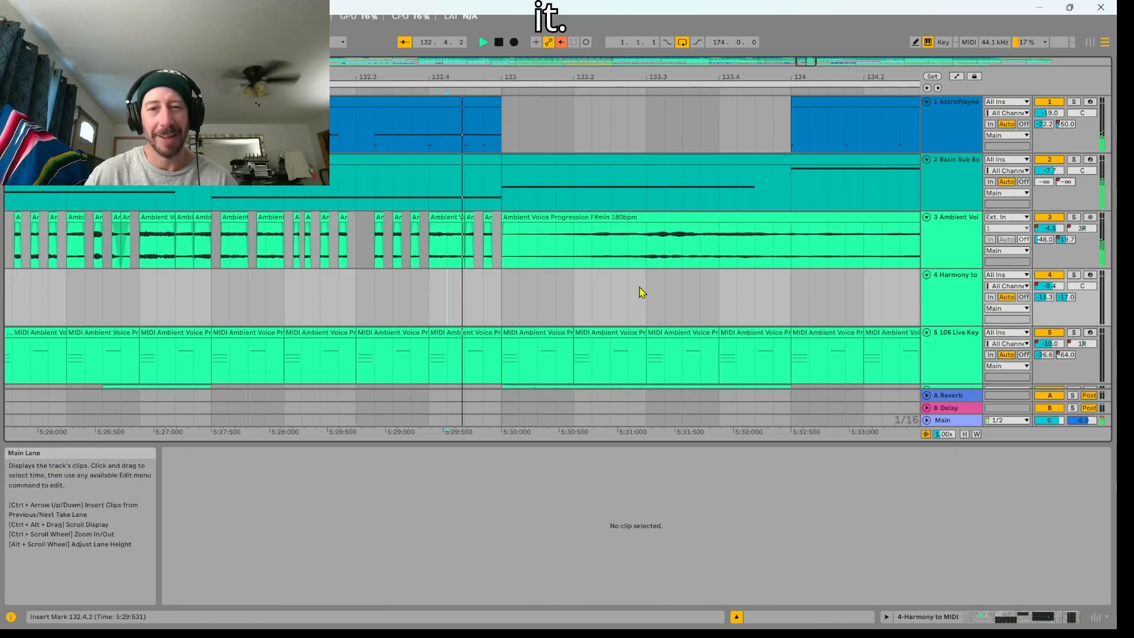
scroll(455, 292, "down", 3)
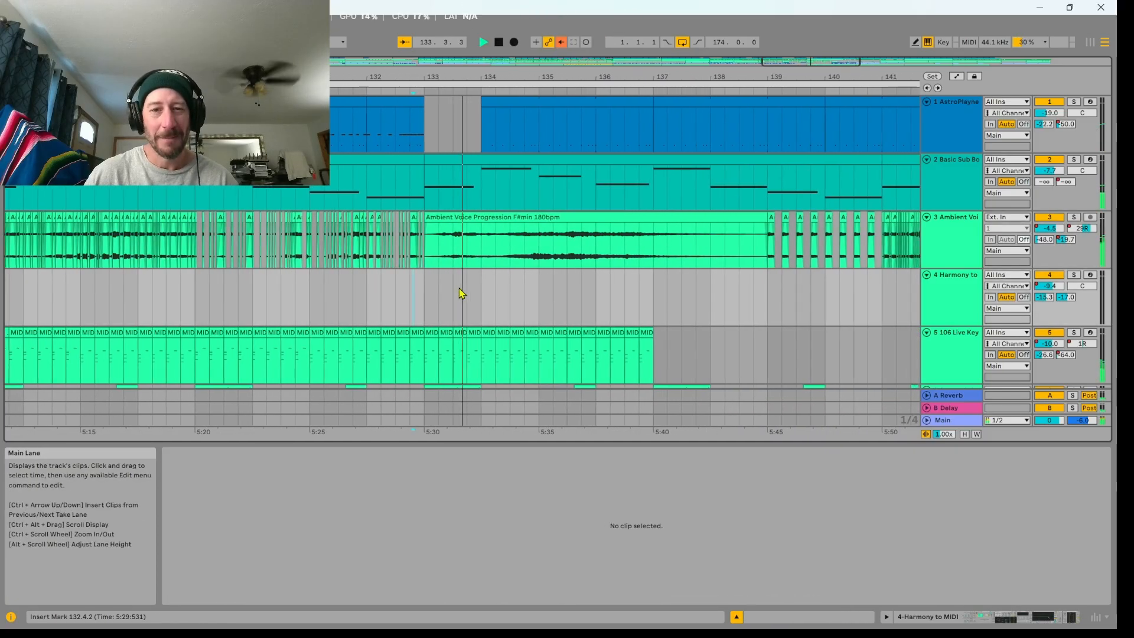
left_click(536, 219)
scroll(496, 274, "down", 4)
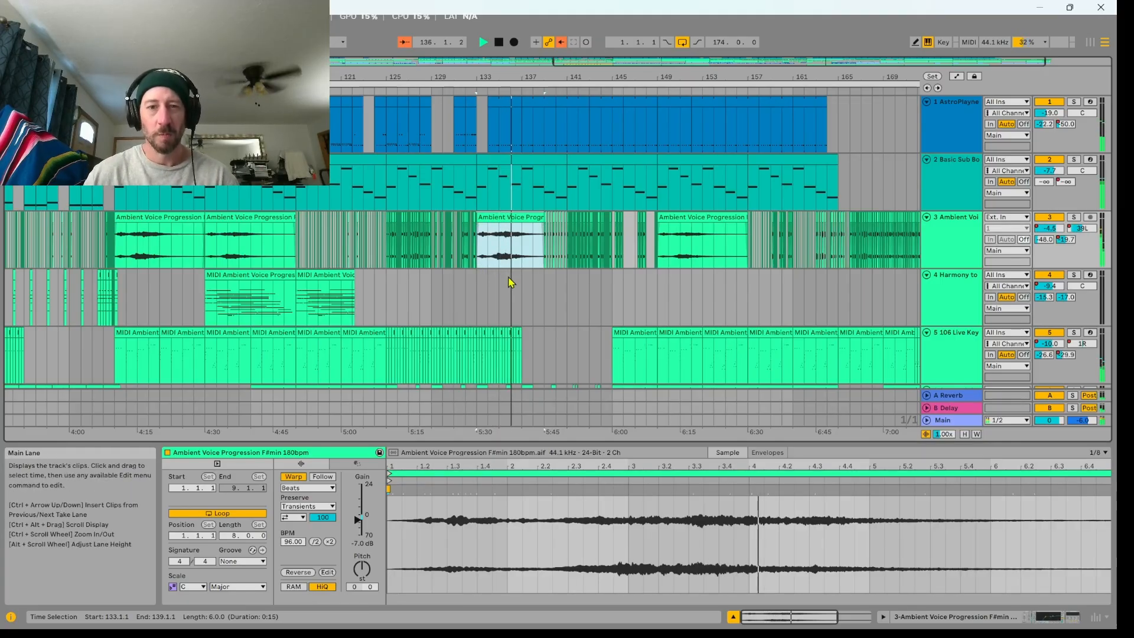
scroll(498, 269, "down", 3)
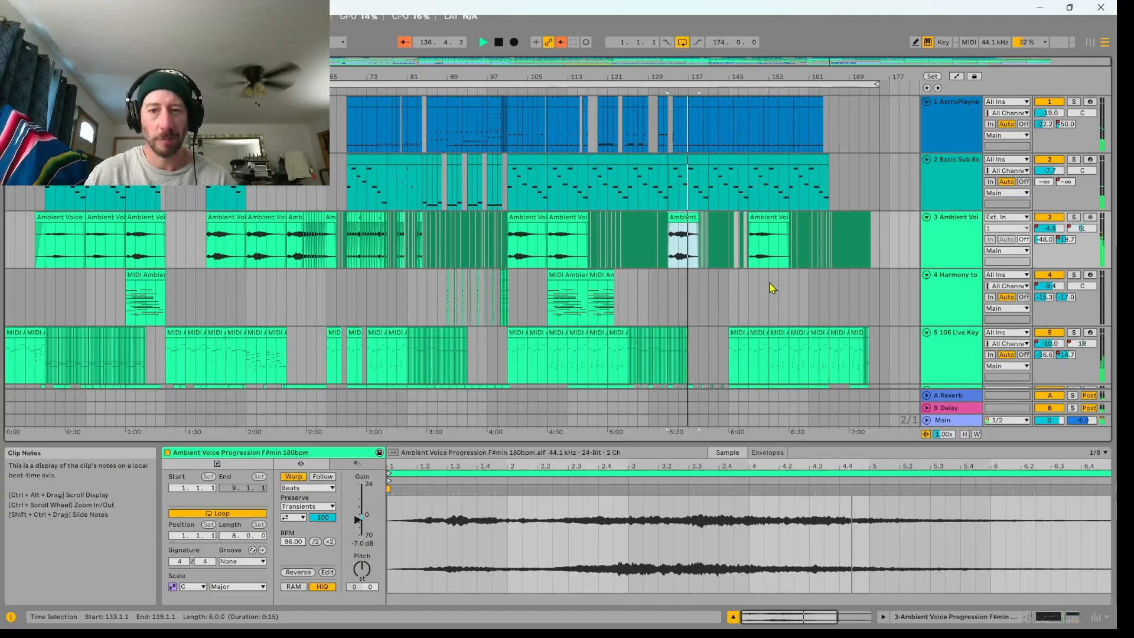
Show the 106 Live Key track's Ring and Limiter devices and its clips leading up to bar 137 during playback.
left_click(964, 258)
left_click(949, 335)
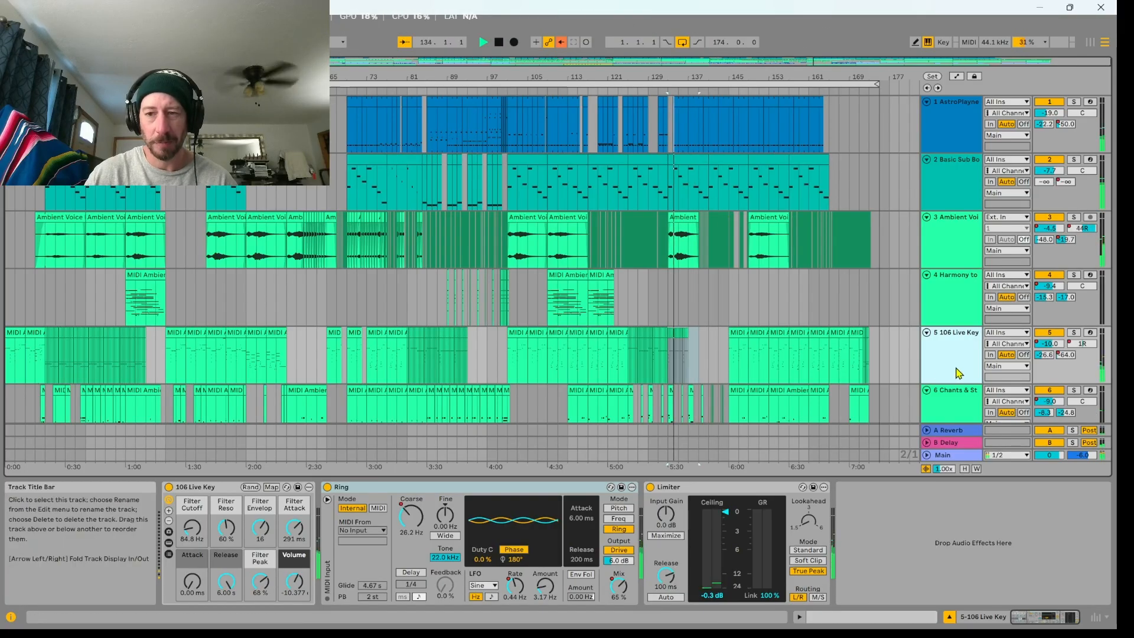
key("plus")
key("plus")
key("plus")
key("plus")
key("plus")
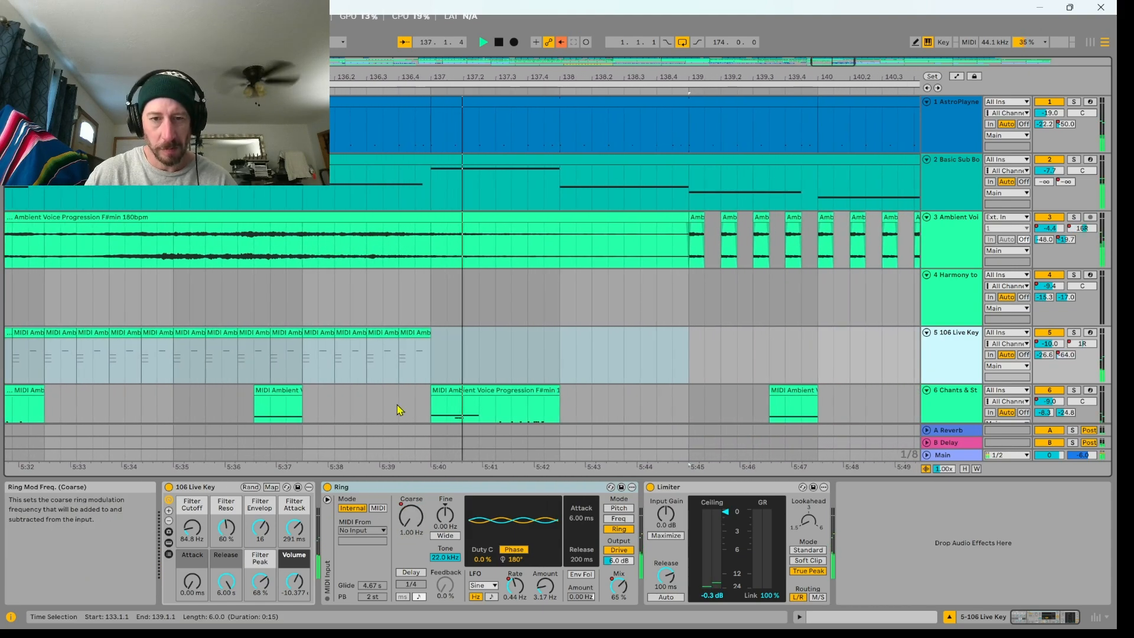
Examine the 106 Live Key track and the neighbouring vocal parts between about bars 133 and 143 during playback.
key("minus")
key("minus")
left_click(517, 322, "shift")
scroll(518, 327, "down", 2)
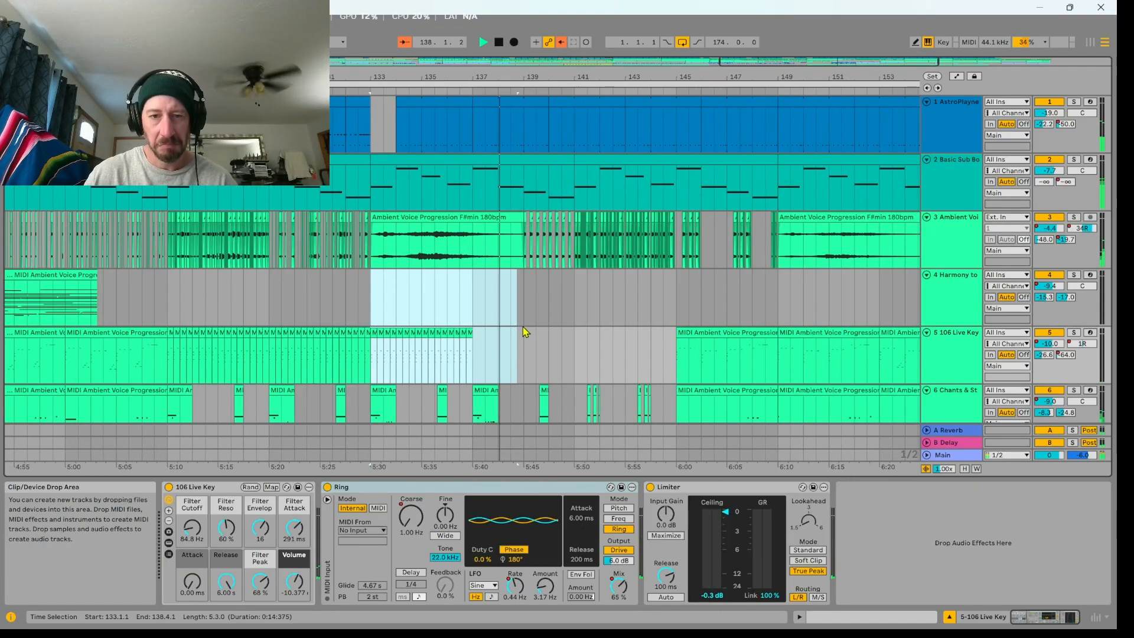
left_click(952, 361)
scroll(601, 334, "down", 5)
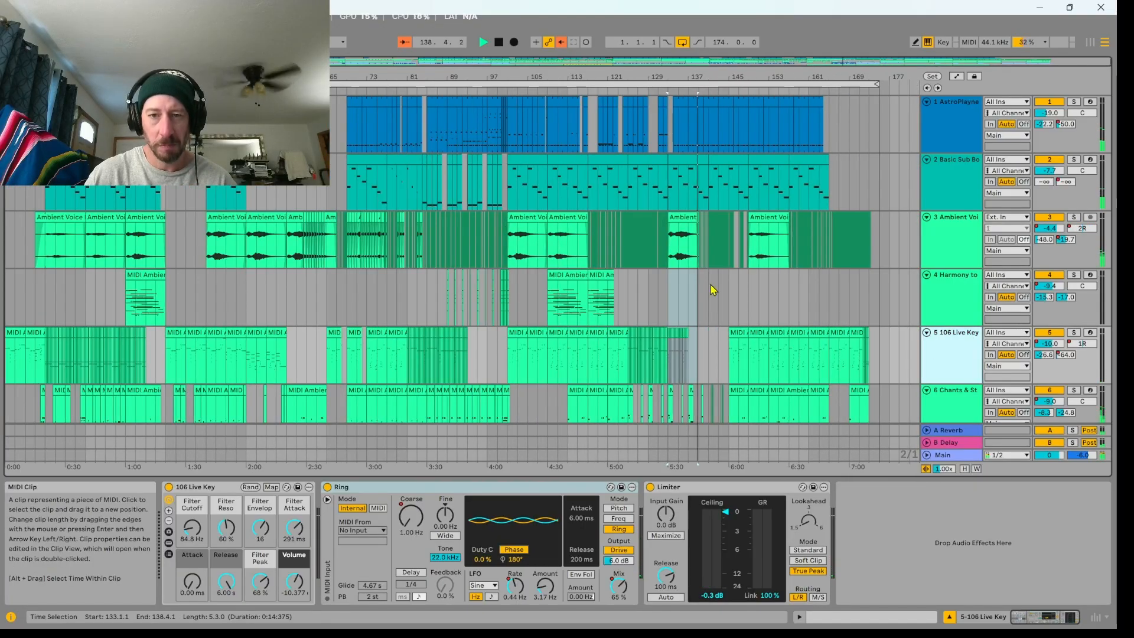
scroll(758, 283, "up", 5)
scroll(530, 282, "up", 5)
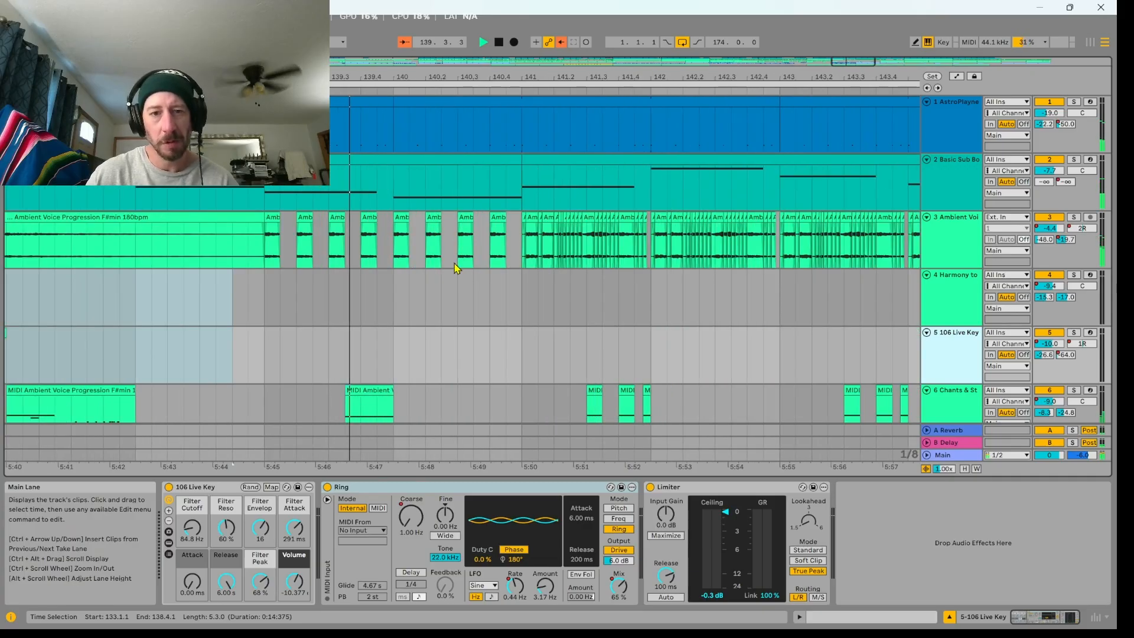
Compare the clip pitch settings of the Ambient Voice chops at 140.2.1 and 140.3.1 during playback.
left_click(434, 217)
double_click(434, 216)
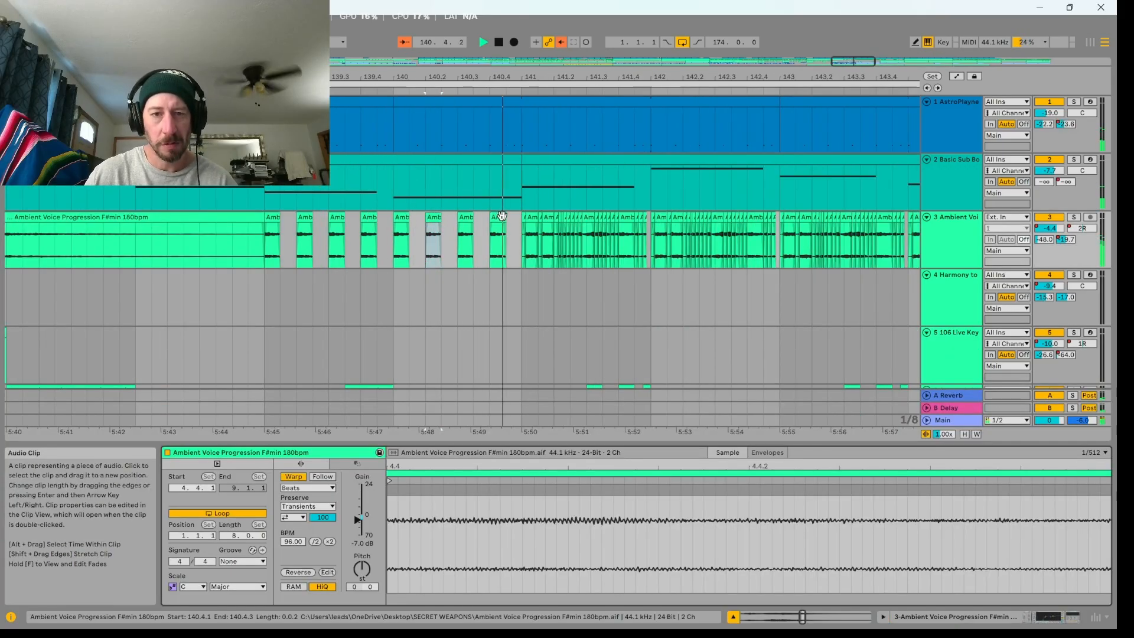
left_click(465, 218)
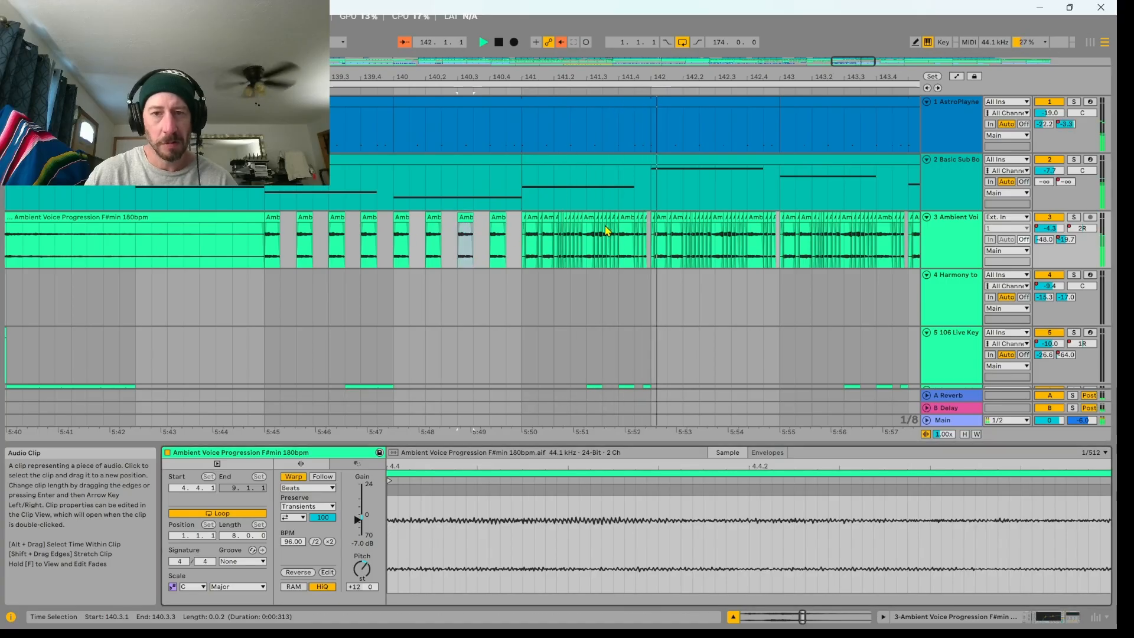
left_click(613, 306)
scroll(615, 311, "down", 3)
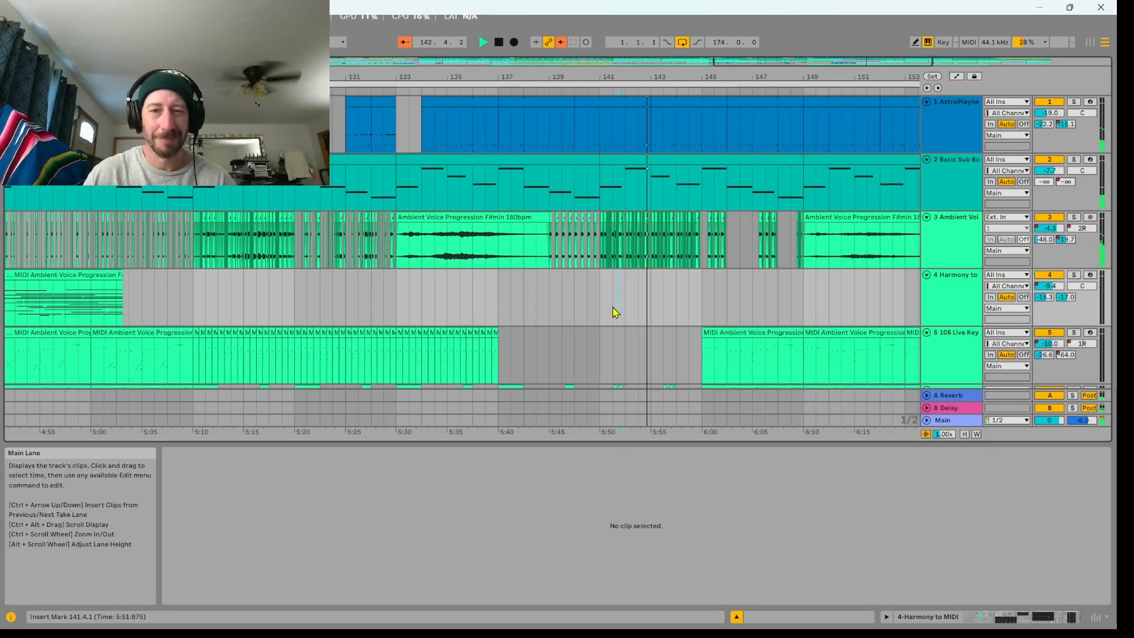
scroll(614, 310, "down", 2)
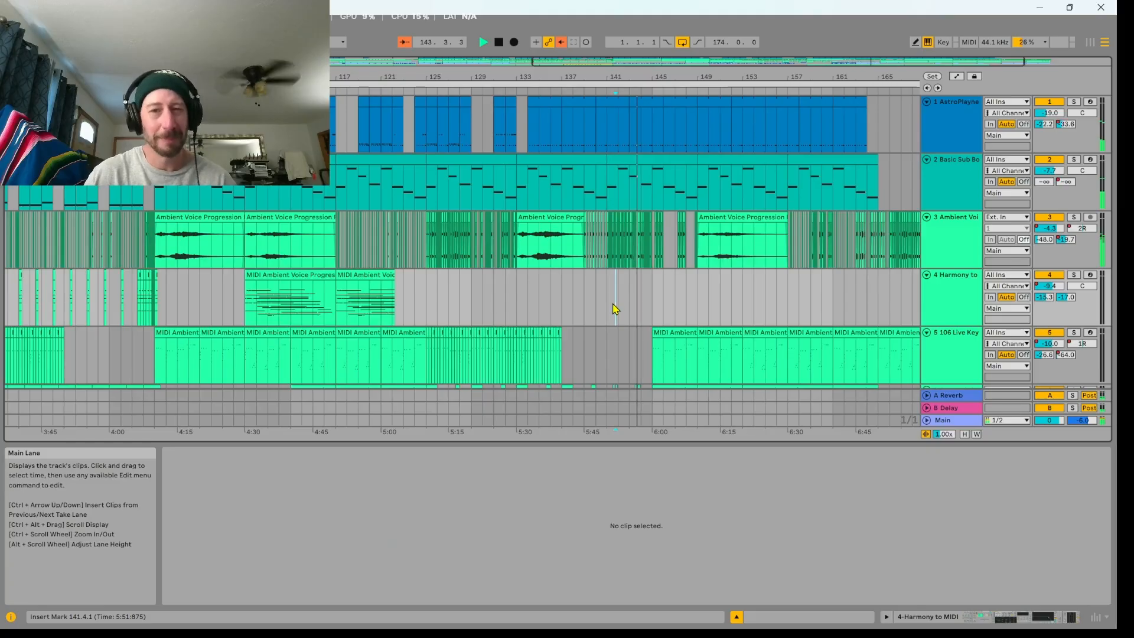
left_click(934, 301)
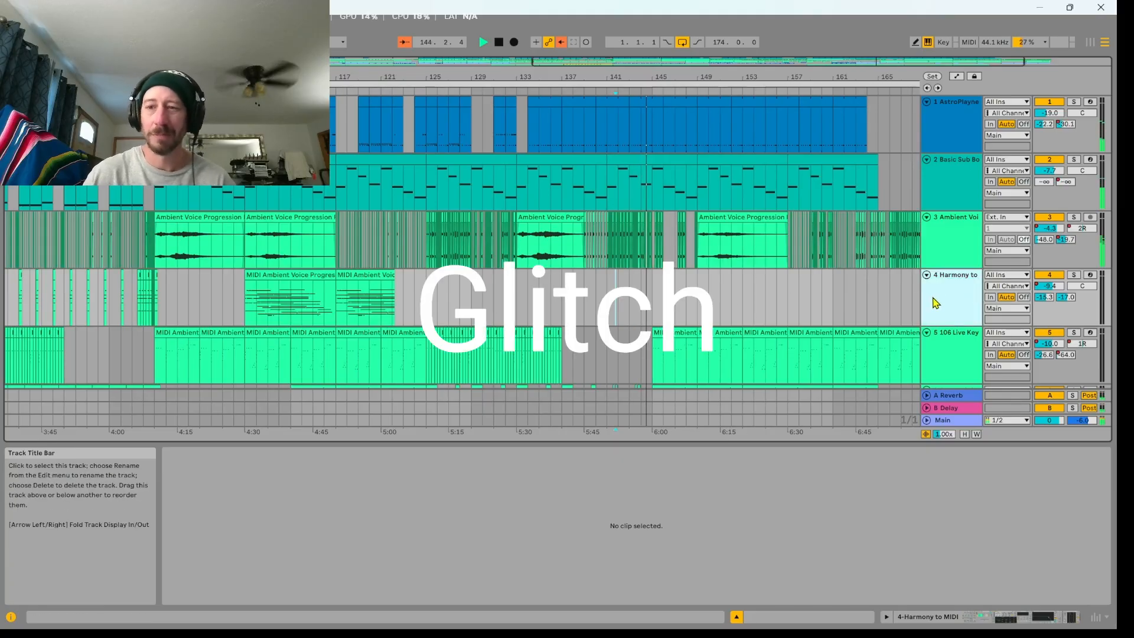
key("super")
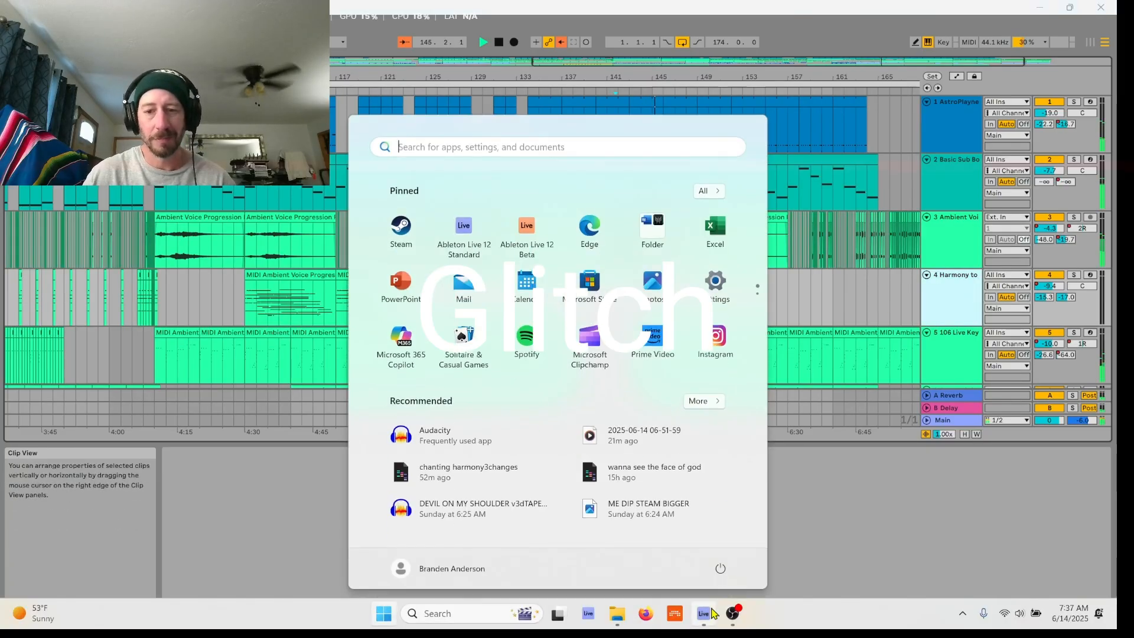
key("super")
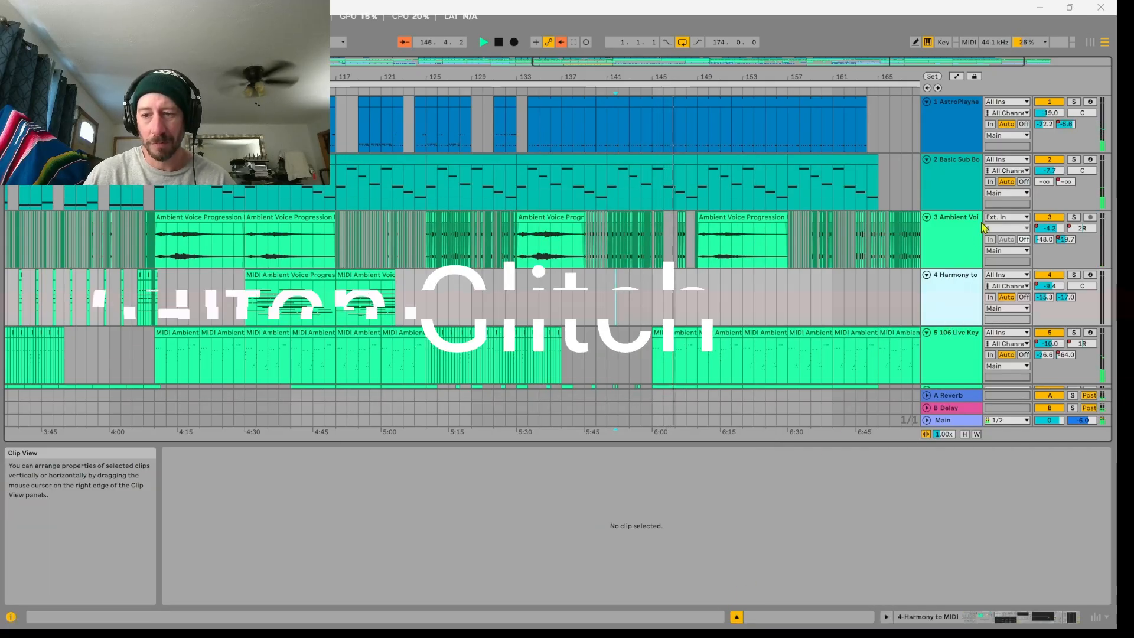
Show the Ambient Voice track's remaining chops toward the song's end, stop playback and return the song position to 1.1.1.
left_click(934, 246)
scroll(688, 241, "down", 5)
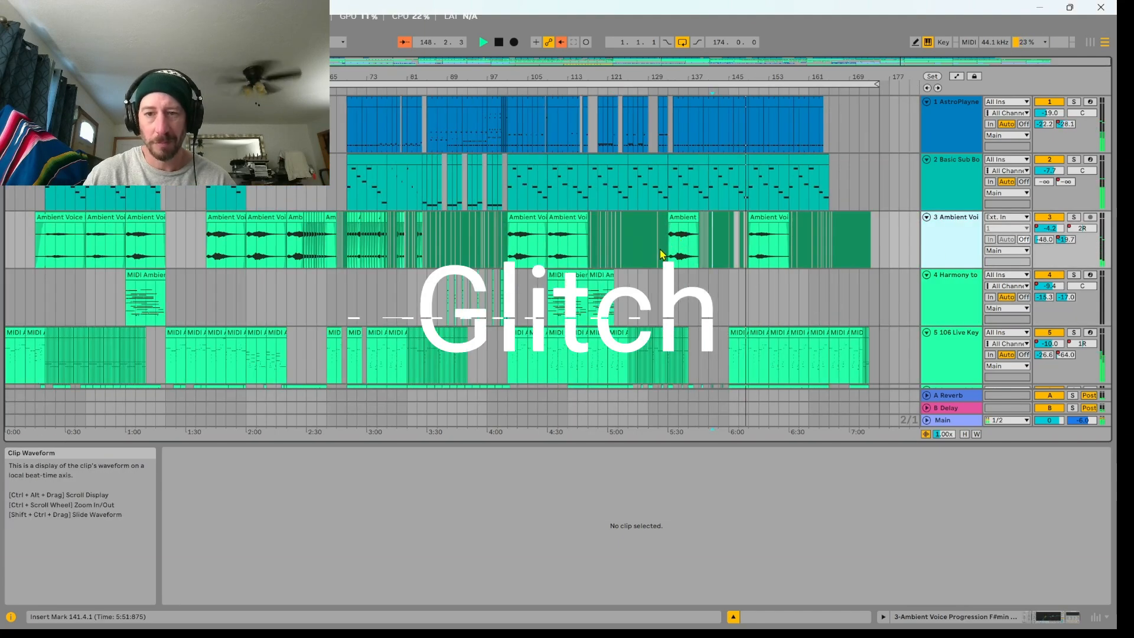
scroll(844, 274, "up", 5)
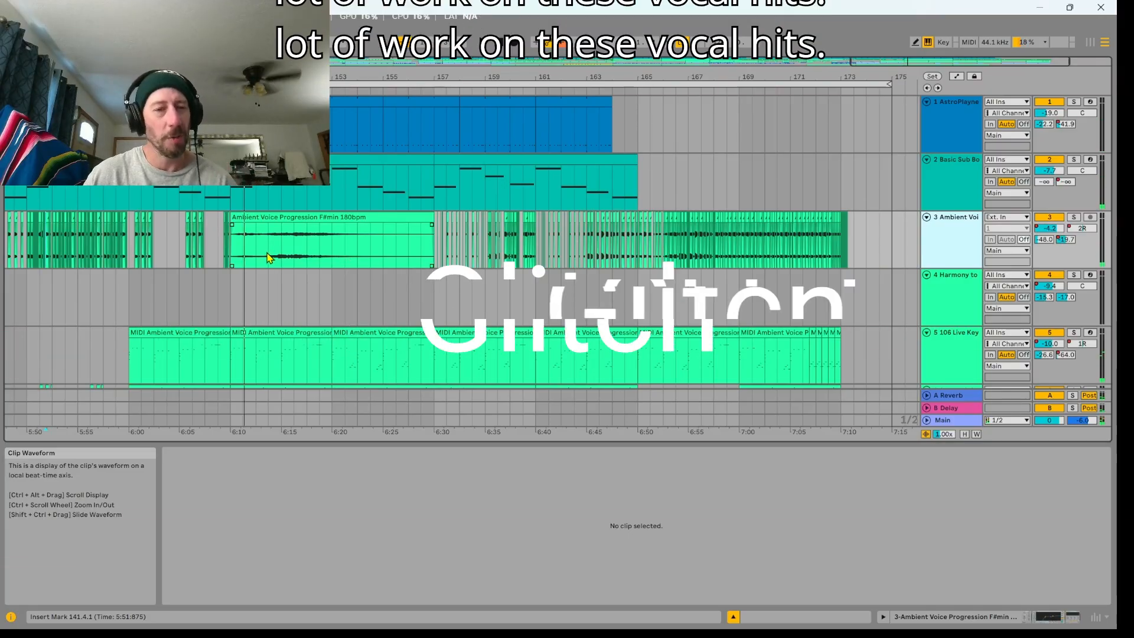
left_click(214, 243)
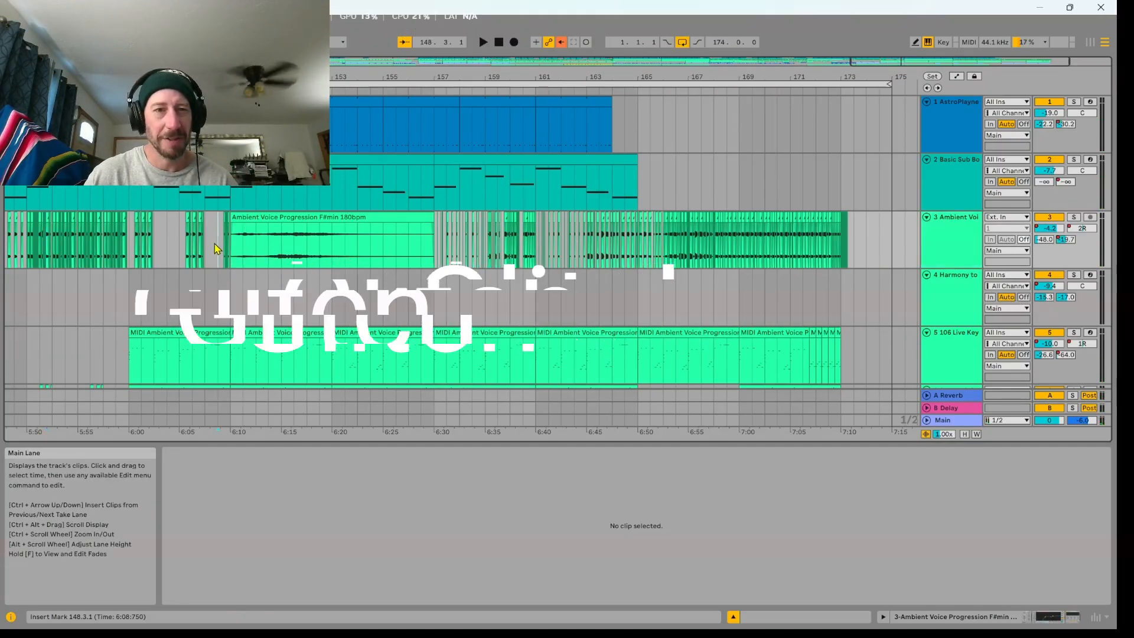
double_click(500, 44)
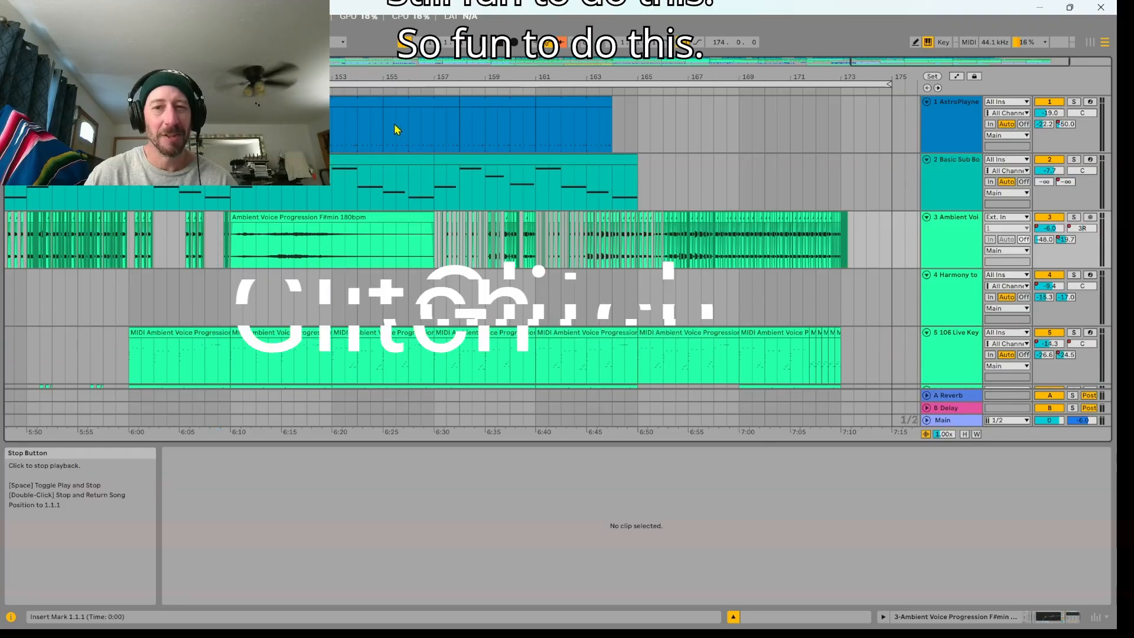
Look over all tracks across the whole arrangement and display their automation lanes.
scroll(331, 186, "down", 5)
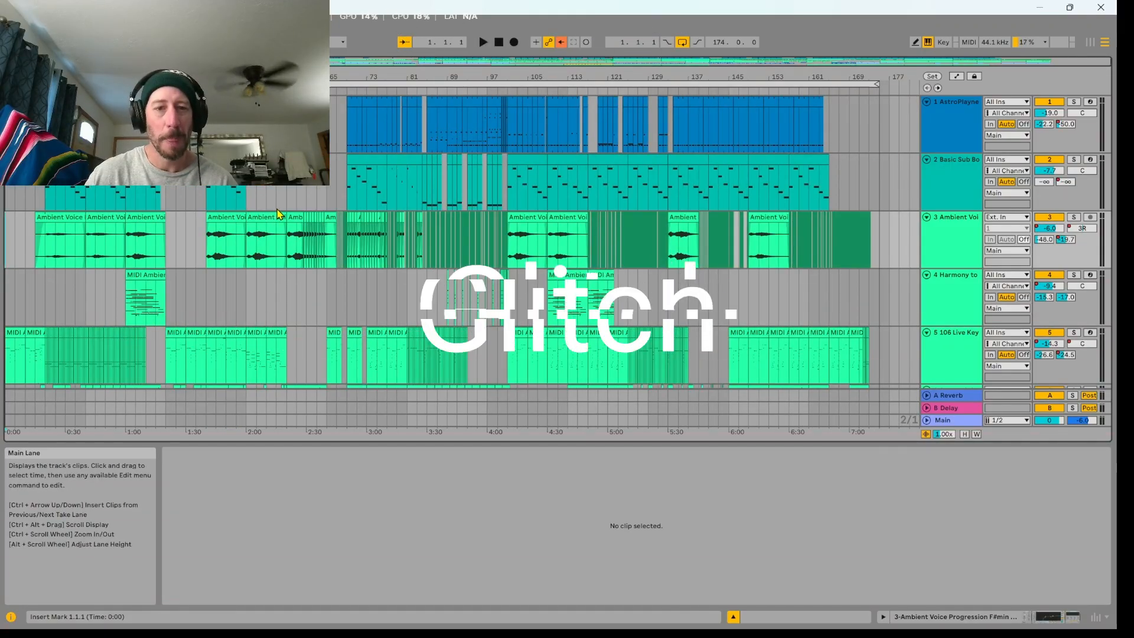
scroll(278, 214, "down", 10)
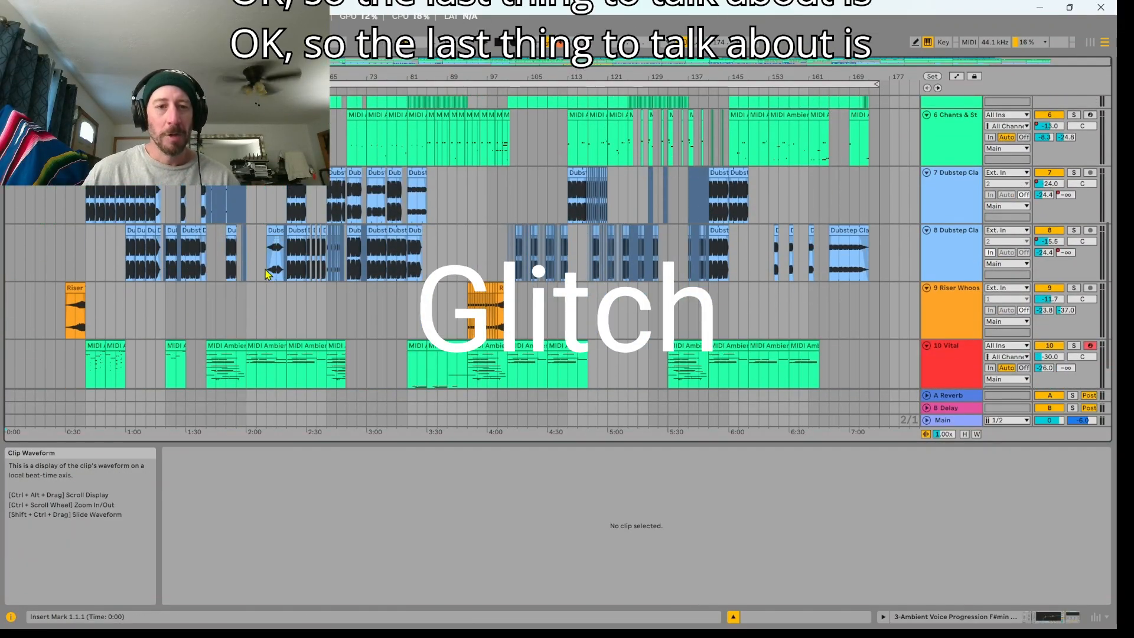
scroll(265, 277, "down", 2)
scroll(474, 242, "up", 8)
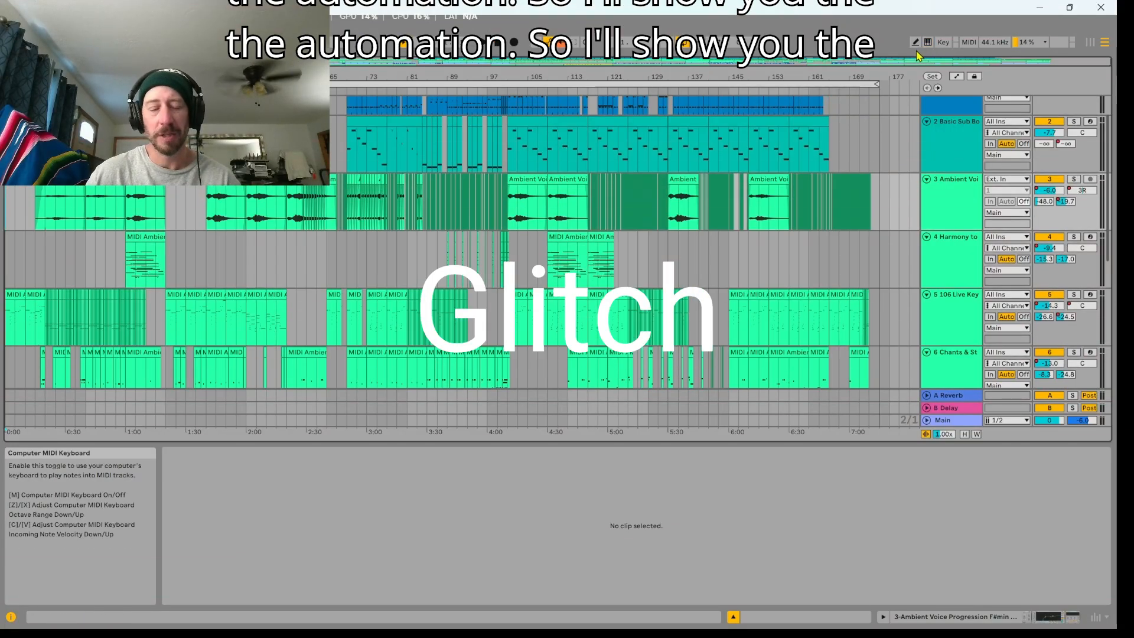
key("a")
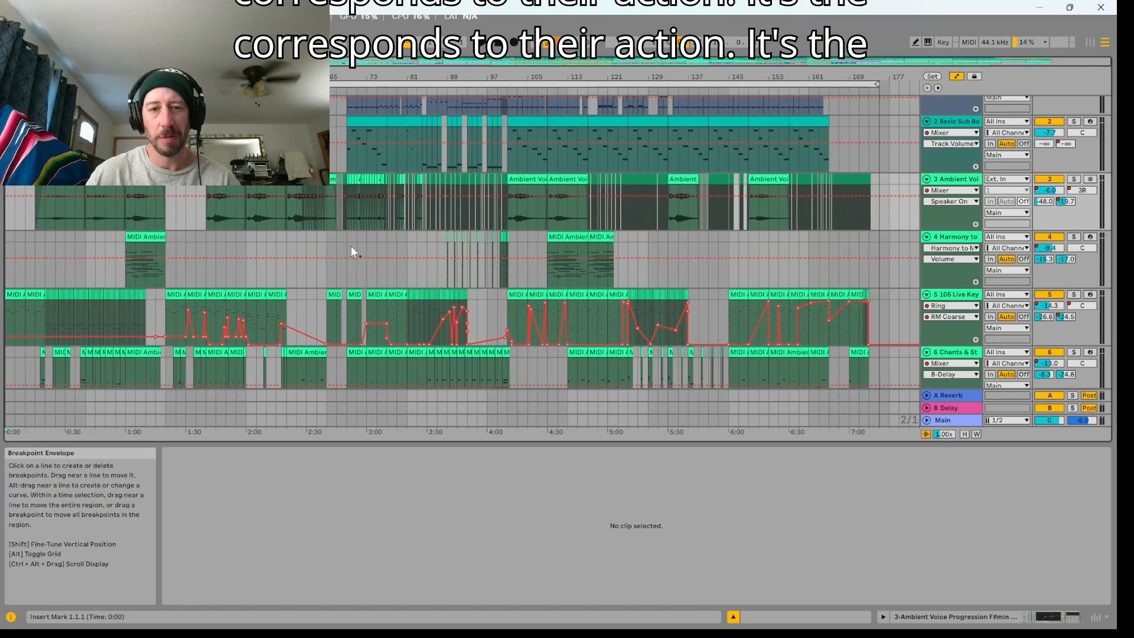
Play the arrangement from about bar 89 and examine the 106 Live Key track's Ring RM Coarse automation.
double_click(940, 335)
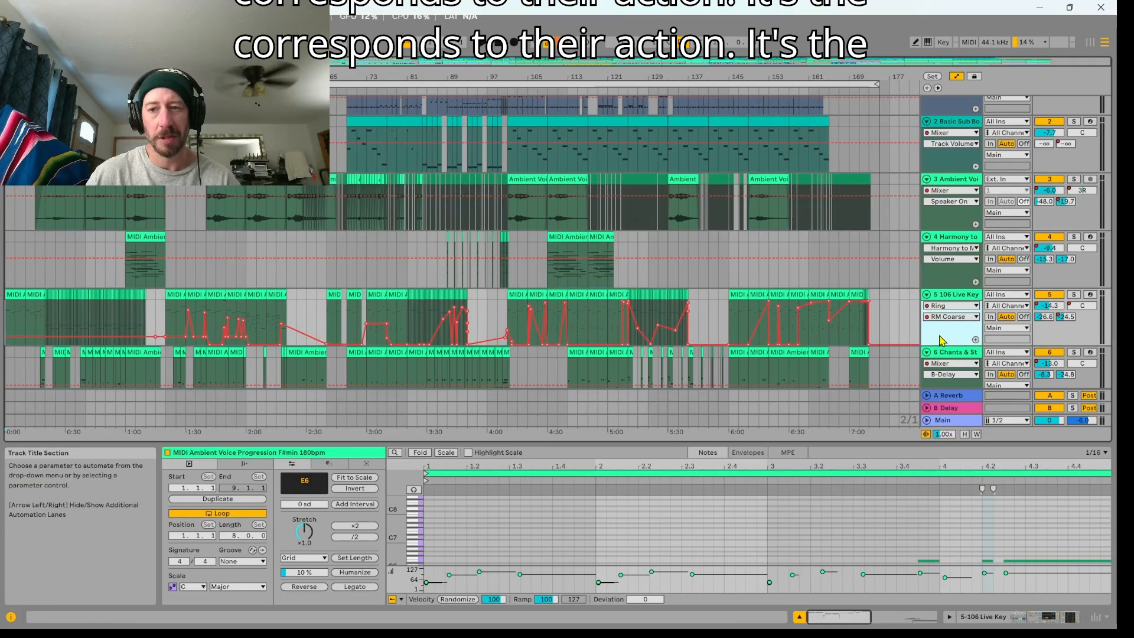
left_click(446, 90)
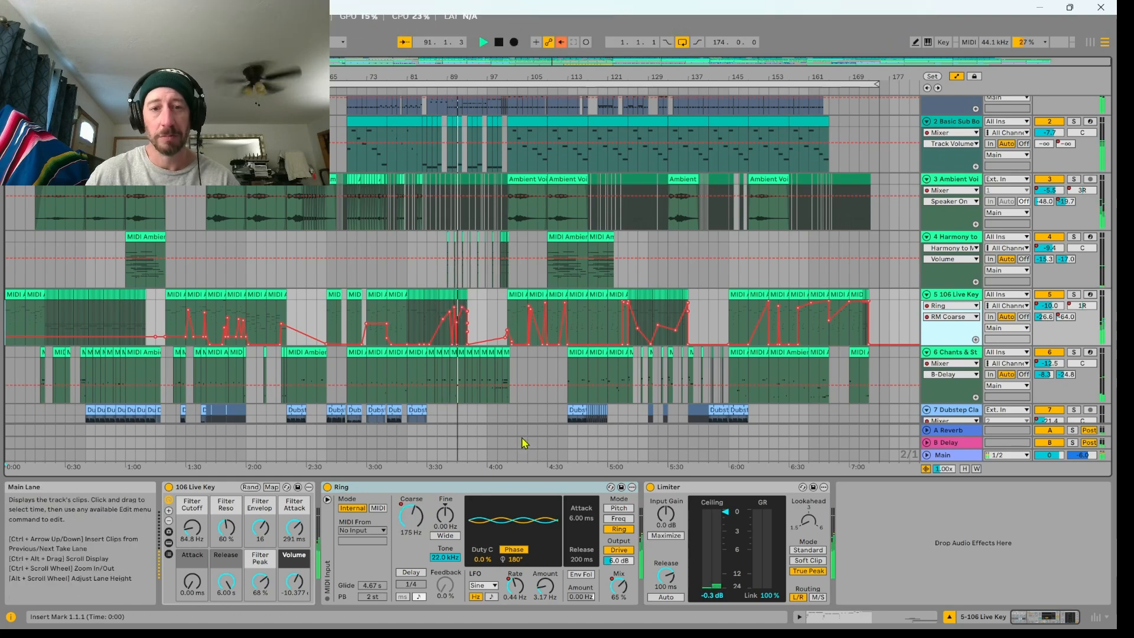
scroll(503, 321, "up", 6)
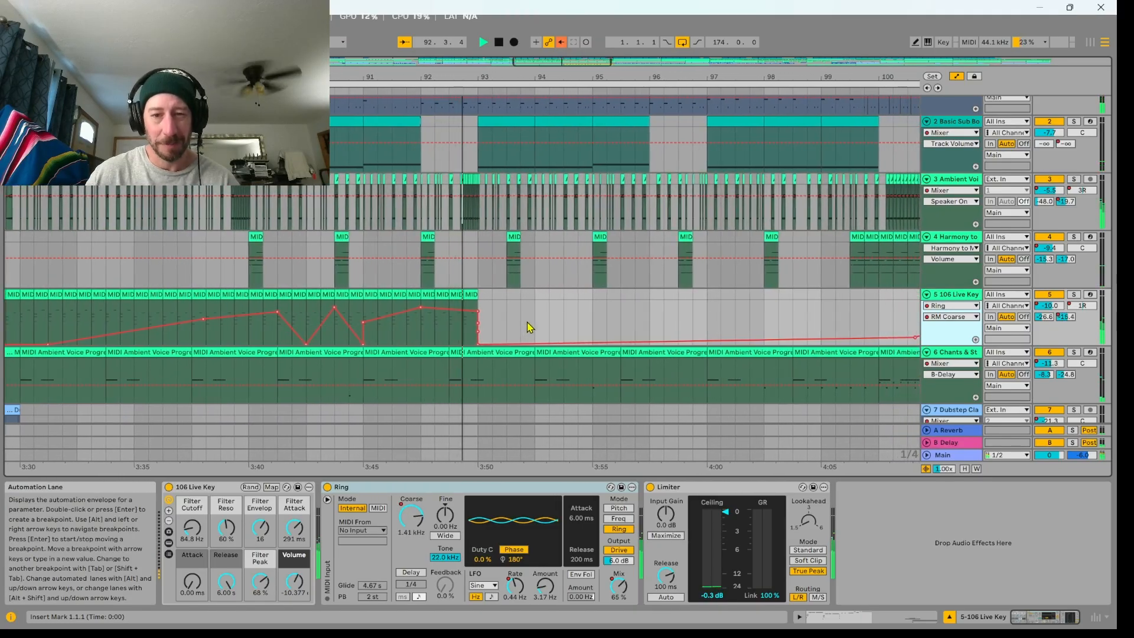
scroll(530, 328, "down", 4)
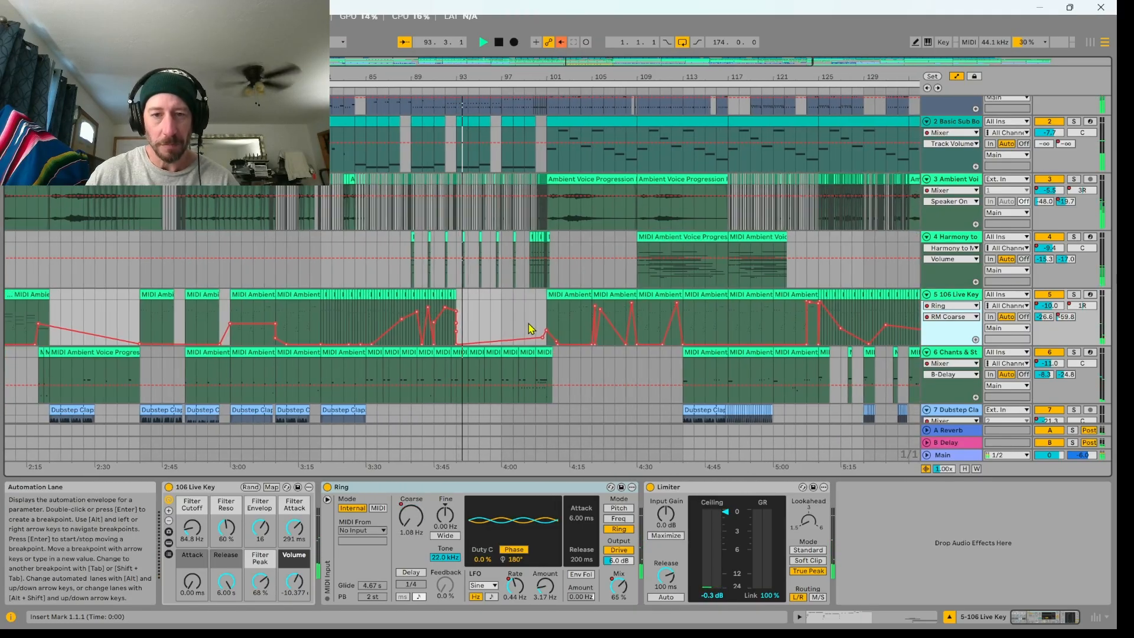
scroll(525, 313, "up", 2)
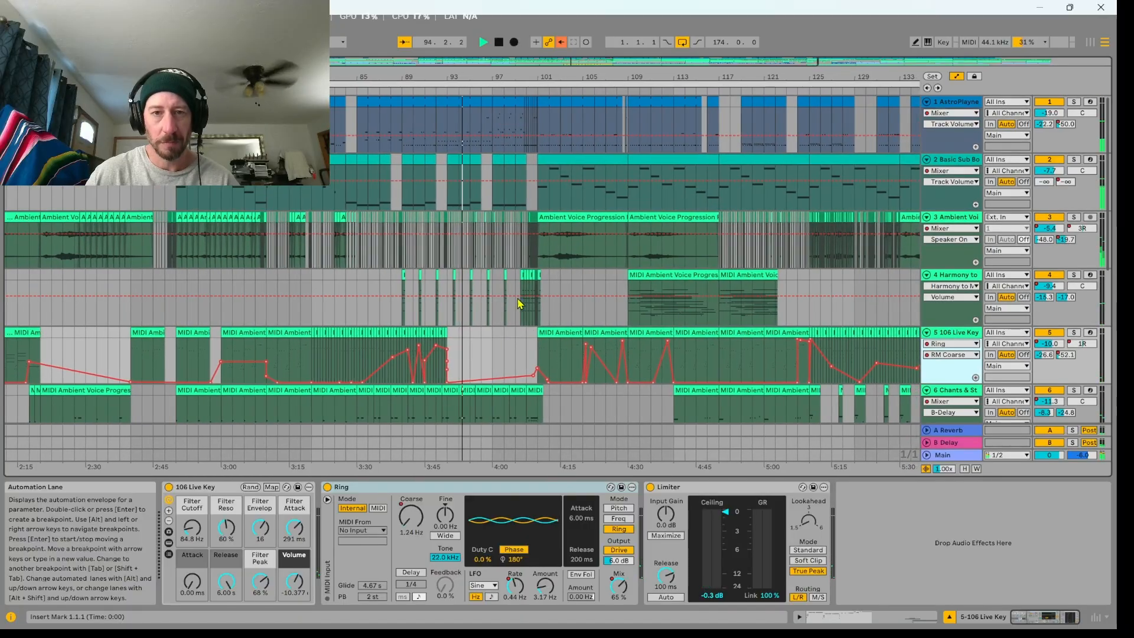
Examine the track volume automation of the Dubstep Claps, Riser and Vital tracks, stopping playback along the way.
scroll(511, 293, "down", 5)
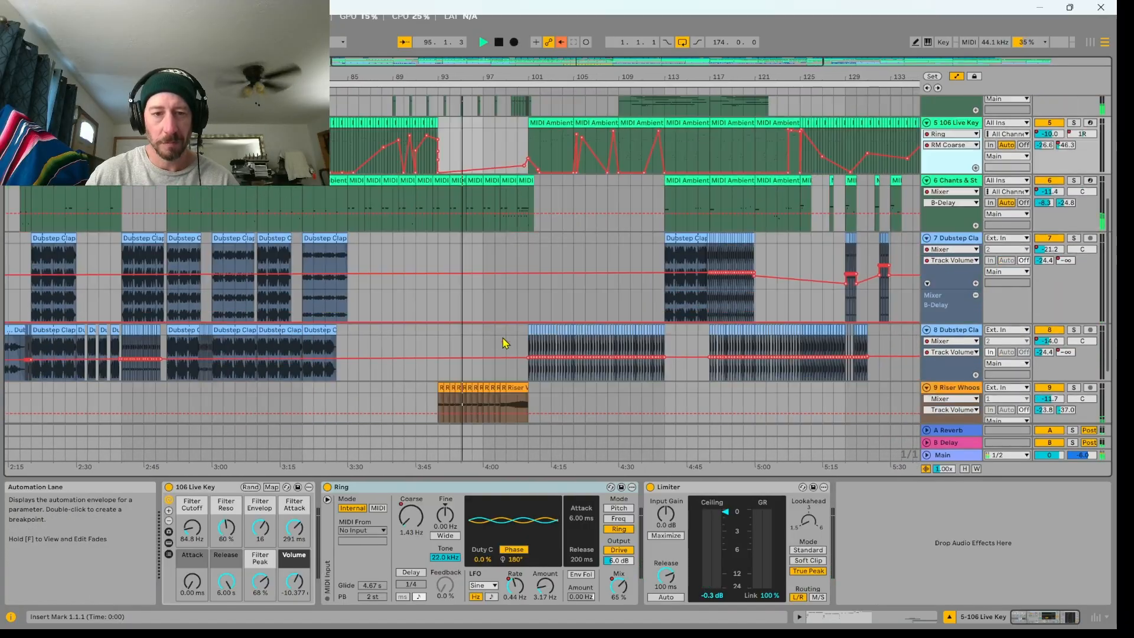
scroll(496, 355, "down", 1)
scroll(449, 330, "down", 2)
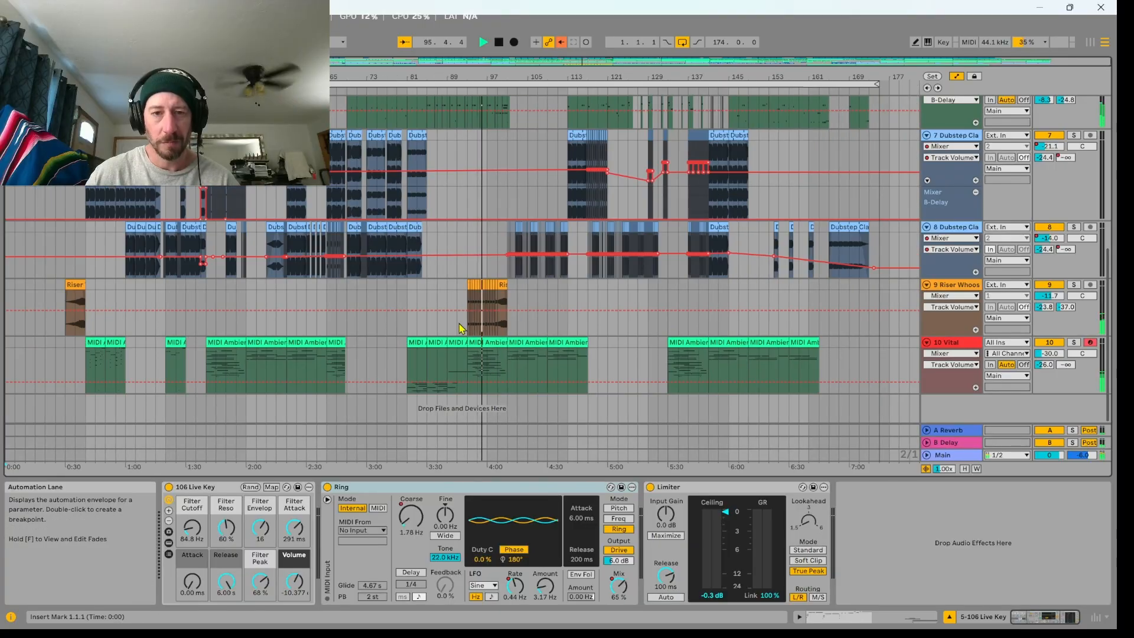
scroll(425, 313, "up", 5)
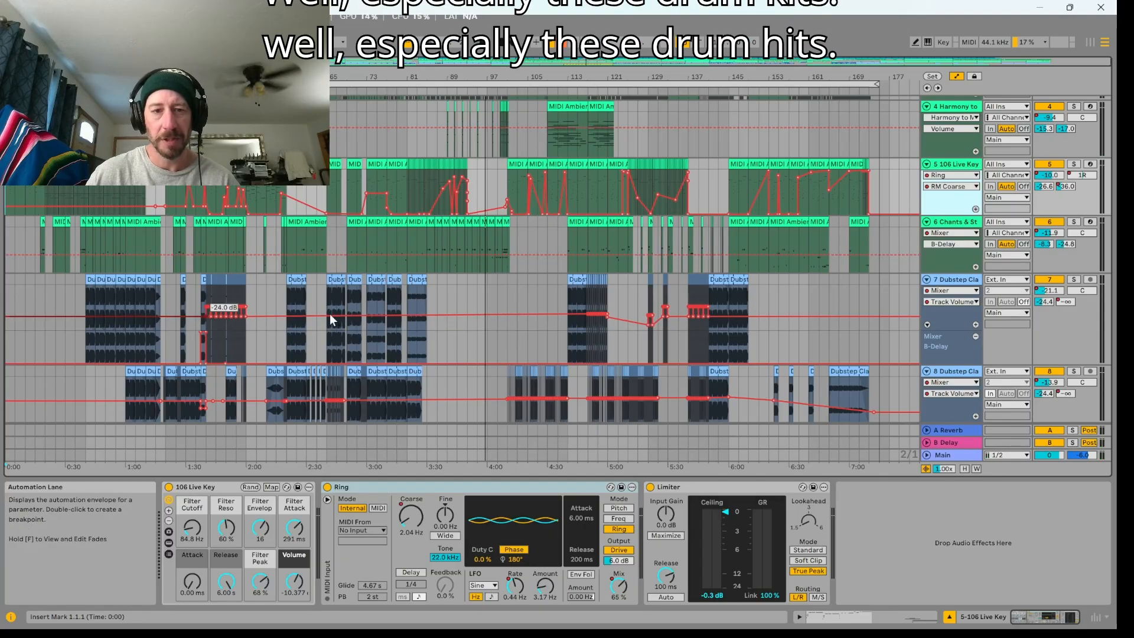
scroll(534, 378, "down", 2)
scroll(528, 381, "up", 6)
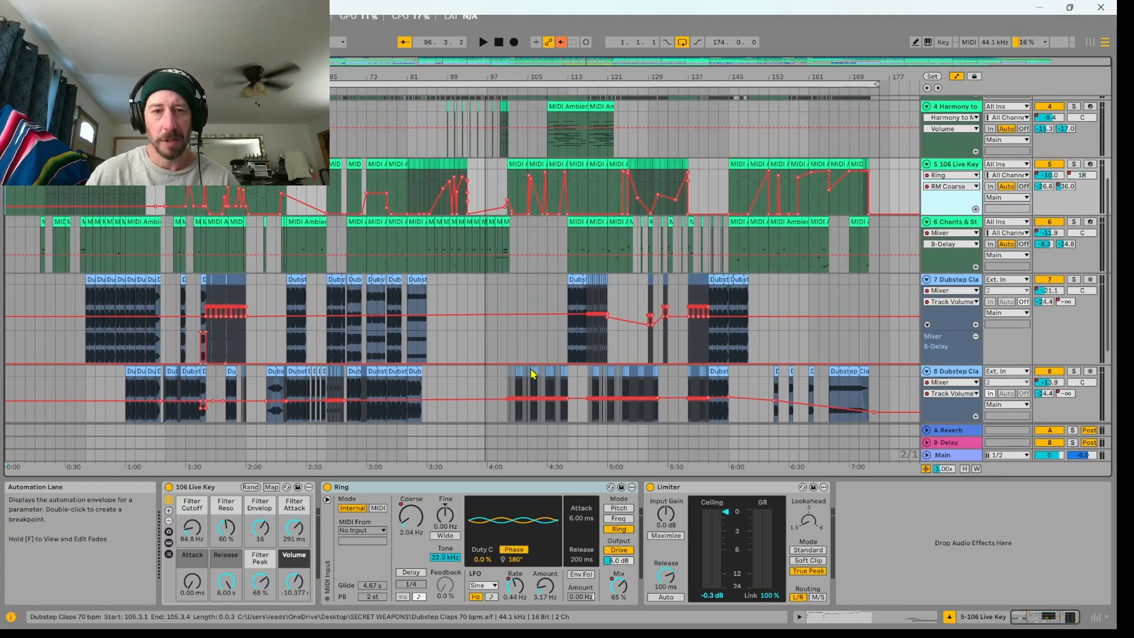
scroll(511, 352, "up", 1)
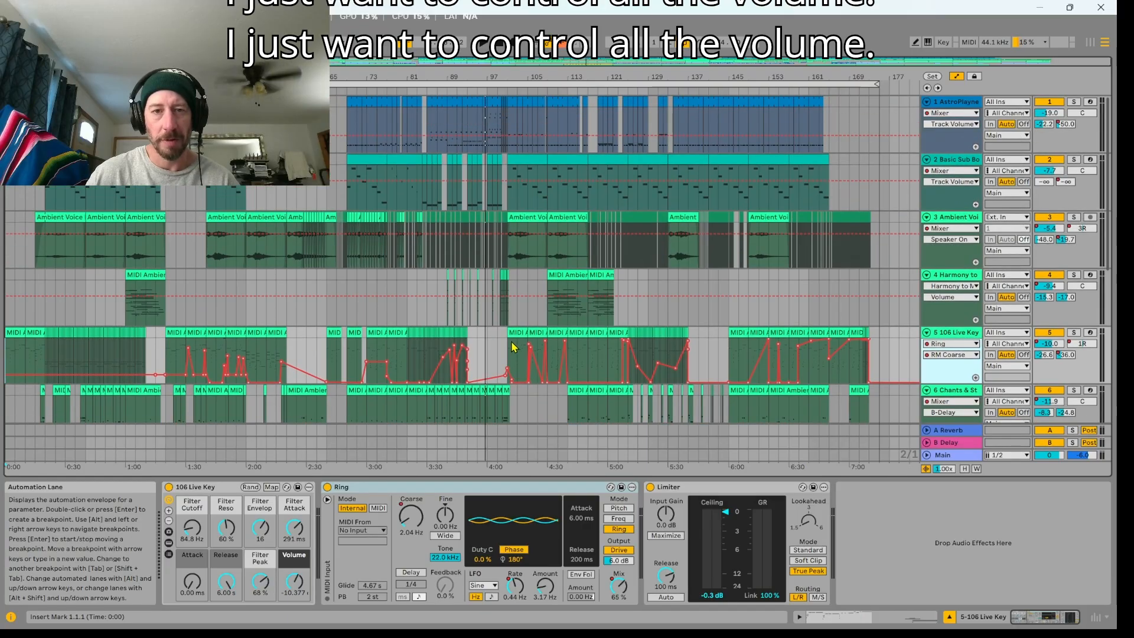
scroll(712, 322, "down", 8)
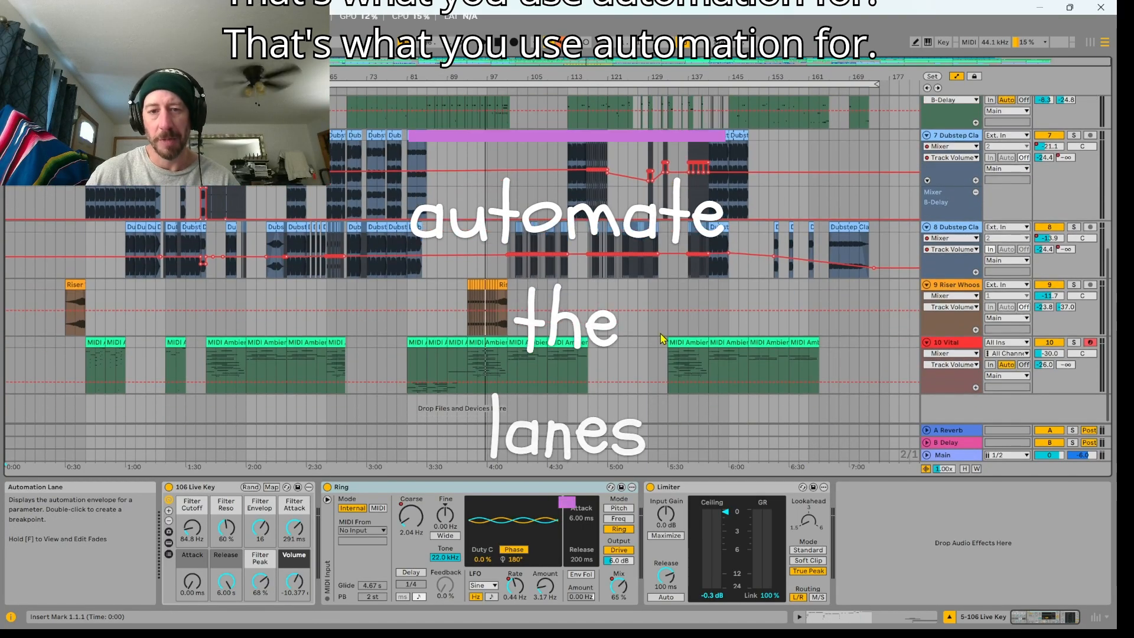
Raise the track 7 Dubstep Claps volume automation to 6.0 dB between about bars 114 and 116, and play it back.
left_click(948, 390)
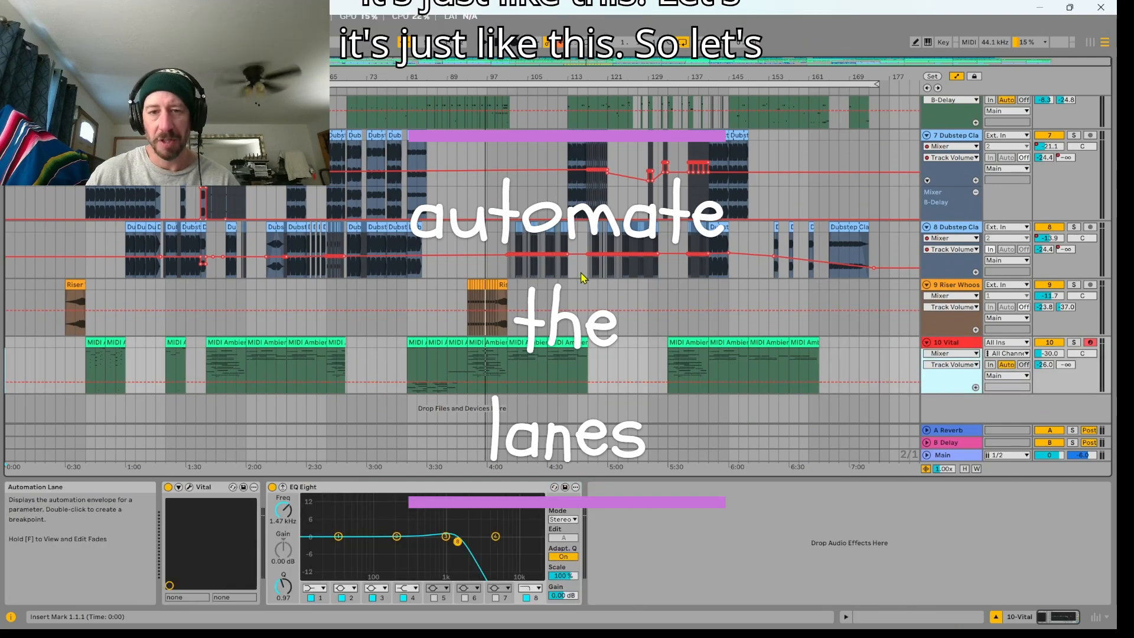
scroll(581, 275, "up", 8, "ctrl")
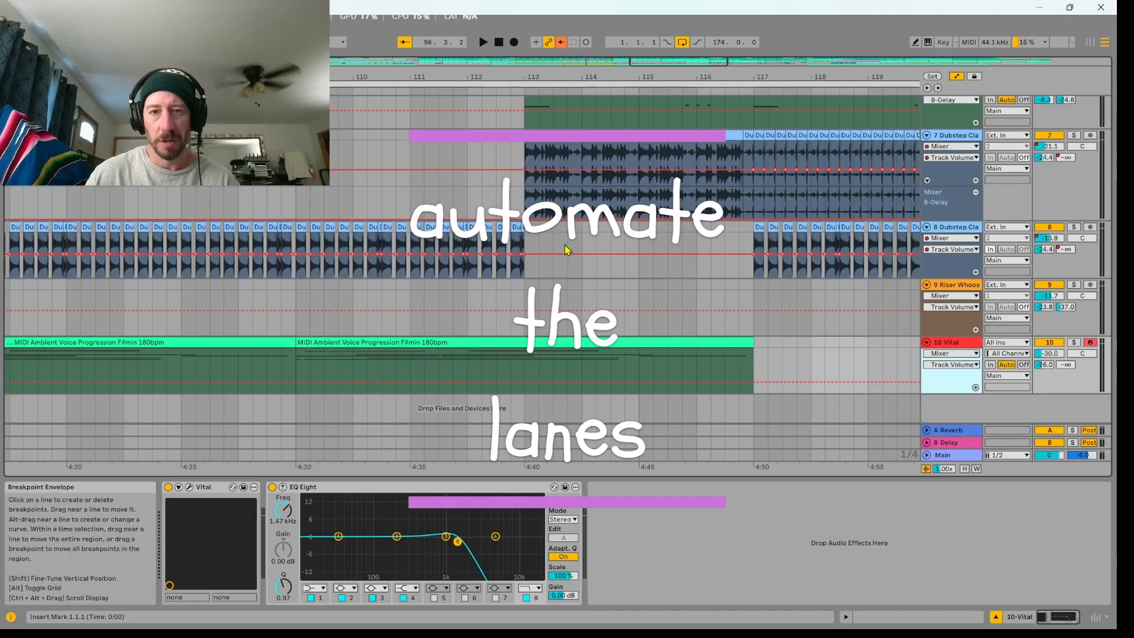
scroll(555, 254, "up", 2)
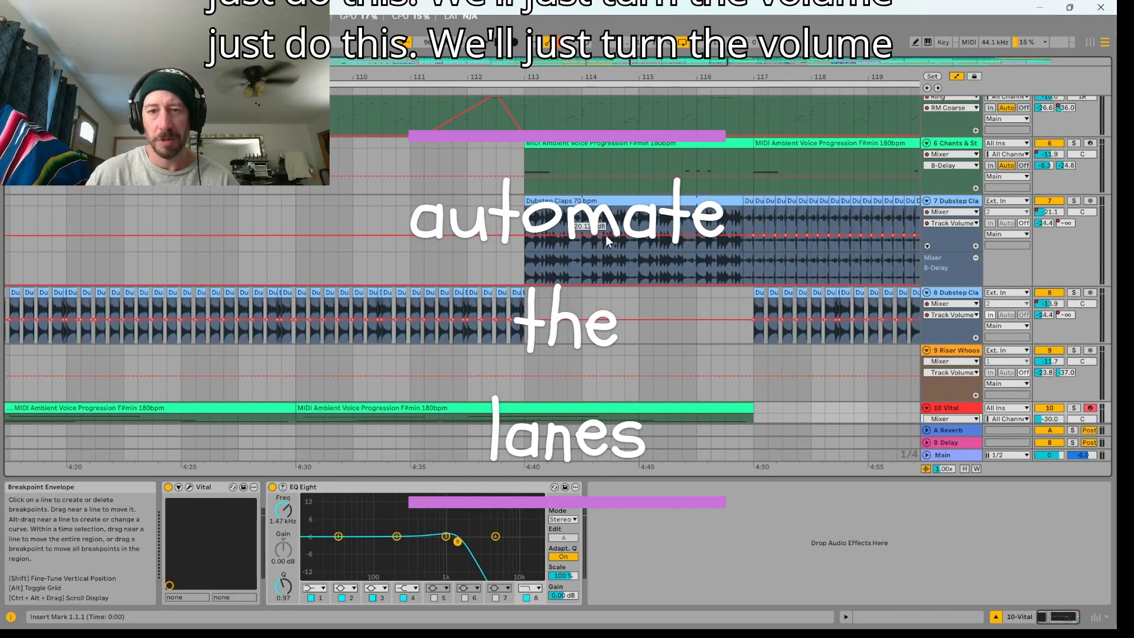
left_click(530, 233)
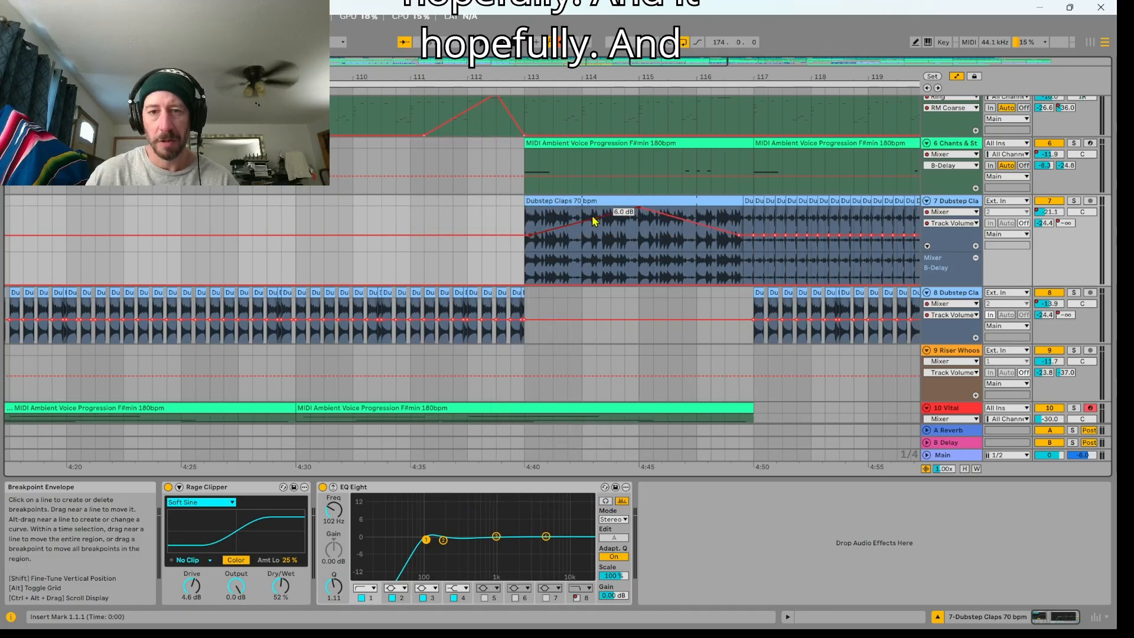
left_click_drag(591, 221, 584, 207)
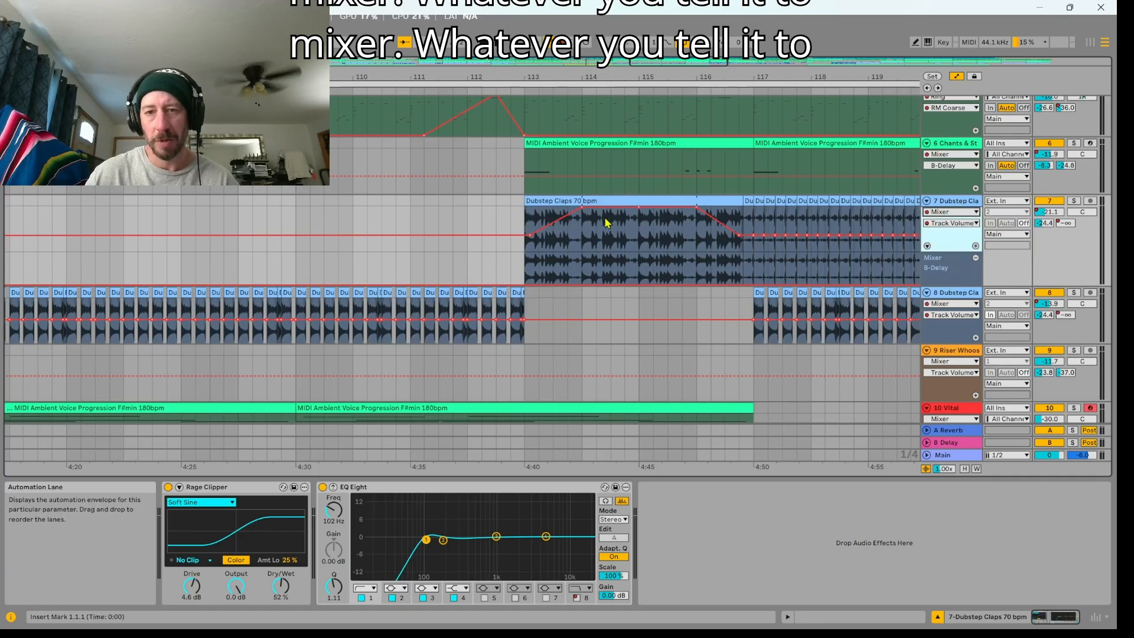
key("space")
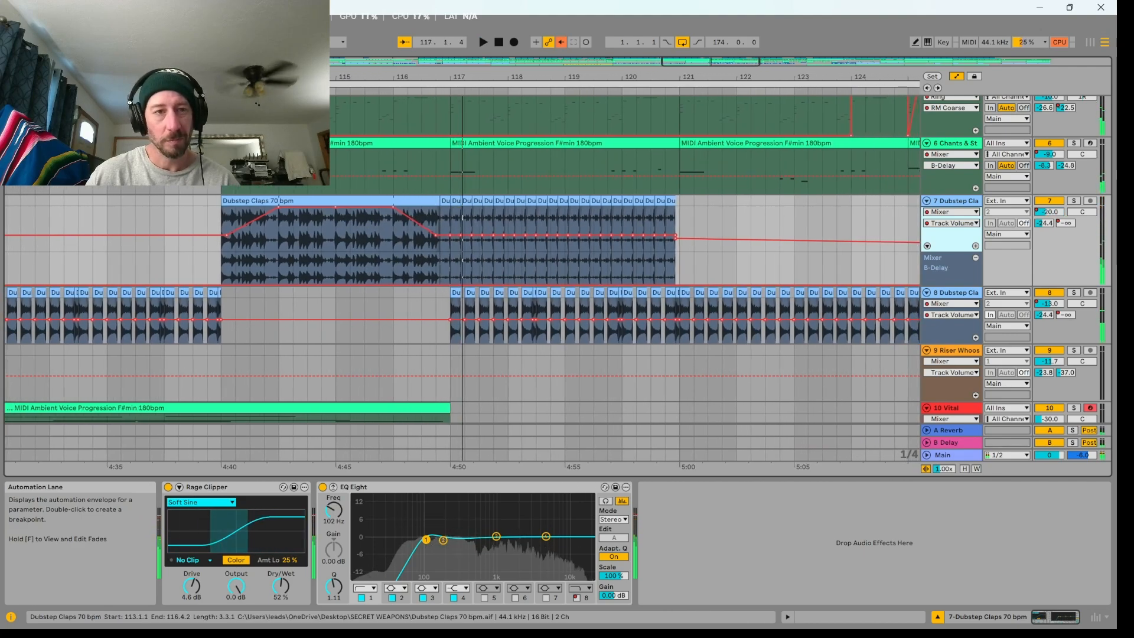
Undo the volume automation raise on track 7 Dubstep Claps and play the arrangement from about bar 113.
left_click(29, 21)
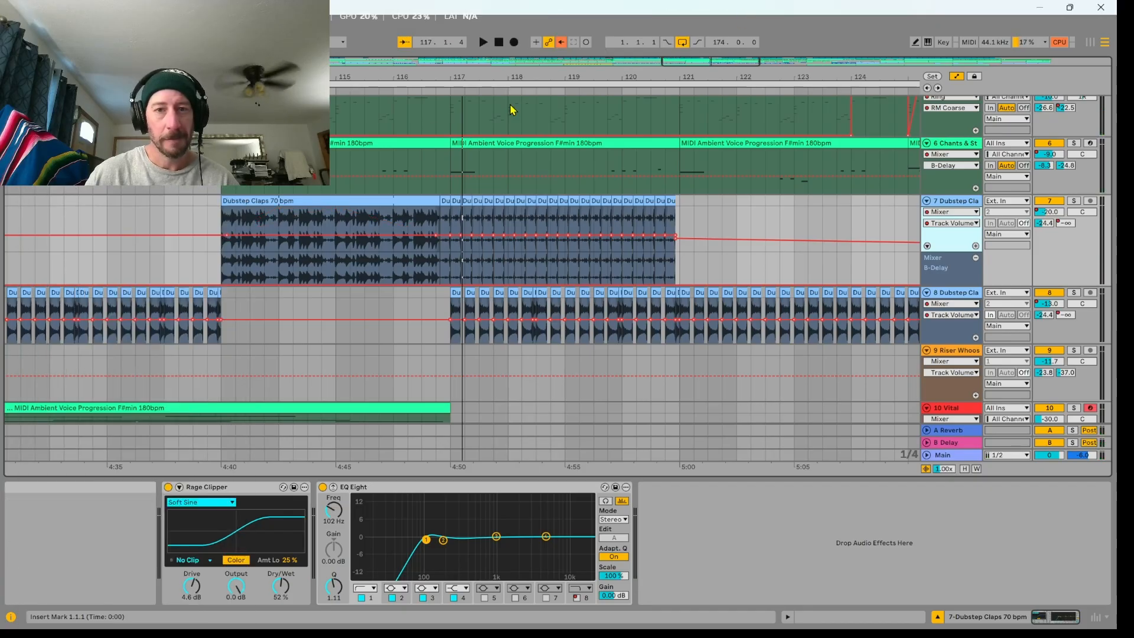
left_click(222, 91)
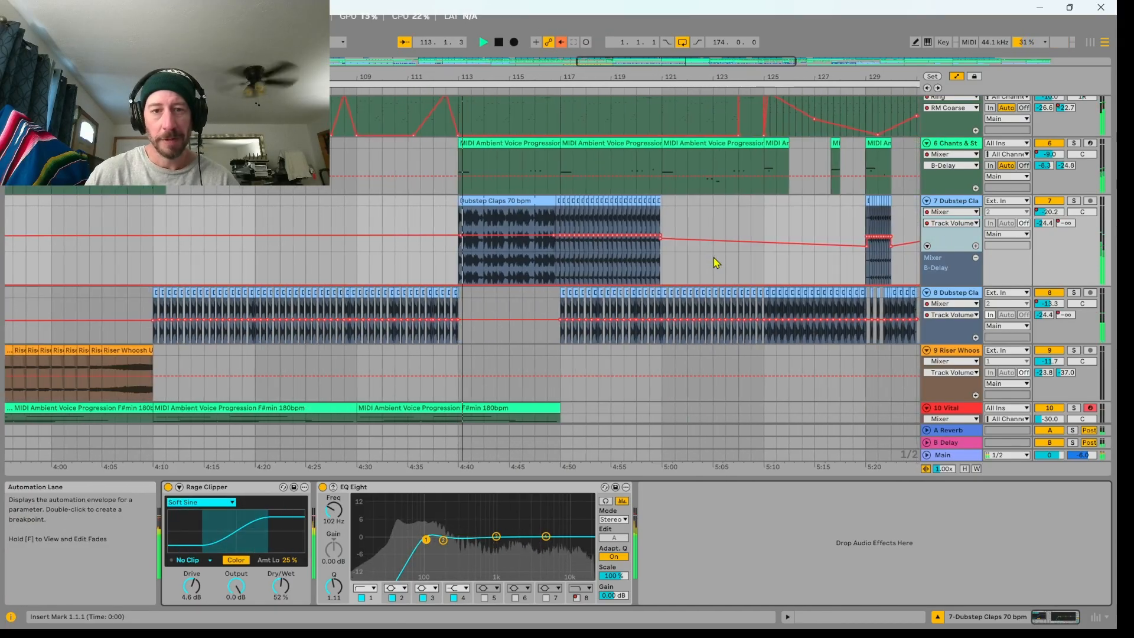
scroll(561, 266, "down", 3)
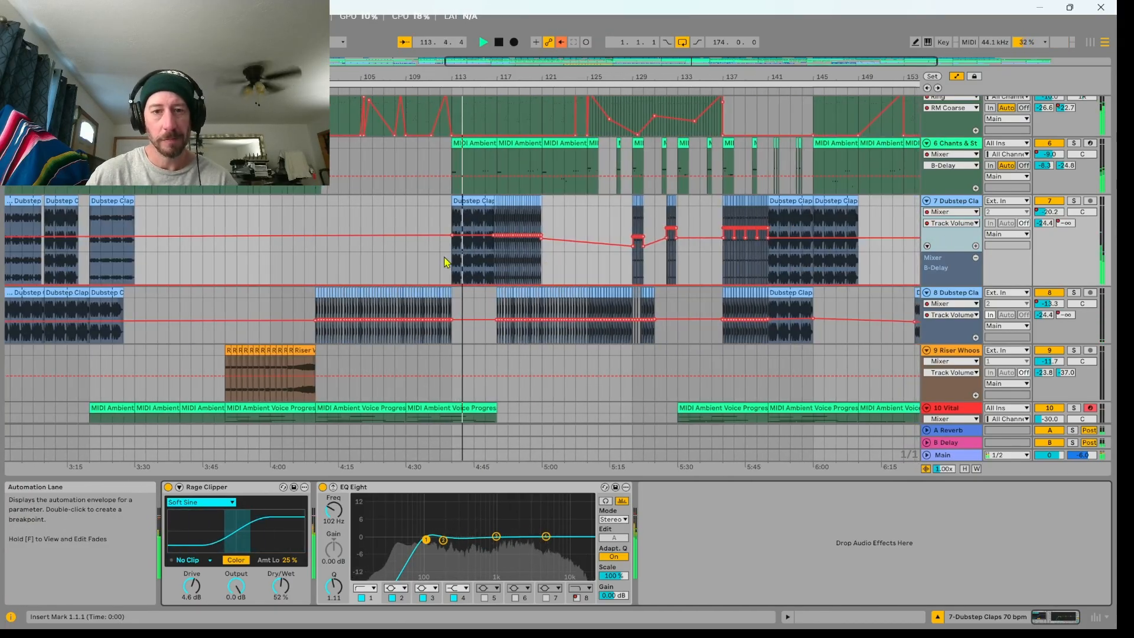
Hide the automation lanes and turn on the computer MIDI keyboard, showing the clips across most of the arrangement.
key("a")
left_click(928, 44)
scroll(534, 256, "down", 3)
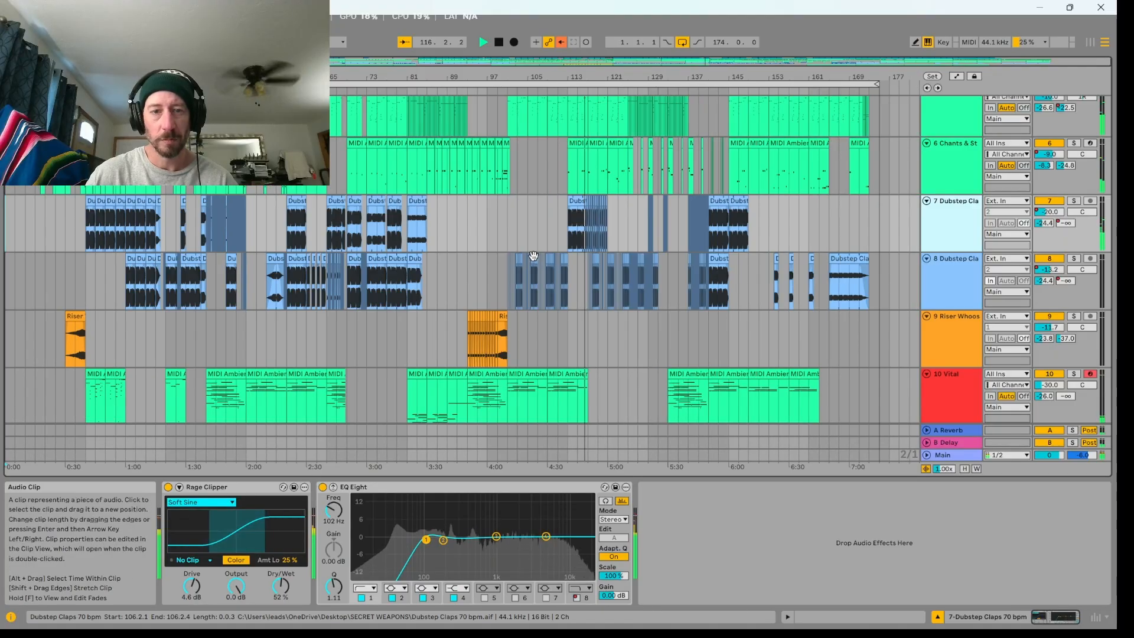
Examine the automated controls in the Session View mixer, undo the last change, and return to the Arrangement View.
key("Tab")
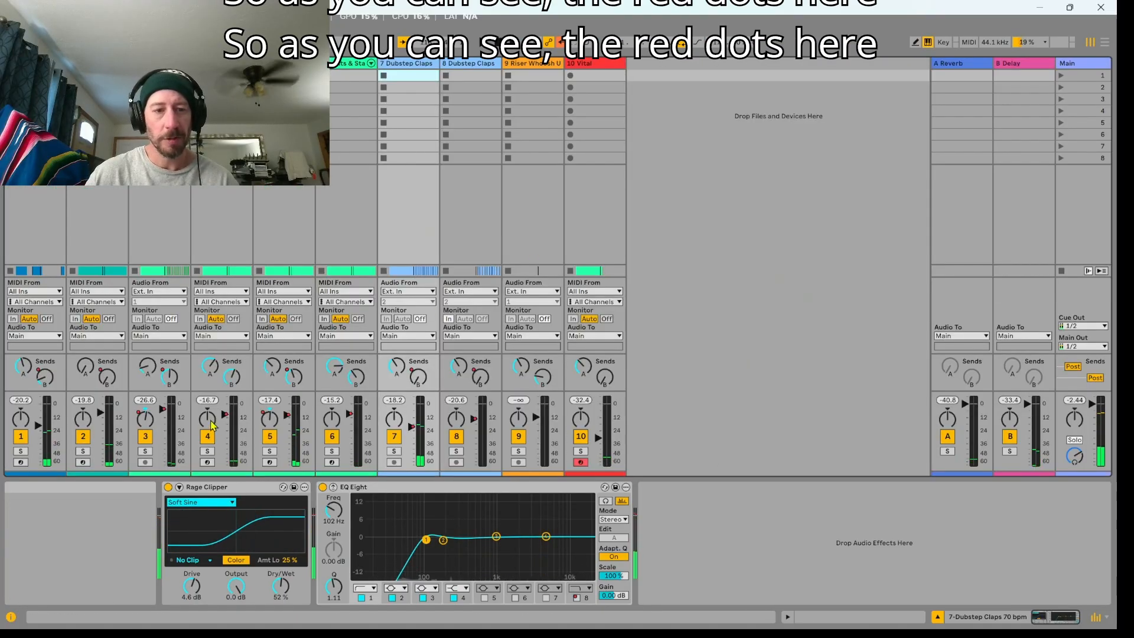
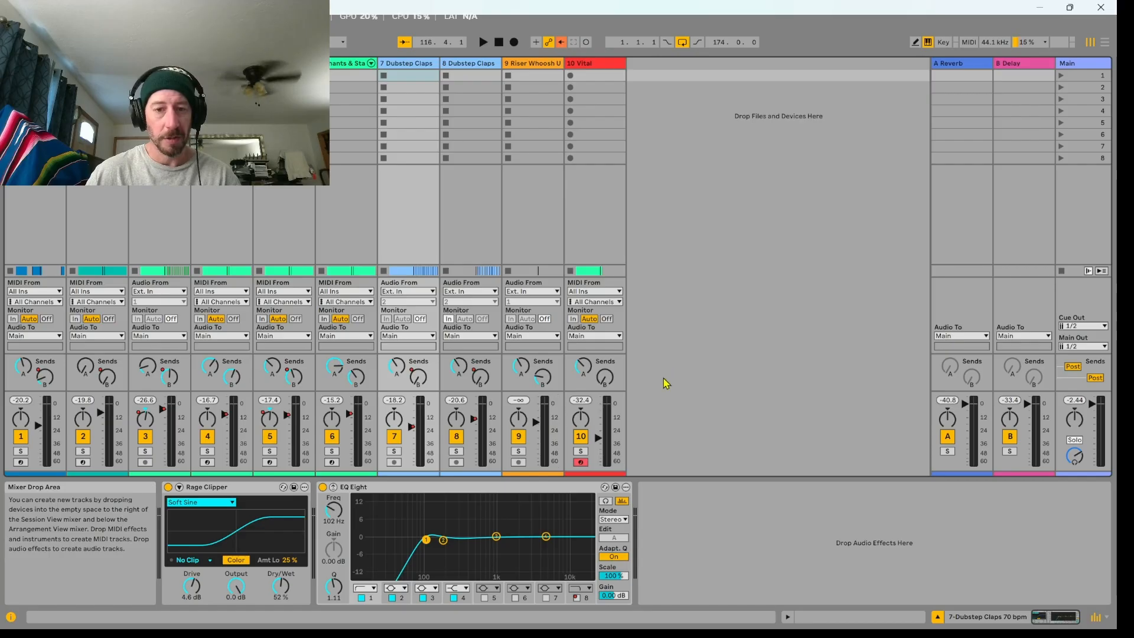
left_click(30, 16)
left_click(36, 35)
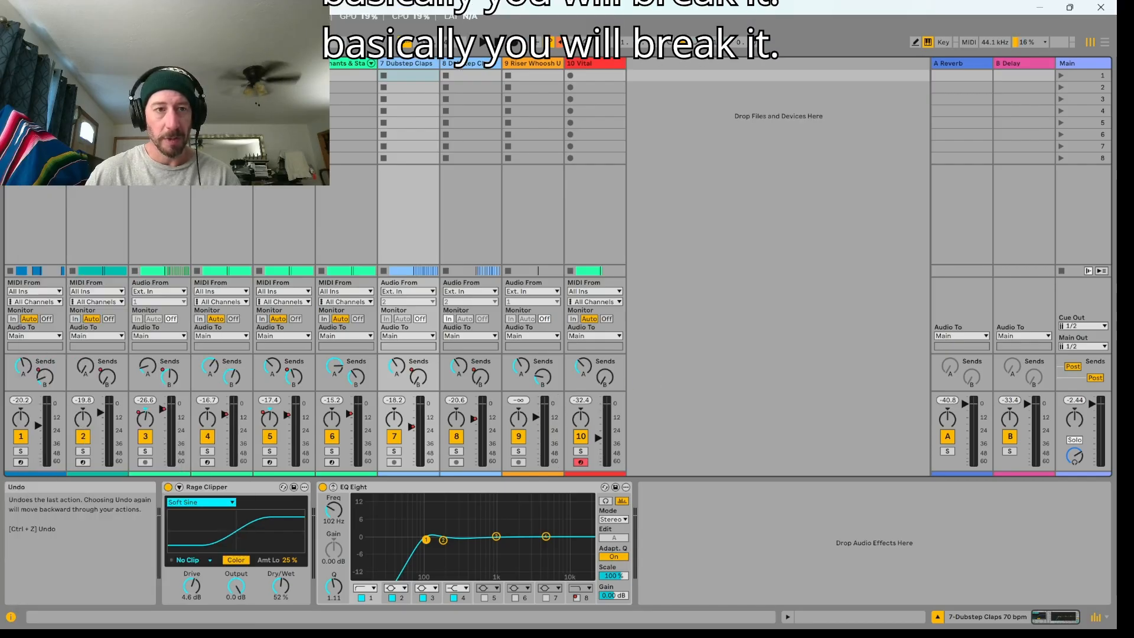
key("Tab")
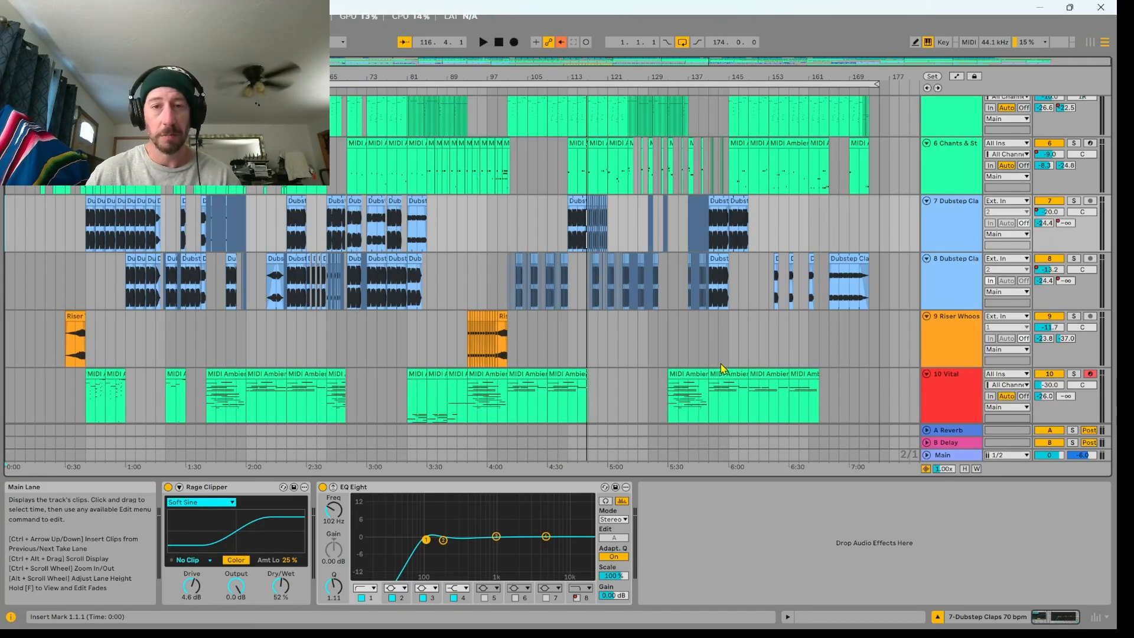
key("Tab")
key("Tab")
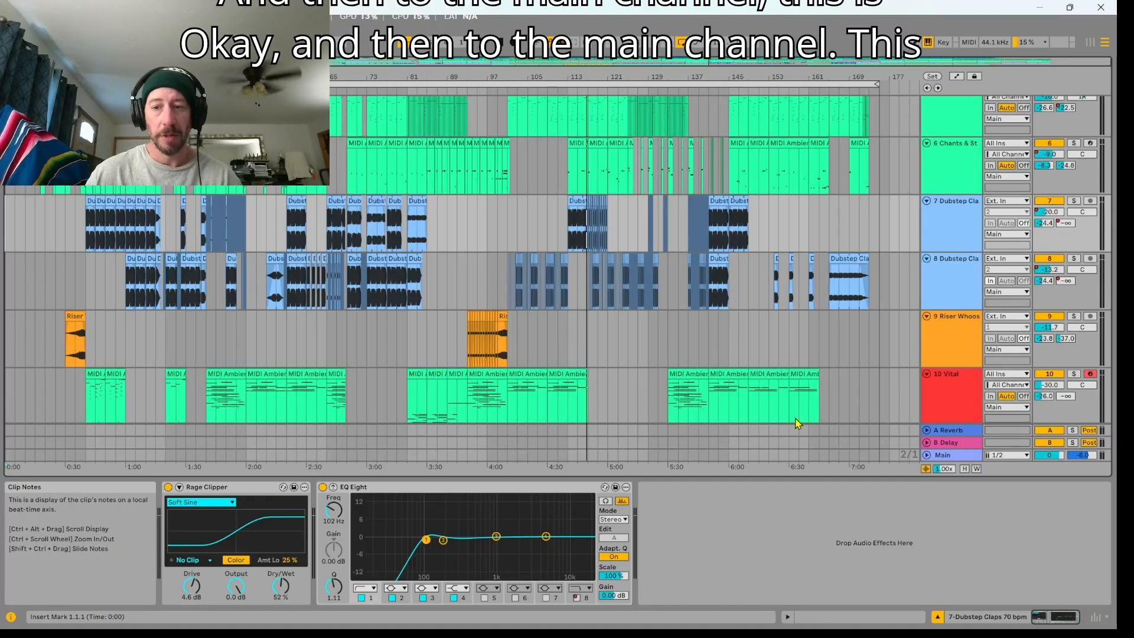
Show the Main track's device chain and examine the Limiter and Glue Compressor at its start.
left_click(952, 456)
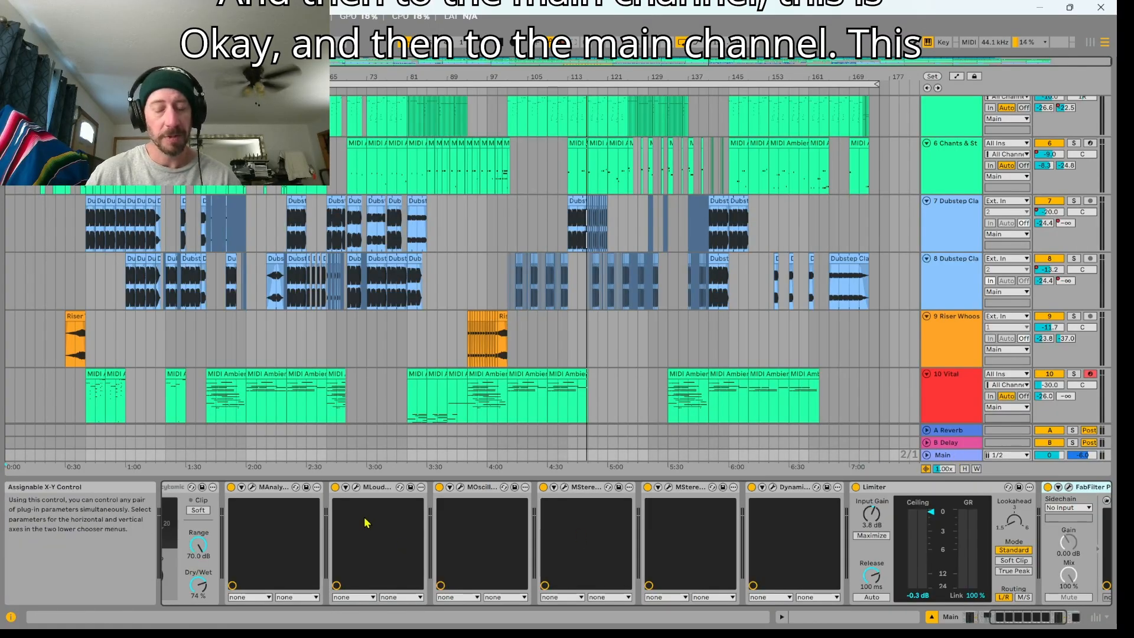
scroll(362, 523, "left", 5)
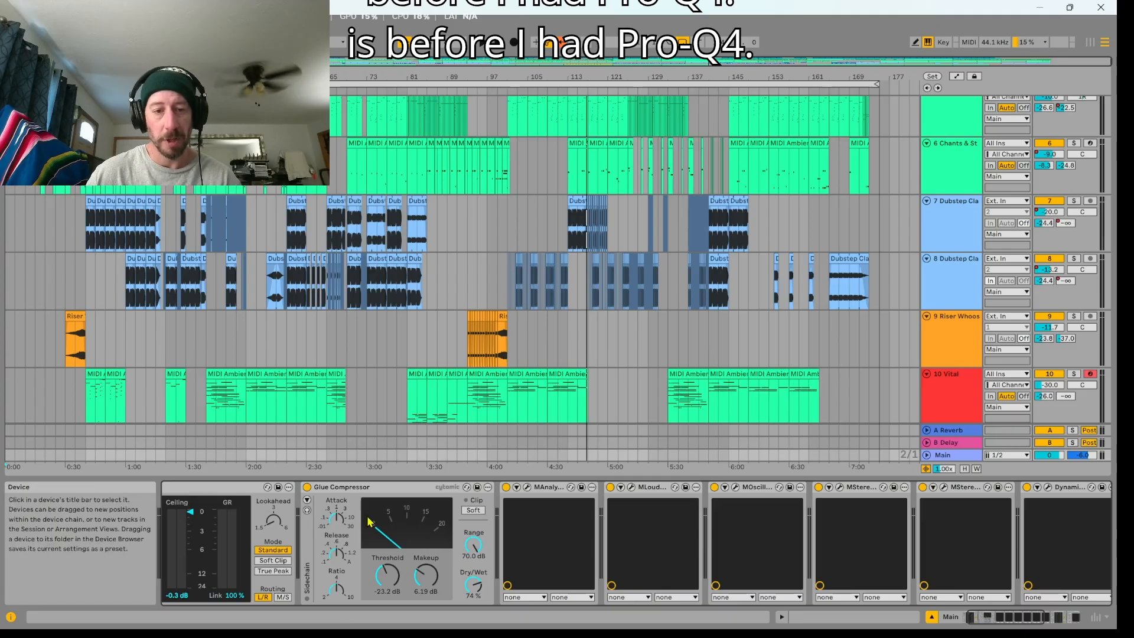
scroll(365, 525, "left", 2)
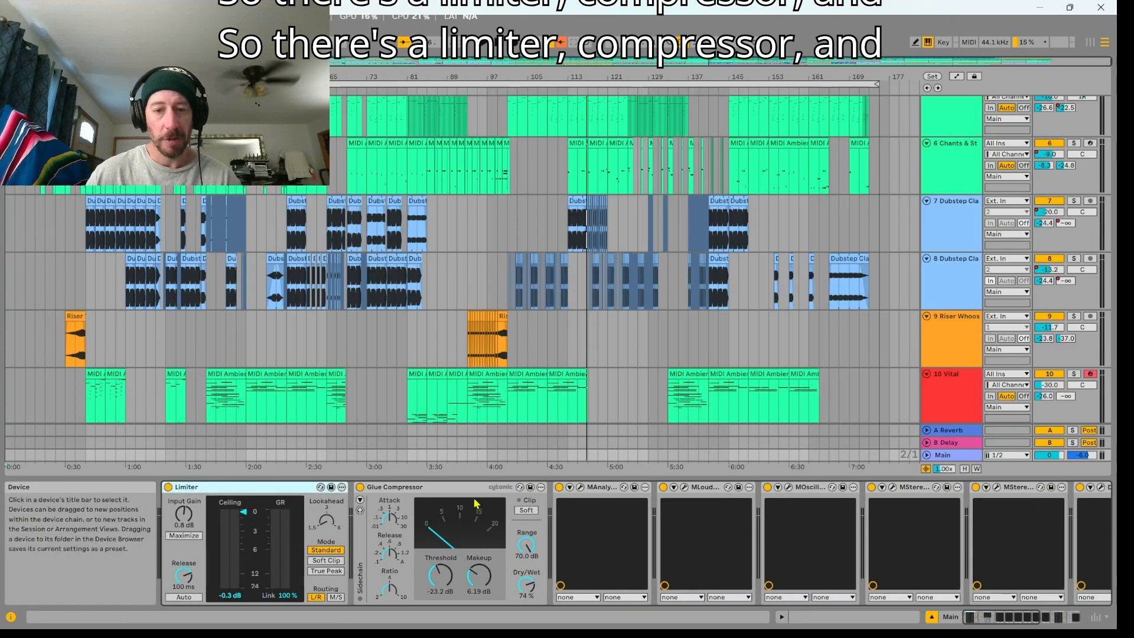
Open the MAnalyzer, MLoudnessAnalyzer and MOscilloscope windows on the Main track and arrange them side by side.
left_click(580, 488)
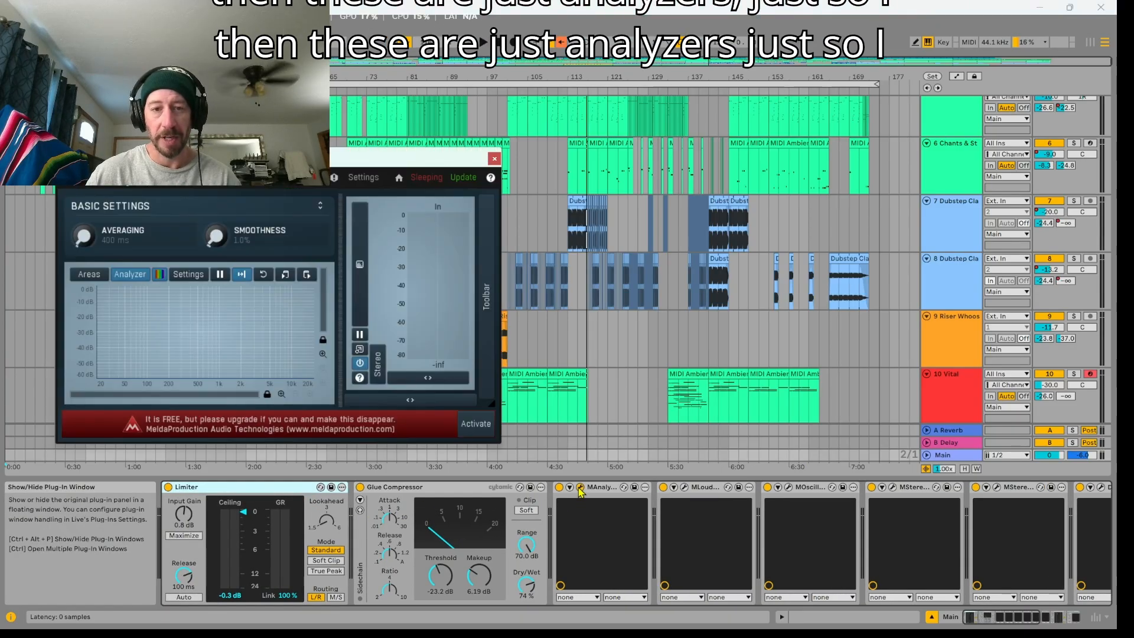
left_click(684, 487)
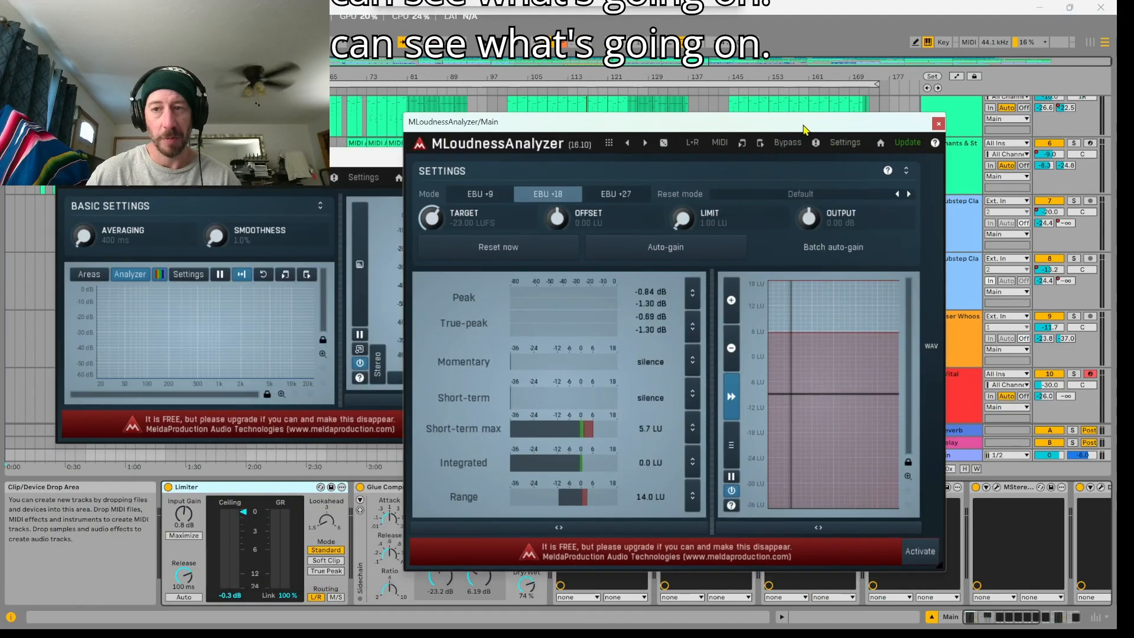
left_click_drag(803, 128, 370, 128)
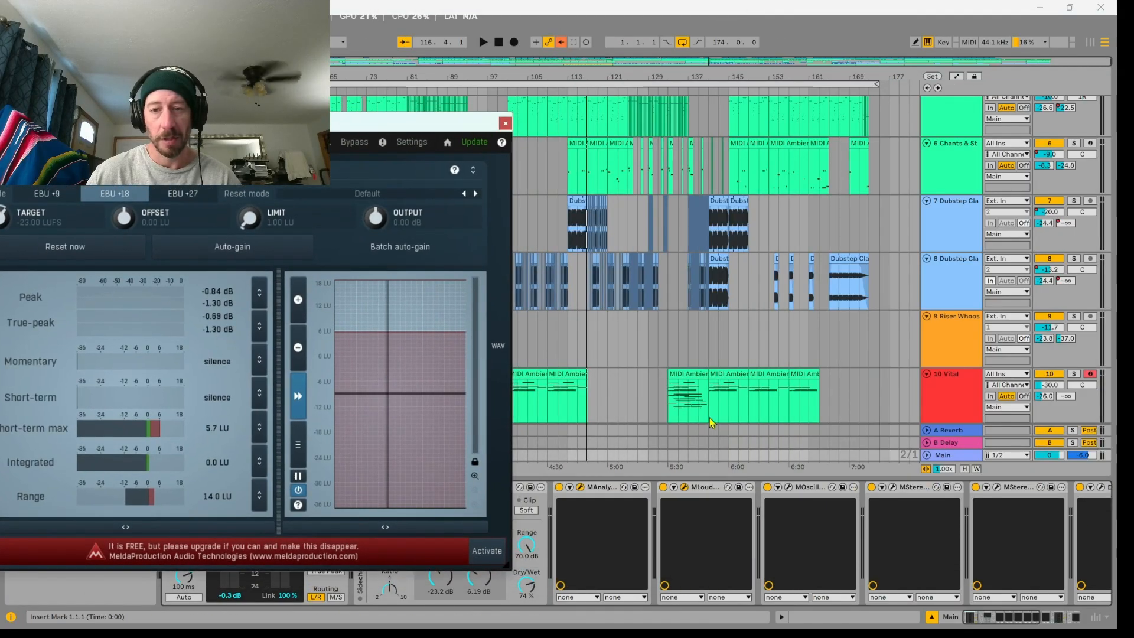
left_click(789, 493)
left_click_drag(826, 244, 481, 136)
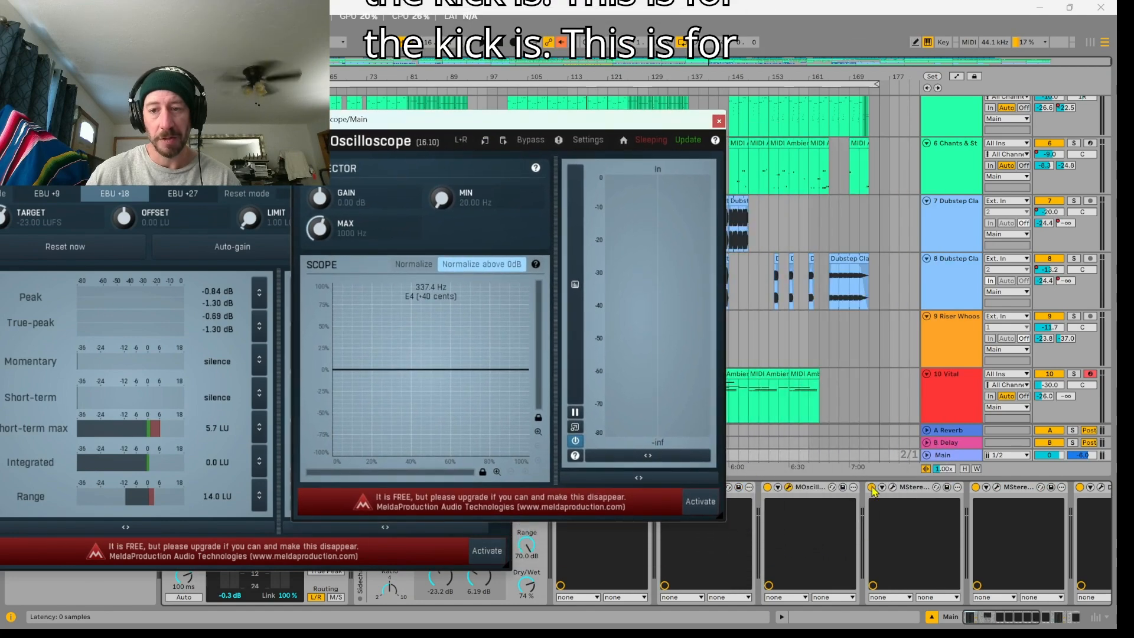
Look at the first MStereo plug-in window following MOscilloscope on the Main track, and close it.
left_click(892, 488)
left_click_drag(878, 77, 778, 82)
left_click(941, 65)
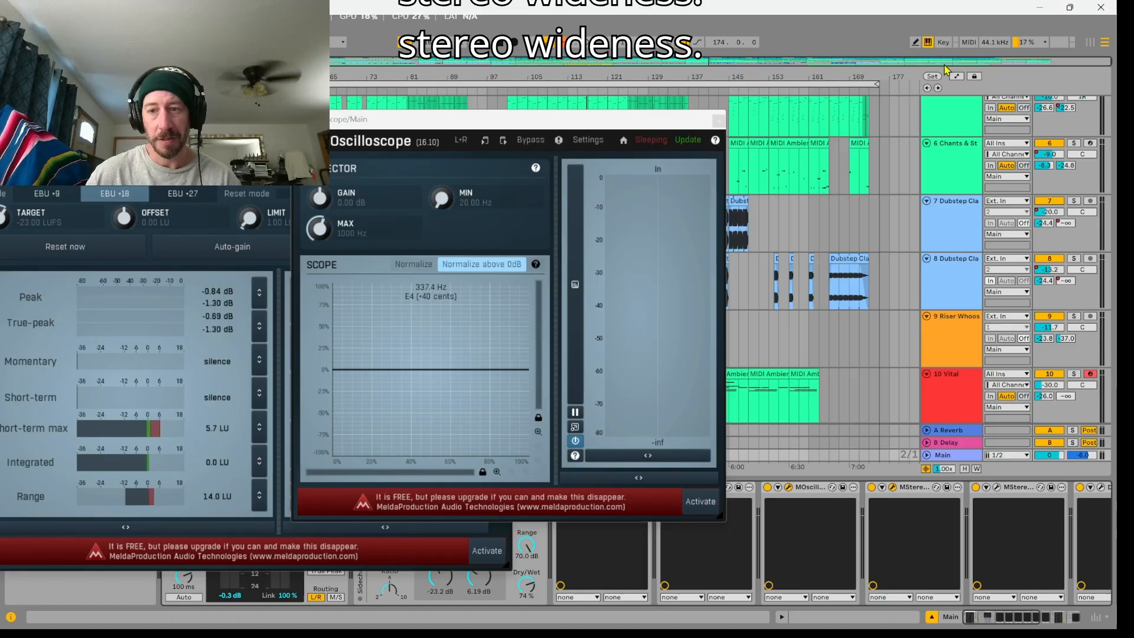
Open the MStereoScope window, play the track from the start, and move the scope clear of the device chain.
left_click(997, 488)
left_click_drag(320, 111, 668, 148)
key("space")
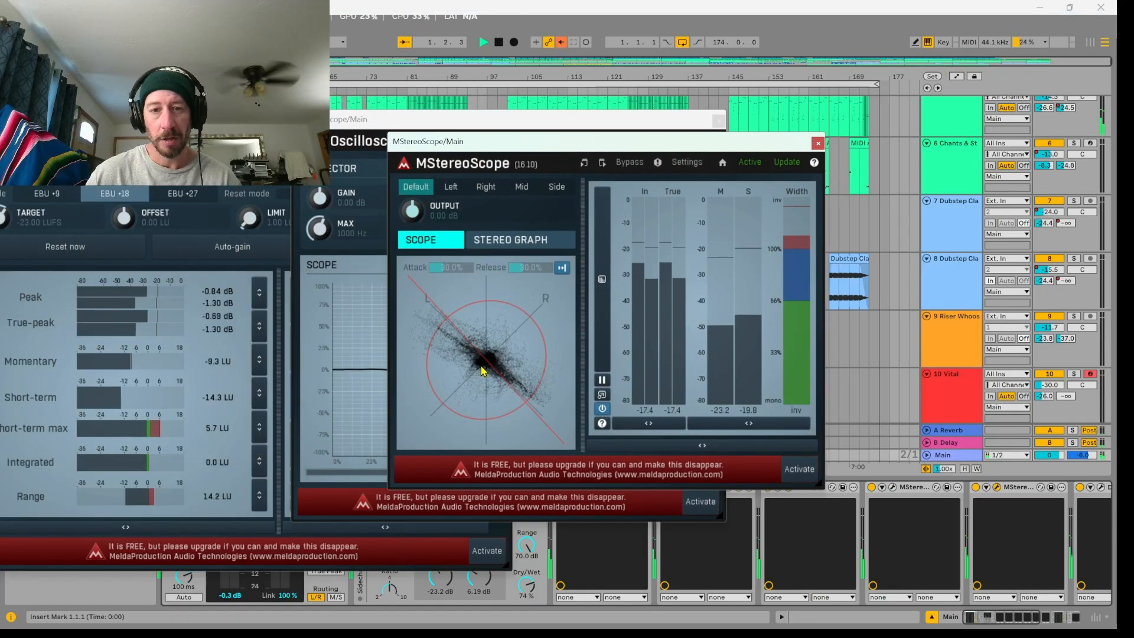
left_click_drag(539, 149, 600, 100)
Look at the Dynamic Range Meter on the Main track during playback, and close its window.
scroll(895, 531, "down", 5)
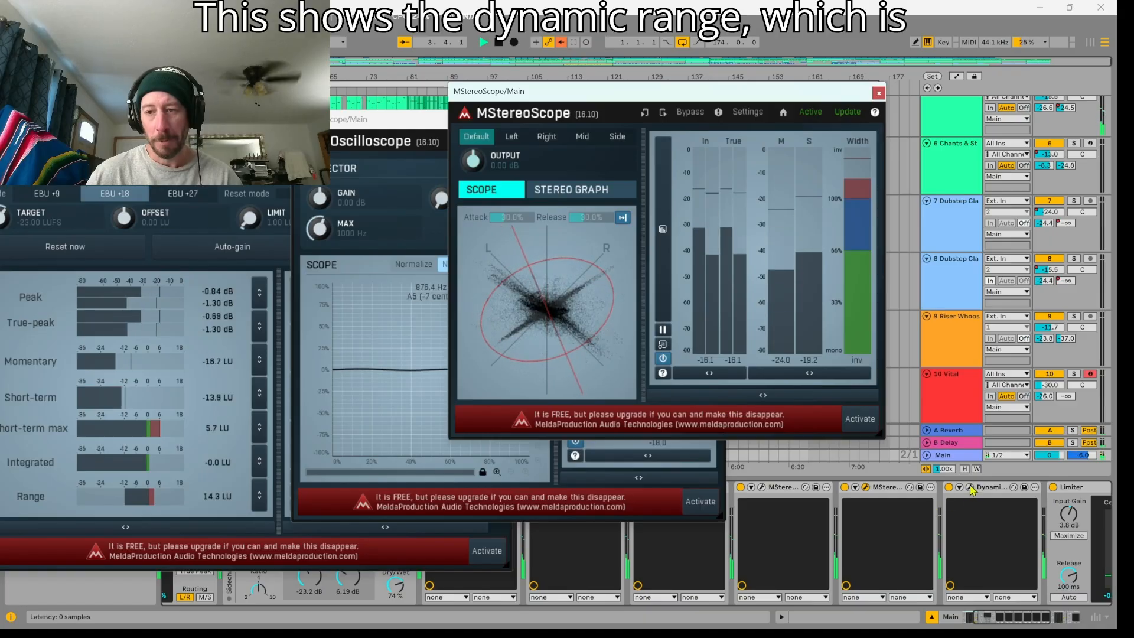
left_click(971, 488)
left_click_drag(1000, 109, 575, 109)
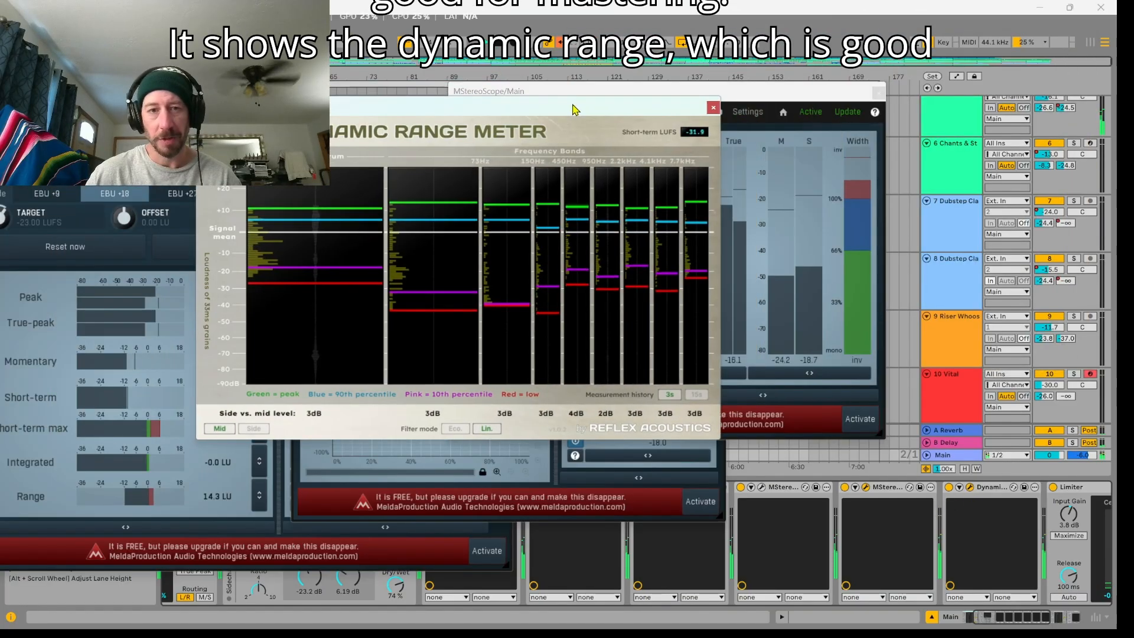
left_click(714, 107)
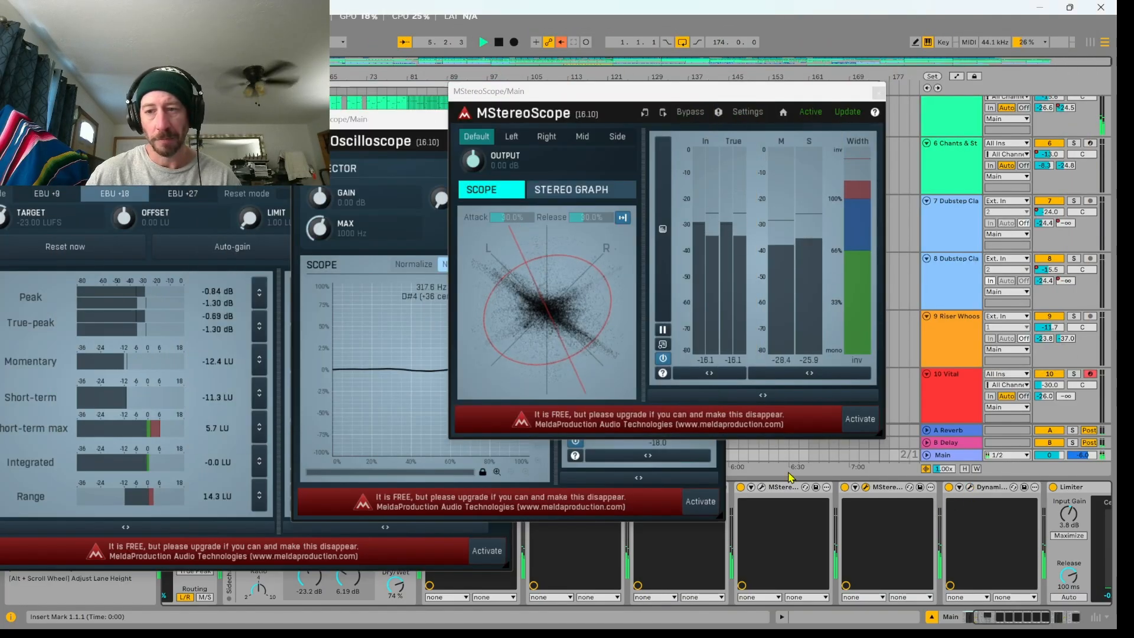
Examine the second Limiter's input gain and ceiling on the Main track, continuing to the end of the device chain.
scroll(836, 567, "down", 3)
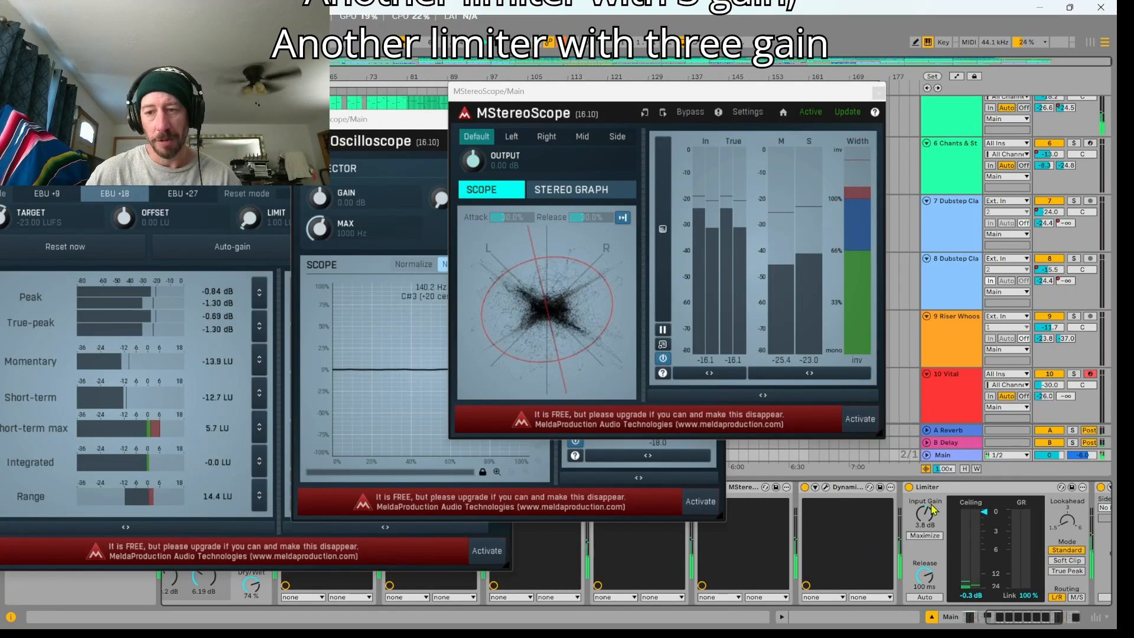
scroll(869, 555, "down", 2)
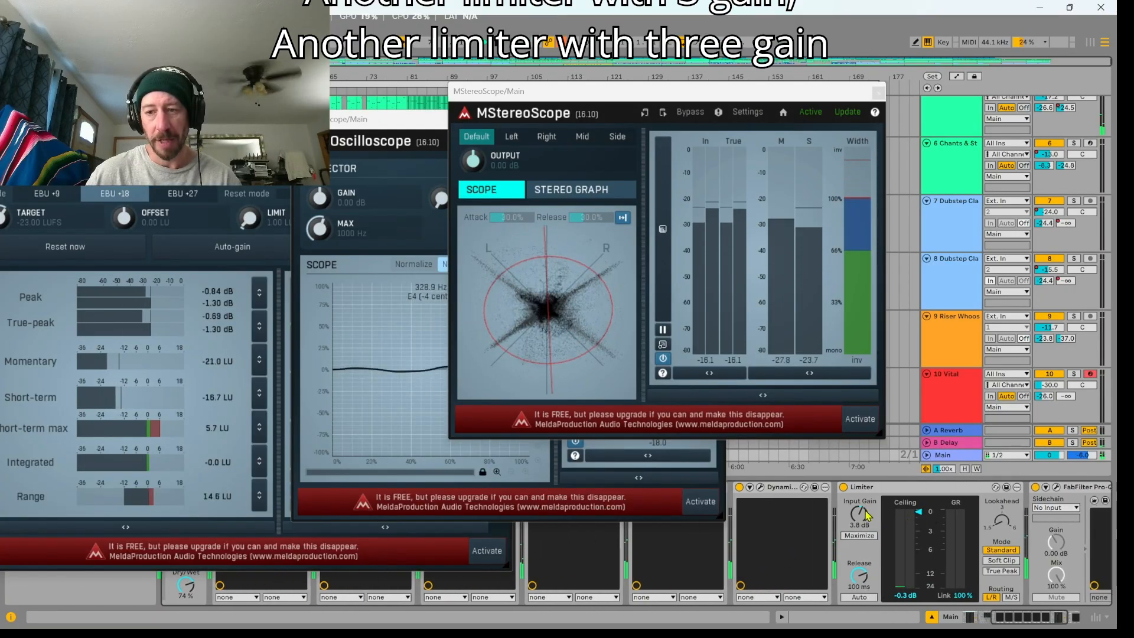
scroll(867, 515, "down", 1)
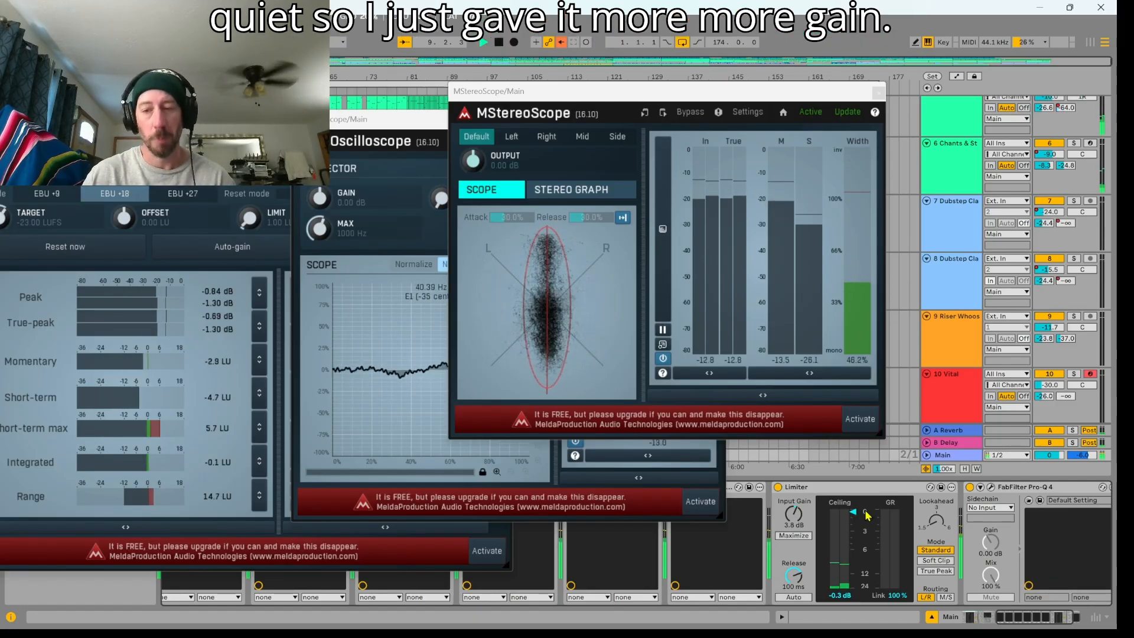
scroll(866, 515, "down", 1)
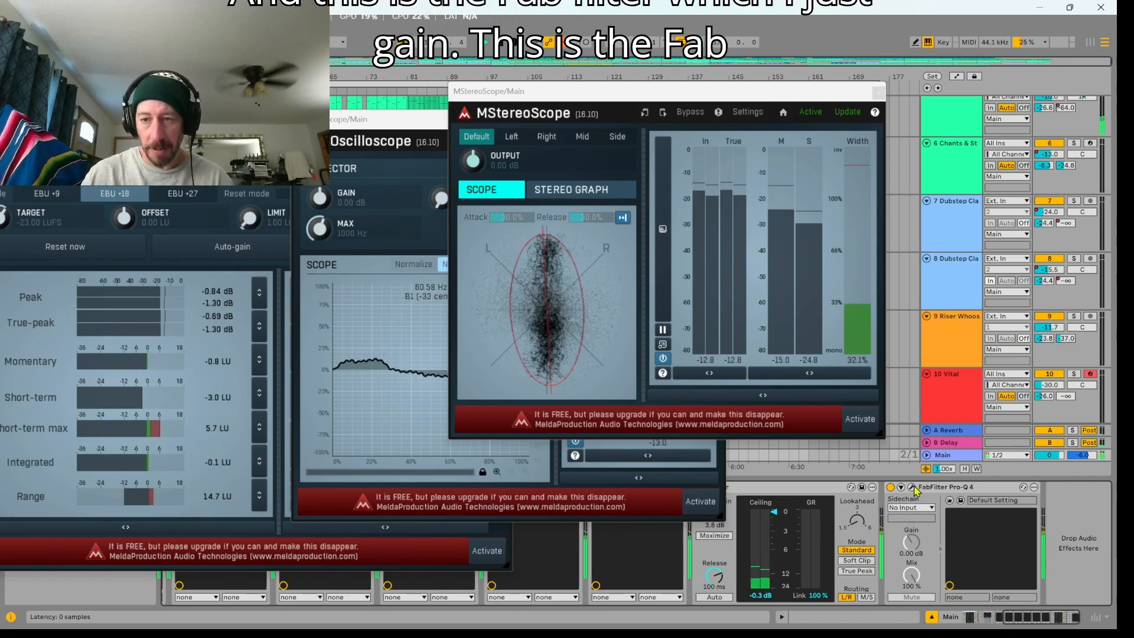
Look at the FabFilter Pro-Q 4 equalizer's spectrum on the Main track, and close its window.
left_click(912, 488)
left_click_drag(444, 45, 667, 120)
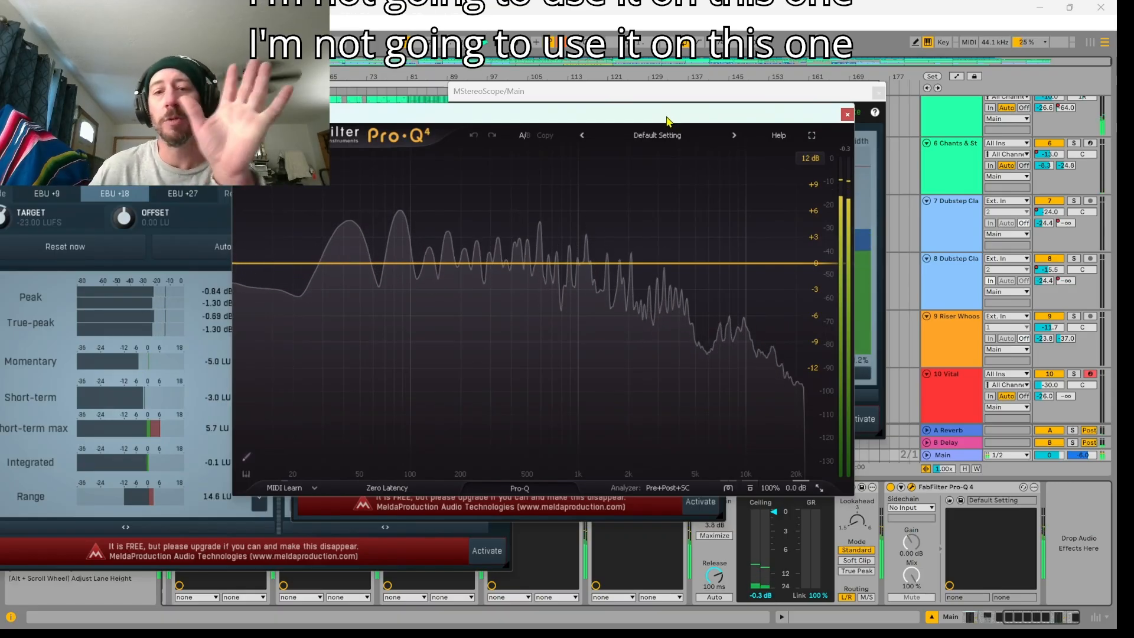
left_click(848, 115)
Spread out the MStereoScope, MOscilloscope and MLoudnessAnalyzer windows so their meters can be watched together during playback.
left_click_drag(819, 94, 970, 83)
left_click_drag(449, 119, 249, 57)
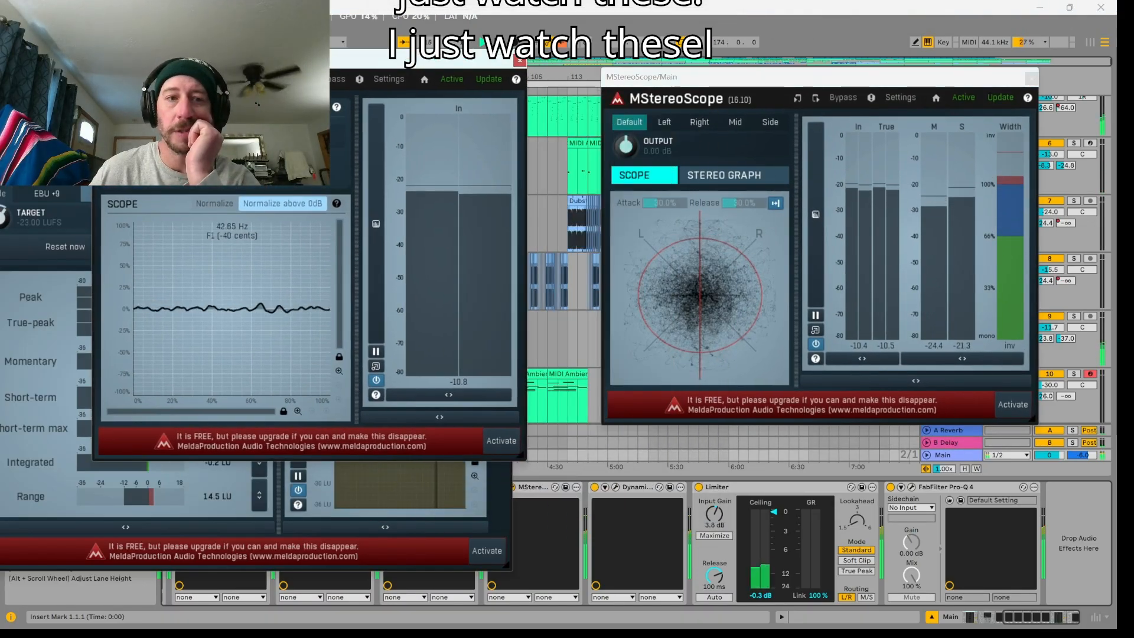
left_click_drag(60, 125, 396, 201)
left_click_drag(743, 84, 748, 49)
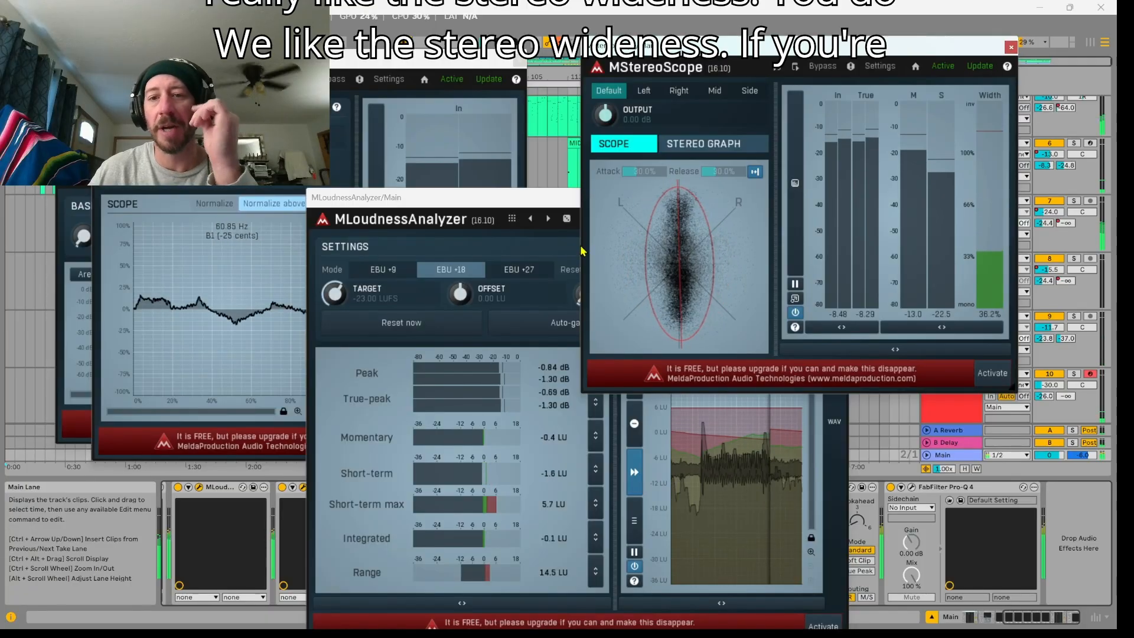
left_click_drag(911, 48, 845, 54)
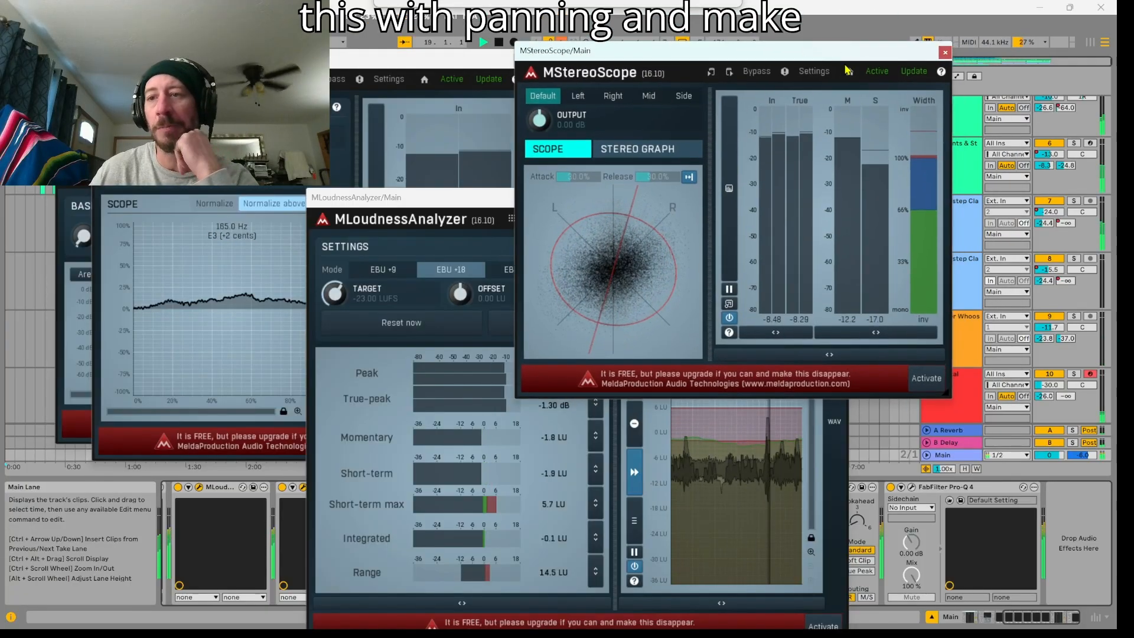
Review the pan and volume settings of all tracks while watching the stereo width in MStereoScope.
scroll(1089, 280, "up", 3)
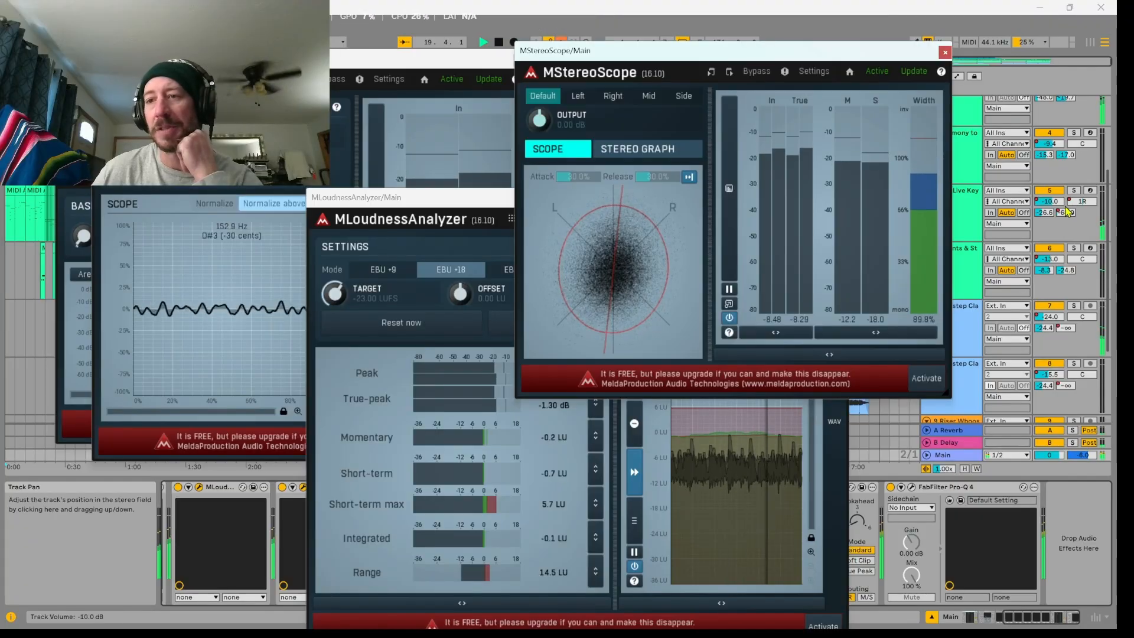
scroll(1071, 209, "up", 3)
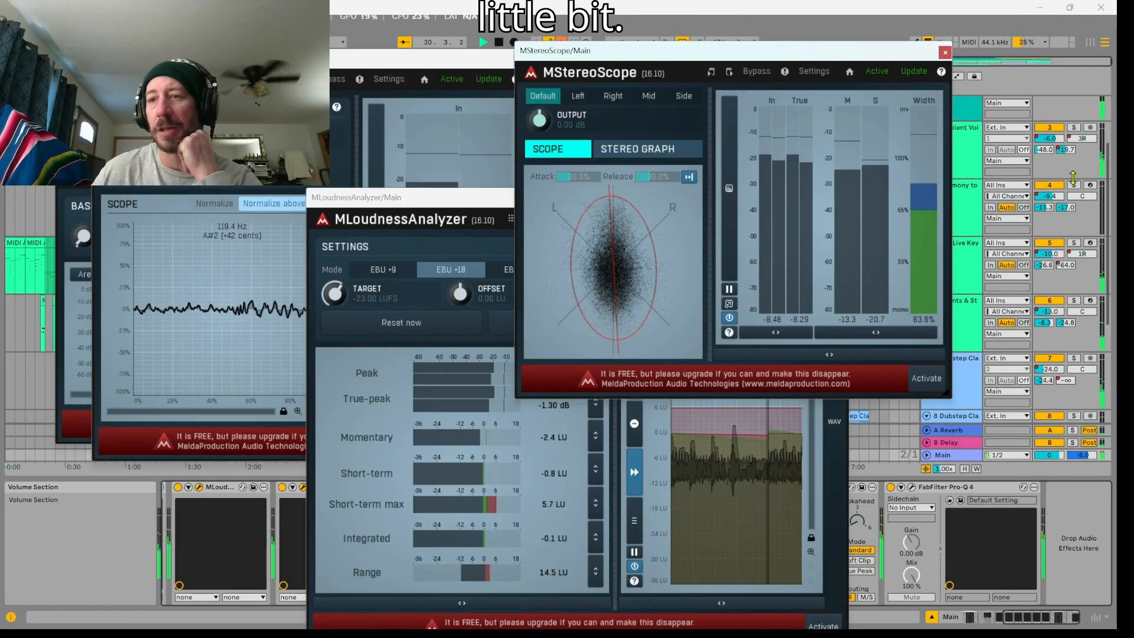
scroll(1071, 183, "up", 2)
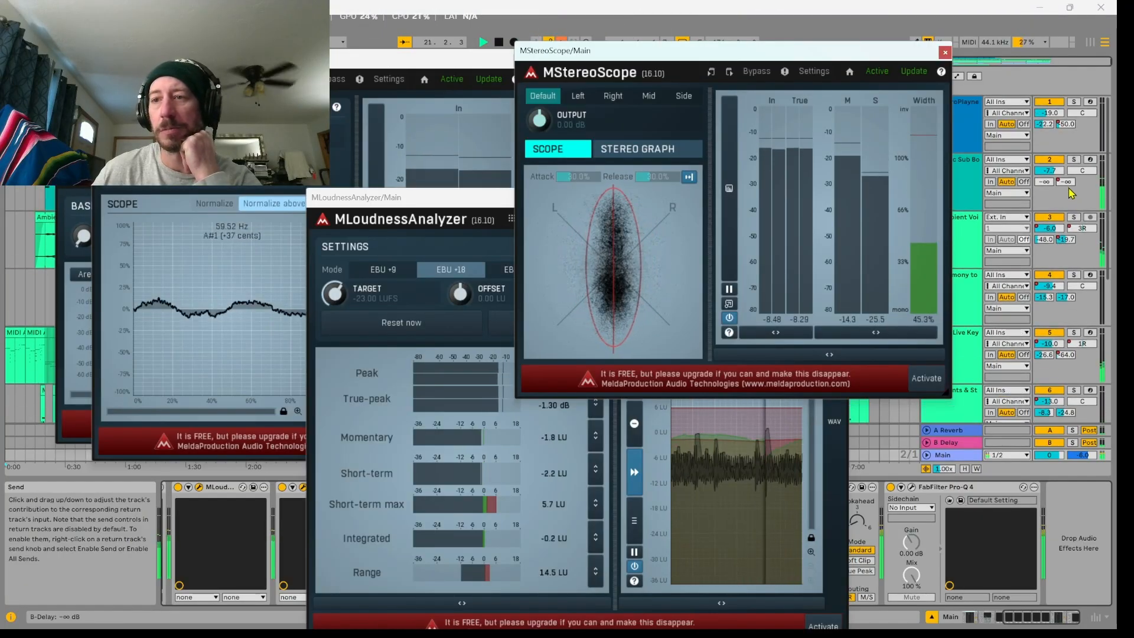
scroll(1070, 192, "down", 8)
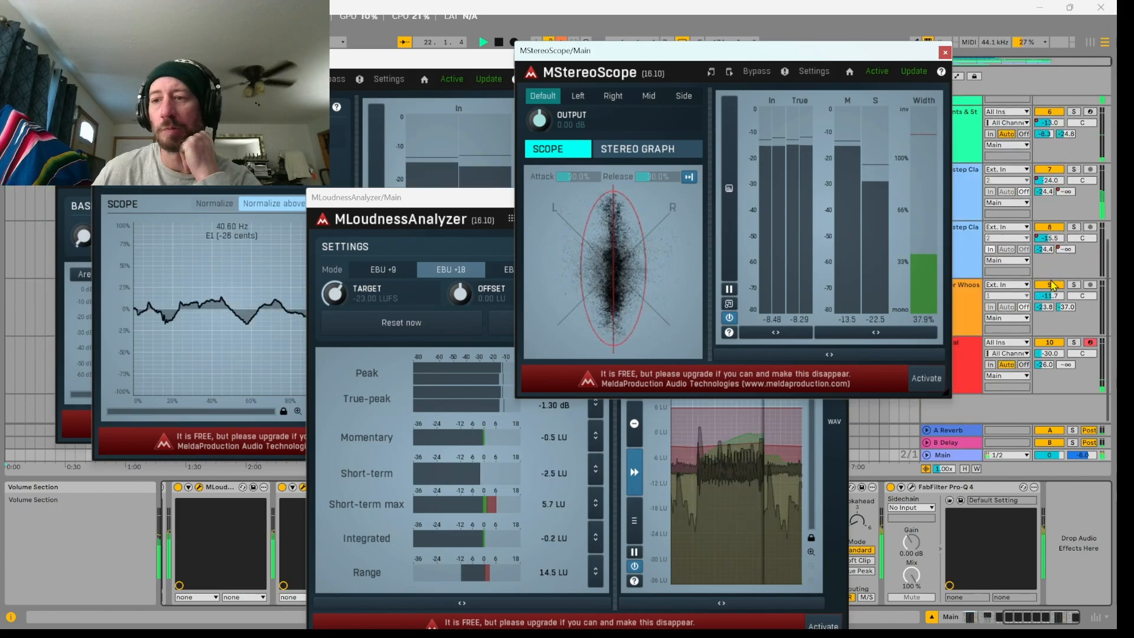
Reposition the MStereoScope window and bring MLoudnessAnalyzer fully into view to watch its loudness readings.
left_click_drag(841, 57, 914, 52)
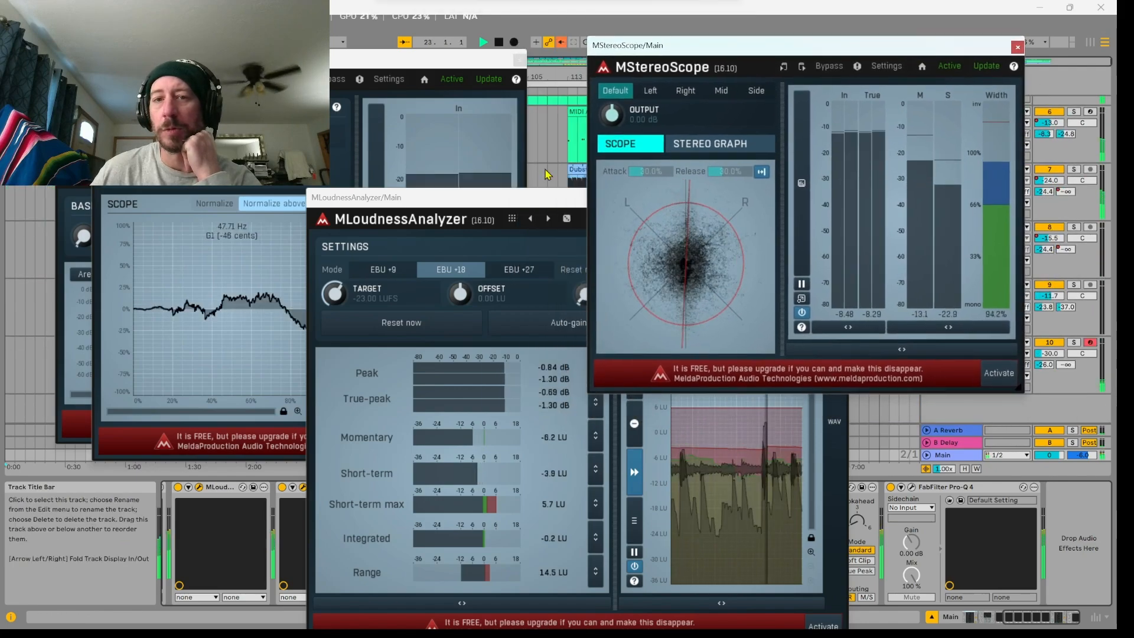
left_click(517, 202)
left_click_drag(517, 202, 471, 183)
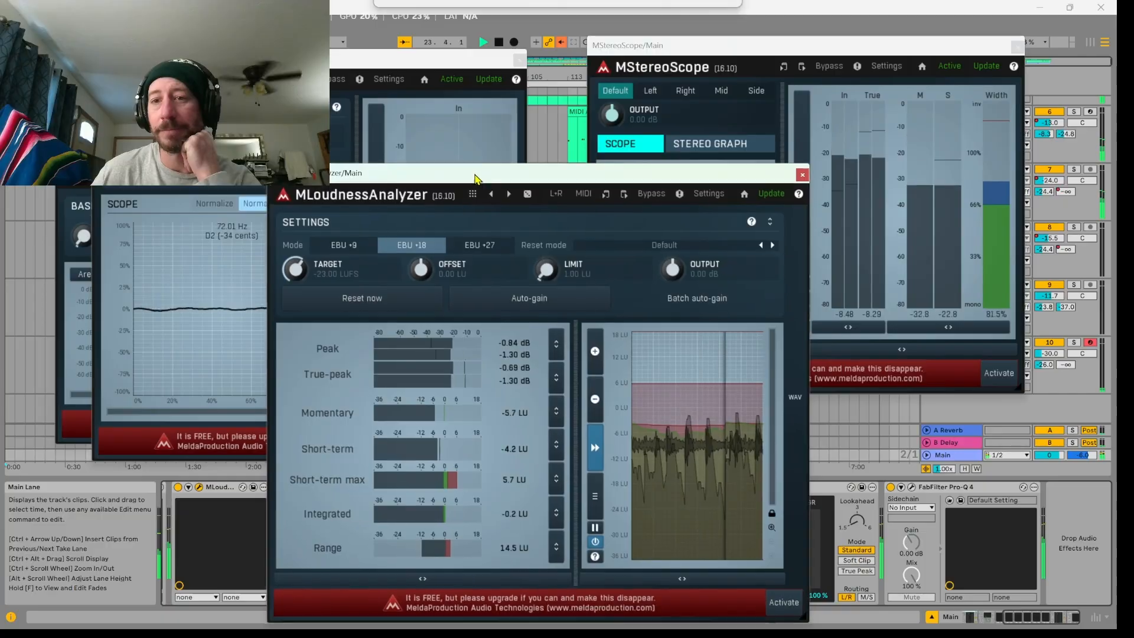
Spread the MStereoScope and MOscilloscope windows apart so both meters can be watched during playback.
left_click_drag(762, 57, 815, 51)
left_click_drag(307, 59, 251, 41)
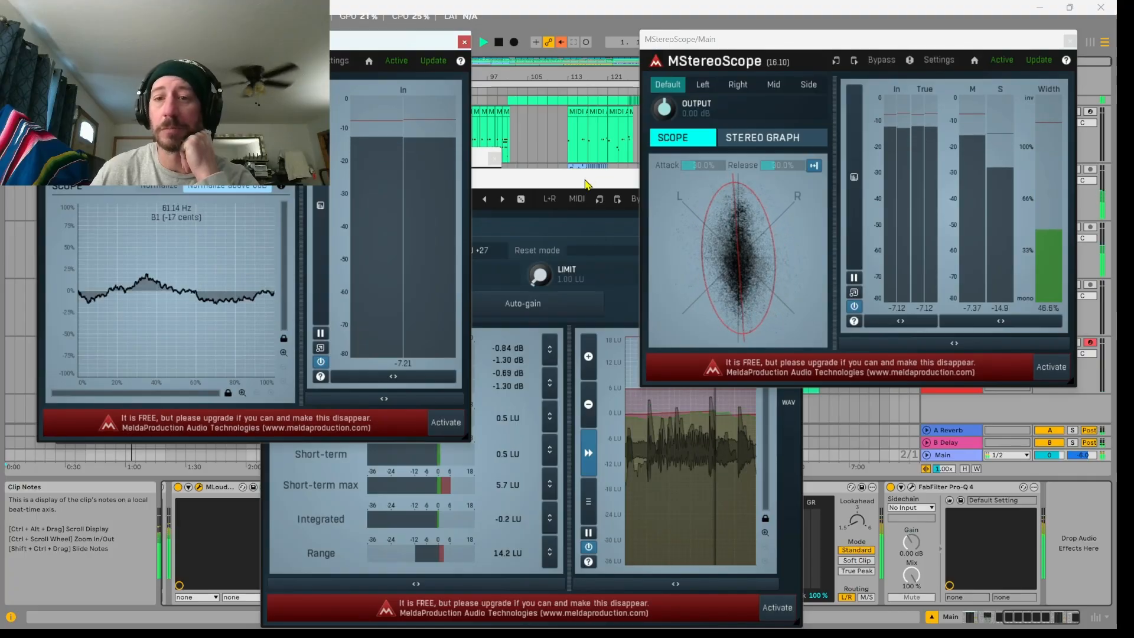
left_click_drag(820, 47, 836, 50)
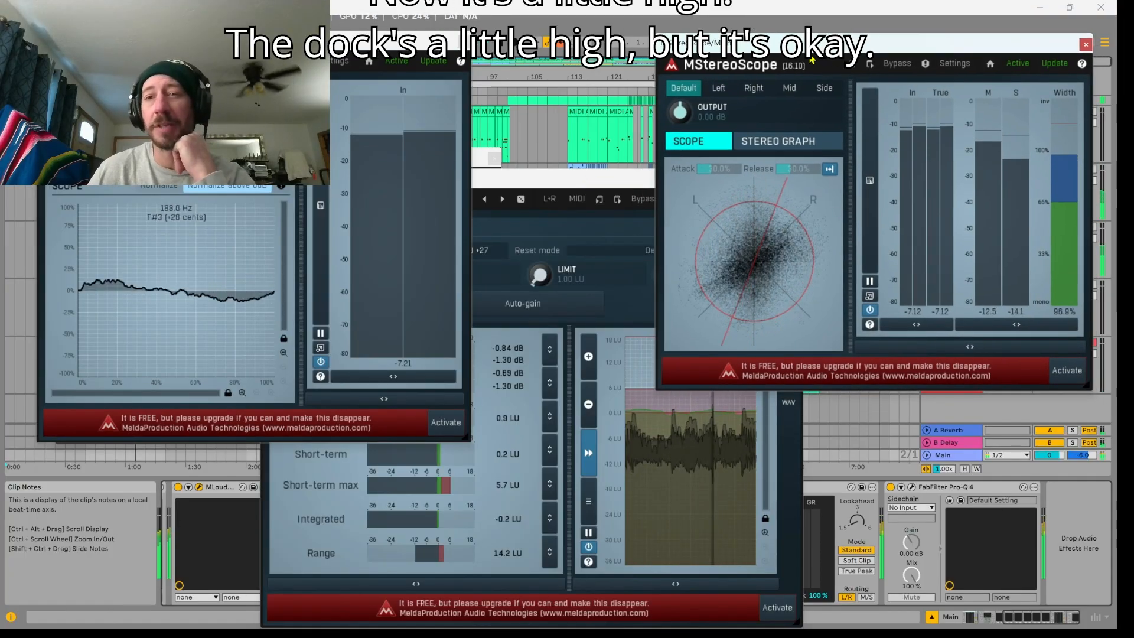
left_click_drag(830, 50, 831, 42)
Bring MLoudnessAnalyzer to the front to check its loudness readings, and close its window.
left_click(544, 182)
left_click_drag(543, 181, 544, 181)
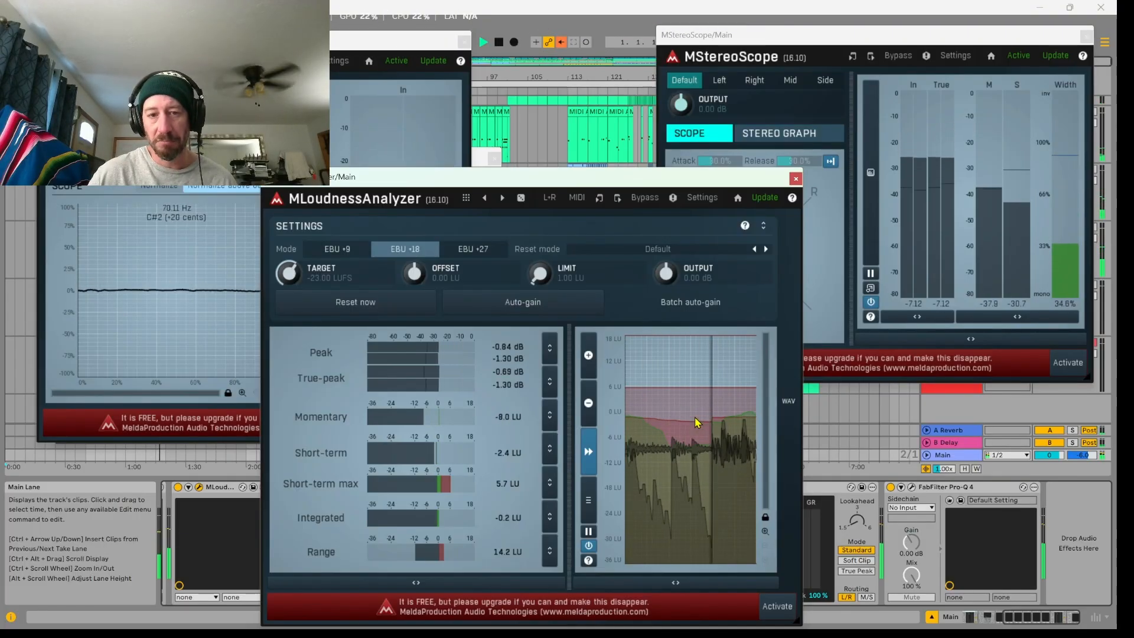
mouse_move(753, 184)
left_mouse_down()
mouse_move(768, 182)
mouse_move(735, 191)
left_mouse_up()
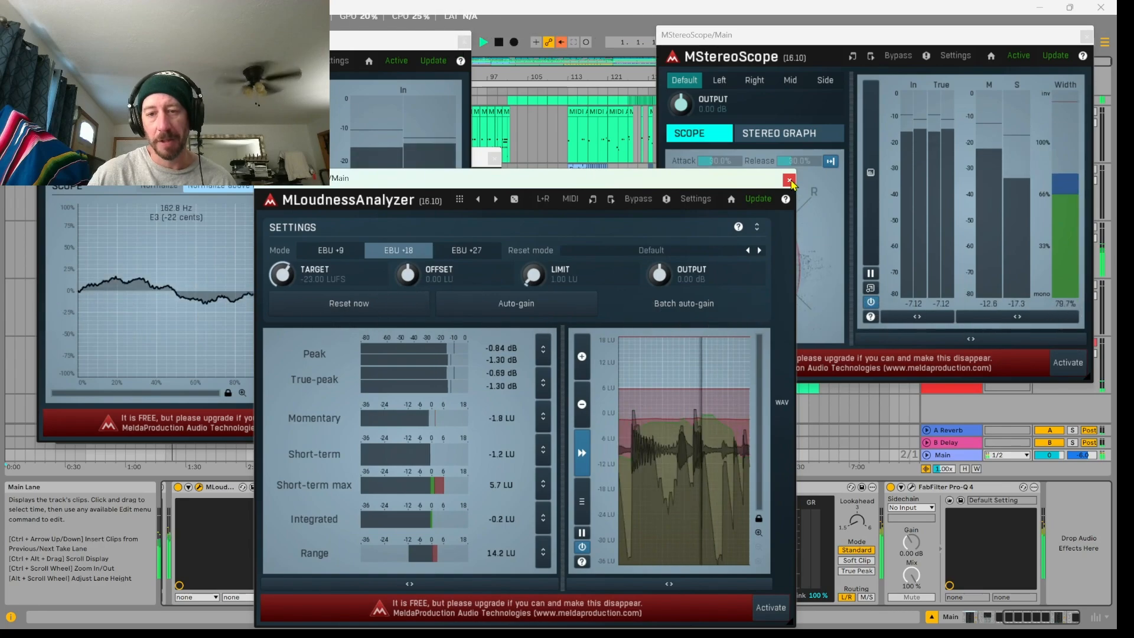
left_click_drag(638, 180, 703, 167)
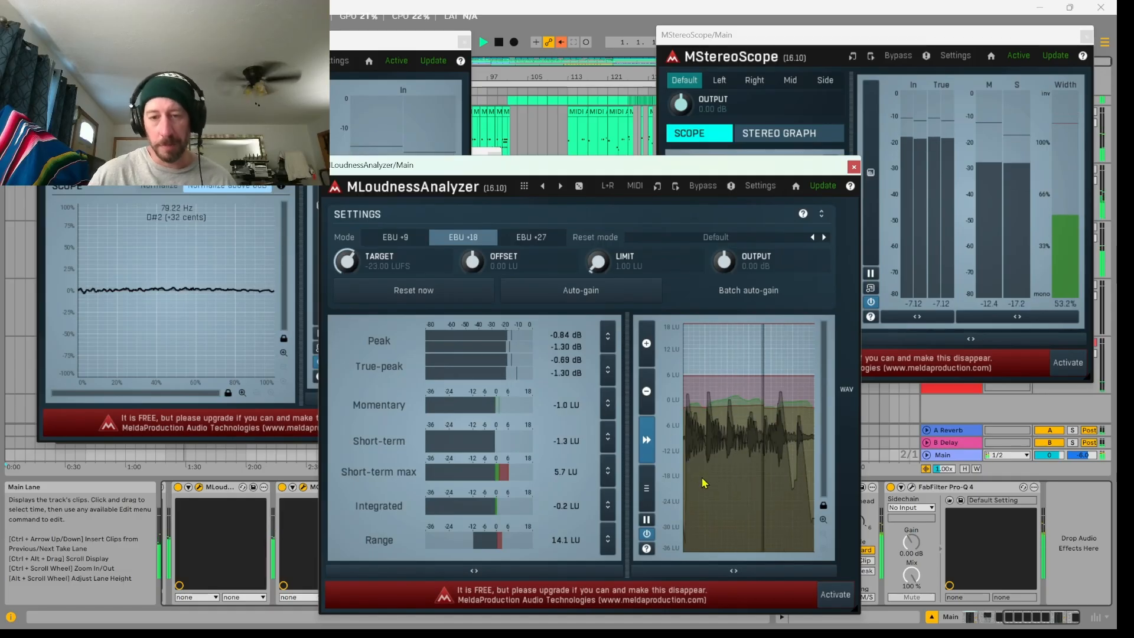
left_click(855, 167)
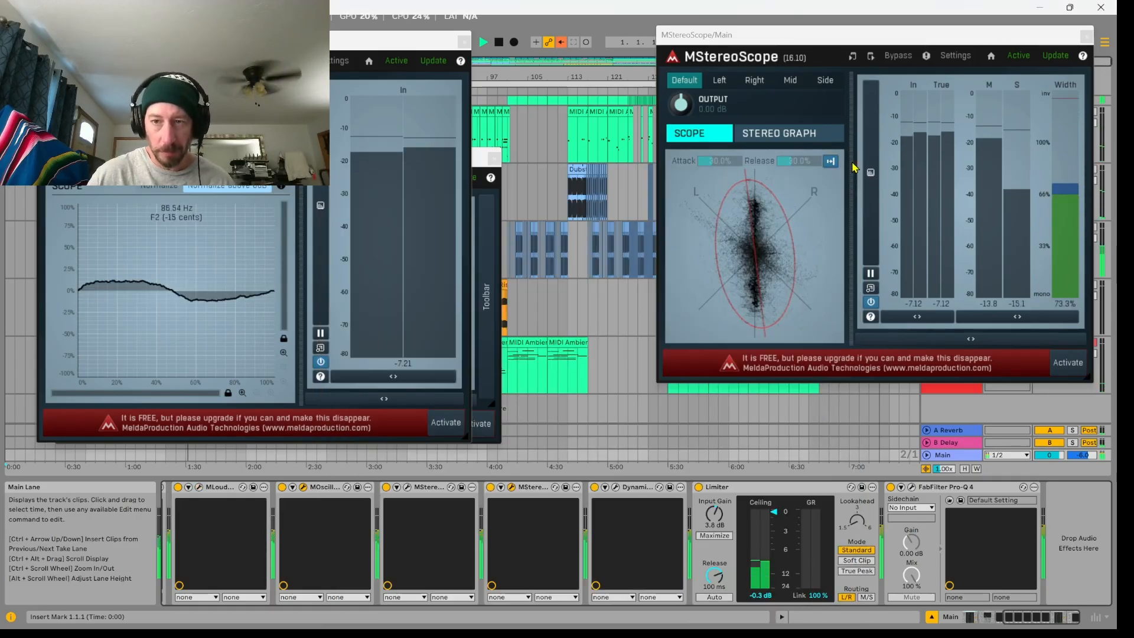
Close the MOscilloscope and MStereoScope windows to uncover the remaining analyzer.
left_click_drag(921, 45, 889, 70)
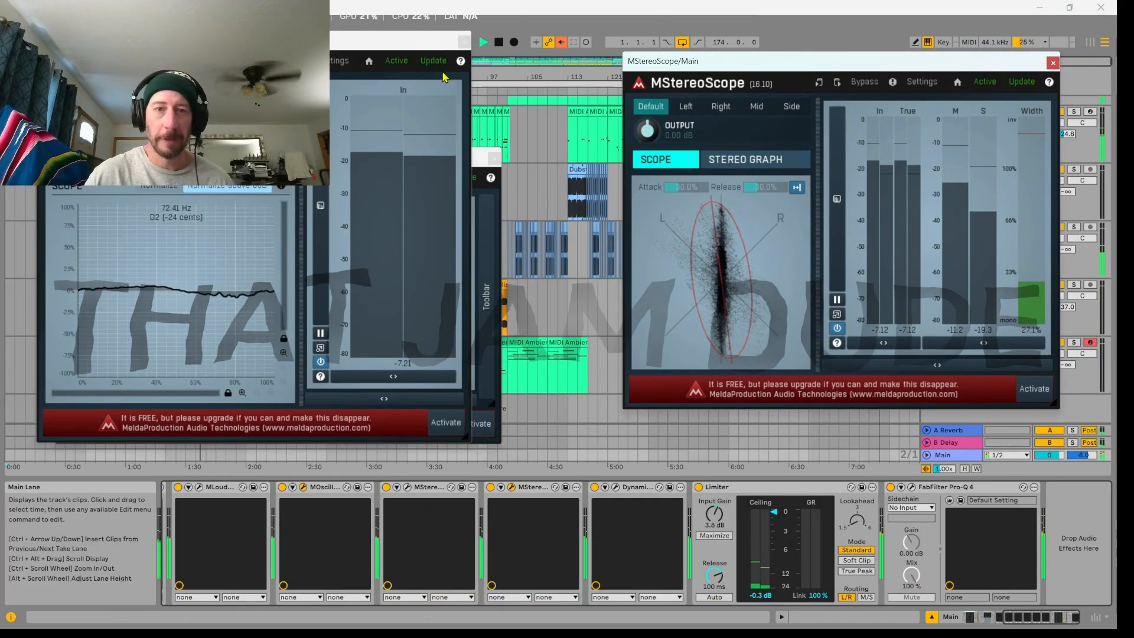
left_click(463, 42)
left_click(1052, 62)
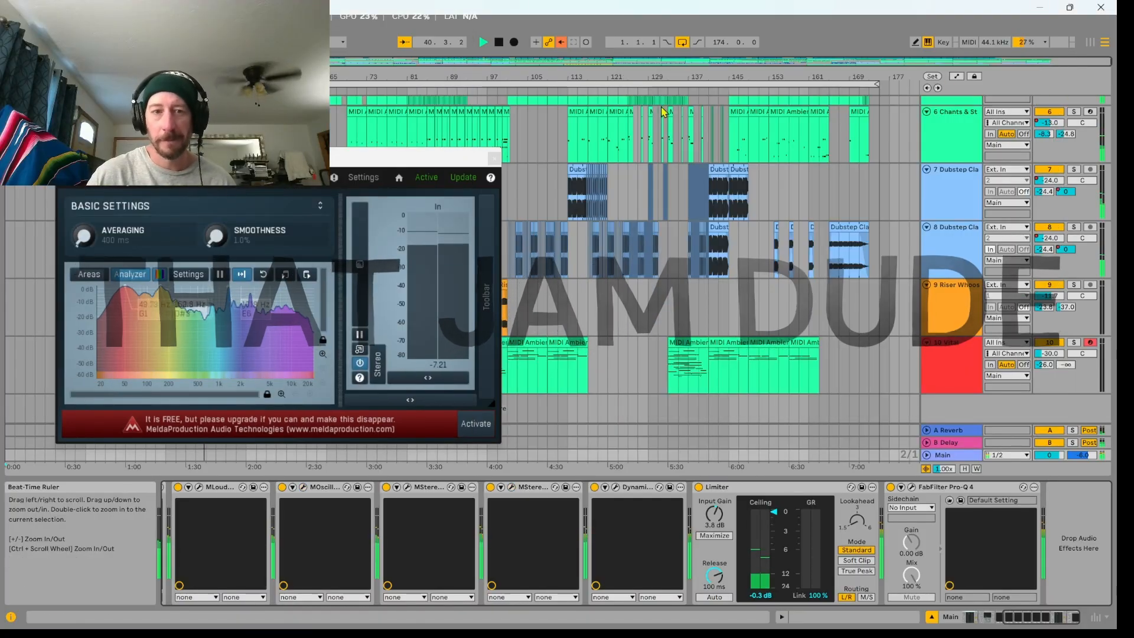
Move the MAnalyzer window clear of the mixer, look at its frequency spectrum, and close it.
left_click_drag(399, 165, 826, 161)
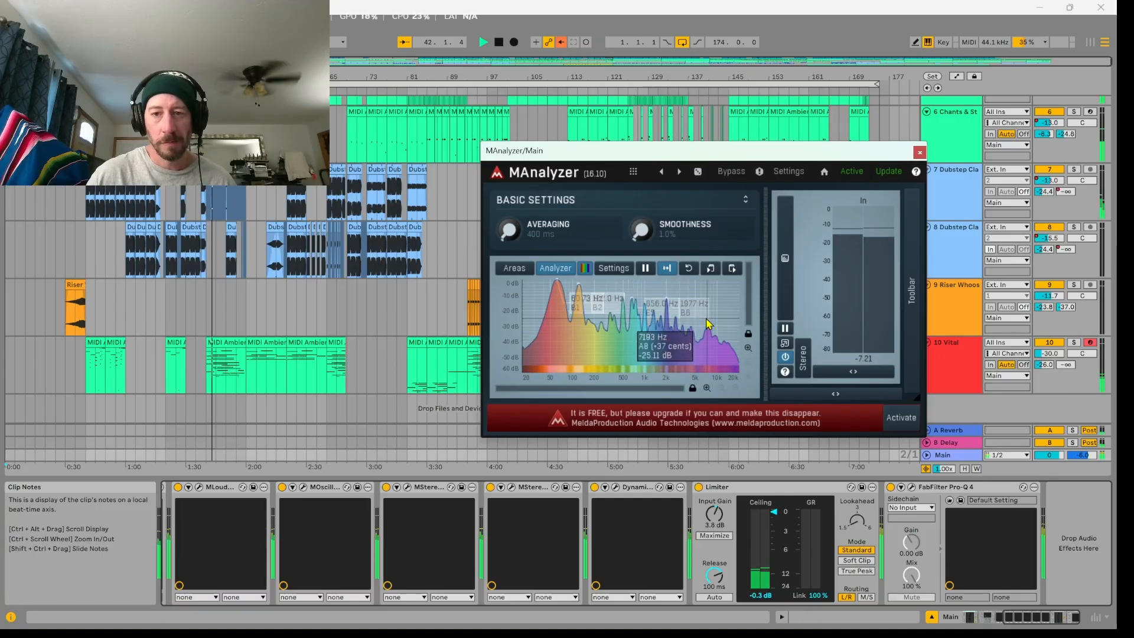
left_click_drag(663, 152, 604, 159)
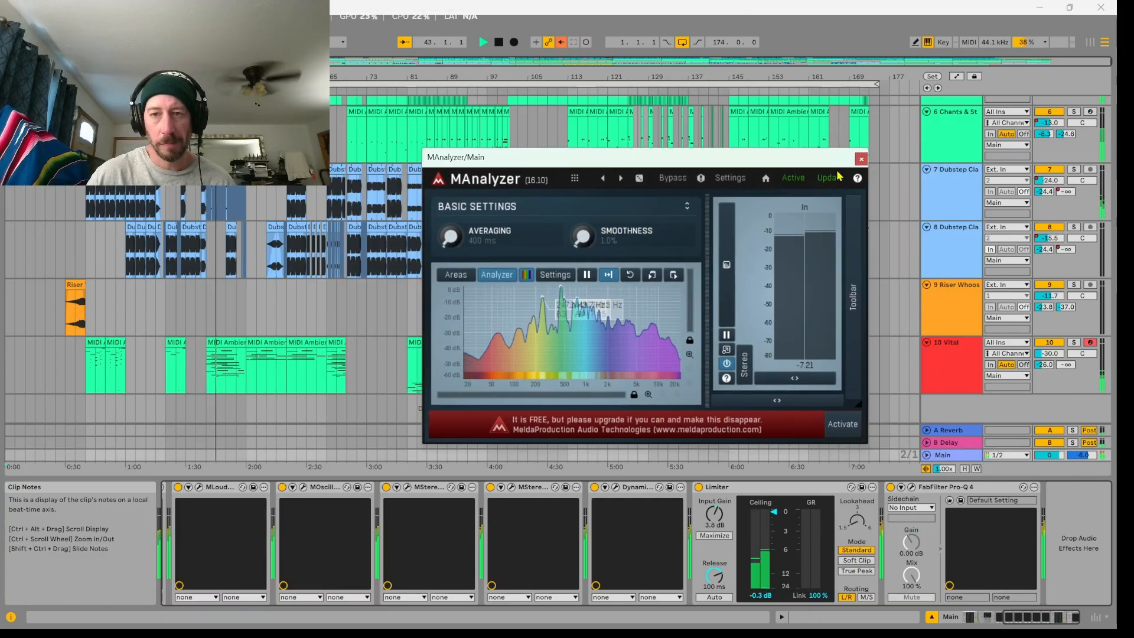
left_click(860, 159)
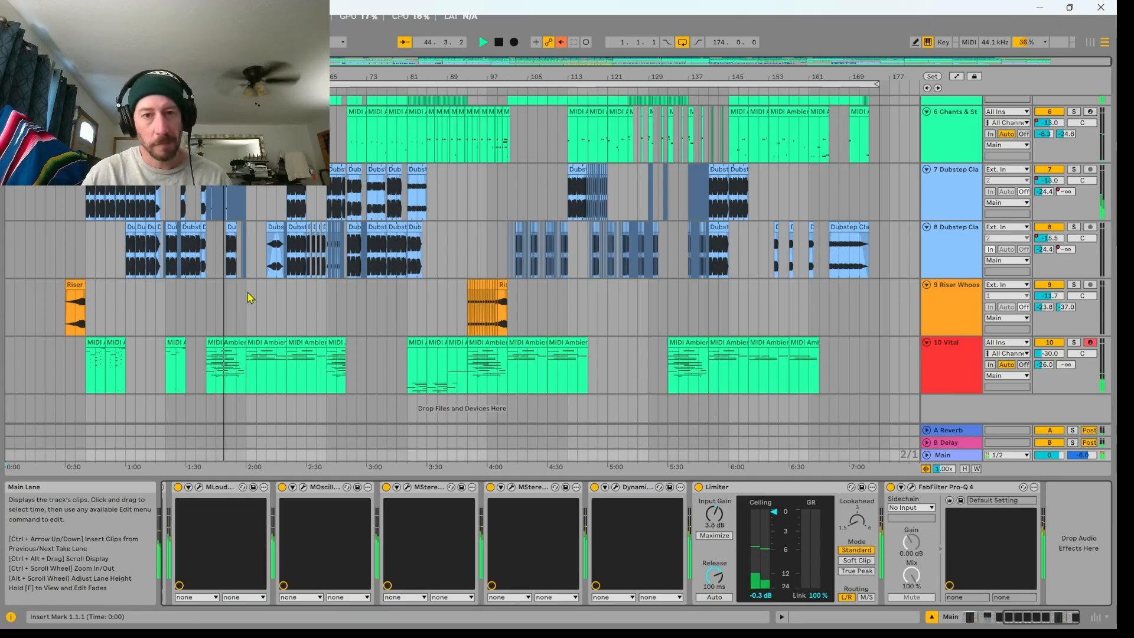
Look through the device chains of the Riser Whoosh, Vital and second Dubstep Claps tracks.
left_click(946, 316)
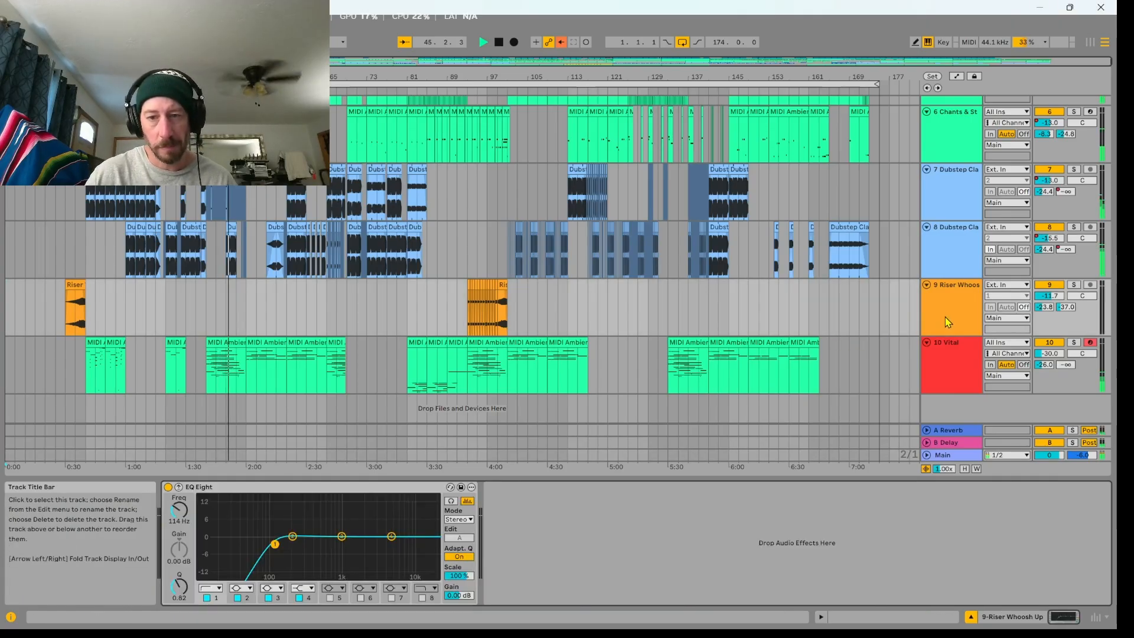
left_click(941, 359)
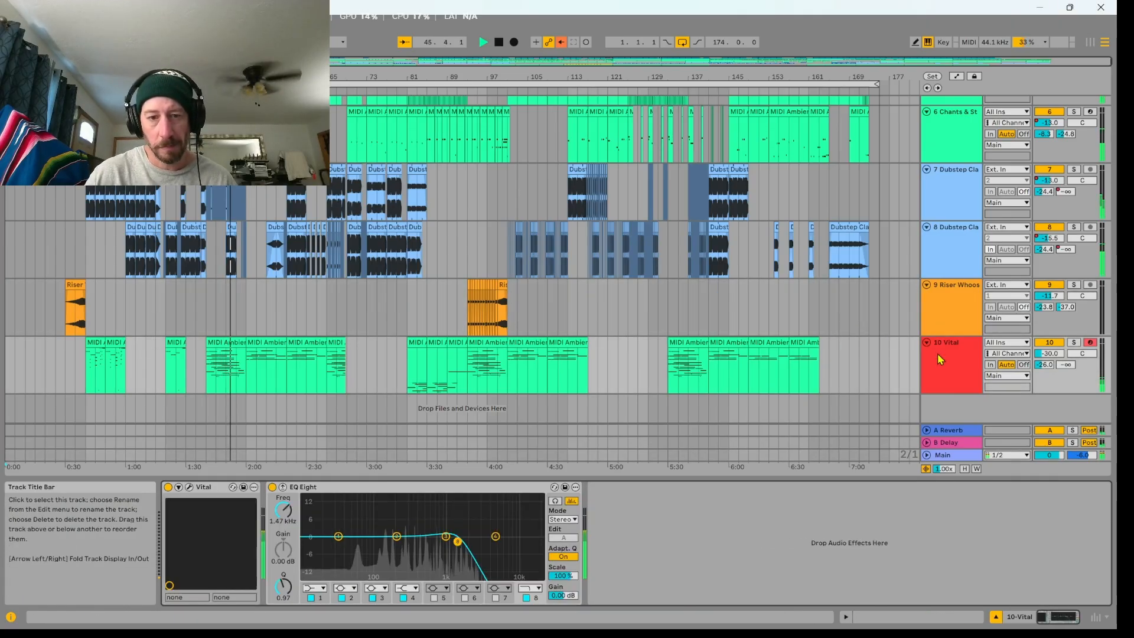
left_click(943, 234)
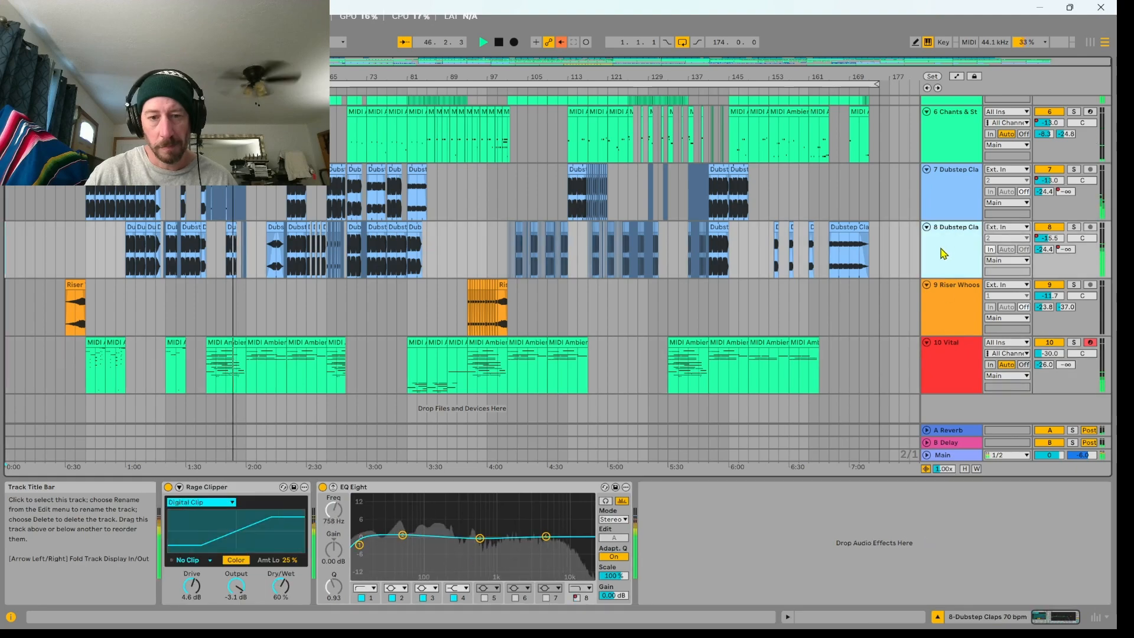
Compare the Rage Clipper and EQ Eight settings on the two Dubstep Claps tracks.
left_click(949, 195)
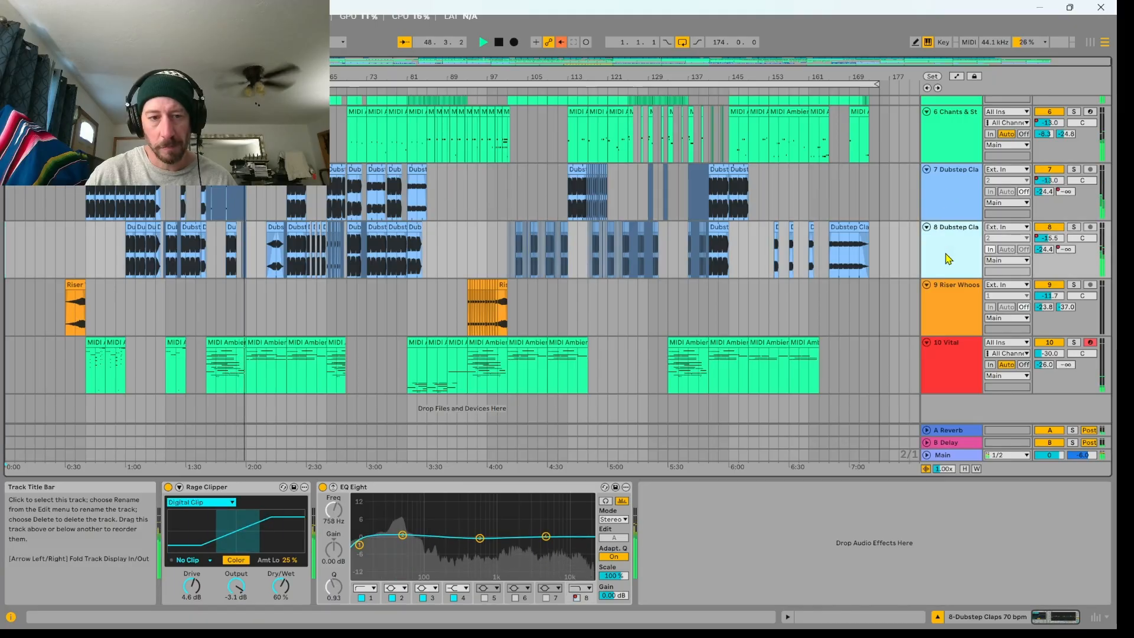
left_click(942, 208)
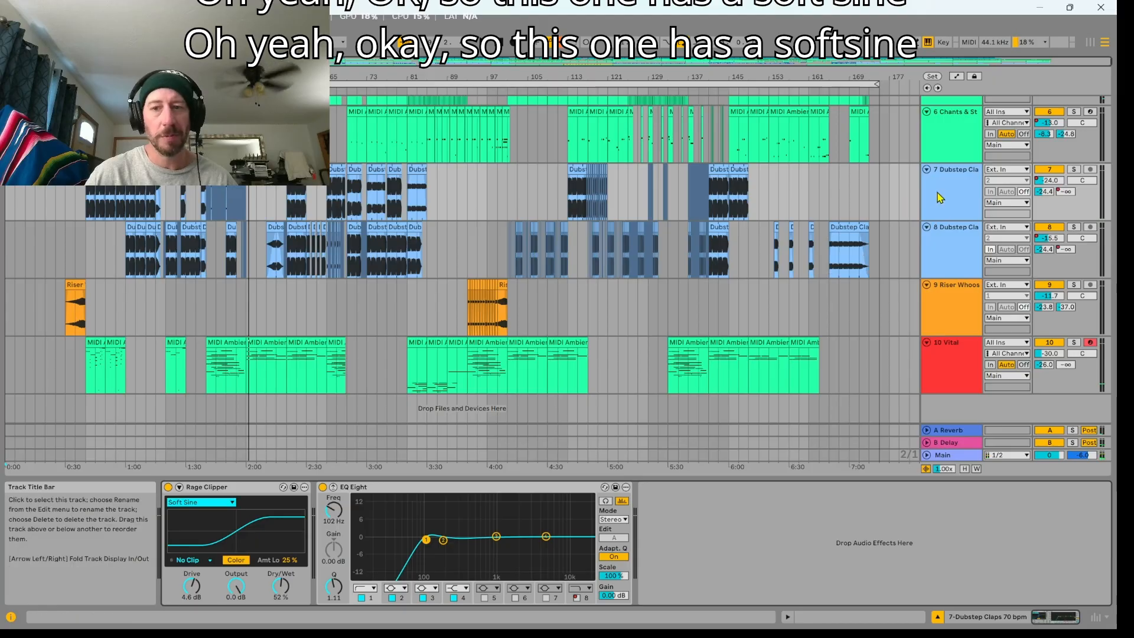
left_click(943, 253)
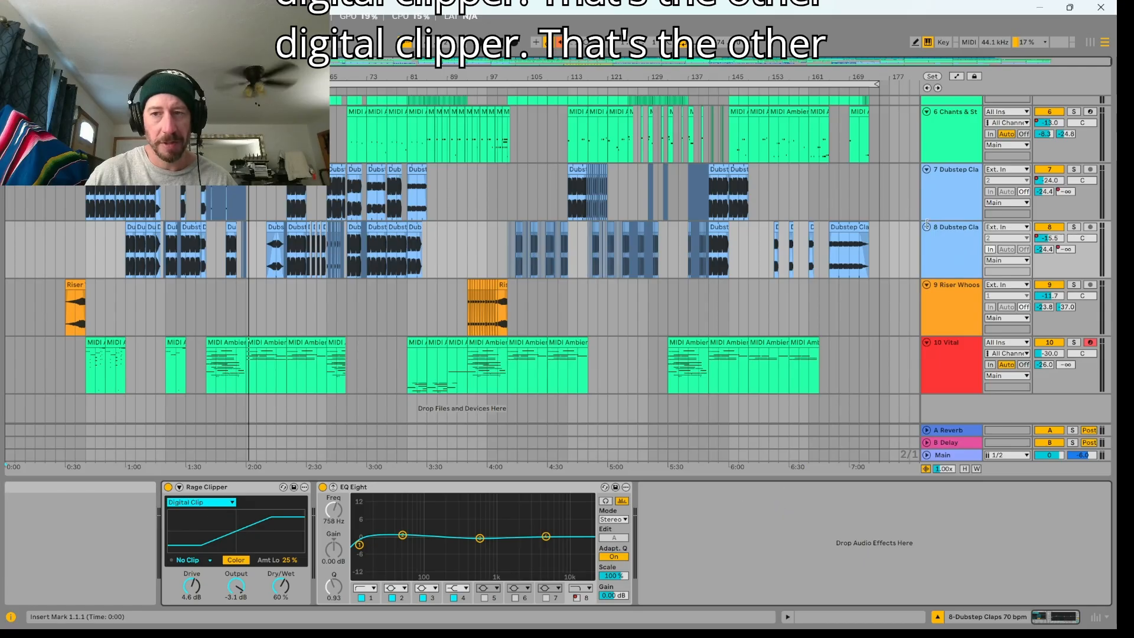
left_click(963, 201)
left_click(943, 251)
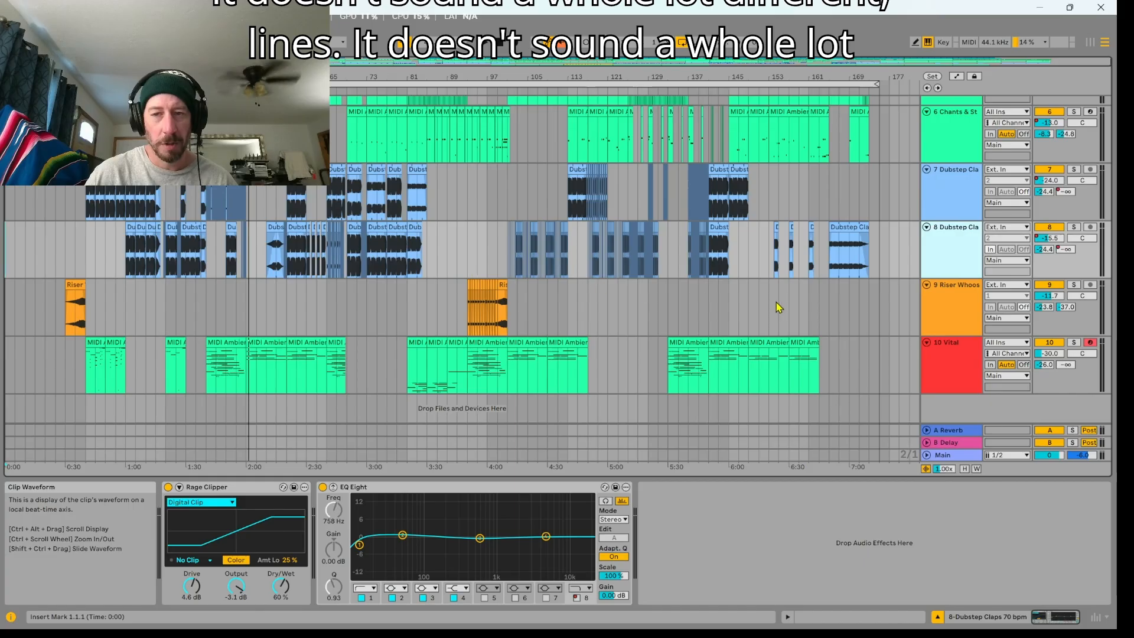
key("Down")
key("Down")
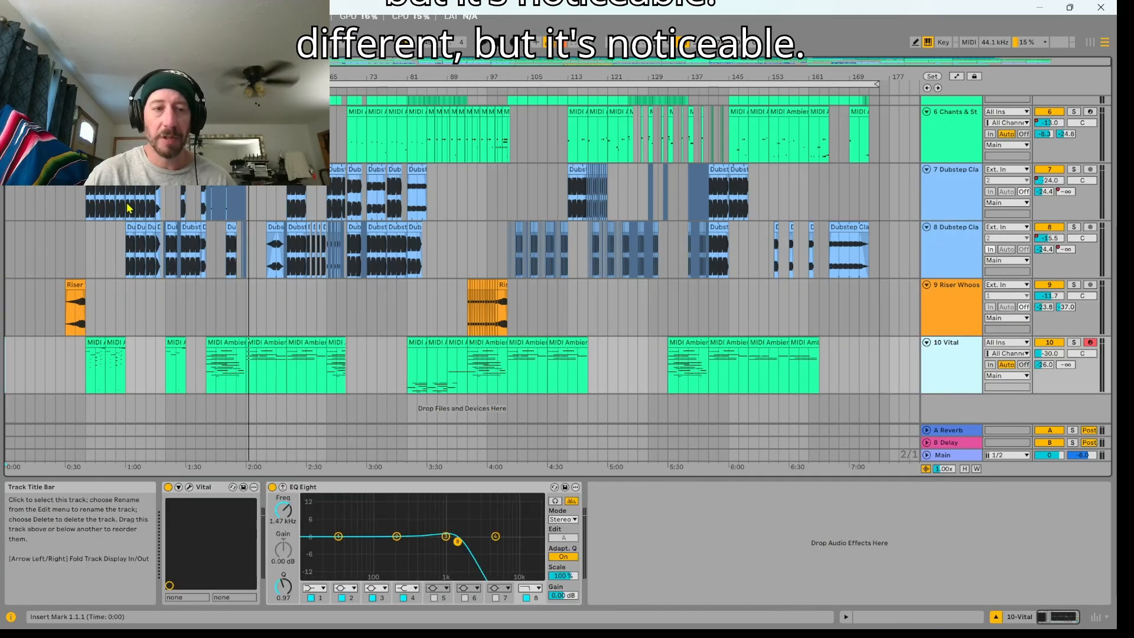
Examine the Ambient Voice audio clip near bar 49 and the 106 Live Key MIDI track's devices.
scroll(359, 216, "up", 6)
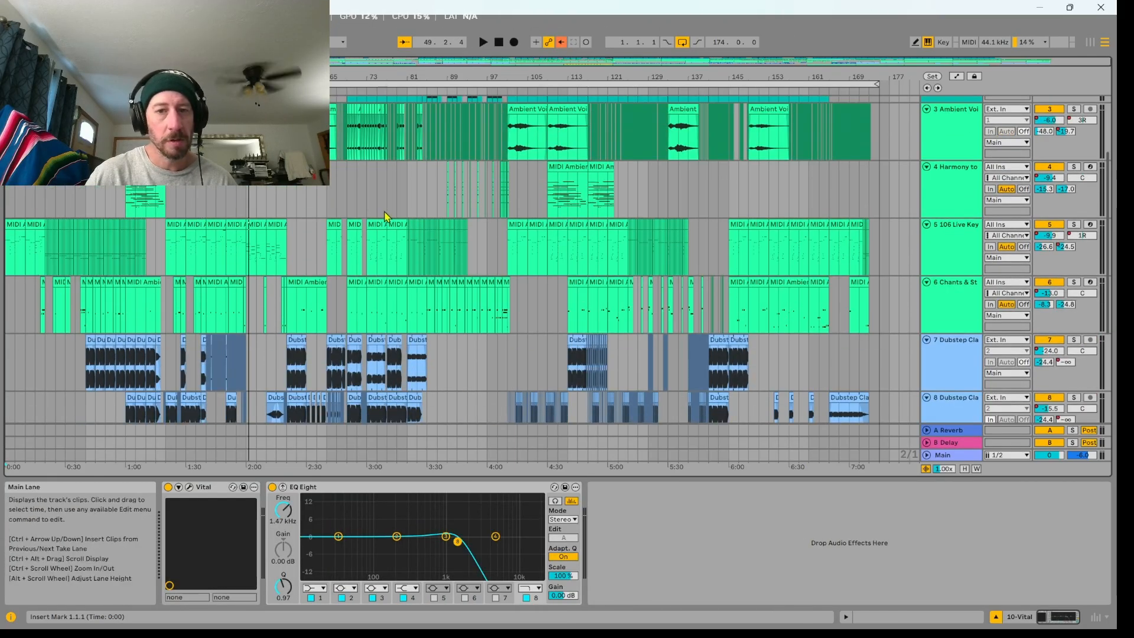
left_click(945, 254)
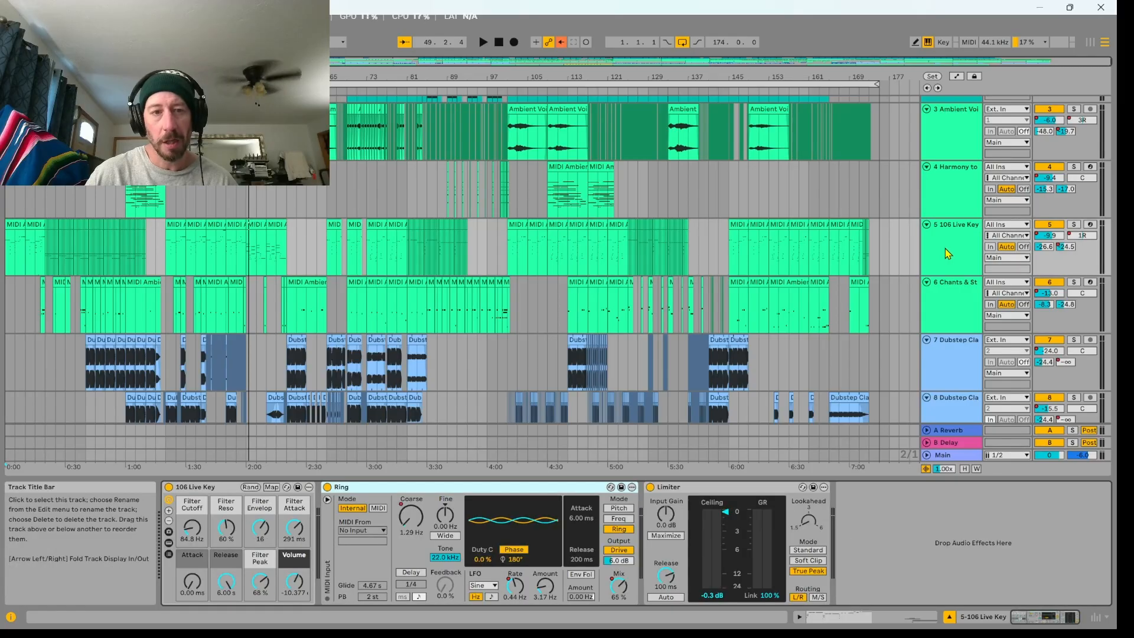
scroll(258, 187, "up", 1)
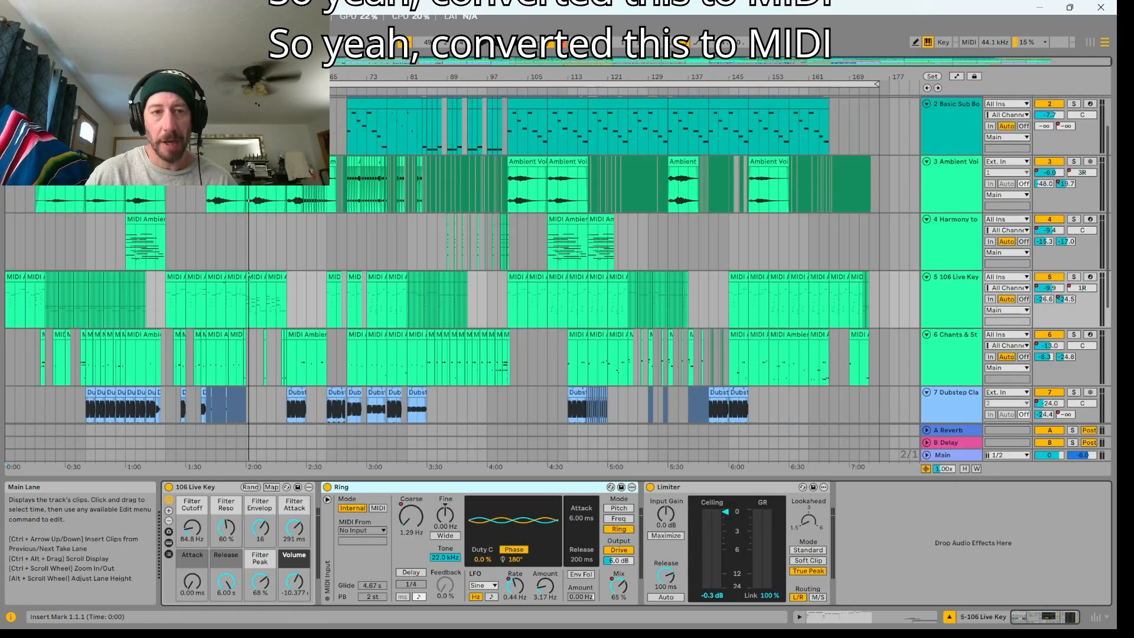
left_click(260, 194)
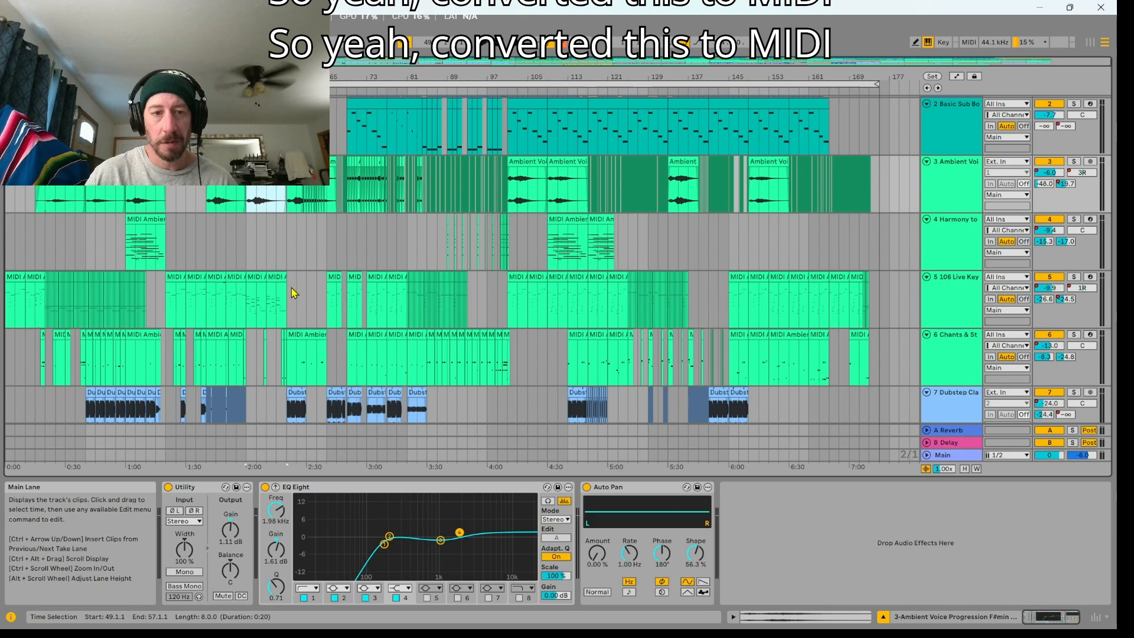
left_click(960, 306)
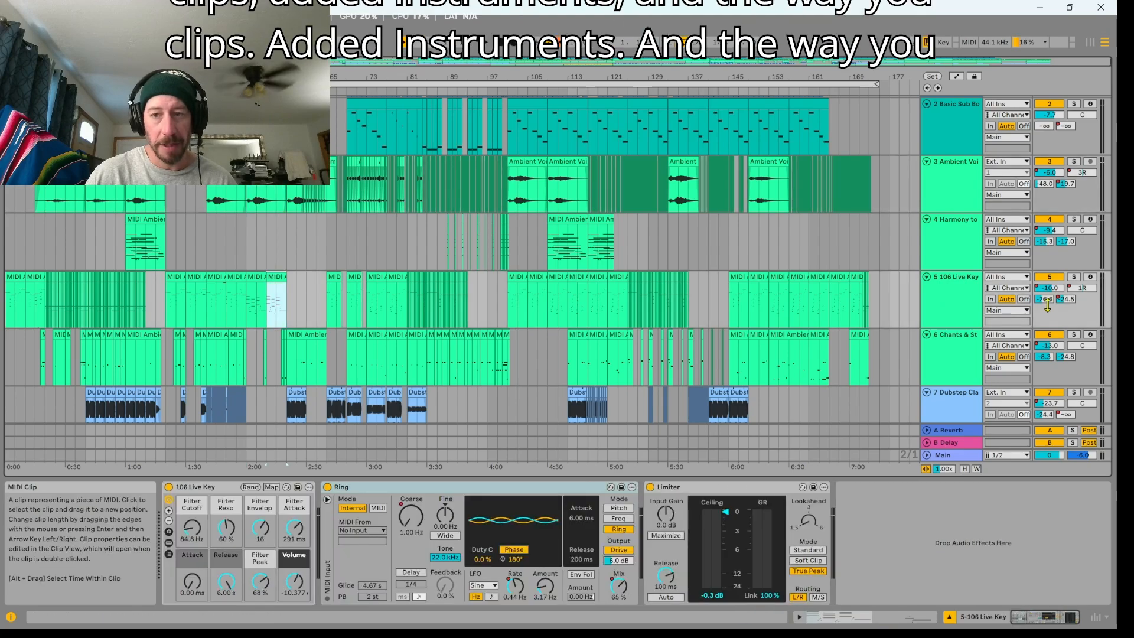
Swap the instrument rack on the Harmony to MIDI track for the Xtreme Lead.adg preset.
left_click(939, 255)
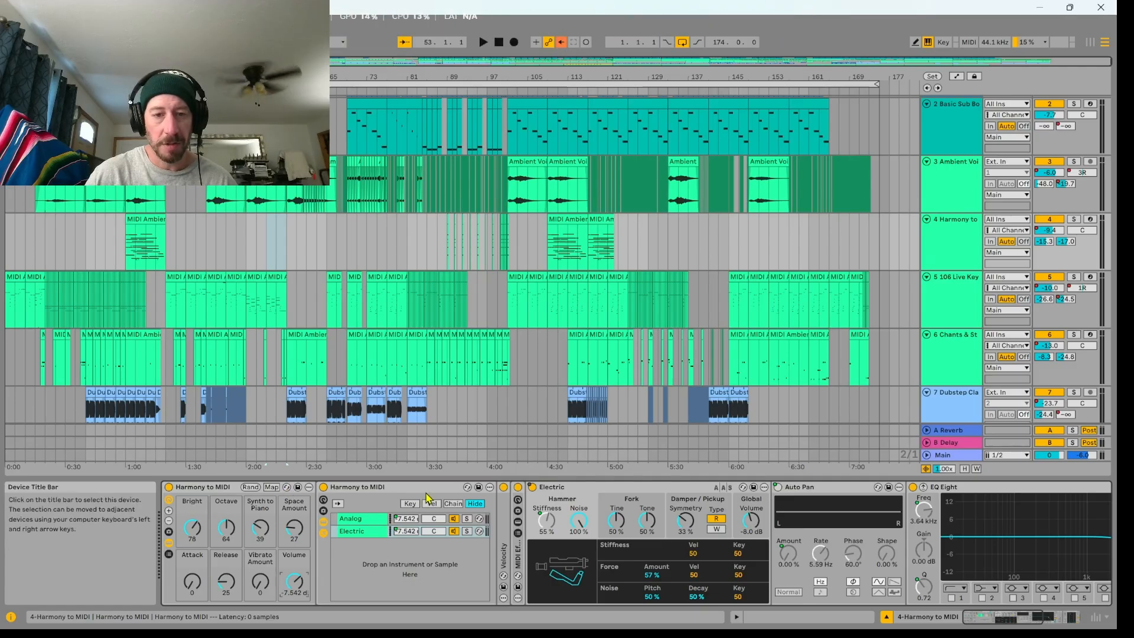
left_click(467, 488)
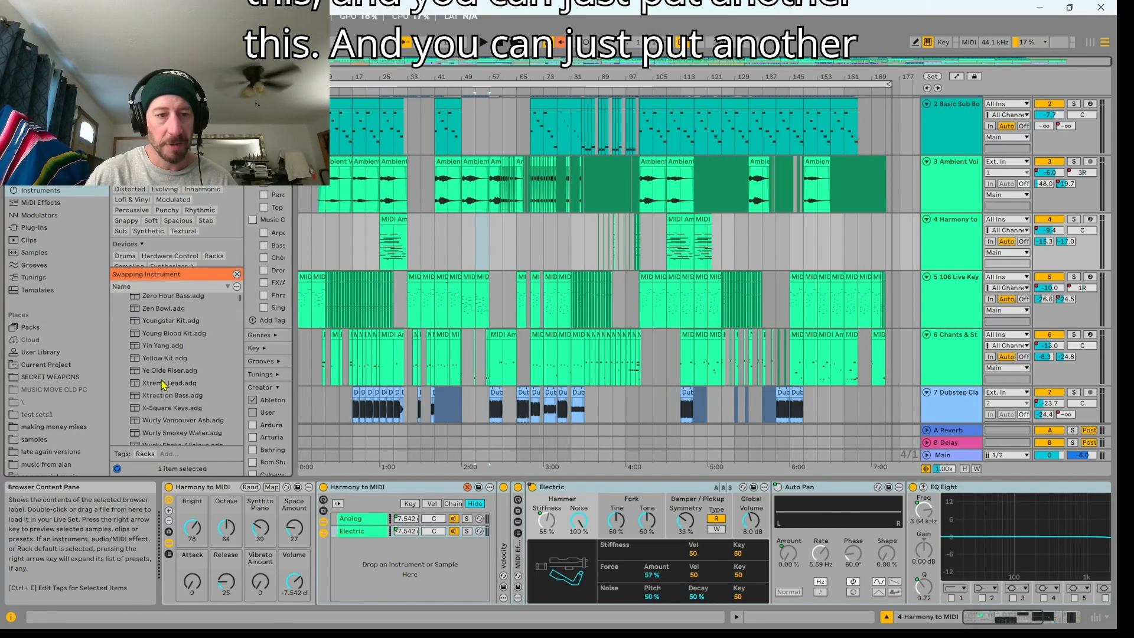
left_click(157, 369)
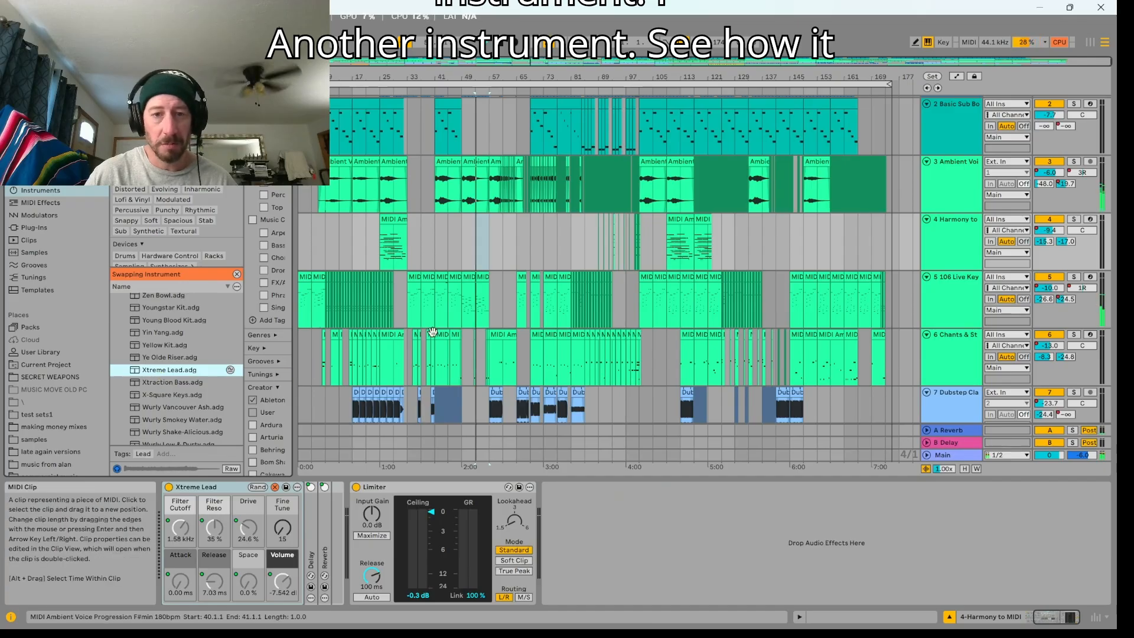
Solo the 106 Live Key track and select it to hear its instrument on its own.
left_click(1074, 278)
left_click(1075, 278)
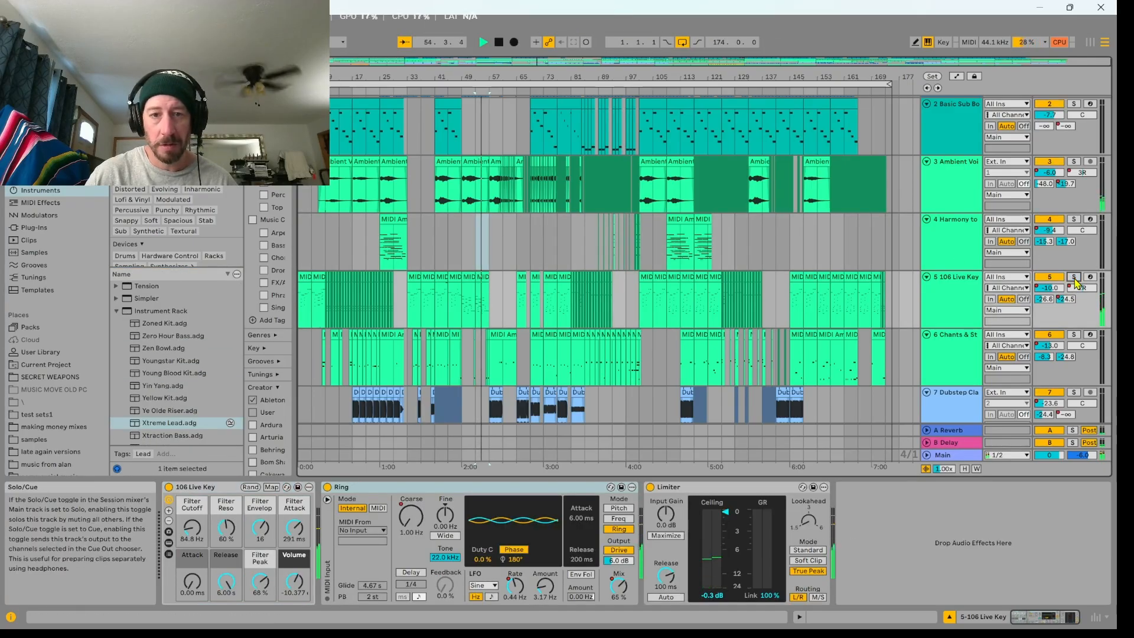
left_click(1074, 278)
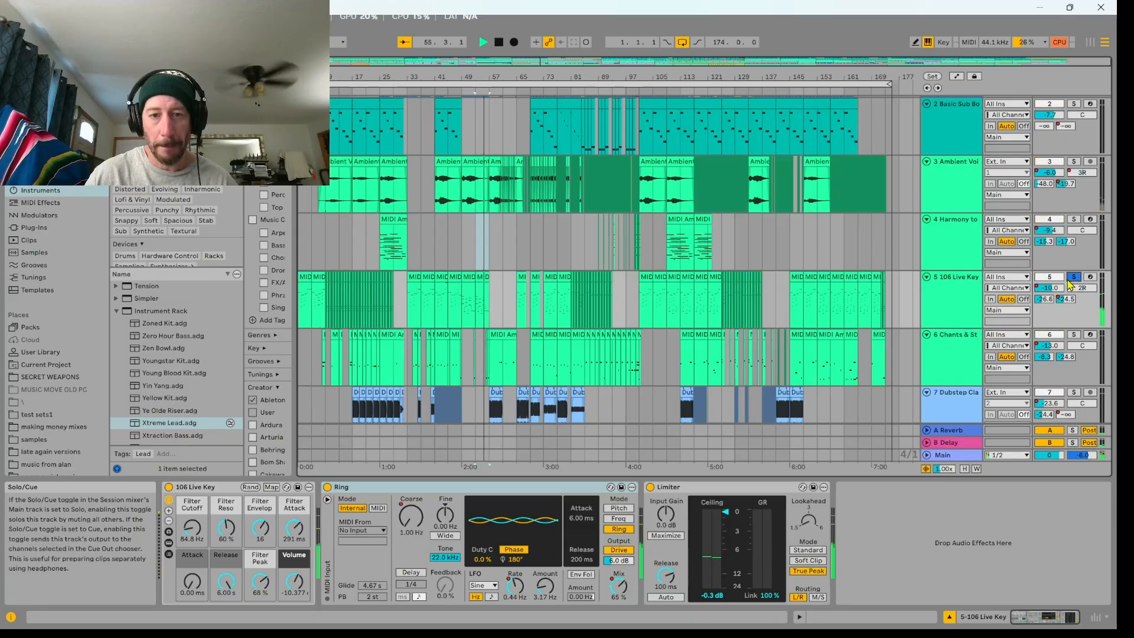
left_click(945, 308)
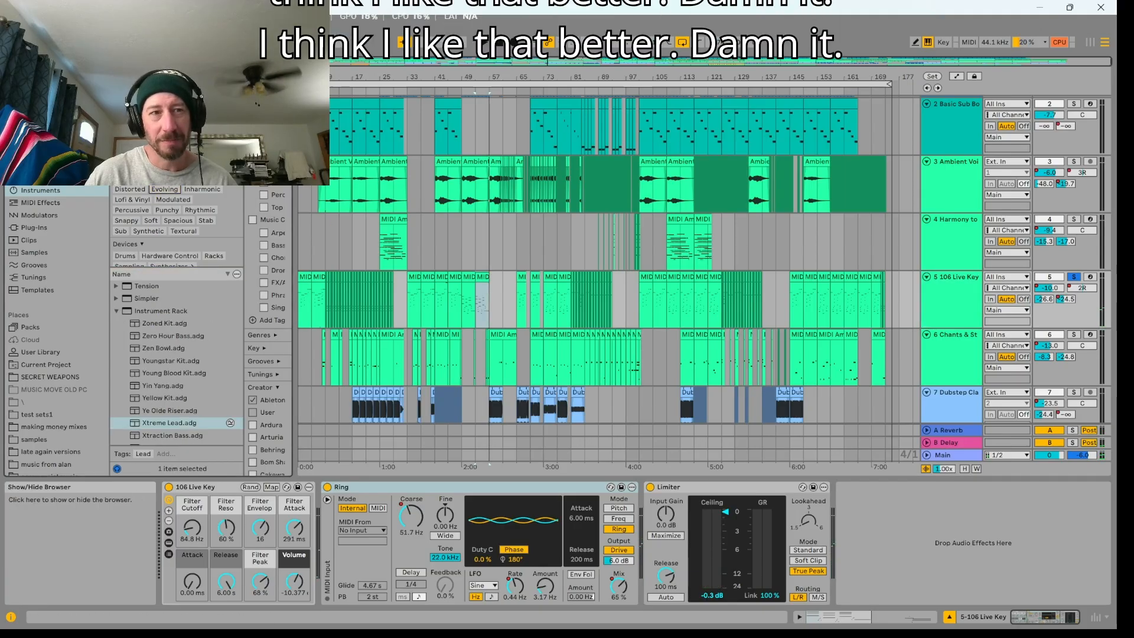
Undo the most recent change, keeping the 106 Live Key track selected.
left_click(29, 21)
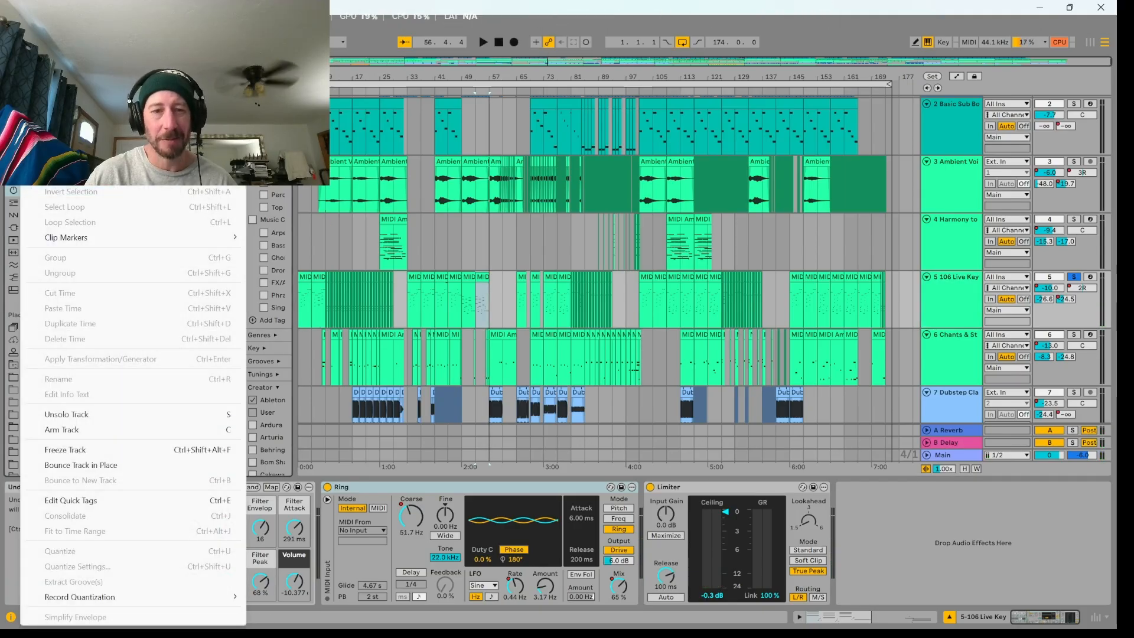
left_click(55, 40)
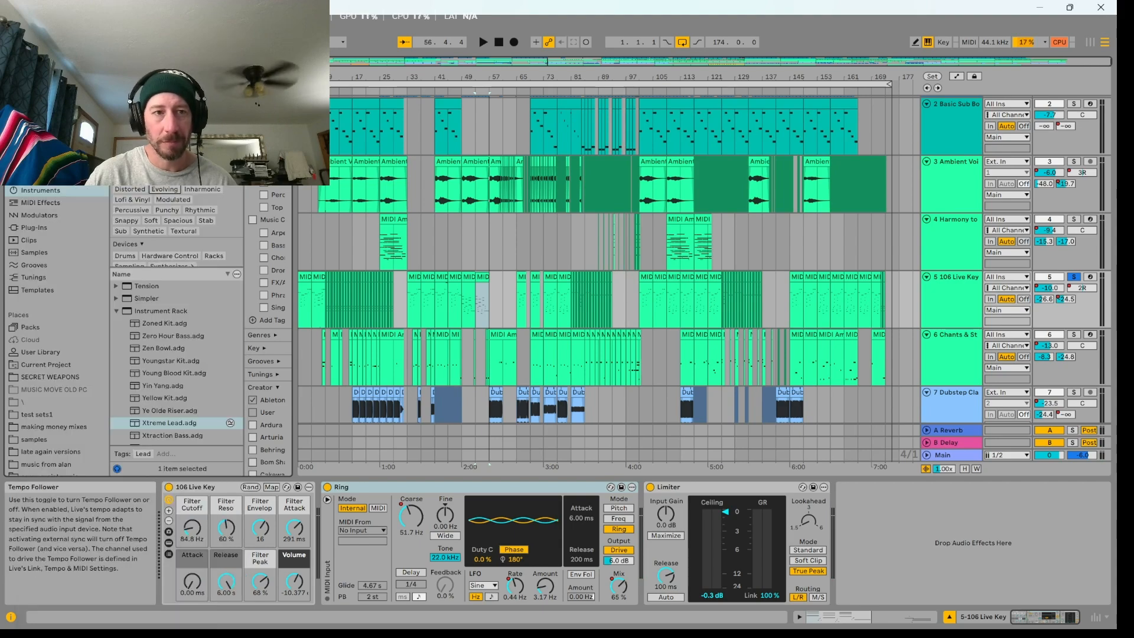
left_click(944, 307)
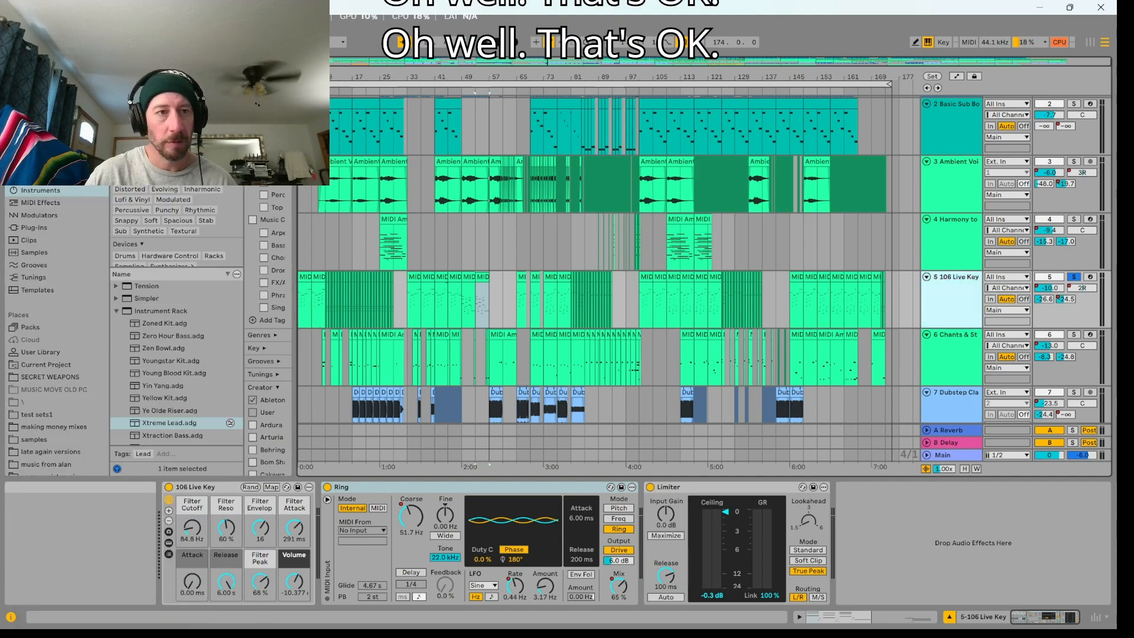
left_click(30, 22)
left_click(540, 14)
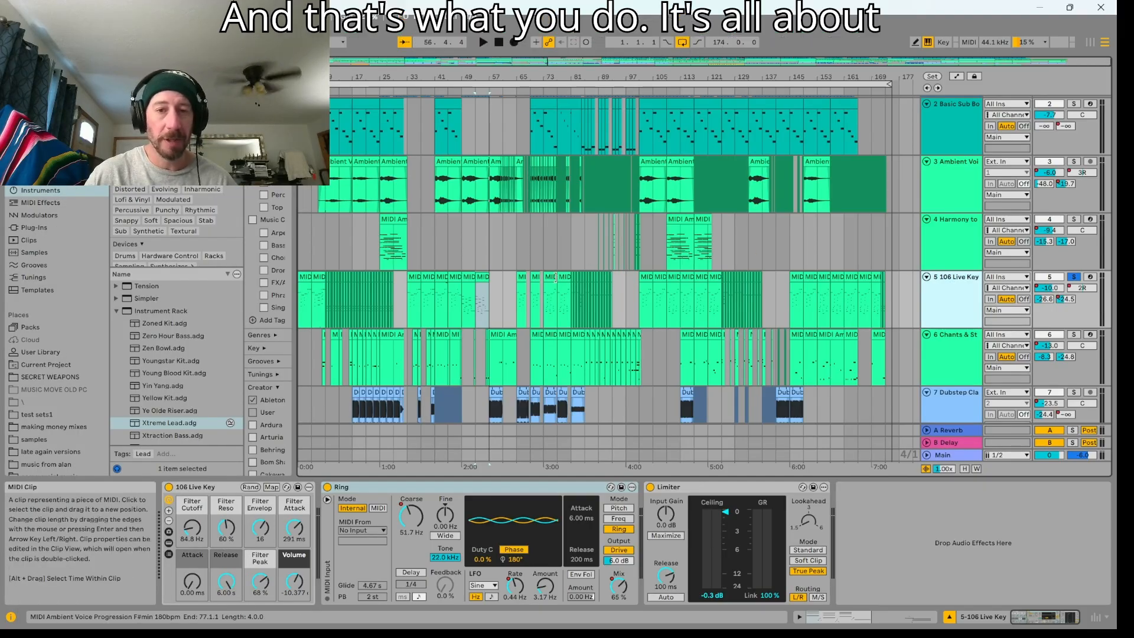
scroll(483, 181, "up", 2)
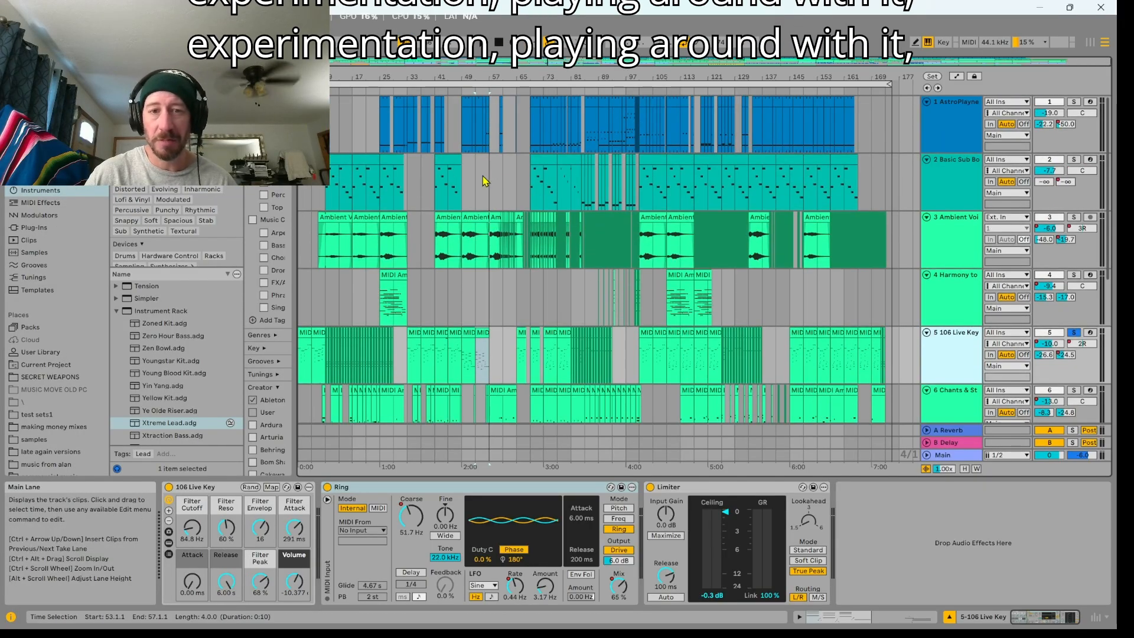
Review the device chains of the AstroPlayne Kit, Ambient Voice, Harmony to MIDI and 106 Live Key tracks, narrowing the browser for more arrangement space.
left_click(952, 134)
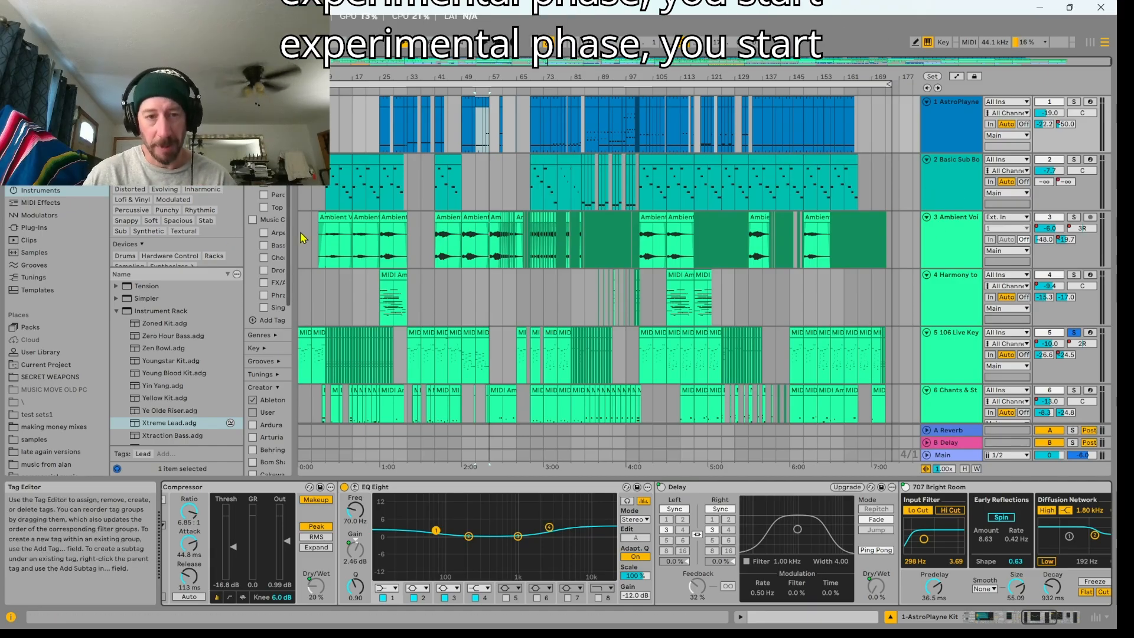
left_click_drag(297, 231, 228, 231)
left_click(953, 254)
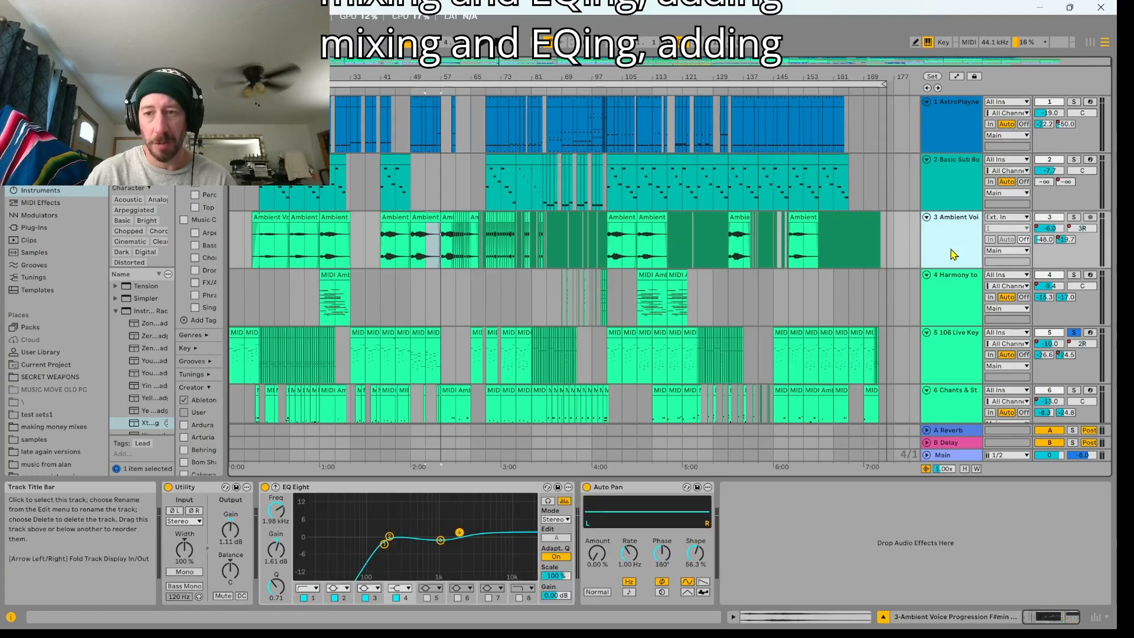
left_click(957, 302)
left_click(961, 356)
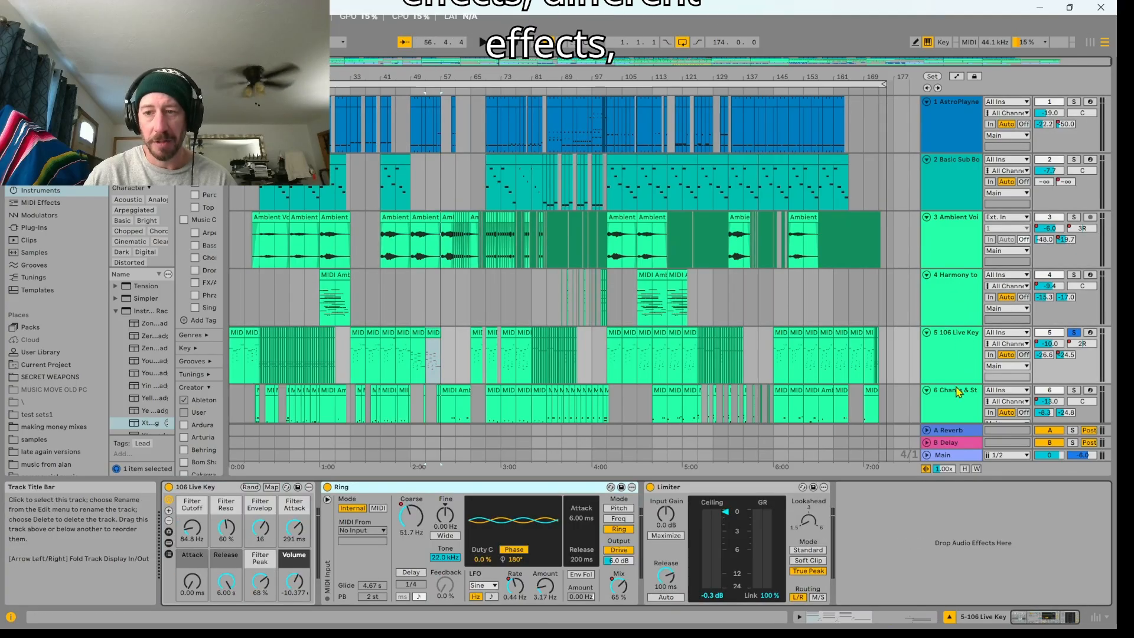
Examine the devices on the Chants & Stabs Kit and Riser Whoosh Up tracks and the dubstep and Vital tracks around them.
left_click(959, 392)
scroll(732, 301, "down", 5)
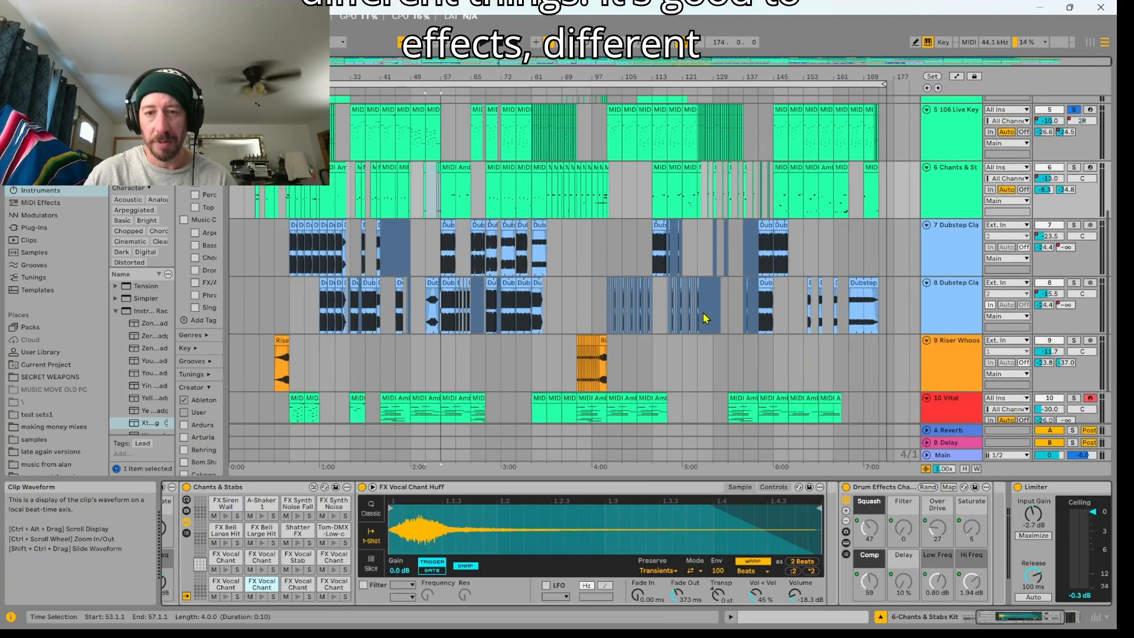
scroll(709, 317, "down", 3)
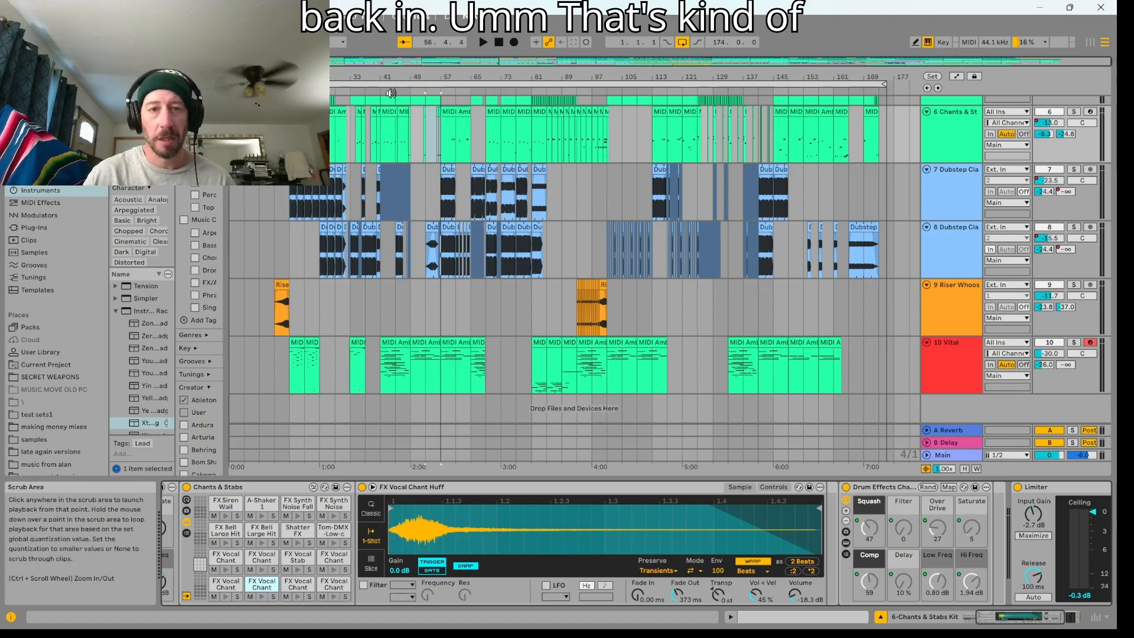
left_click(486, 313)
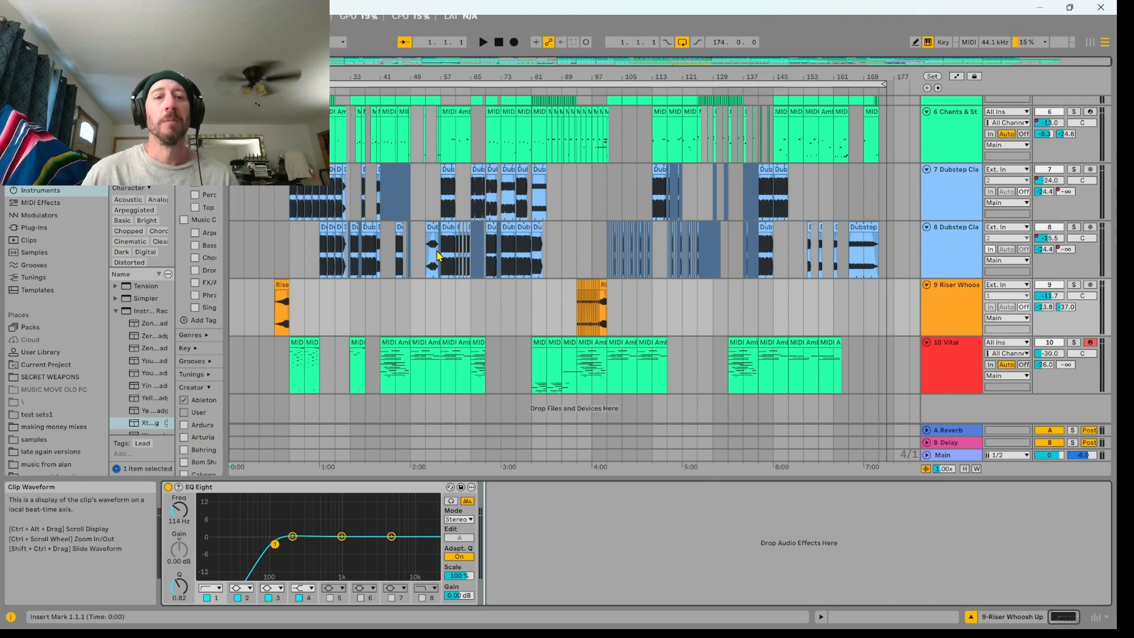
Restore the Live window to its smaller size and close the chanting harmony3changes set, answering the closing prompt.
left_click(1070, 8)
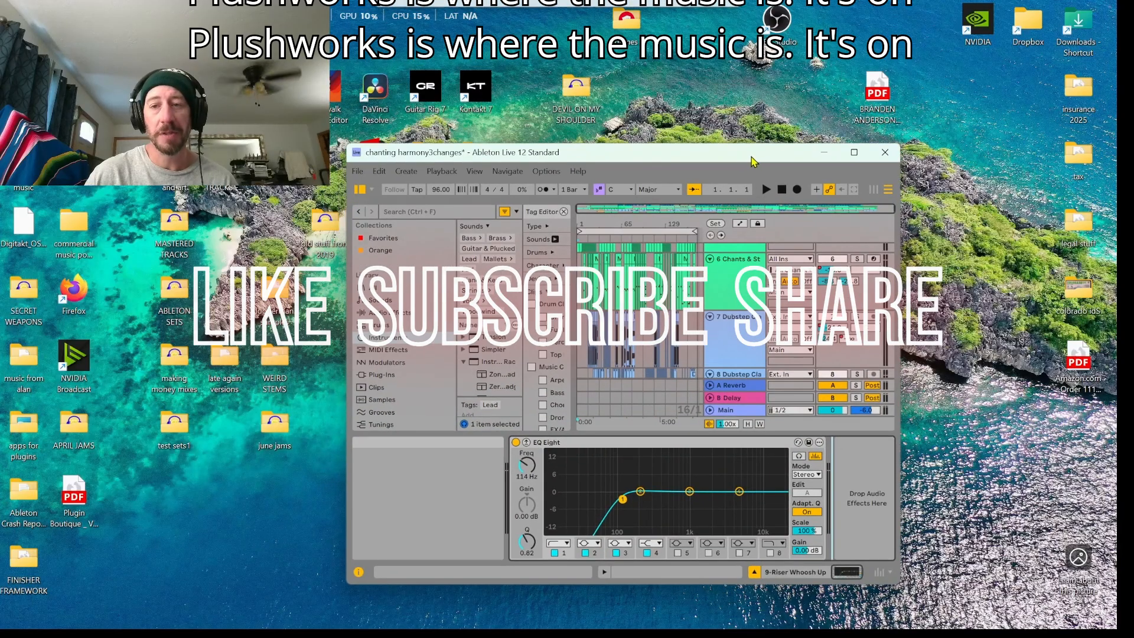
left_click(884, 154)
left_click(596, 403)
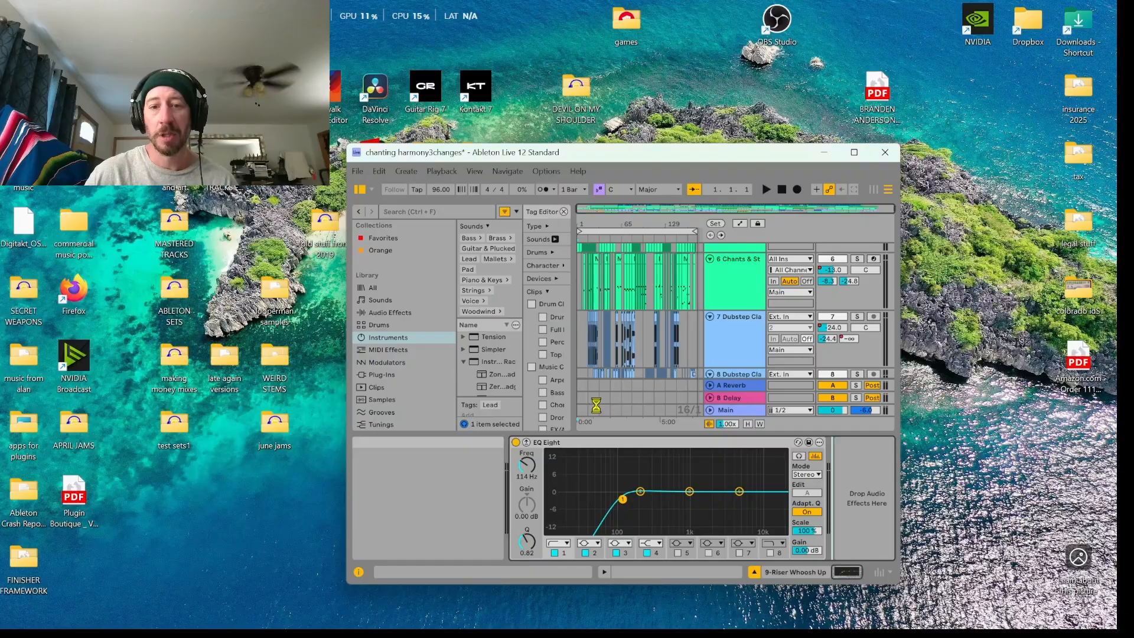